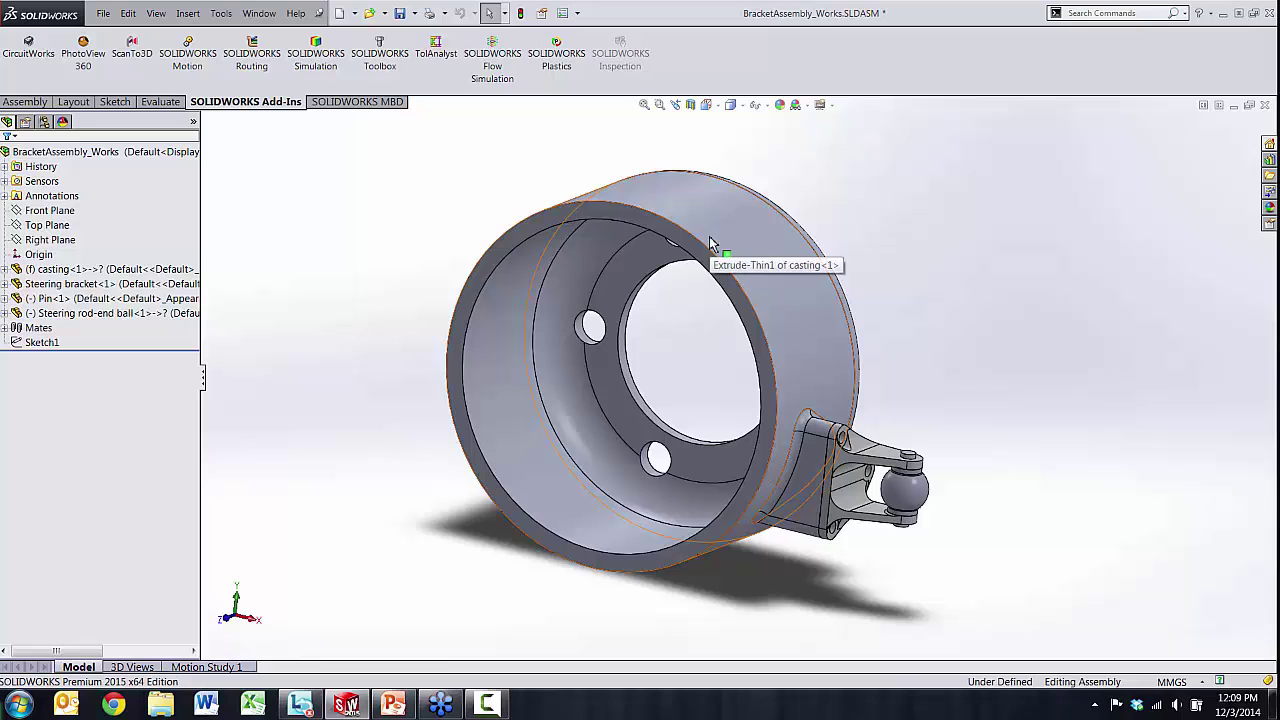
- Examine the wheel casting with its steering bracket, pin and rod-end ball from several angles and up close
click(47, 103)
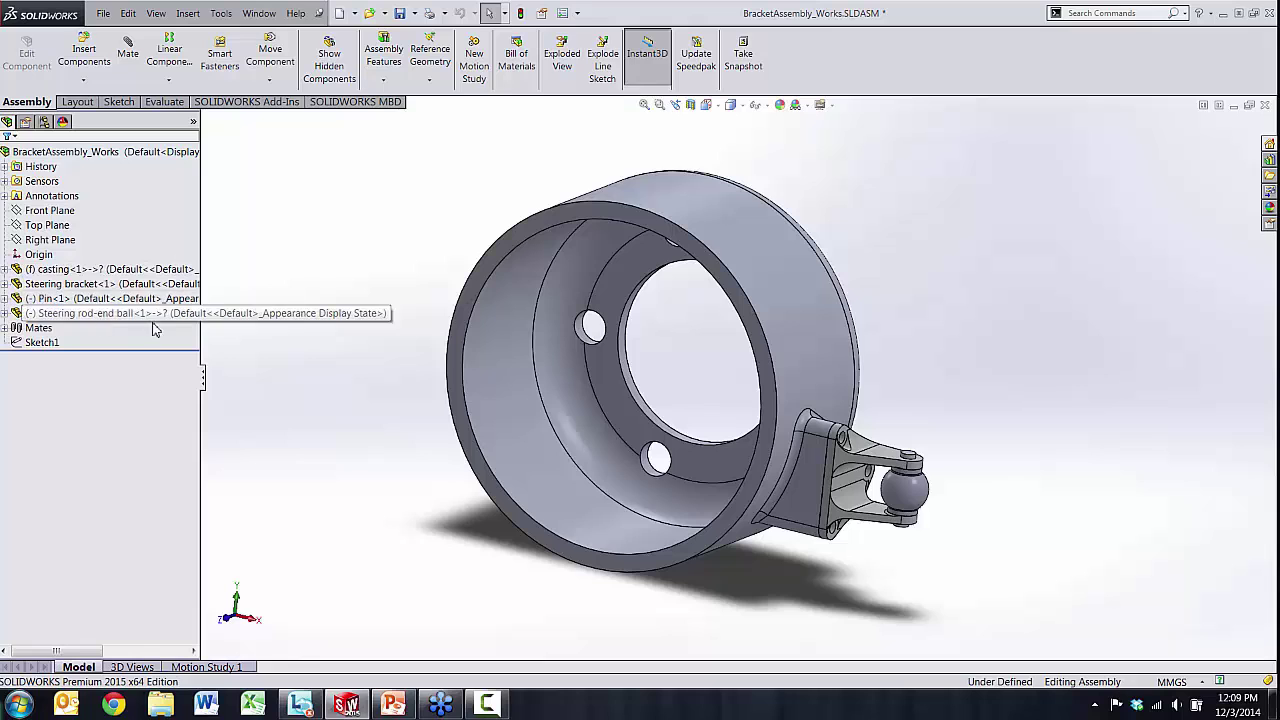
middle_drag(486, 389, 720, 305)
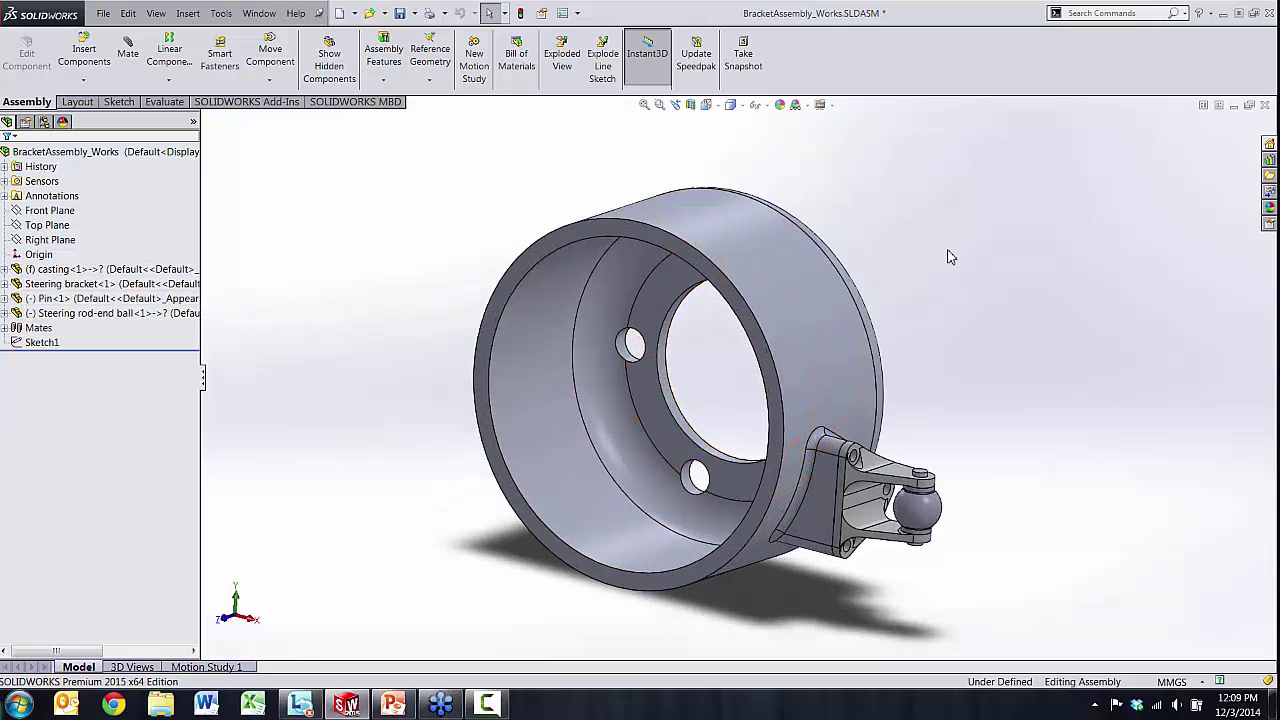
middle_drag(837, 289, 863, 514)
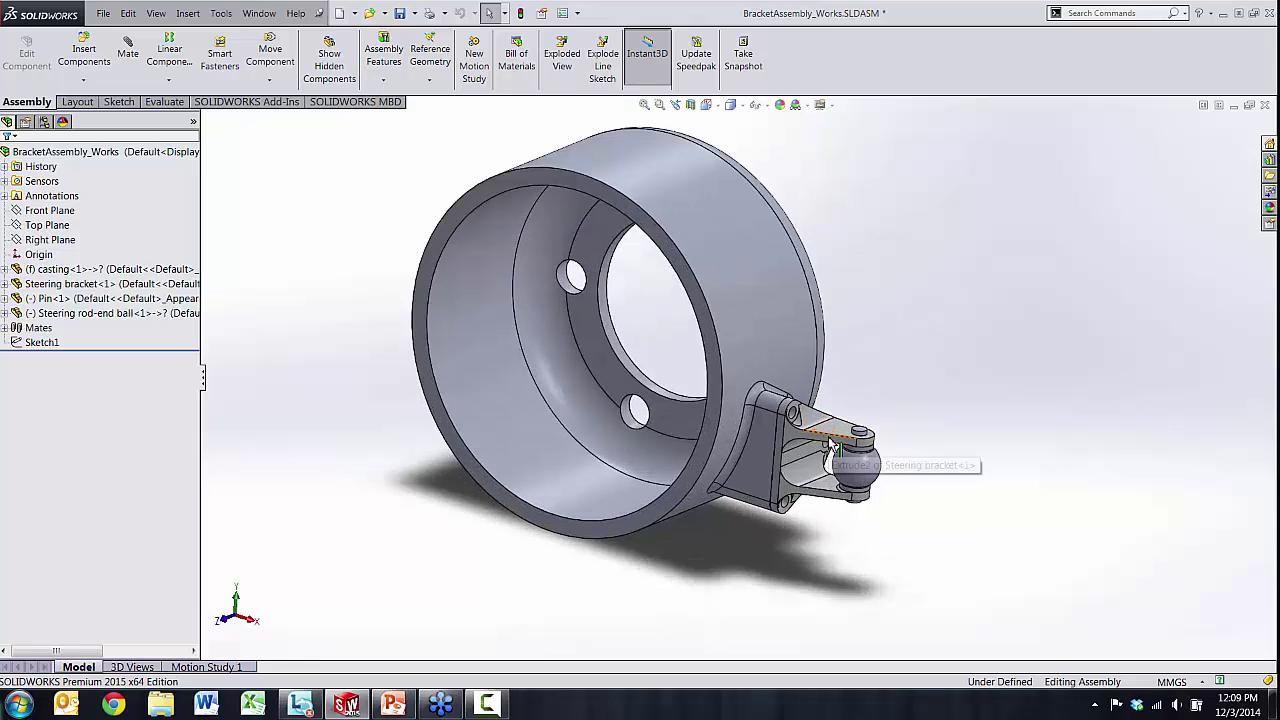
scroll(850, 455, down, 2)
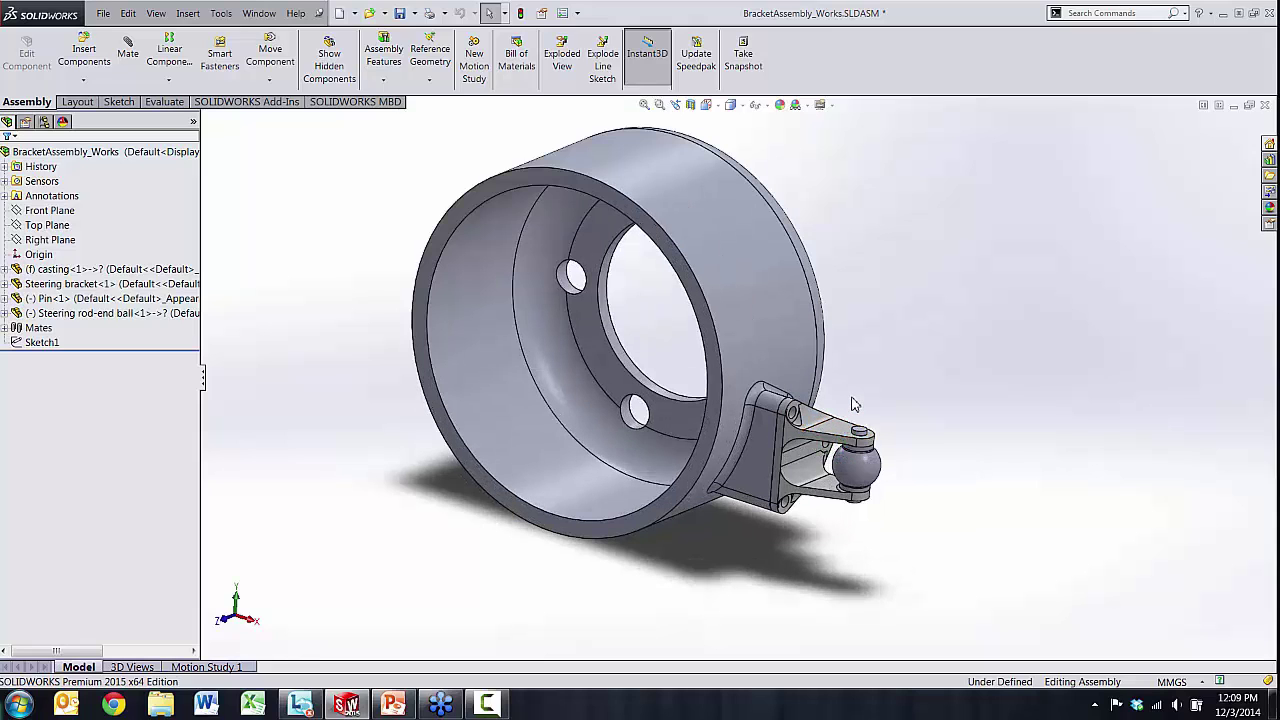
scroll(850, 485, down, 1)
click(848, 486)
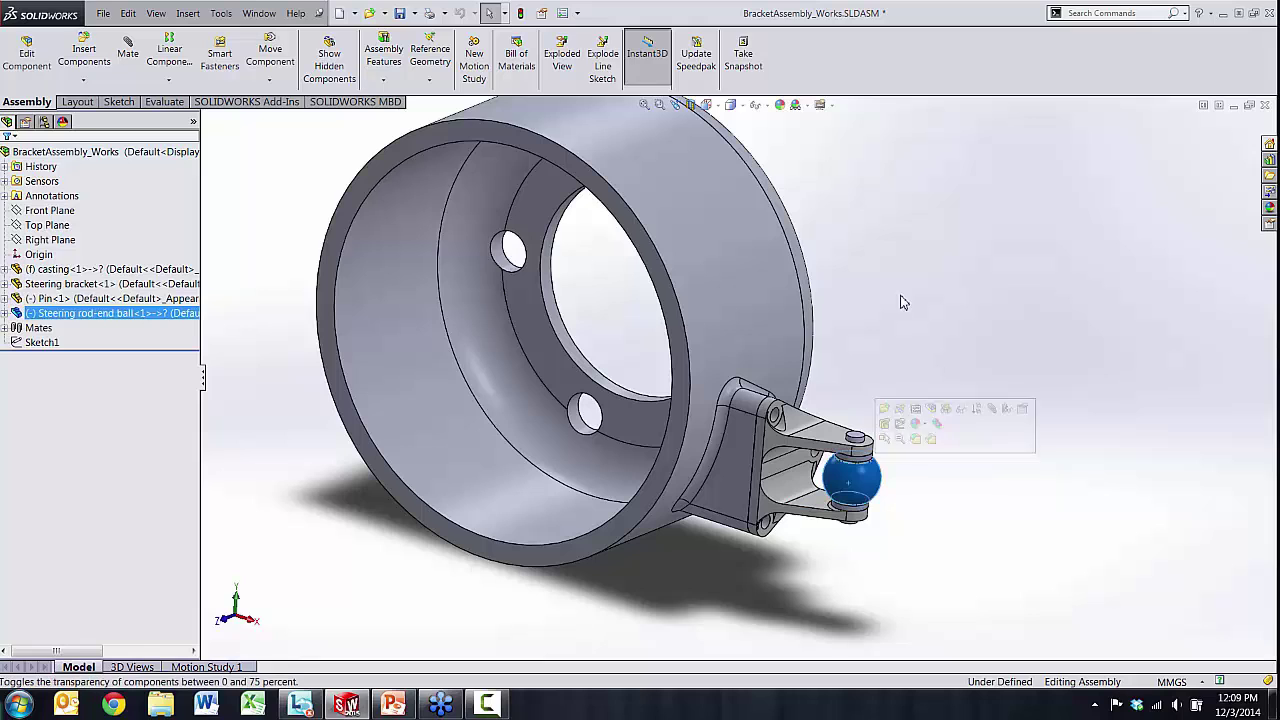
click(906, 305)
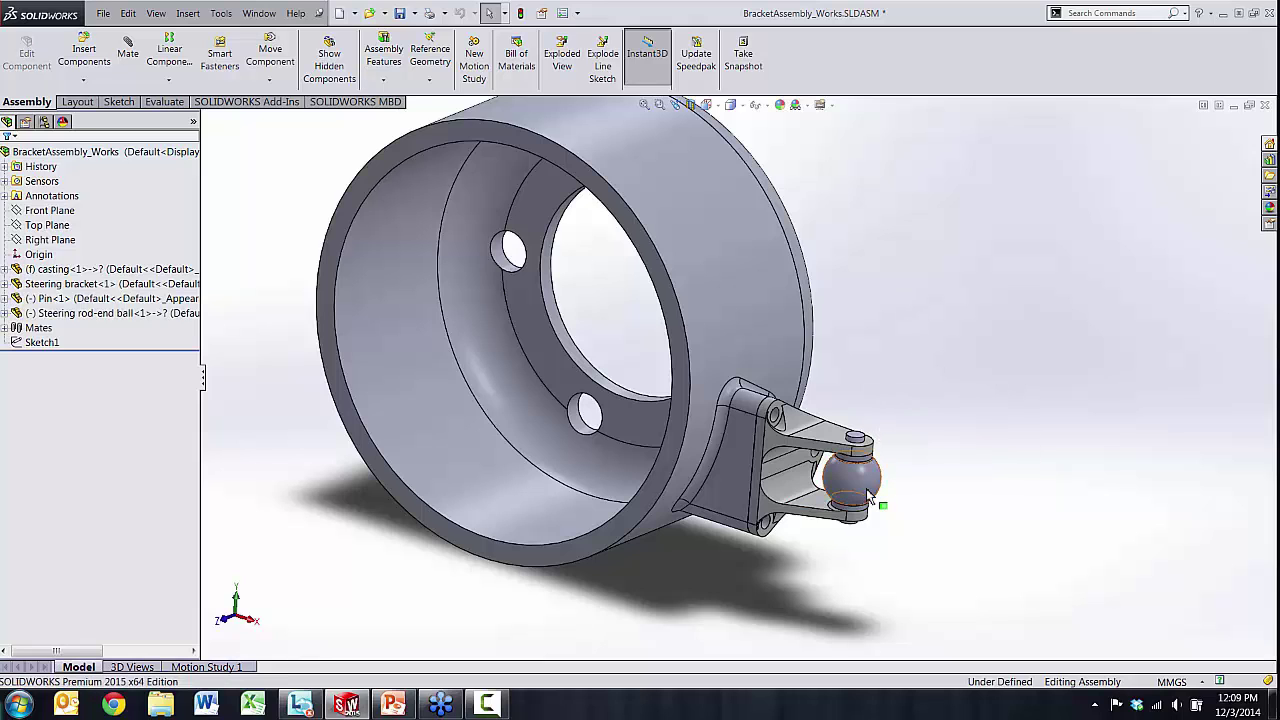
scroll(815, 310, up, 2)
middle_drag(795, 291, 741, 256)
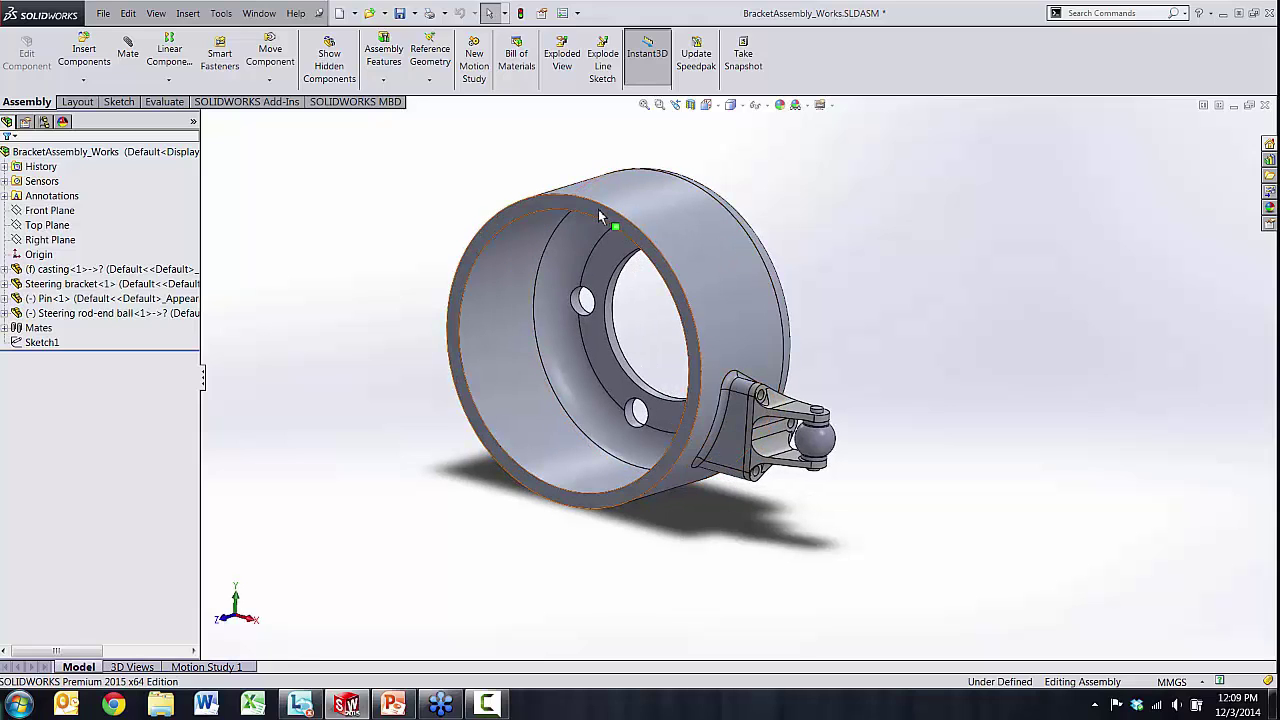
- Load the SOLIDWORKS Simulation add-in for the current session and display its commands
click(285, 103)
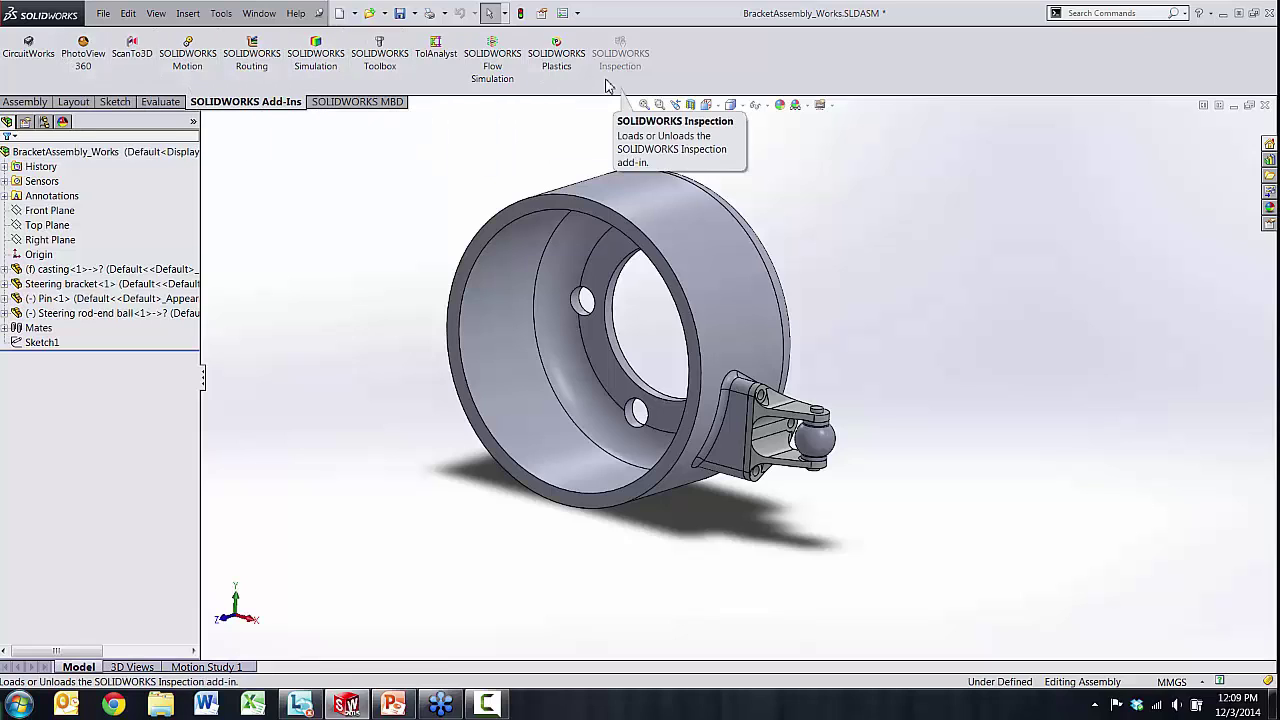
click(577, 14)
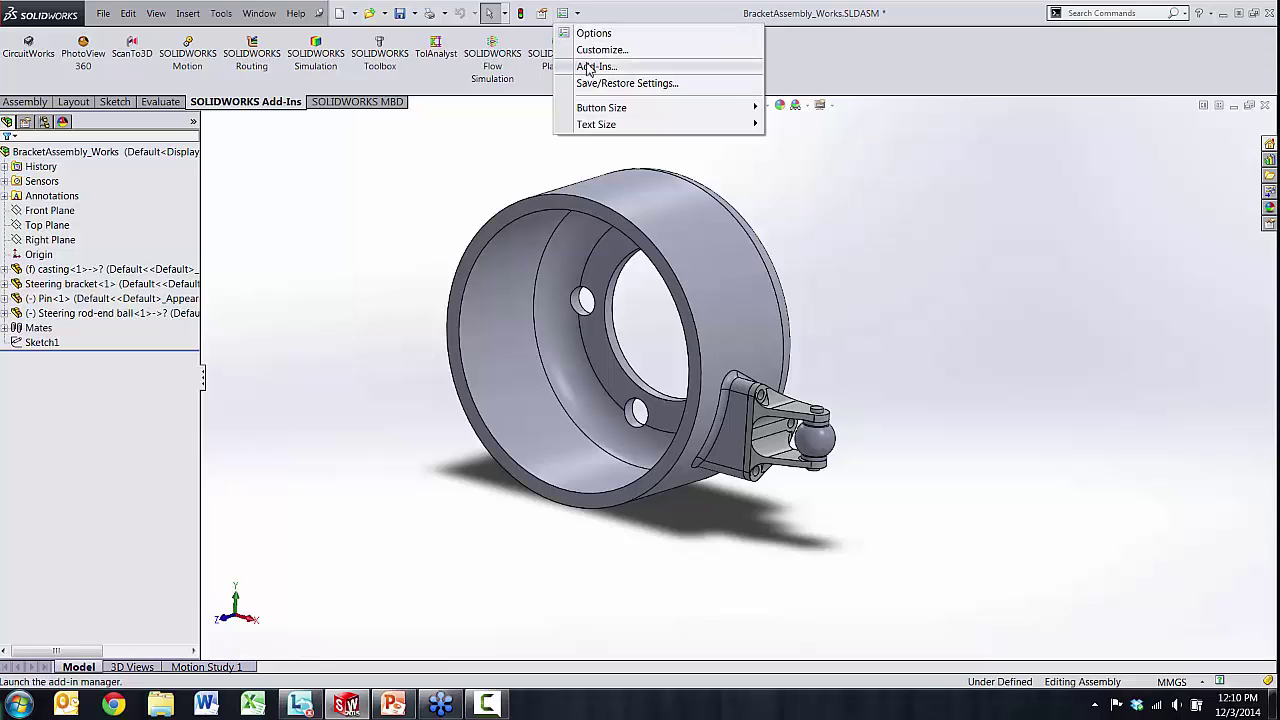
click(594, 68)
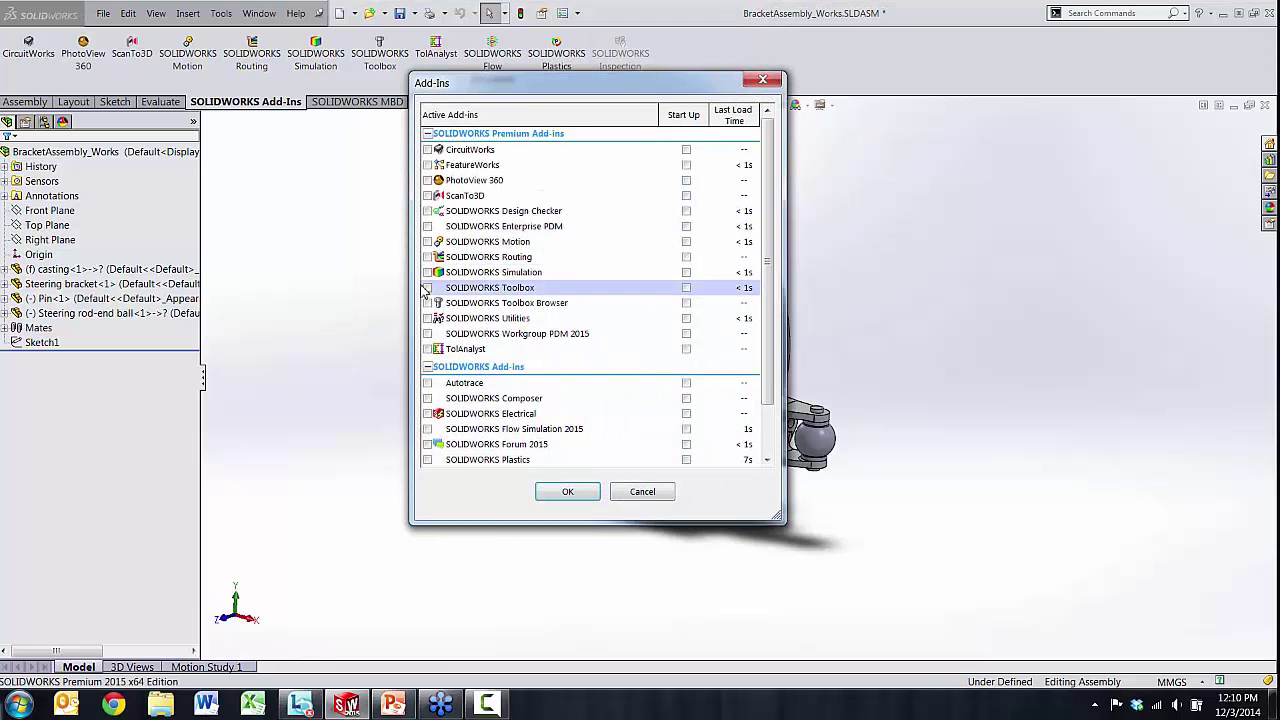
click(428, 273)
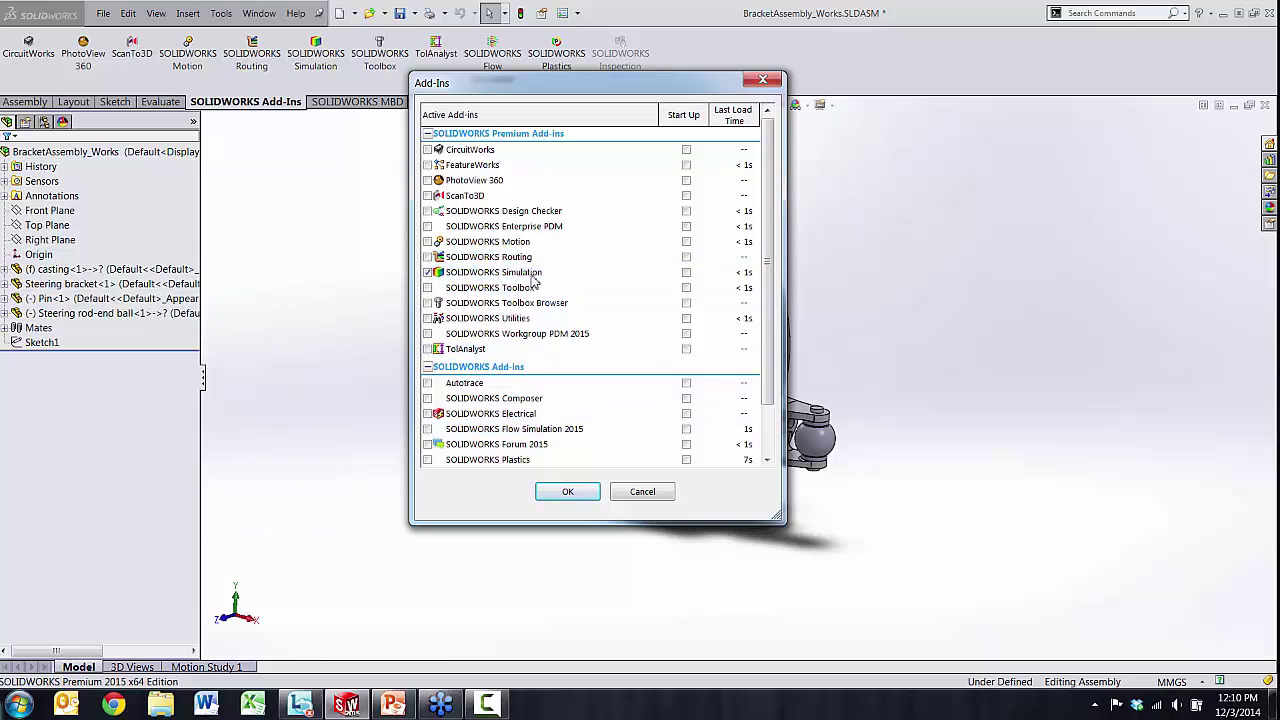
scroll(548, 288, down, 2)
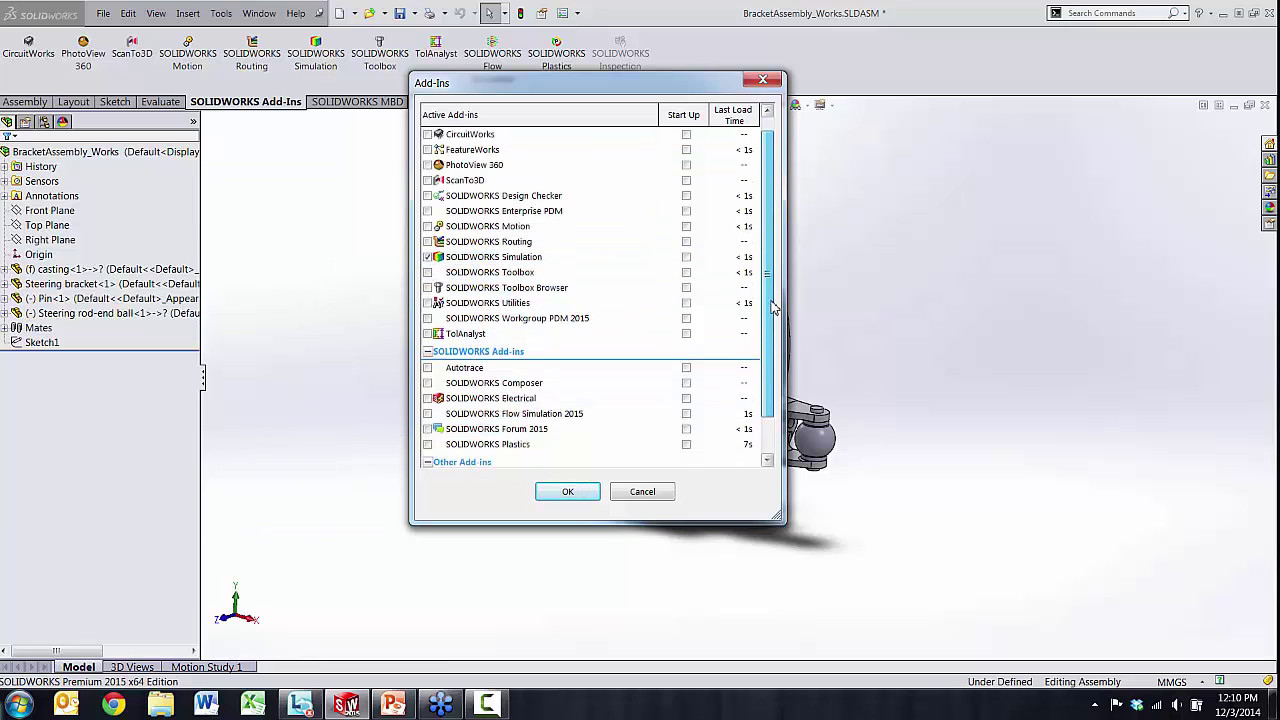
click(567, 491)
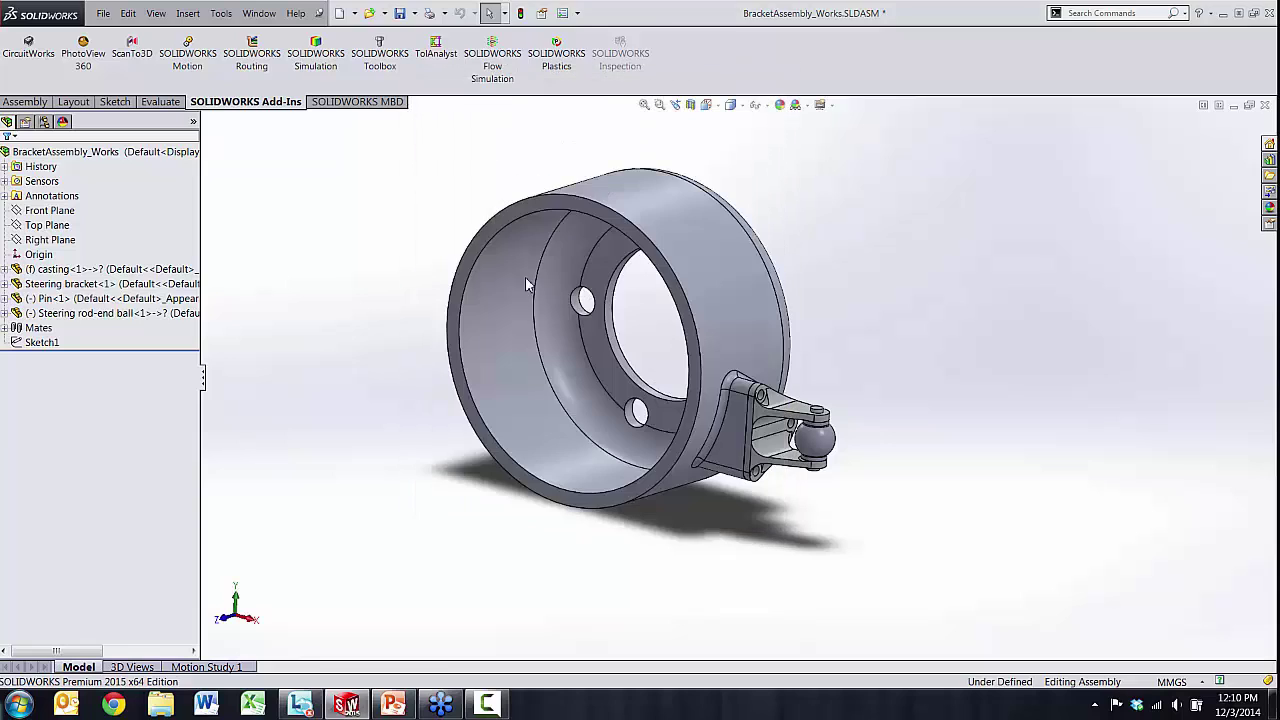
middle_drag(514, 235, 545, 233)
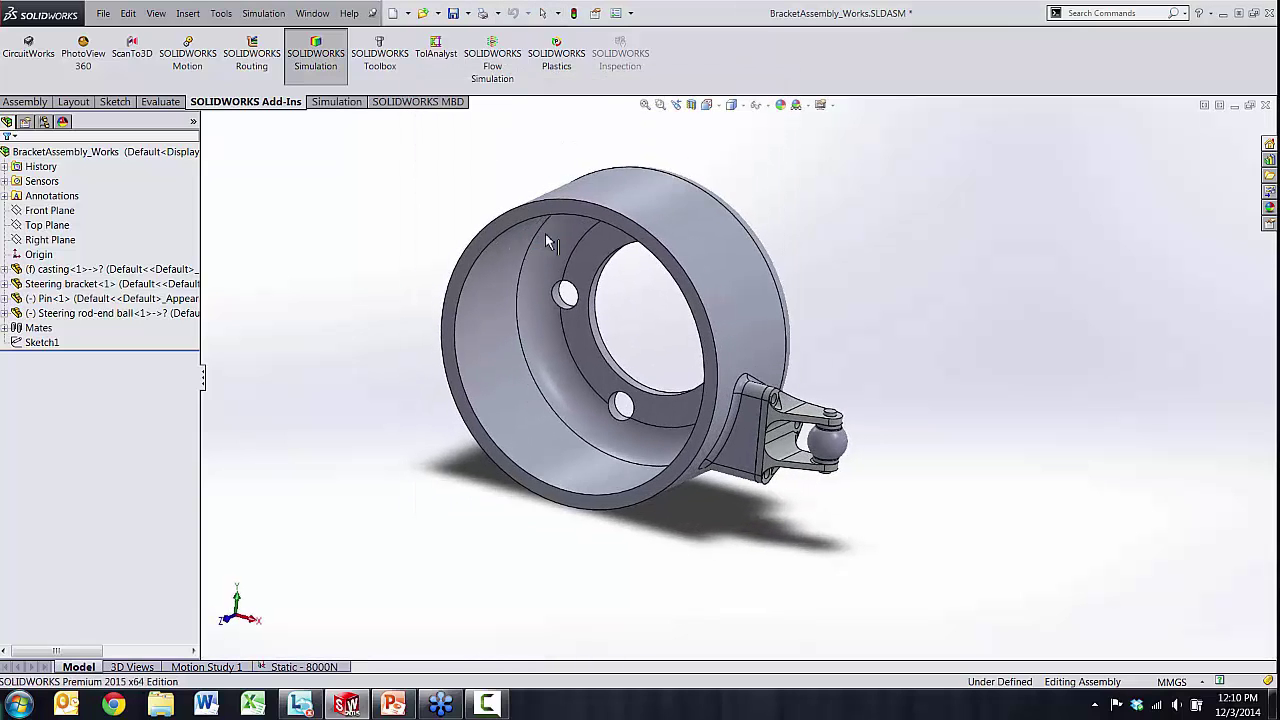
click(350, 104)
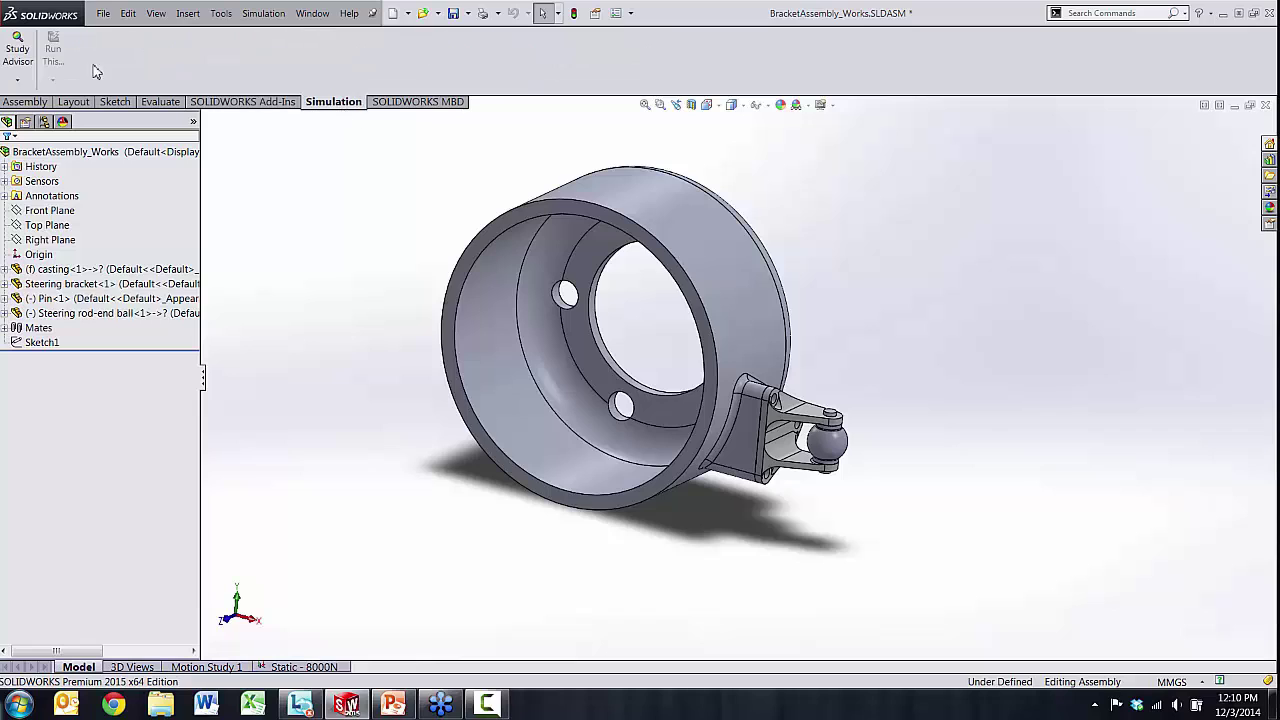
click(17, 80)
click(35, 106)
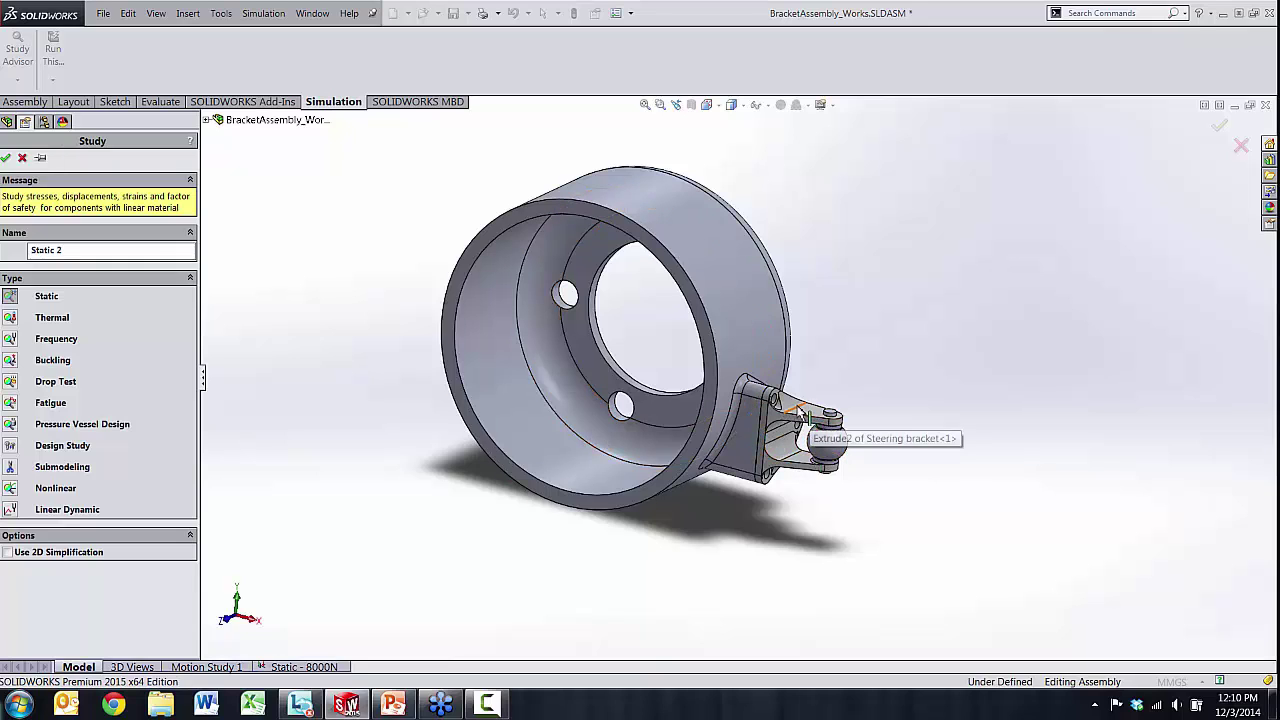
middle_drag(800, 415, 822, 372)
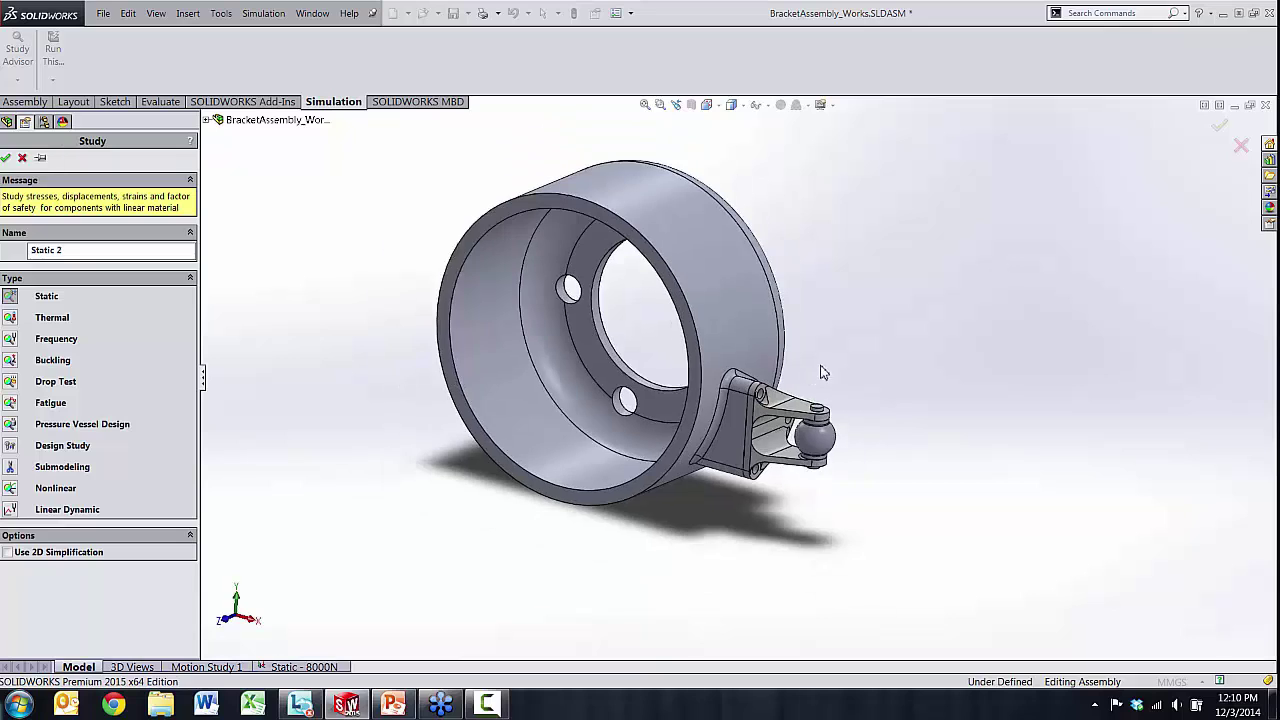
scroll(814, 337, down, 2)
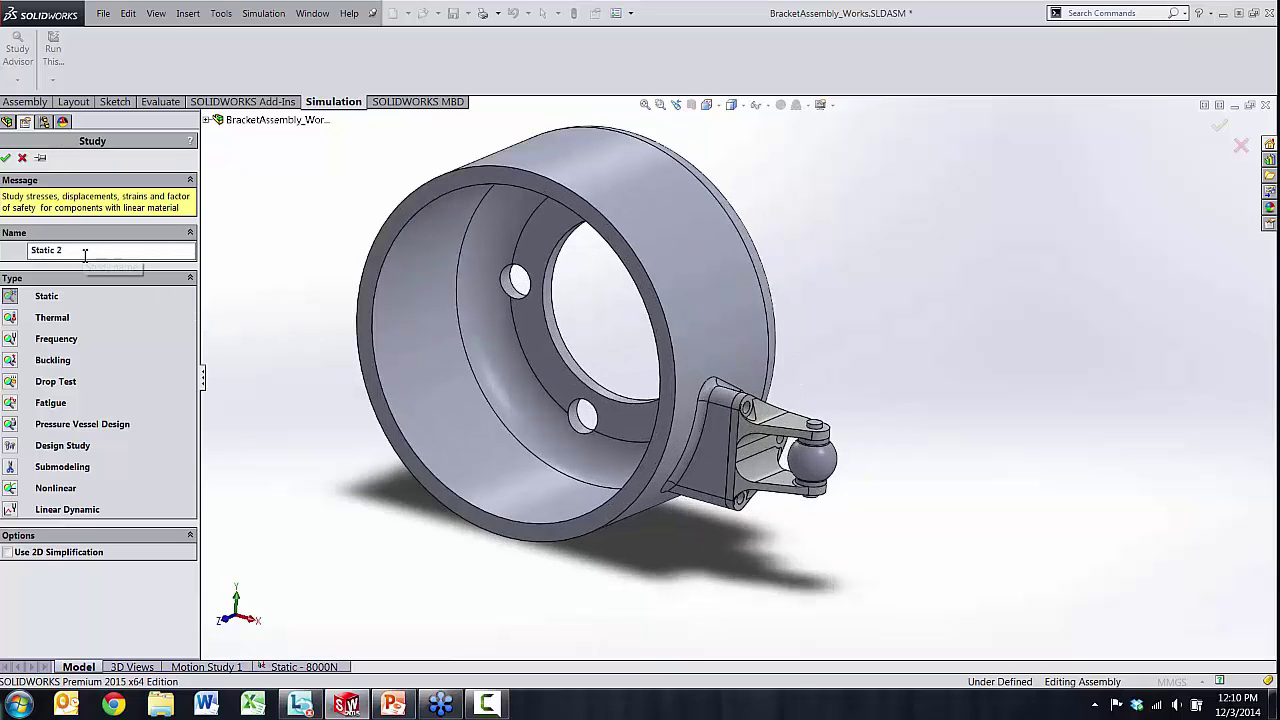
click(22, 157)
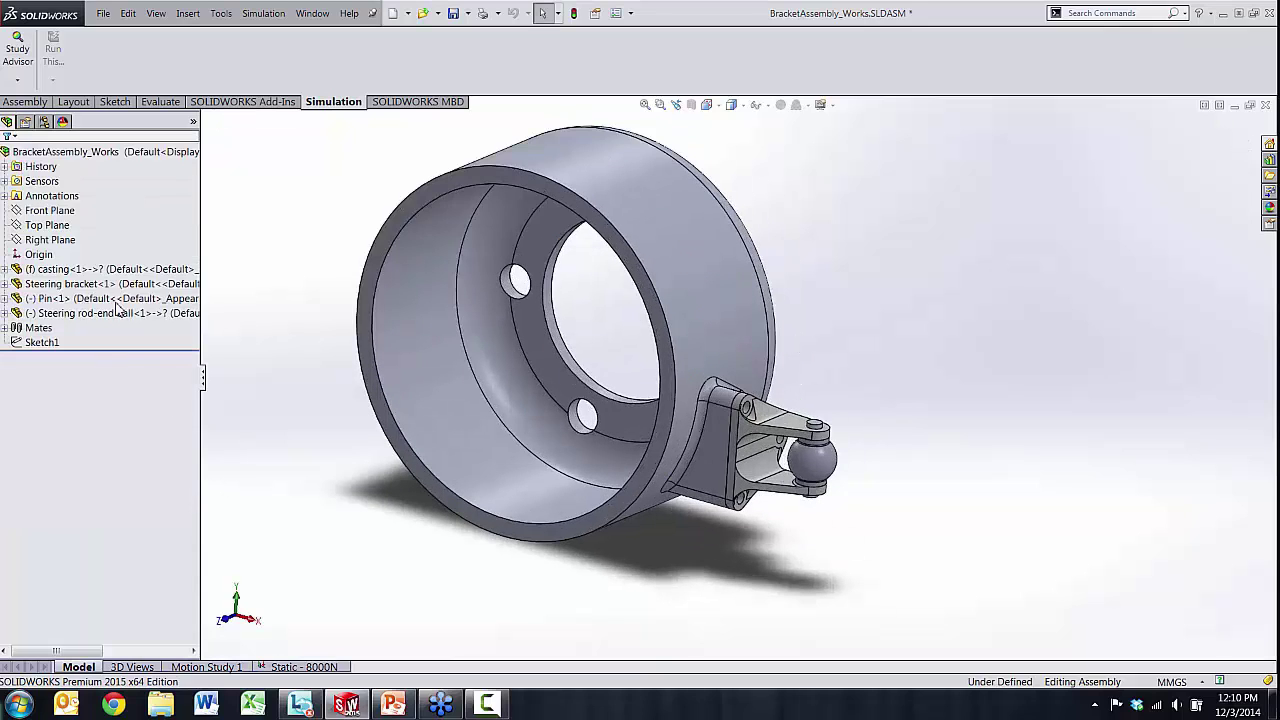
- Delete the existing simulation study "Static - 8000N" from the assembly
click(300, 667)
right_click(296, 667)
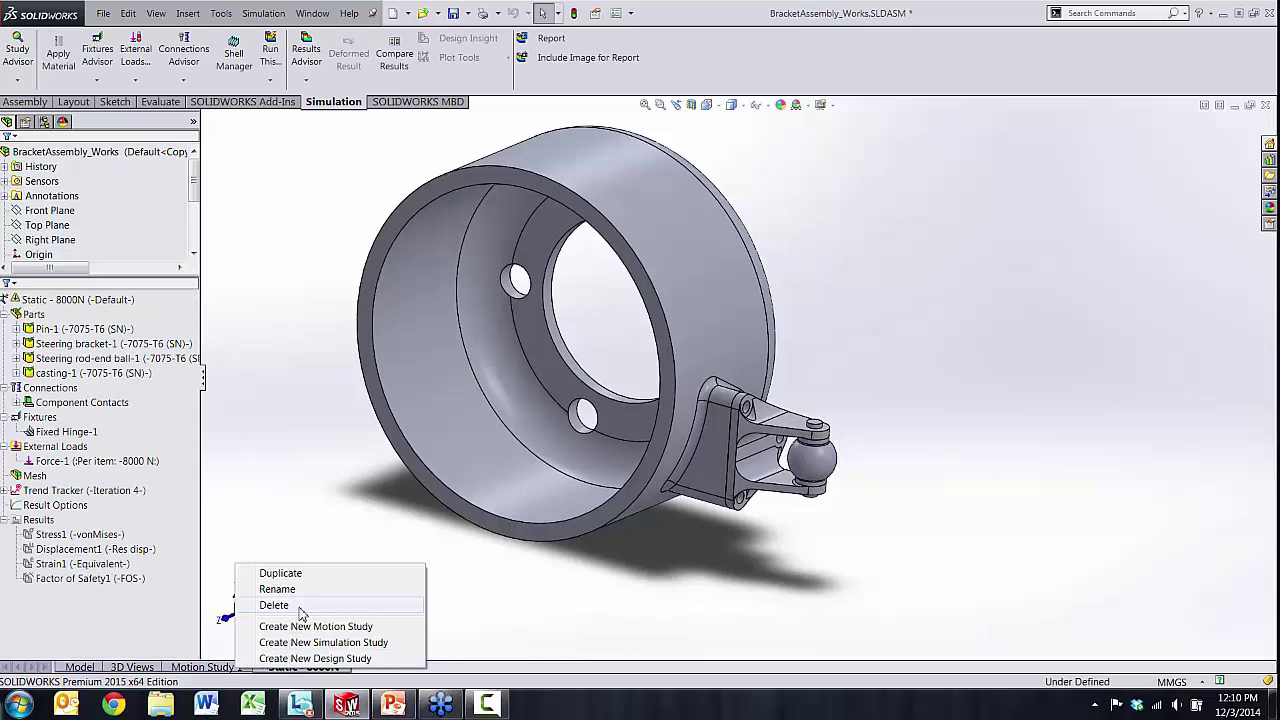
click(290, 604)
click(690, 385)
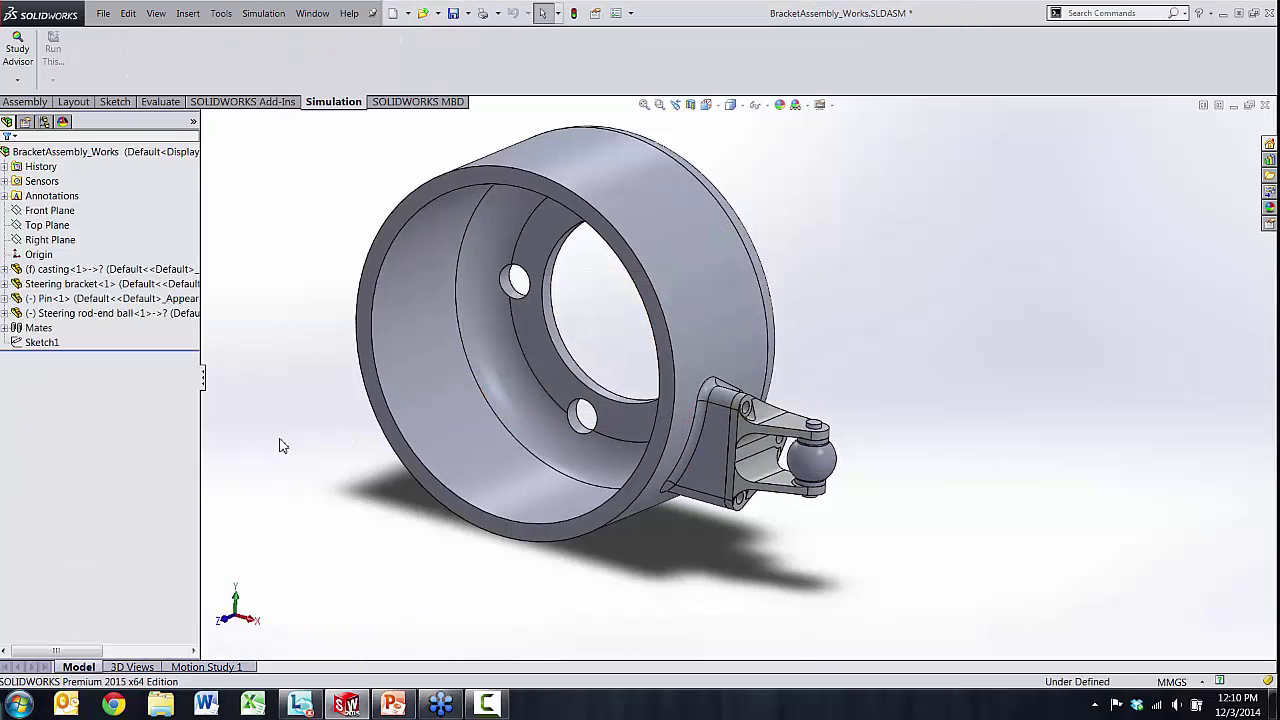
- Create a new static simulation study named "Static - 8000N"
click(17, 79)
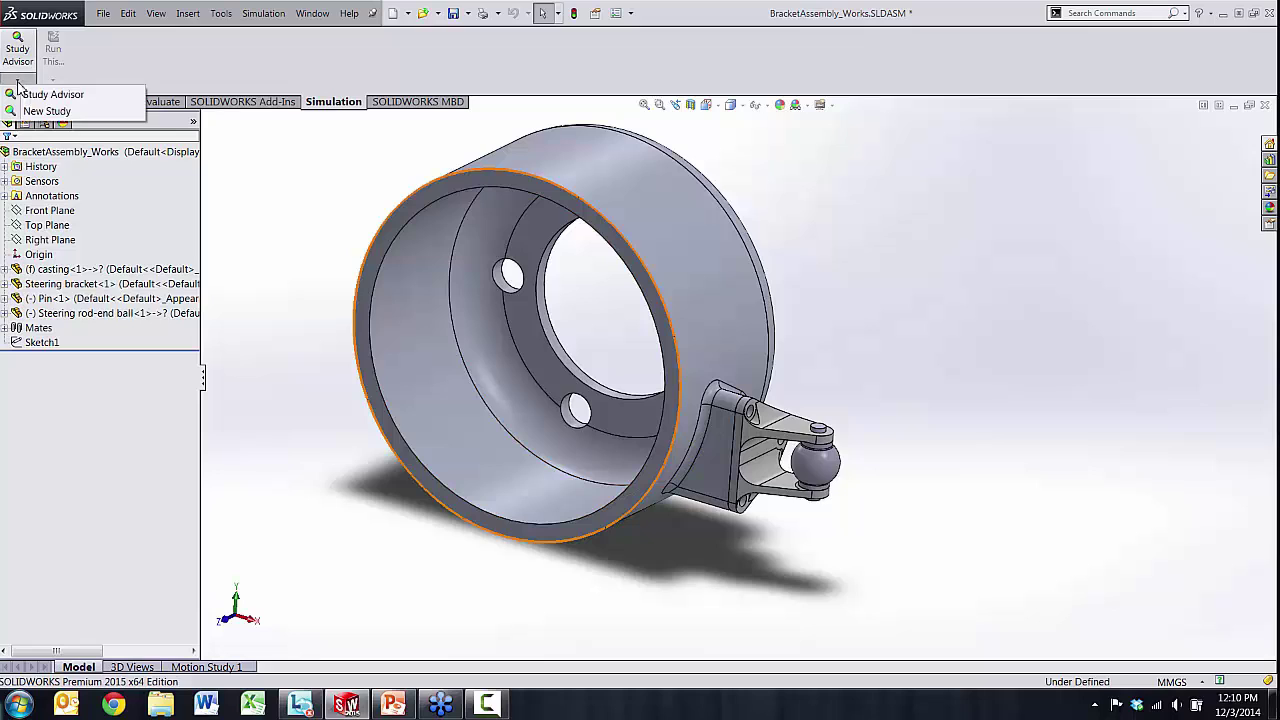
click(65, 115)
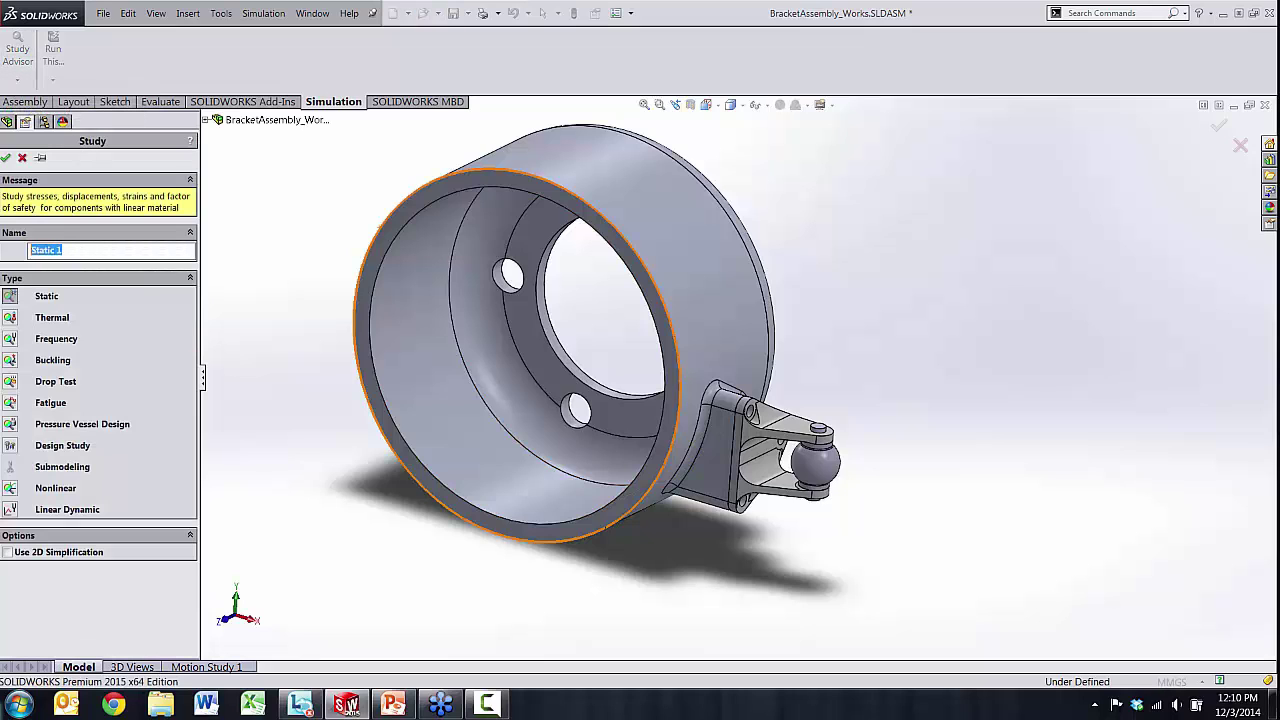
text(Static - 8000N)
click(6, 160)
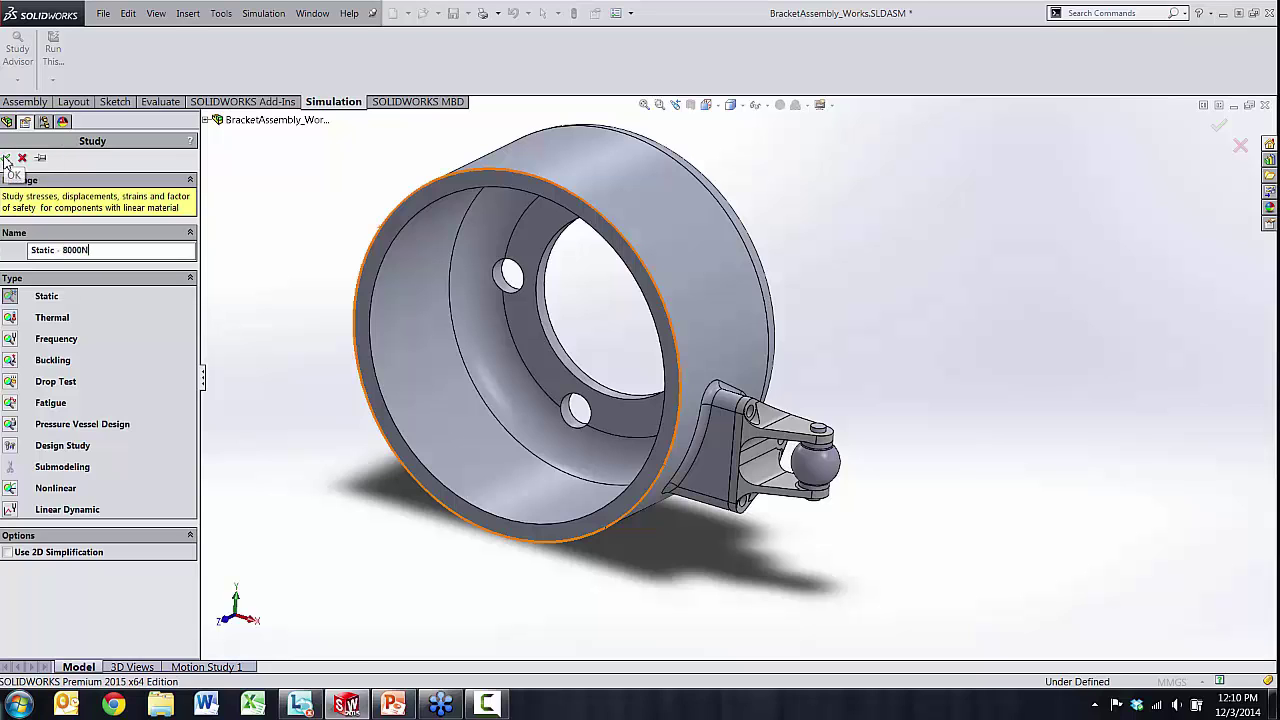
scroll(752, 460, down, 2)
scroll(752, 460, up, 3)
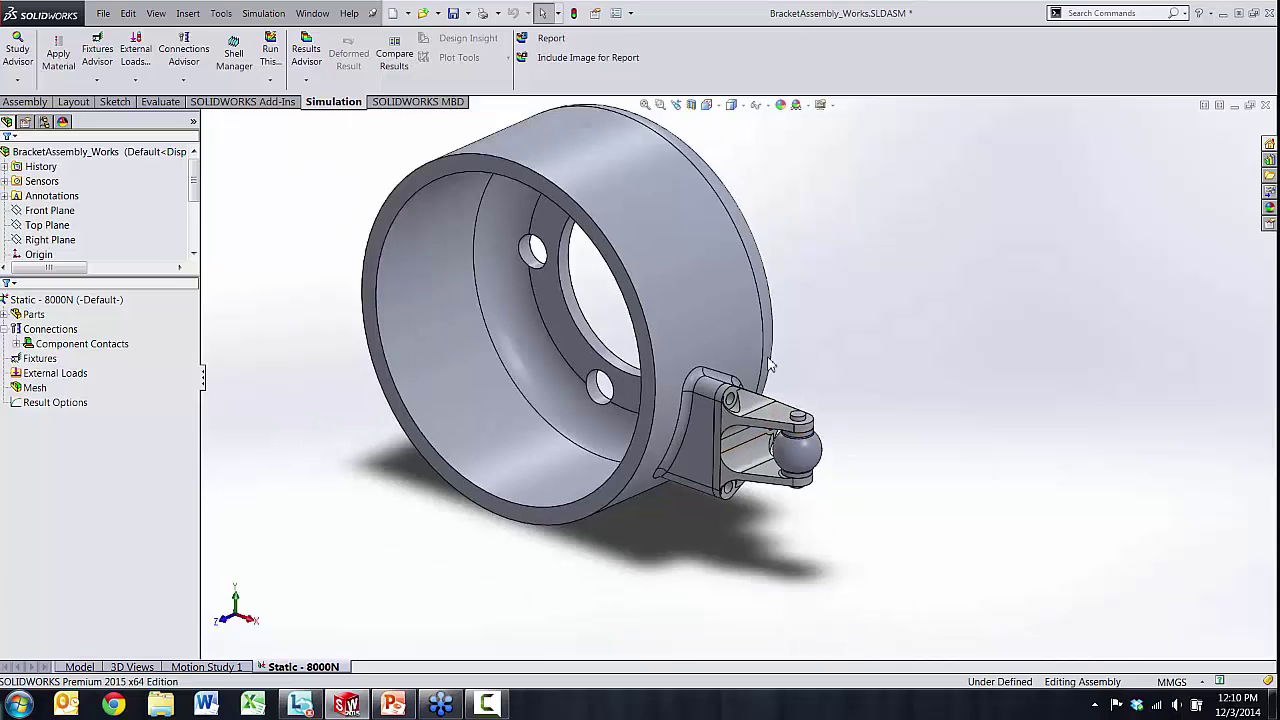
middle_drag(752, 460, 740, 245)
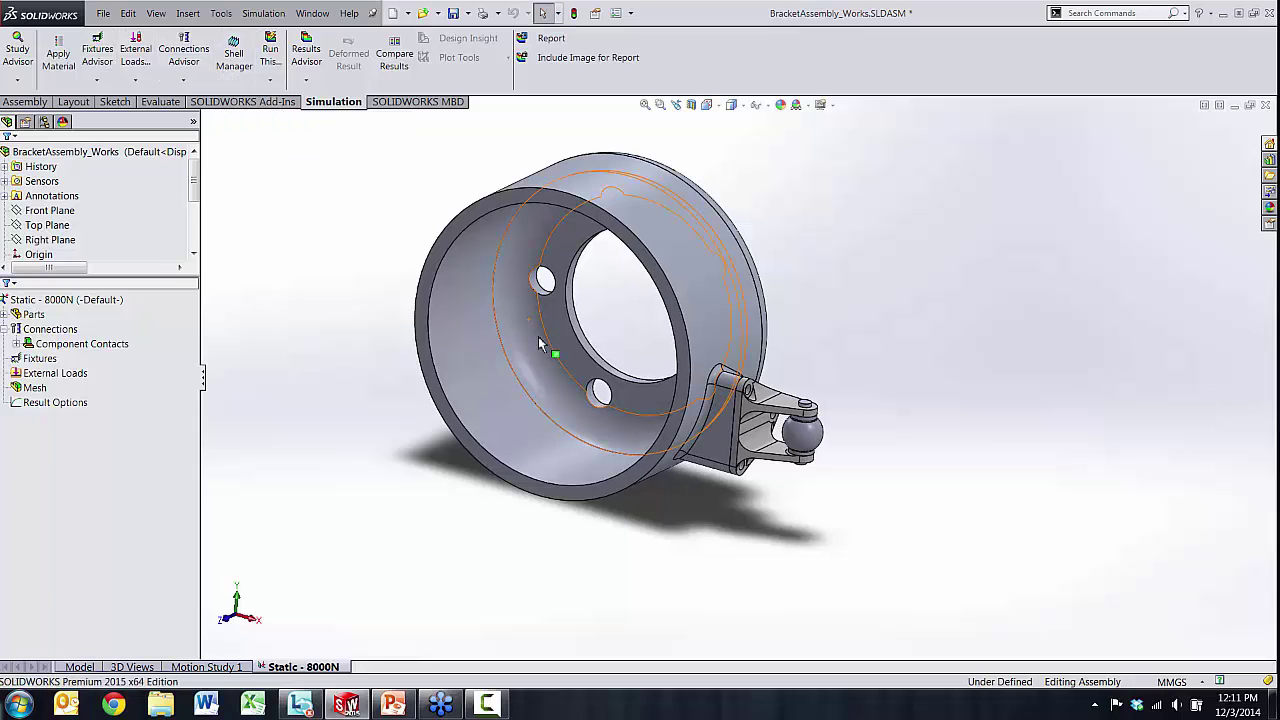
middle_drag(531, 185, 614, 270)
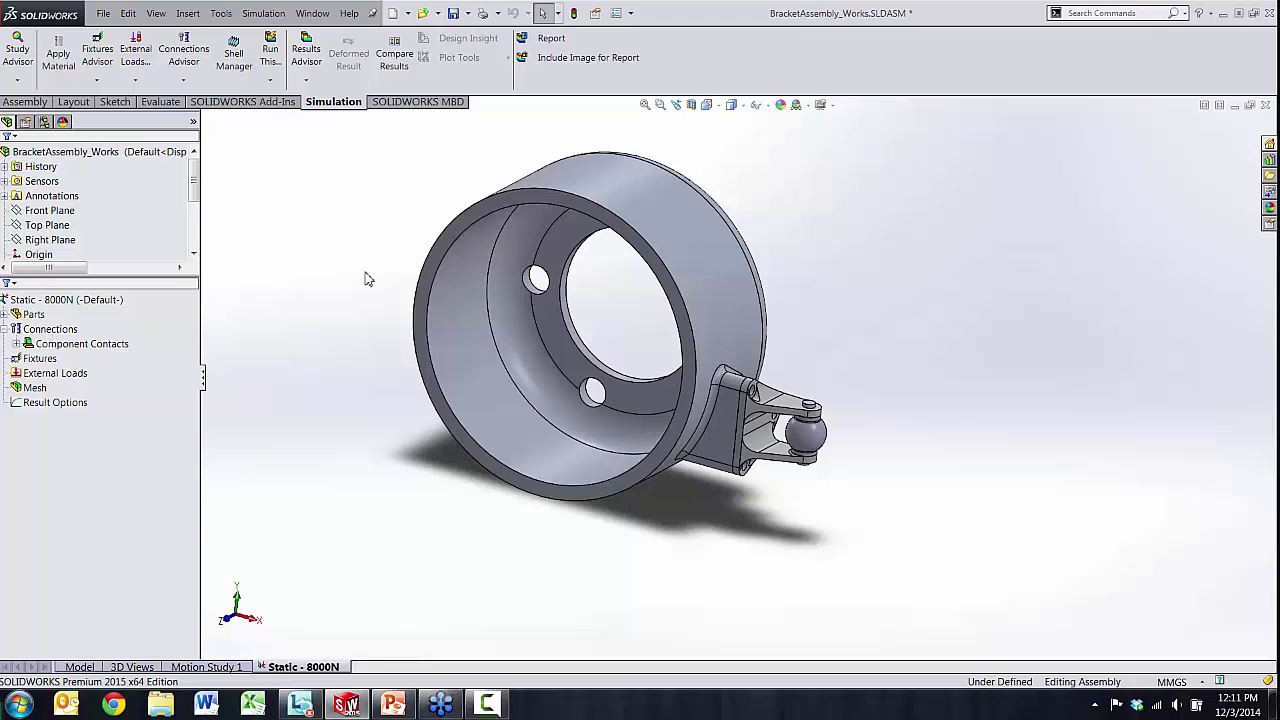
middle_drag(598, 248, 591, 317)
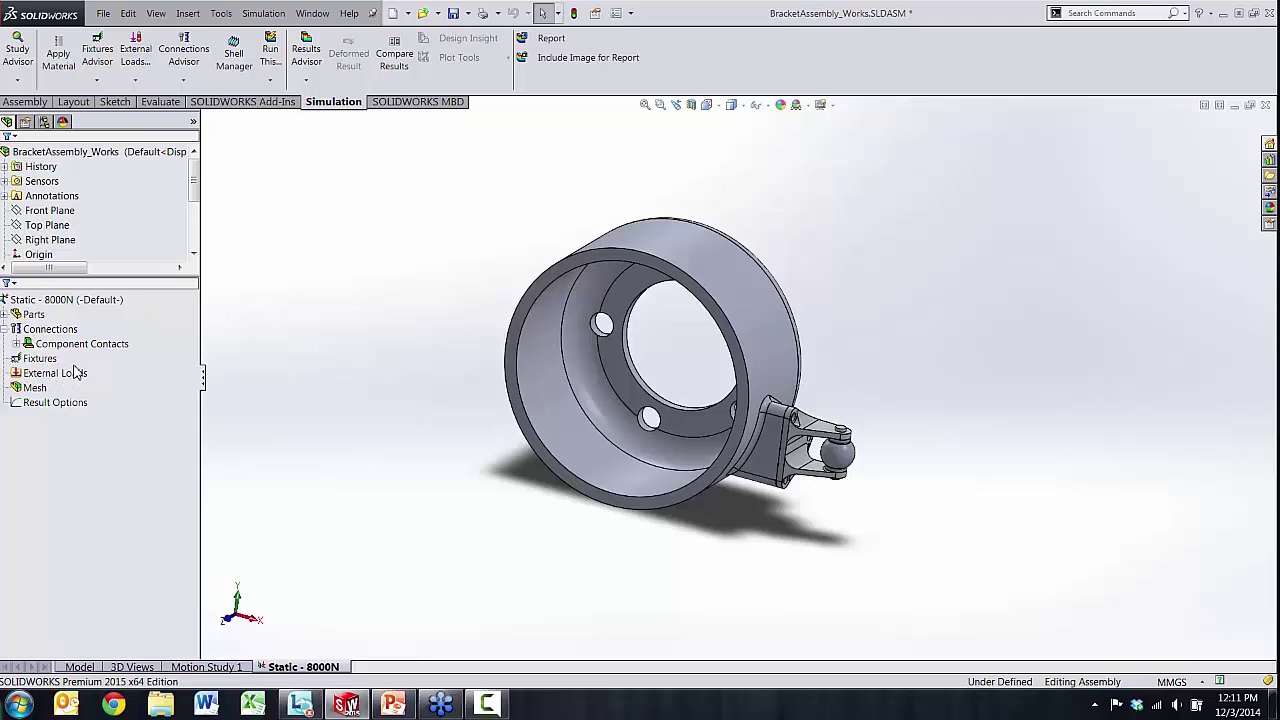
middle_drag(645, 368, 727, 340)
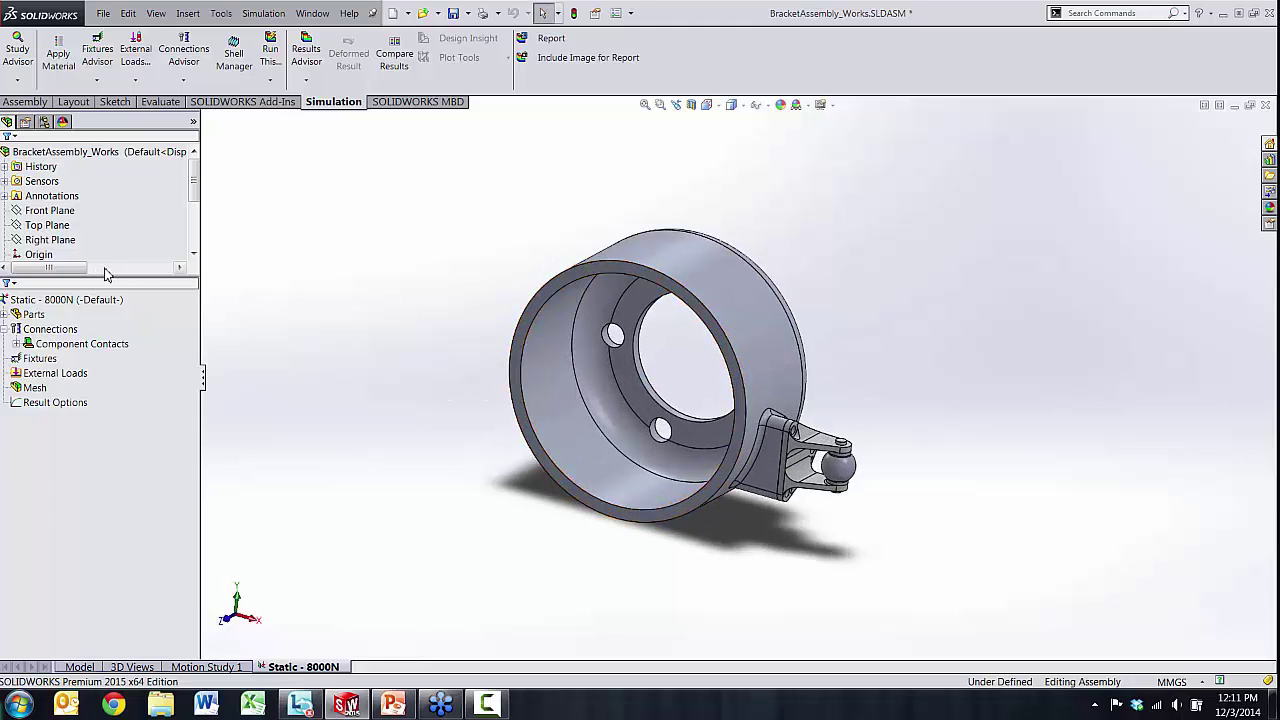
- List the parts included in the static study and examine the assembly from a closer angle
click(4, 315)
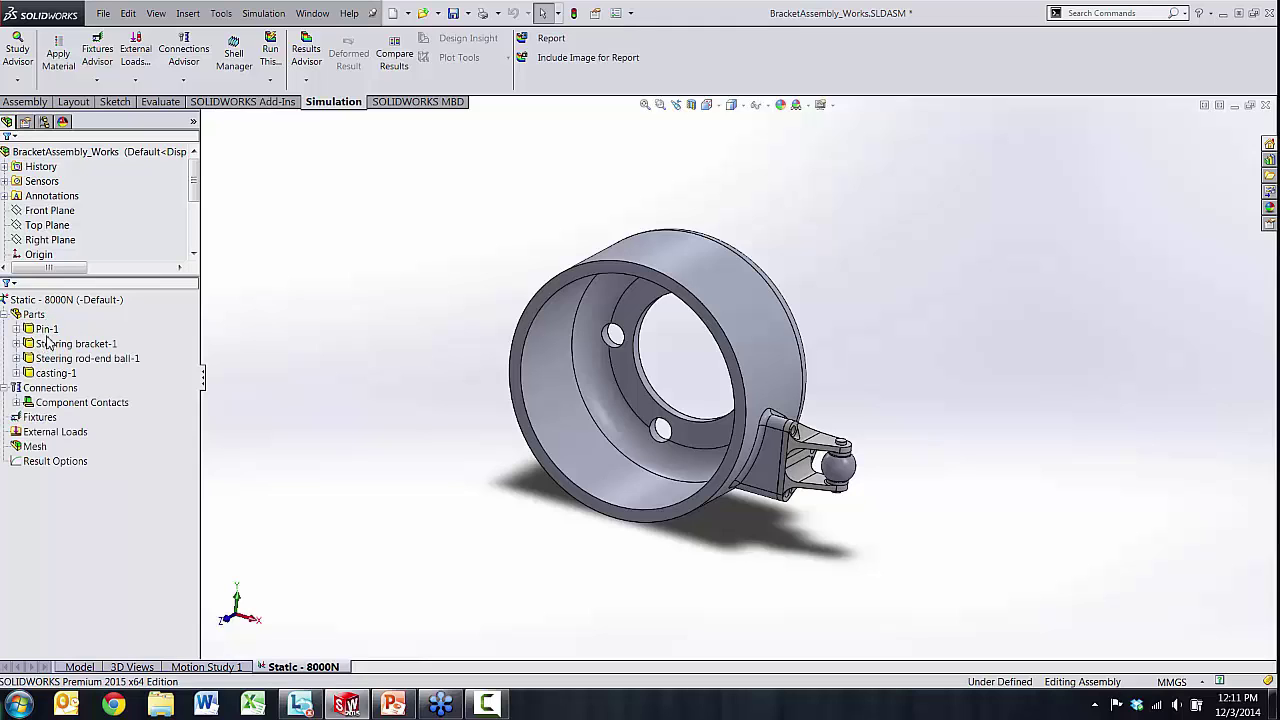
right_click(47, 331)
click(335, 300)
middle_drag(505, 376, 822, 411)
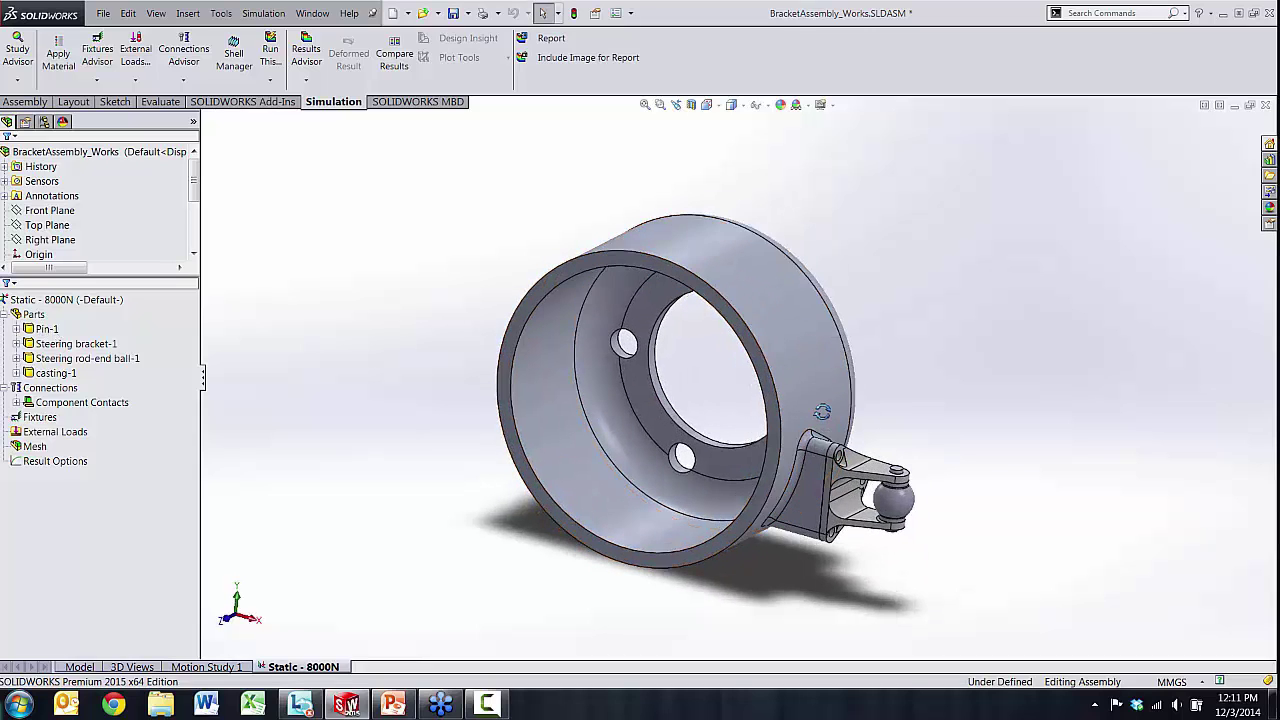
scroll(855, 465, down, 2)
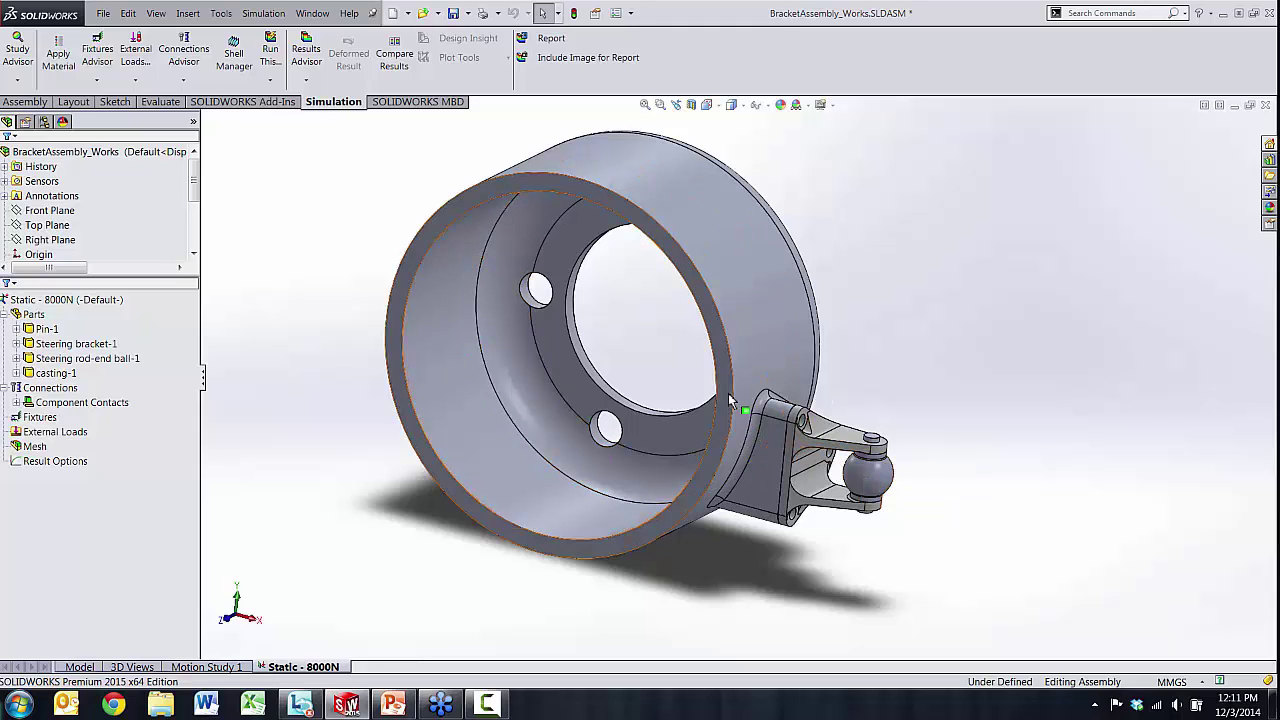
middle_drag(720, 398, 735, 396)
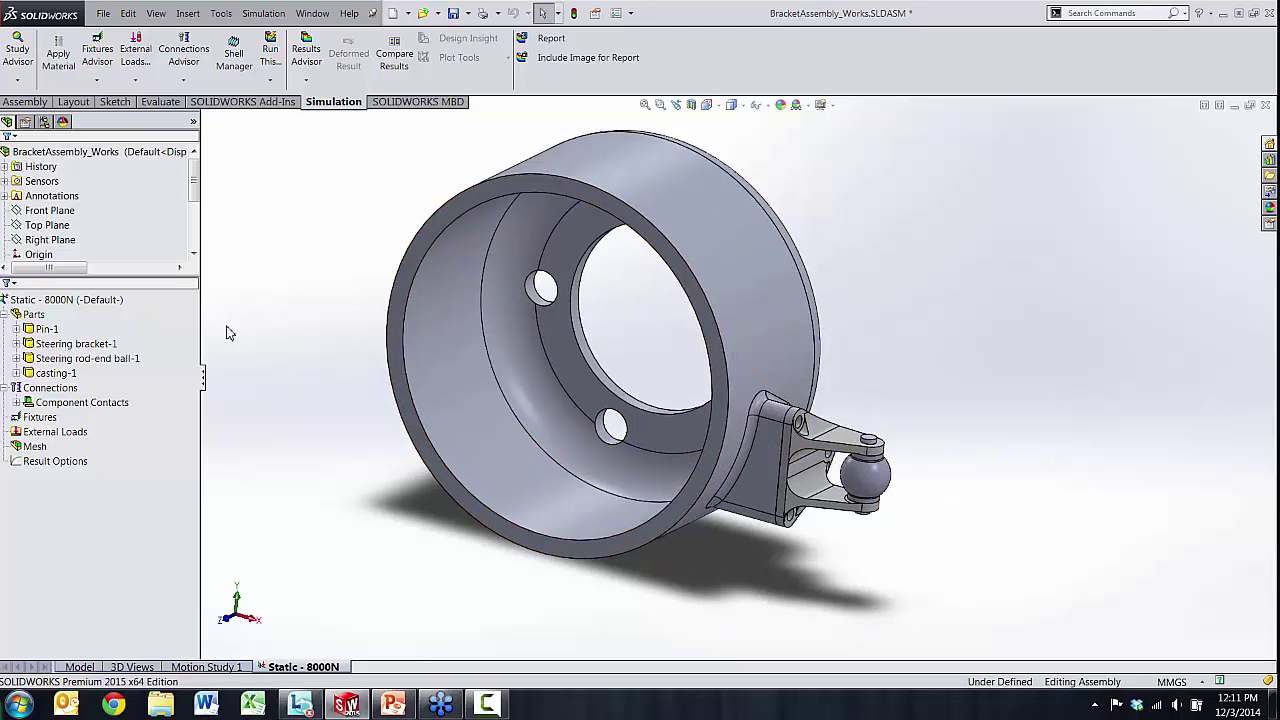
- Open the material library for all parts of the study and select aluminium alloy 7075-T6 (SN)
right_click(35, 315)
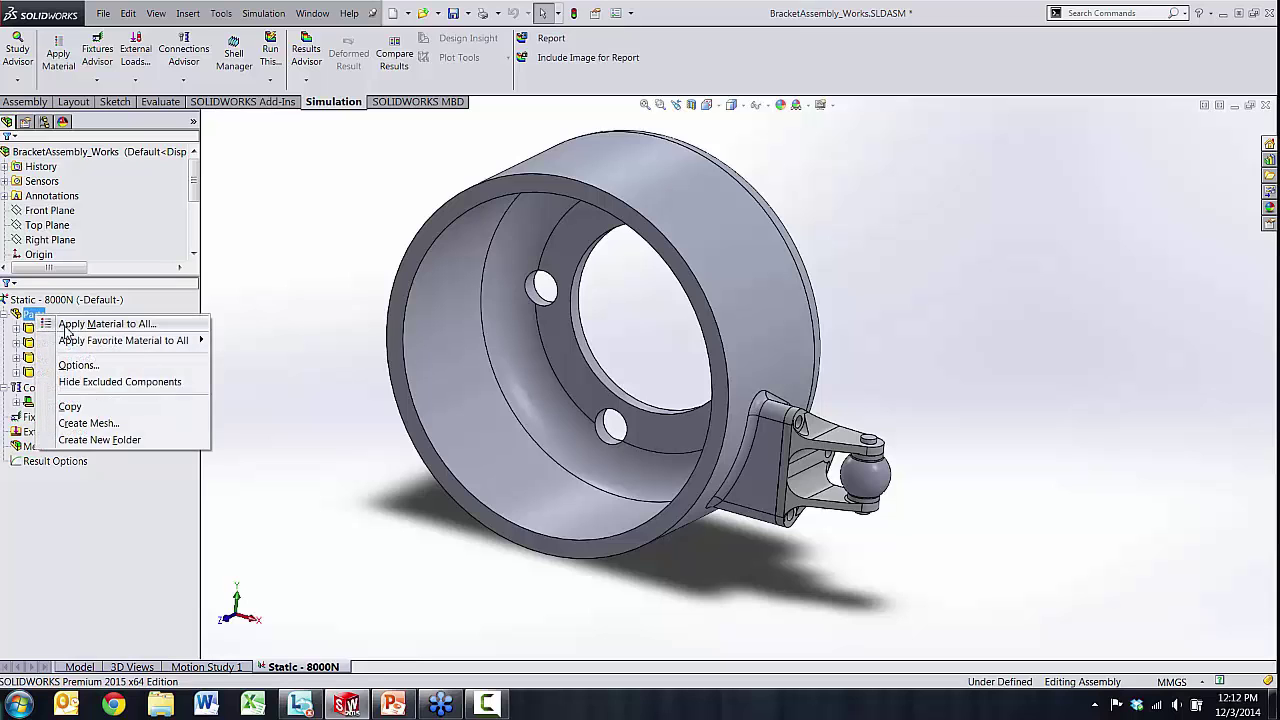
click(66, 326)
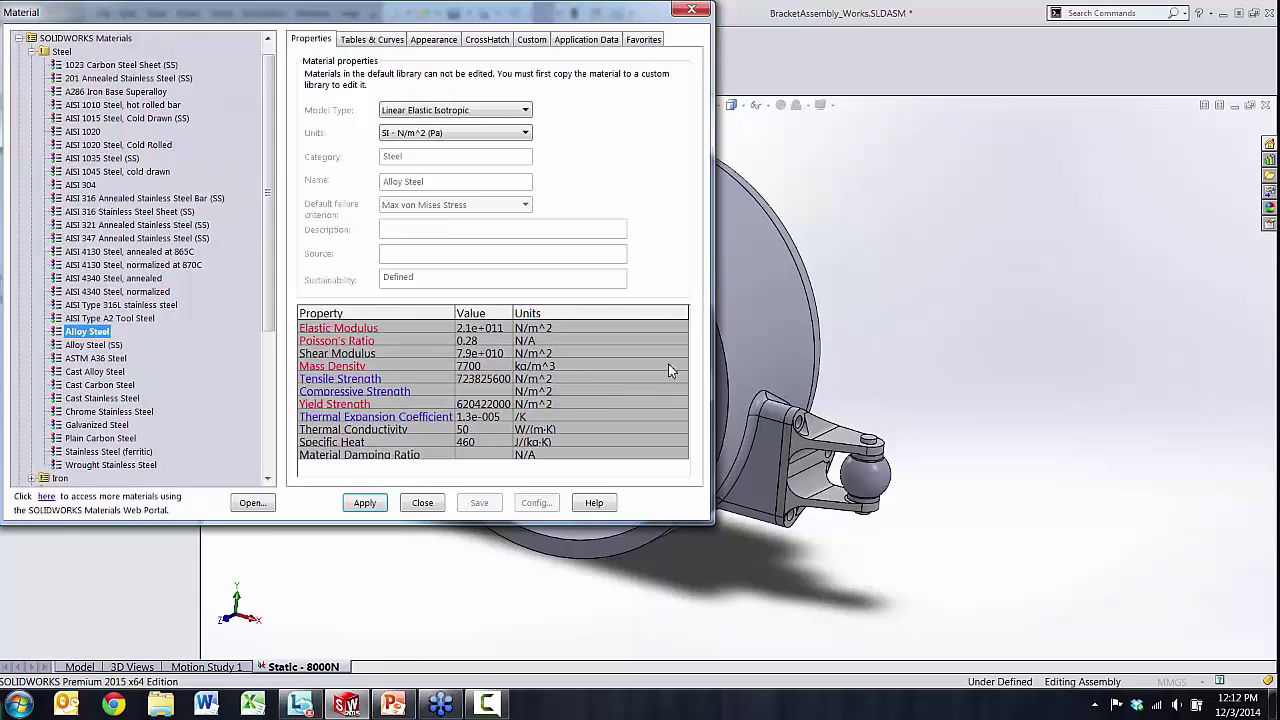
click(31, 51)
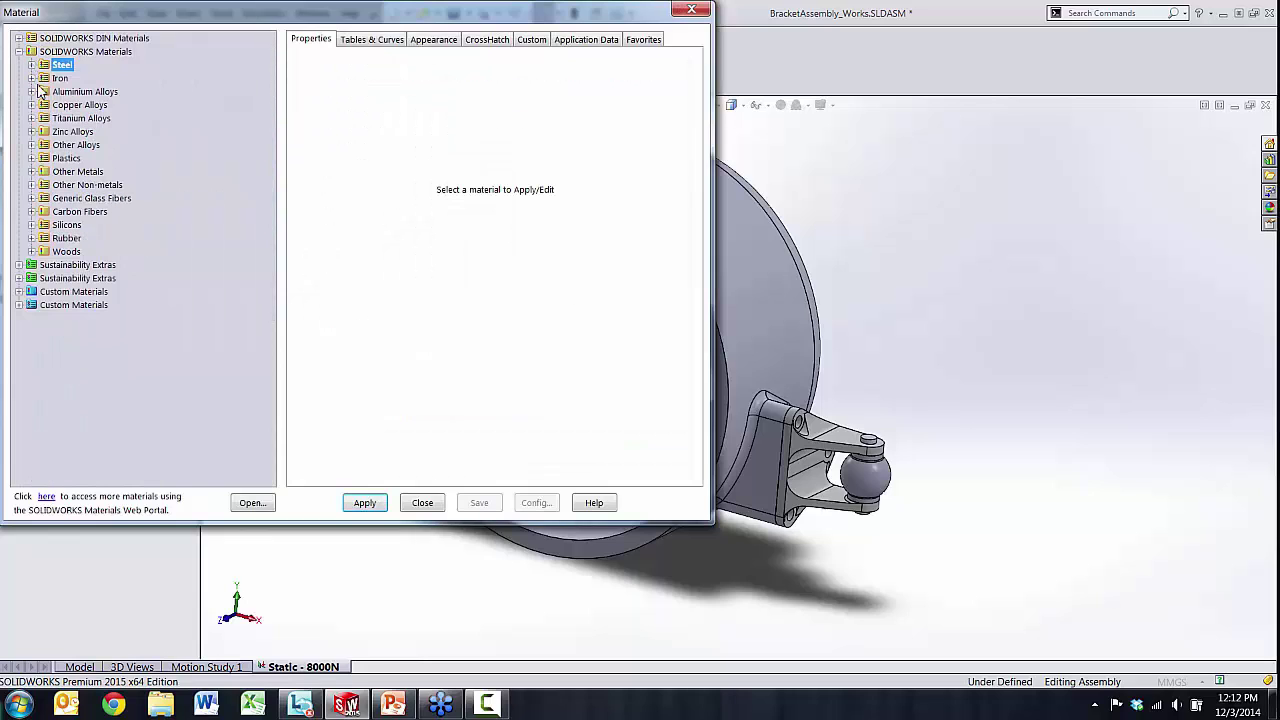
click(33, 92)
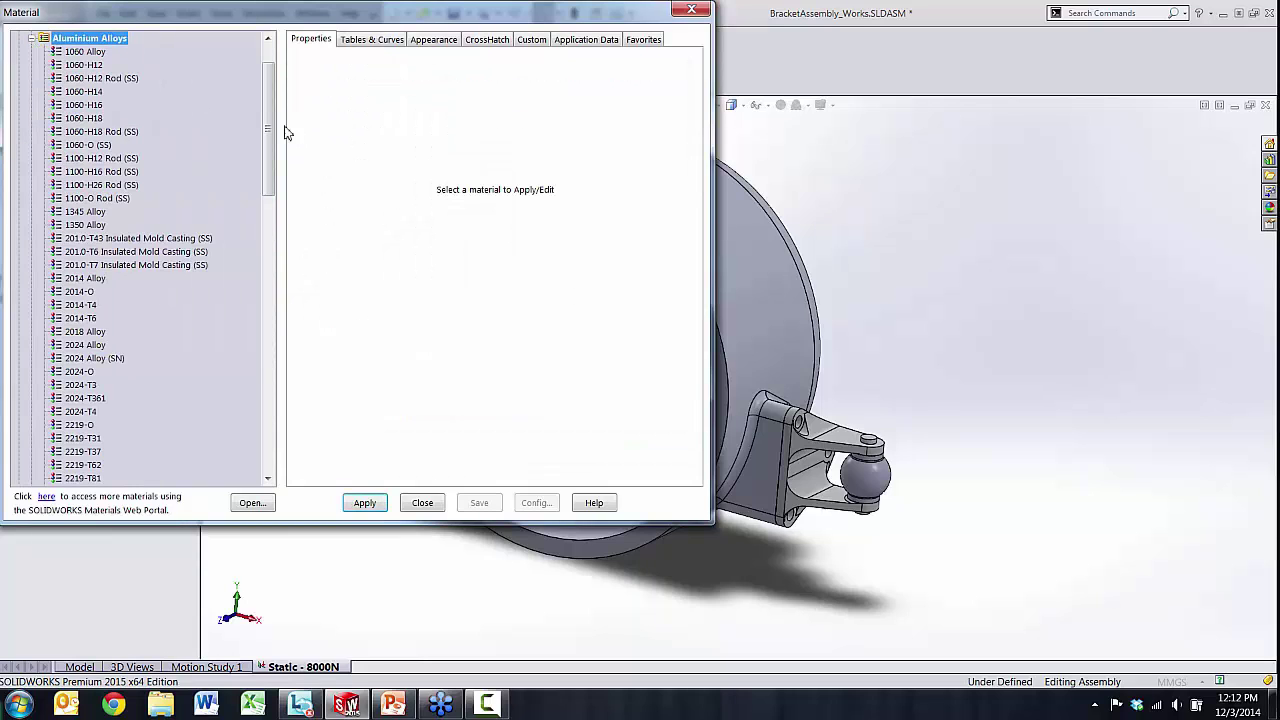
drag(267, 100, 288, 363)
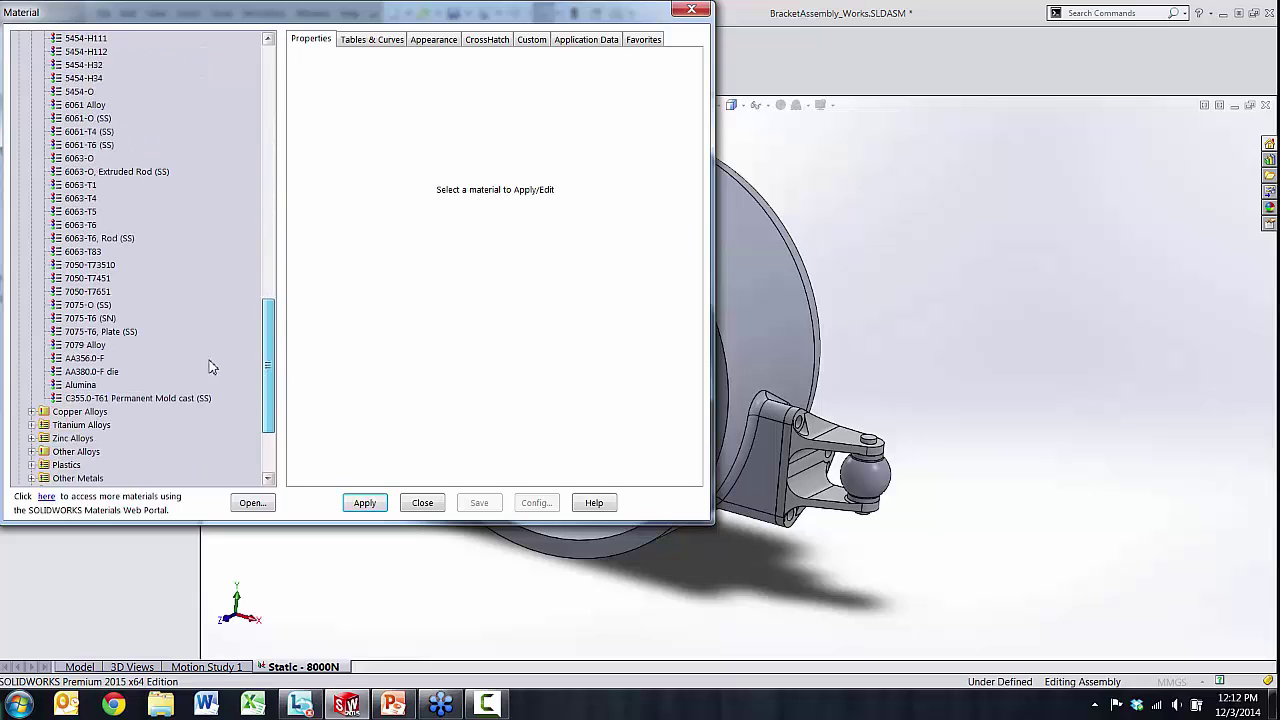
click(90, 318)
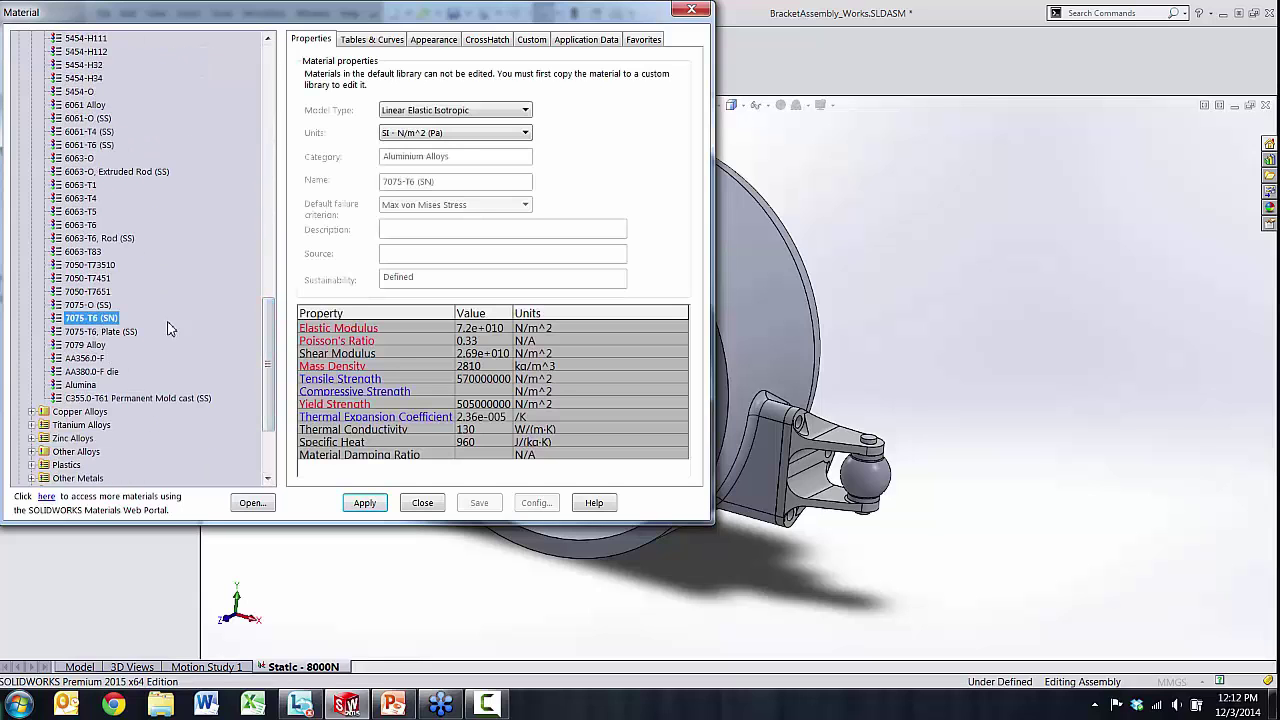
- Look through the aluminium alloys and the other material categories in the SOLIDWORKS Materials library
drag(270, 325, 268, 309)
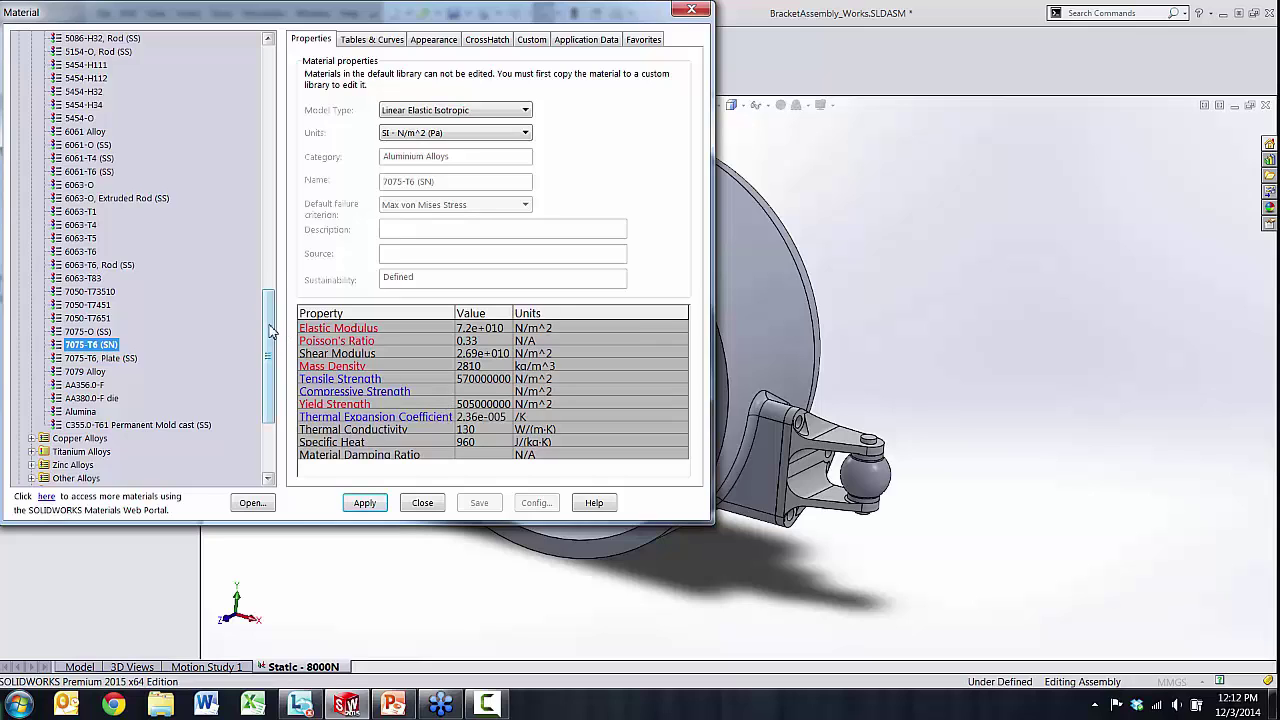
scroll(270, 325, up, 1)
scroll(270, 325, down, 1)
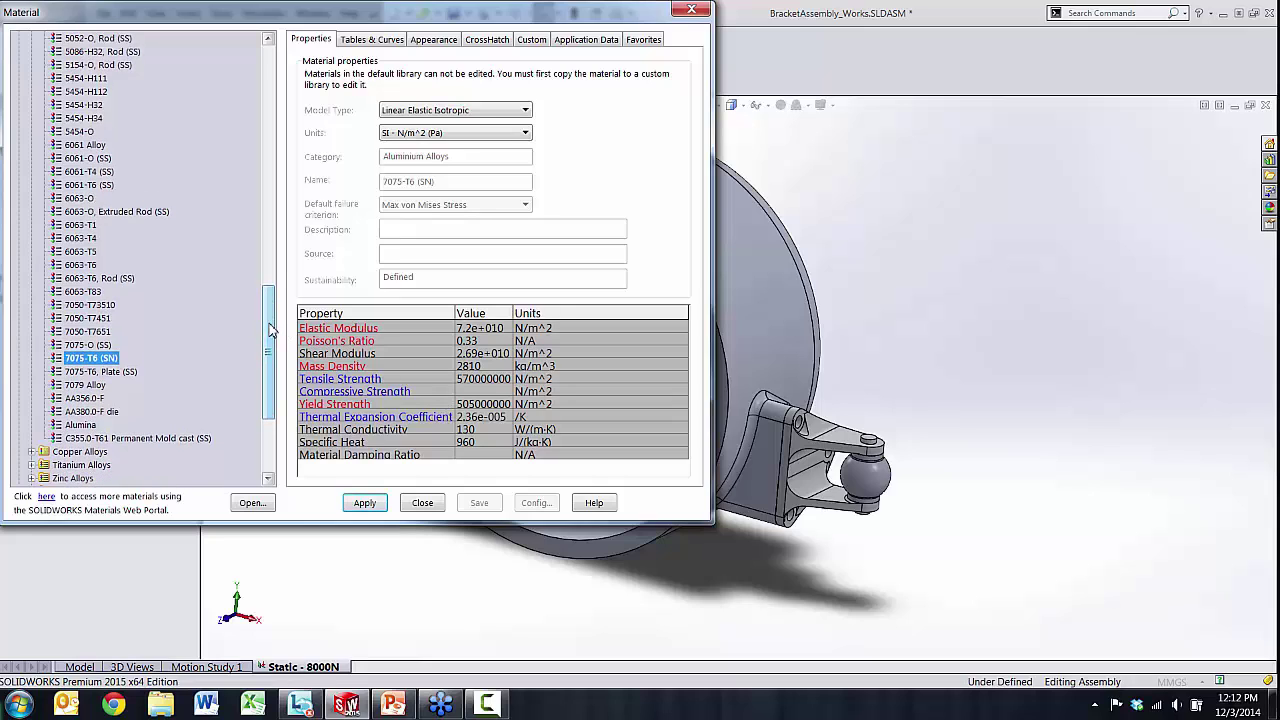
scroll(270, 330, down, 1)
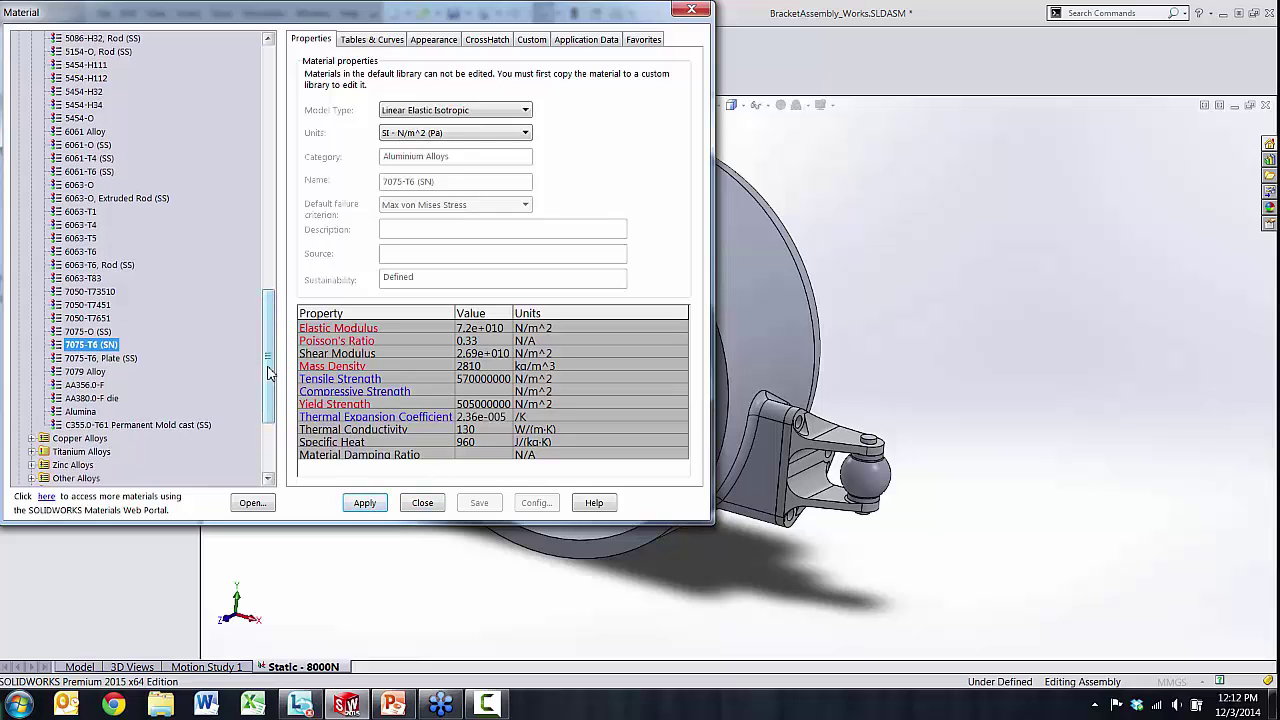
drag(268, 355, 198, 123)
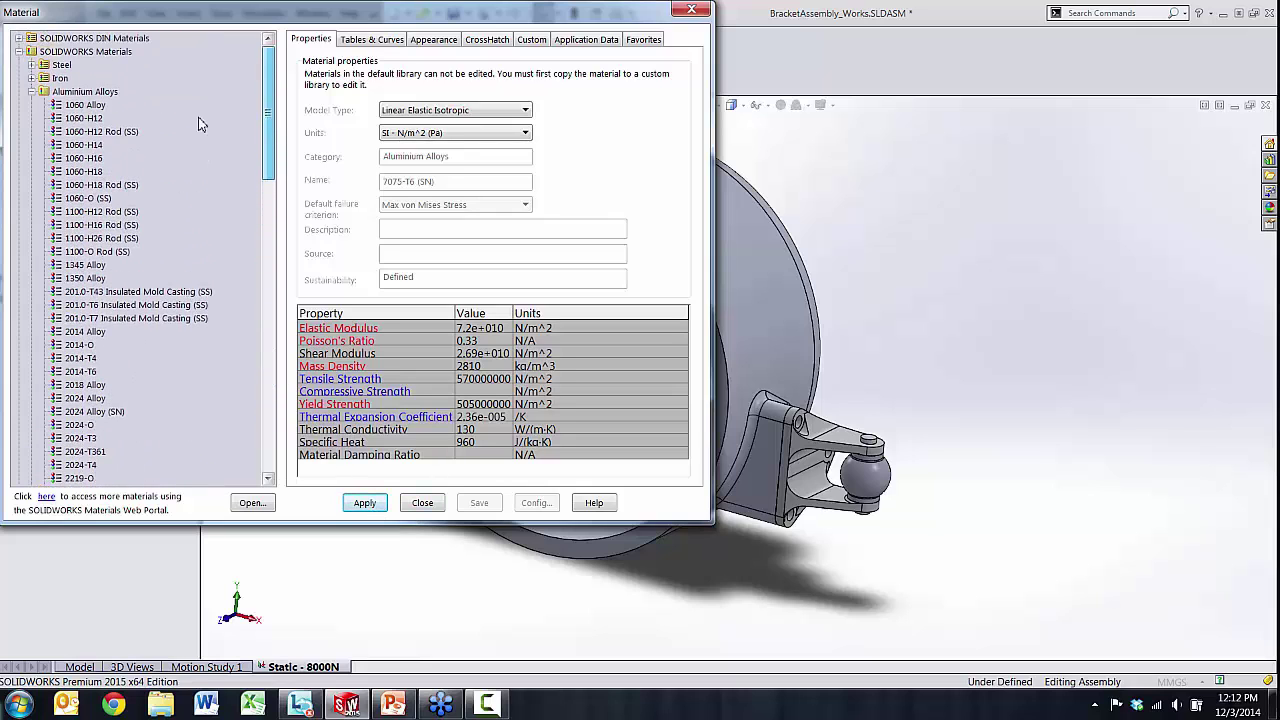
click(31, 91)
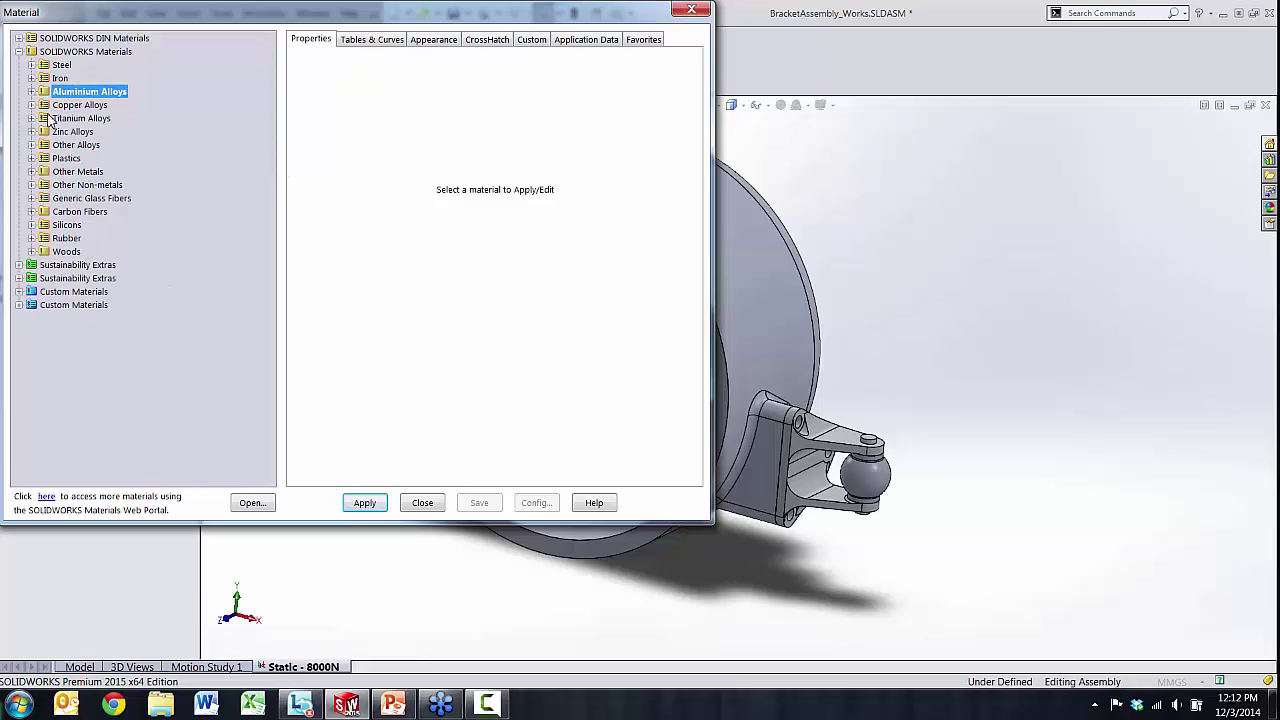
click(31, 91)
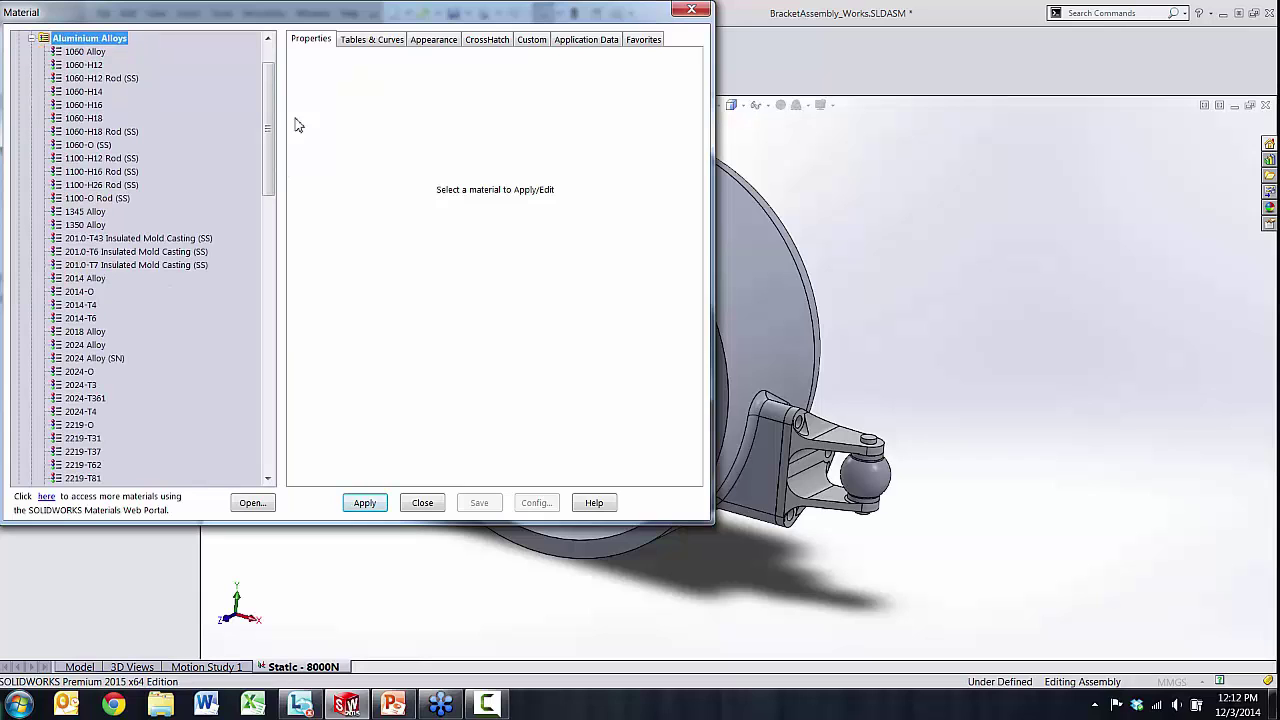
click(31, 40)
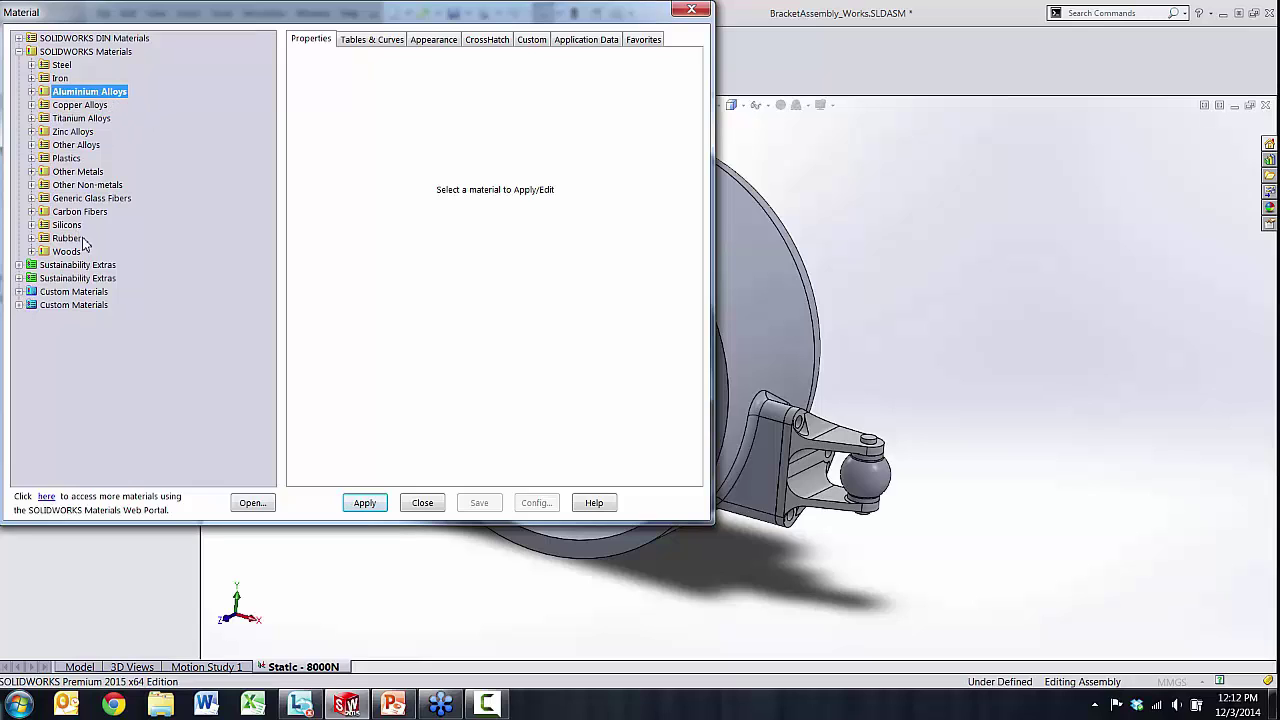
- Apply aluminium alloy 7075-T6 (SN) to all parts and widen the study tree to show the full material assignments
click(31, 91)
drag(271, 190, 248, 413)
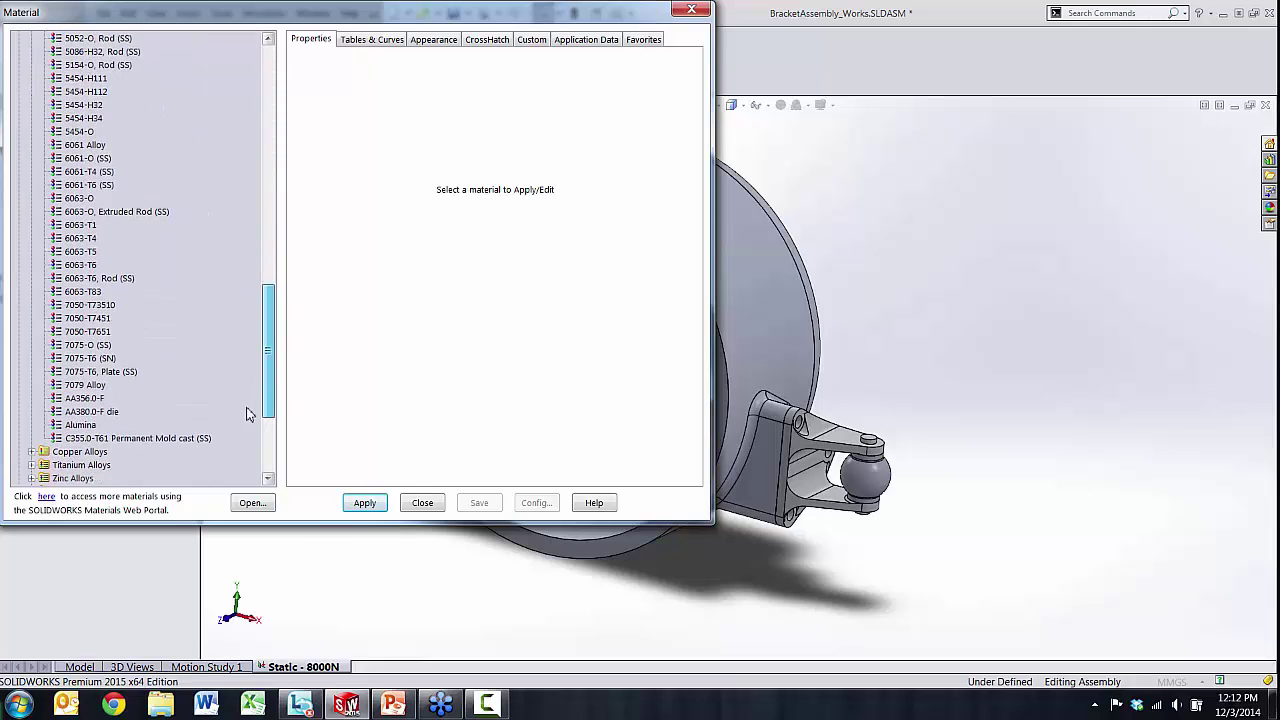
click(100, 358)
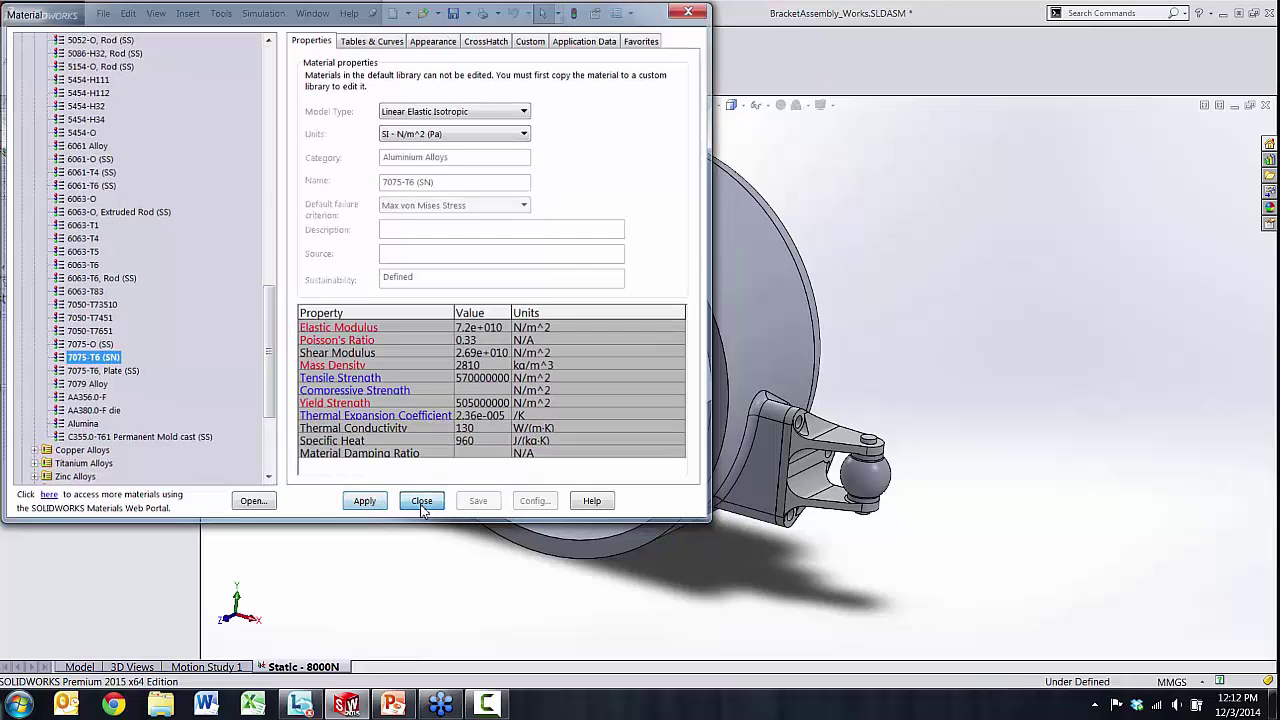
click(421, 501)
middle_drag(586, 300, 609, 320)
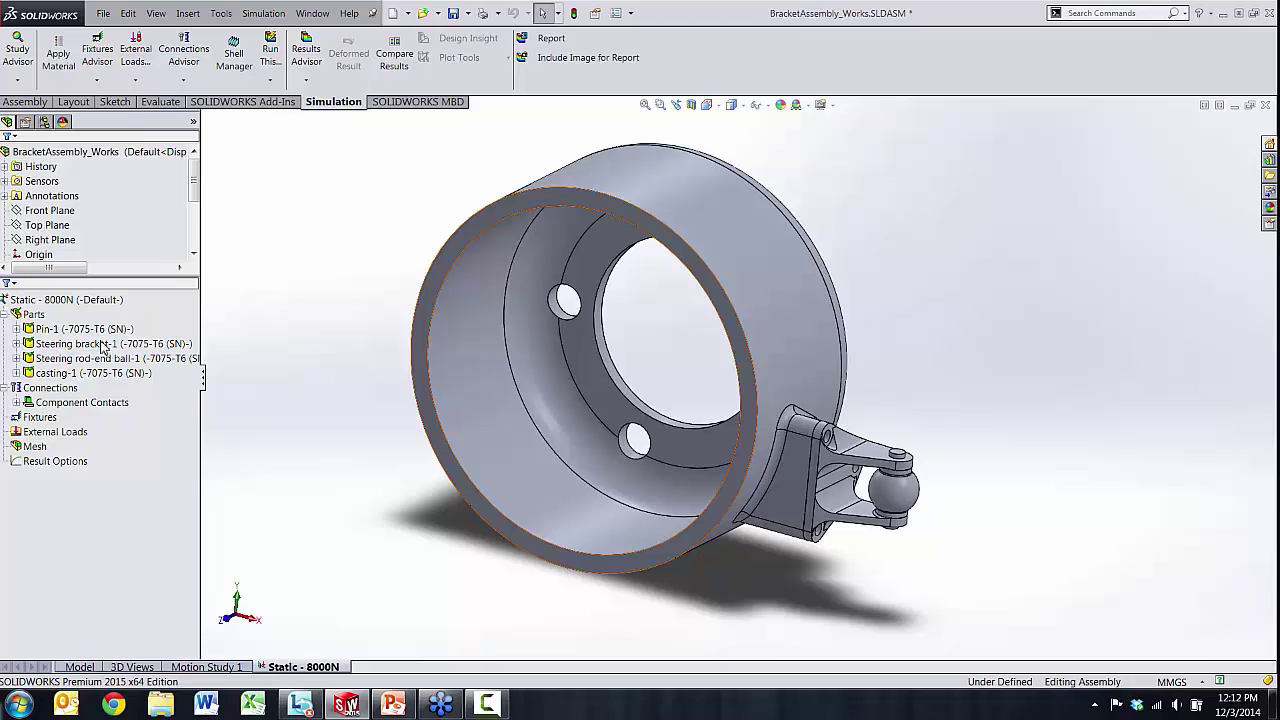
drag(201, 333, 215, 335)
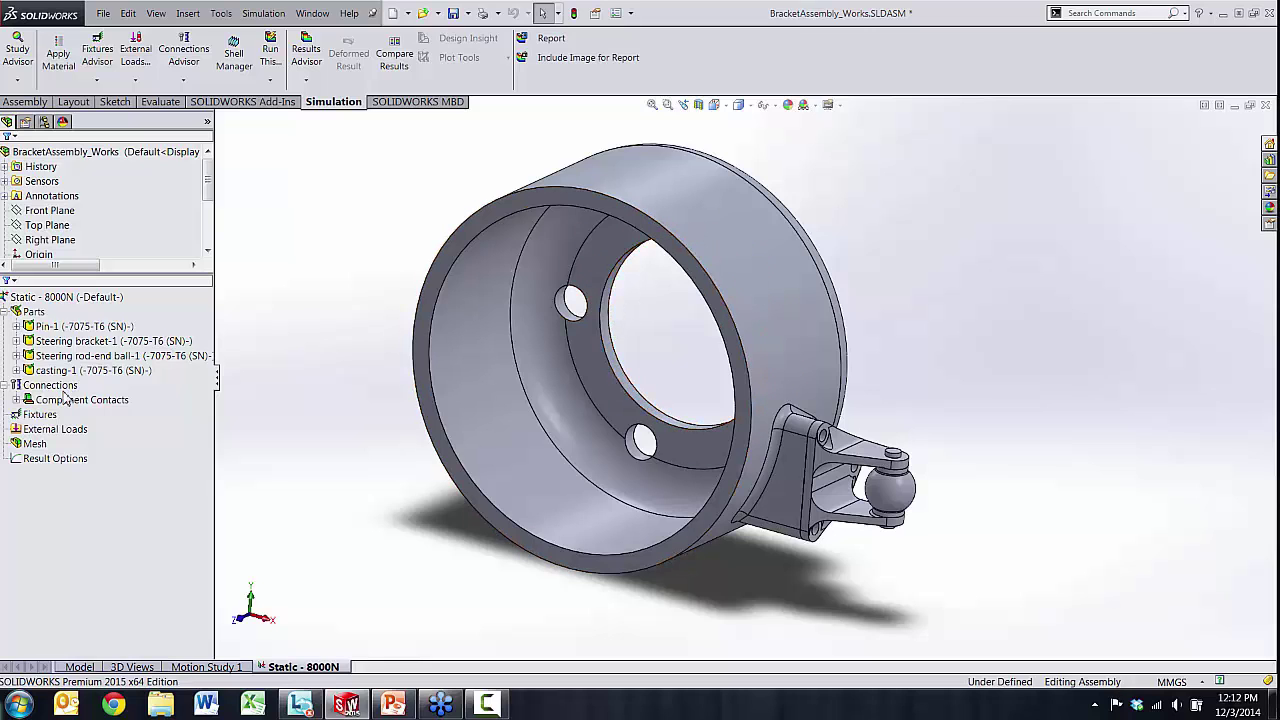
- Examine the steering bracket's attachment to the casting, its bolt holes and the rod-end ball up close
scroll(752, 443, down, 3)
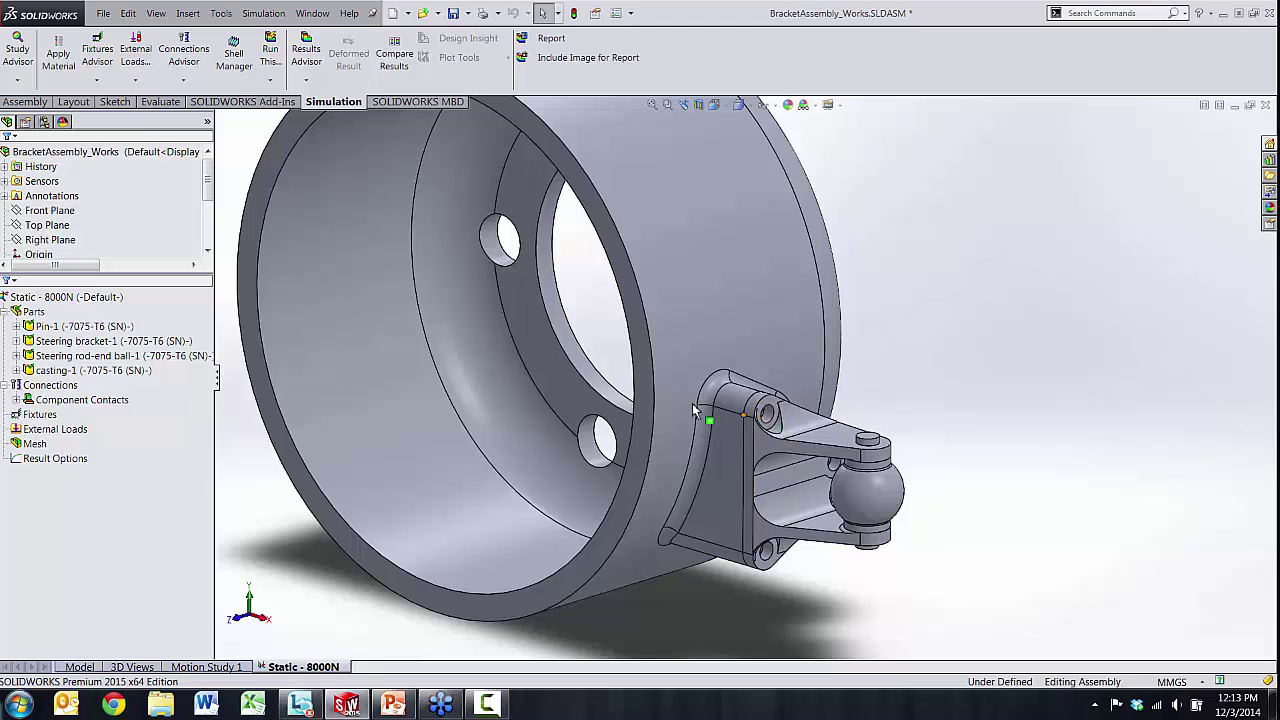
scroll(700, 320, up, 2)
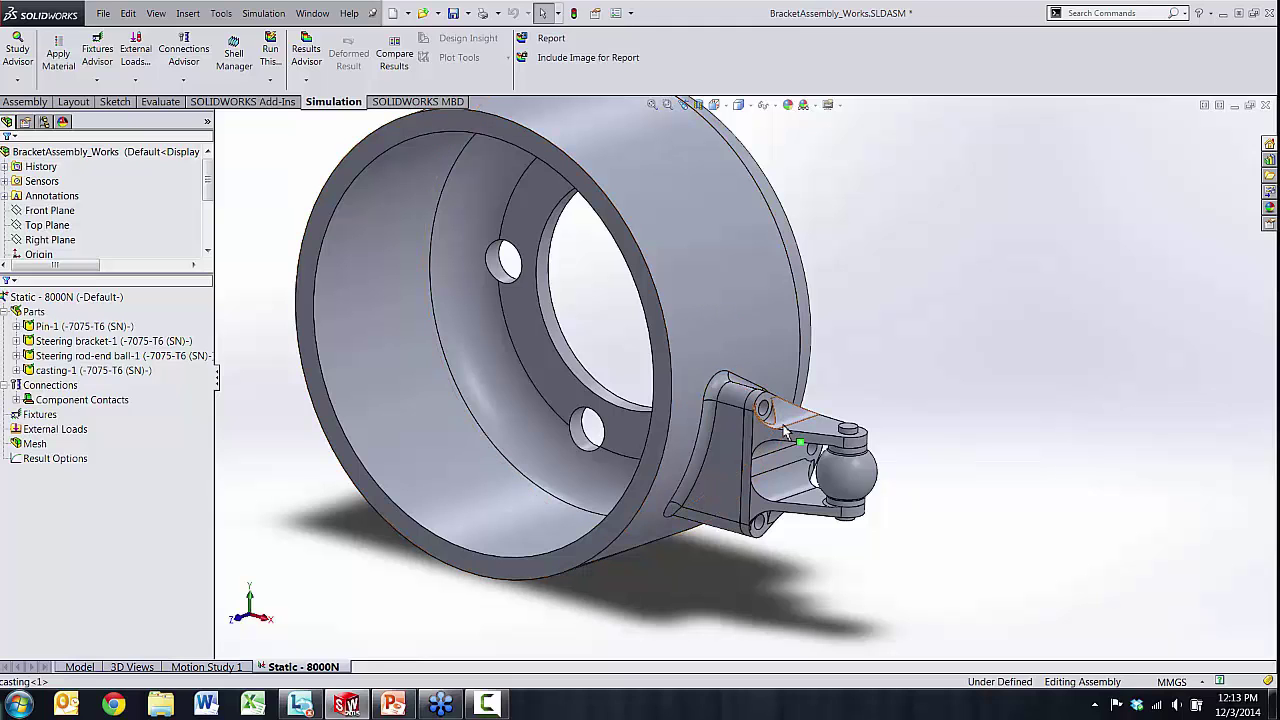
scroll(772, 387, down, 2)
scroll(772, 387, up, 3)
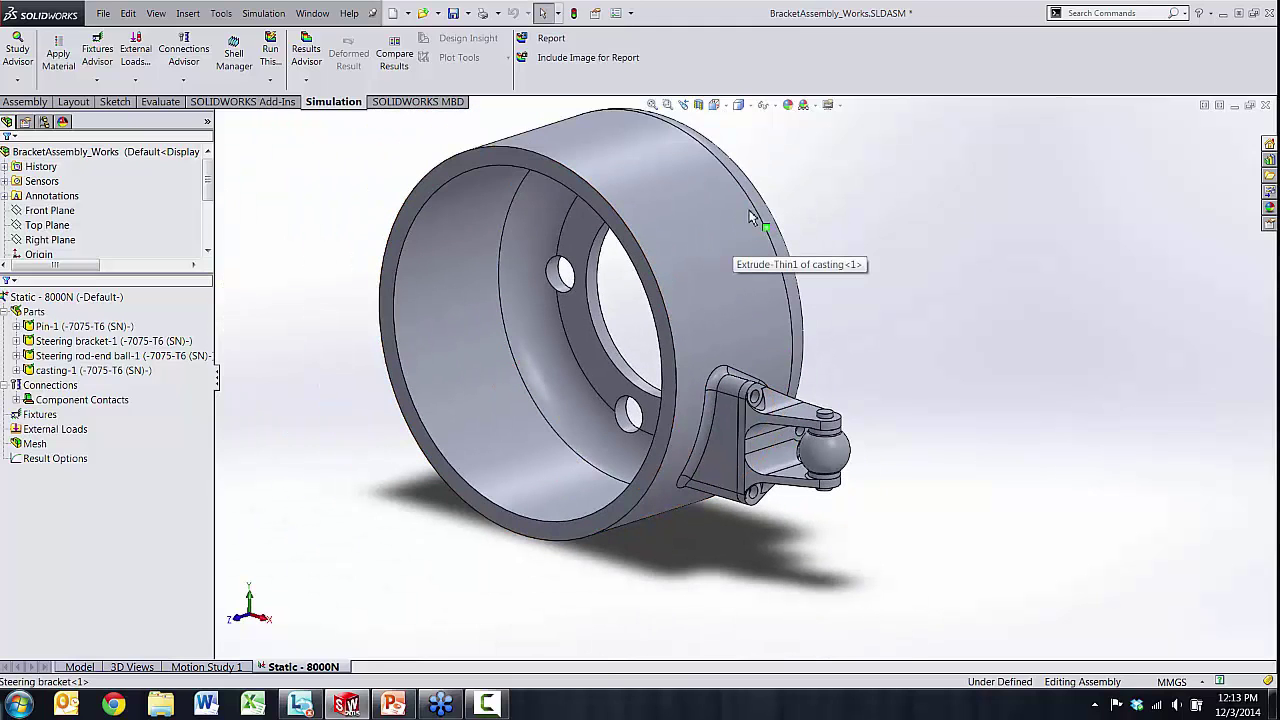
scroll(755, 190, down, 1)
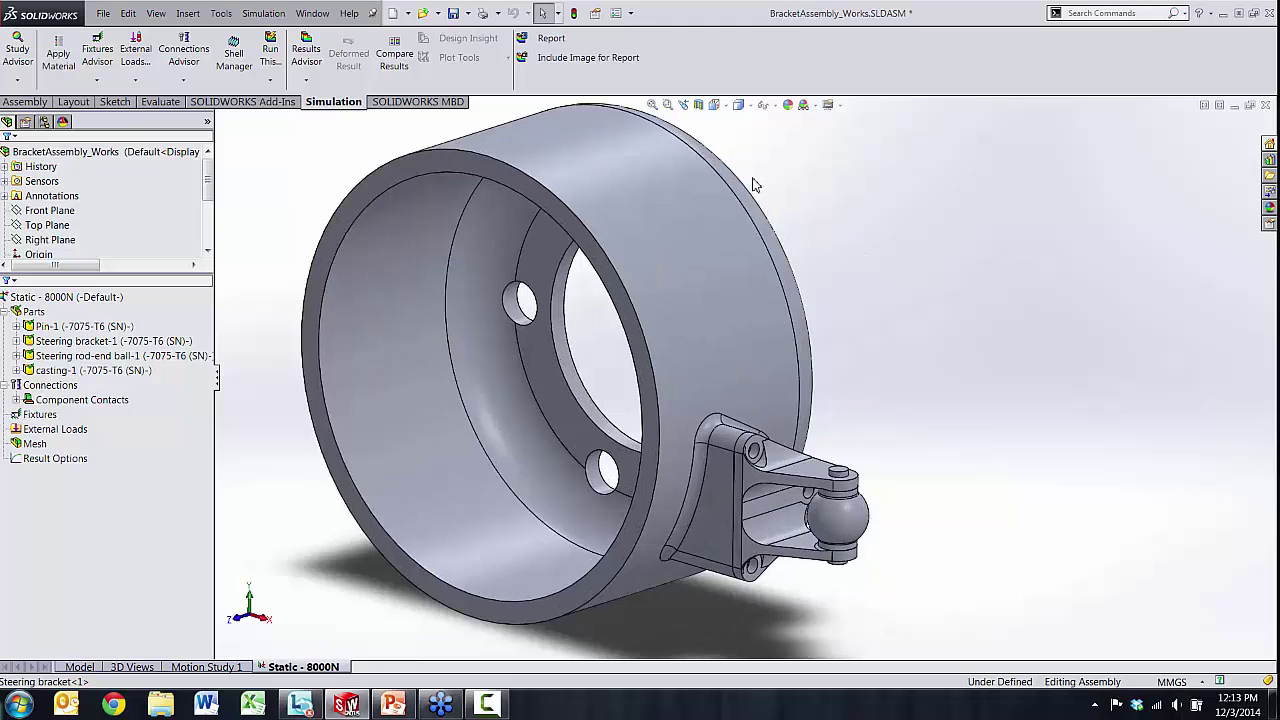
scroll(789, 349, up, 1)
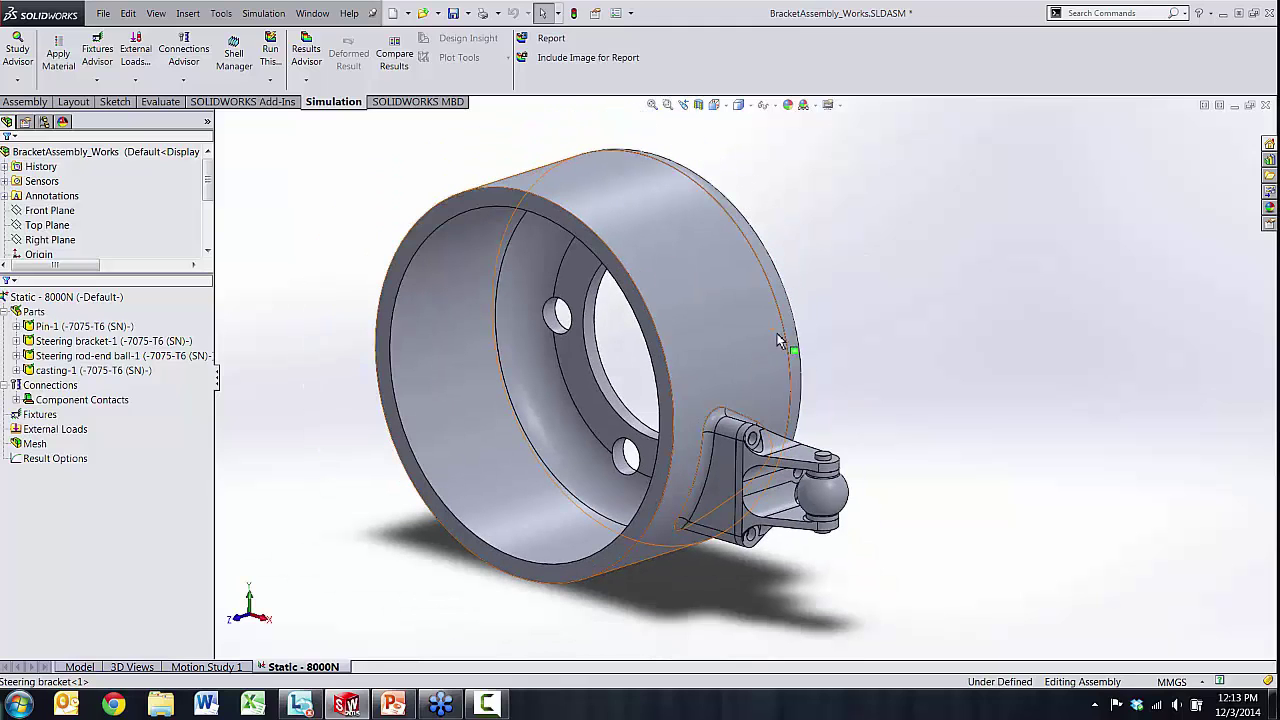
scroll(757, 435, down, 2)
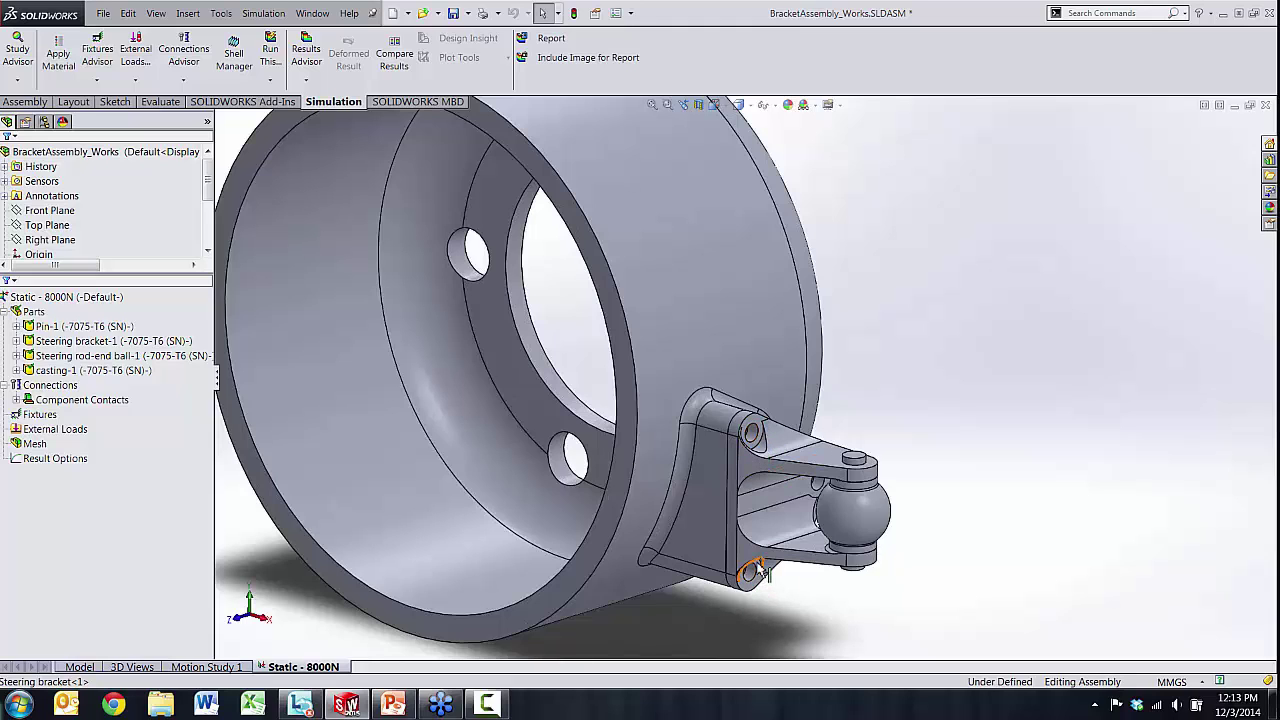
scroll(704, 357, up, 3)
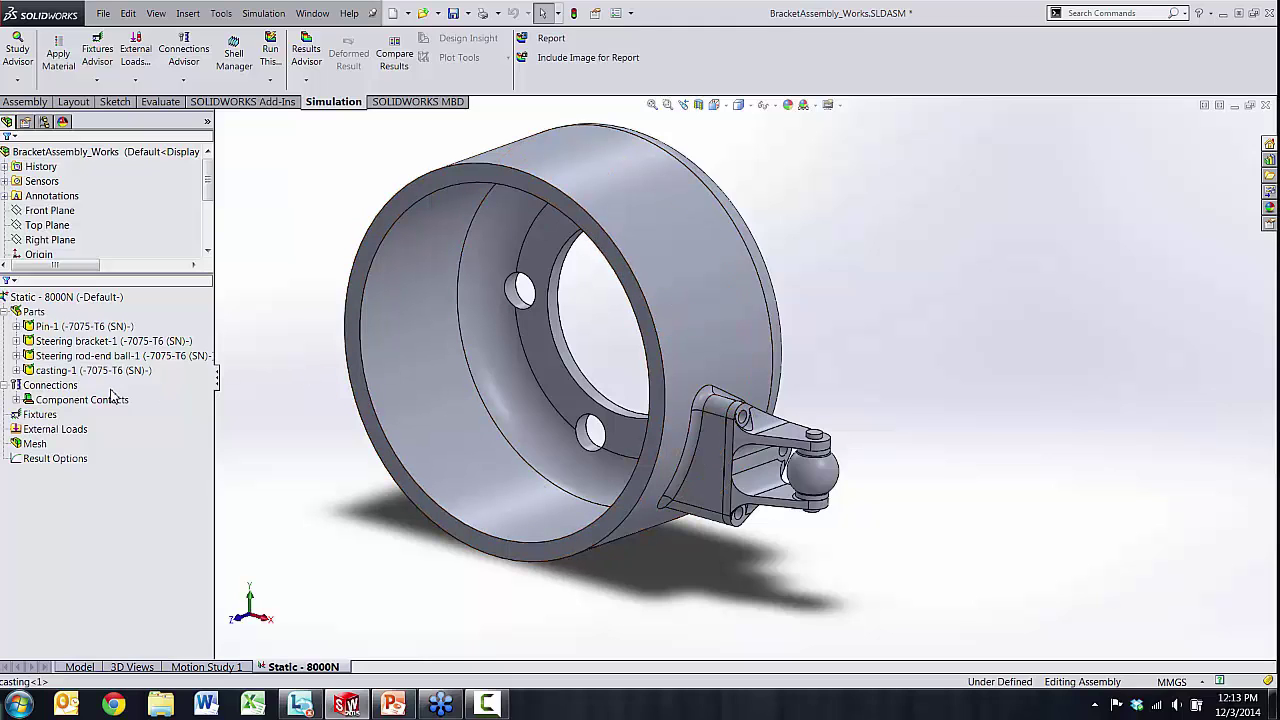
- Check the global contact defined among the study's component contacts
click(16, 400)
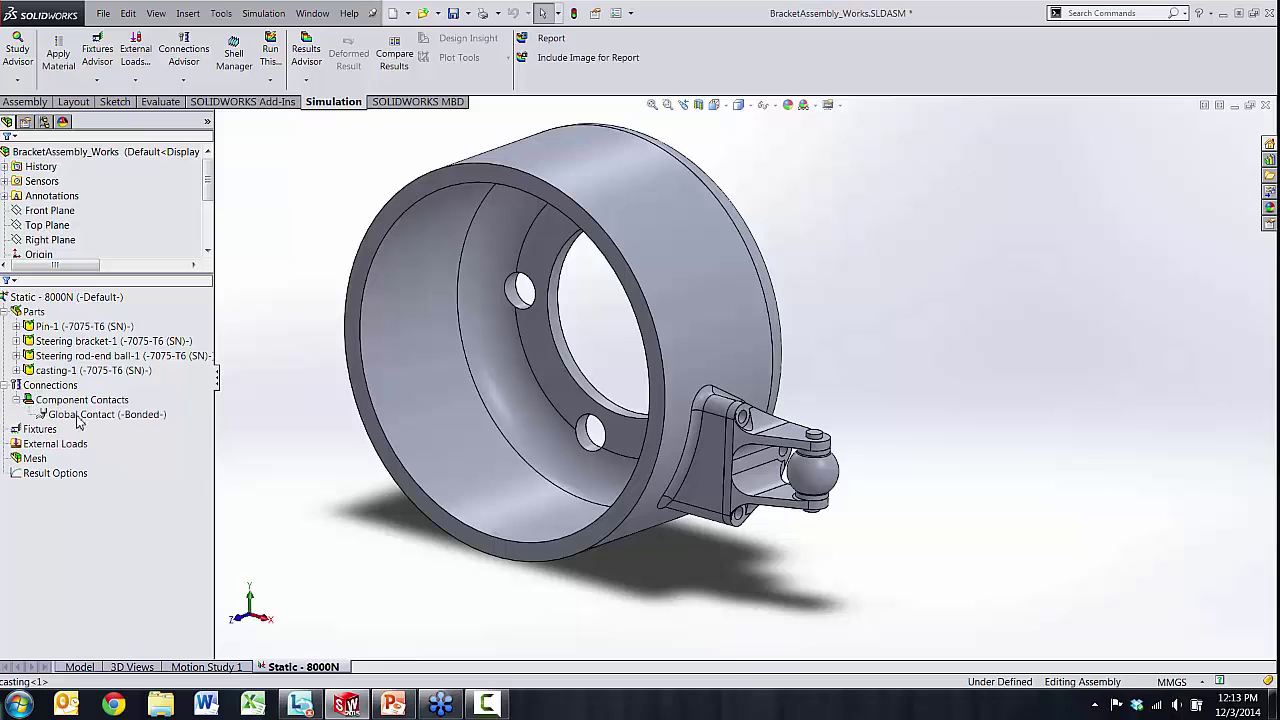
right_click(135, 418)
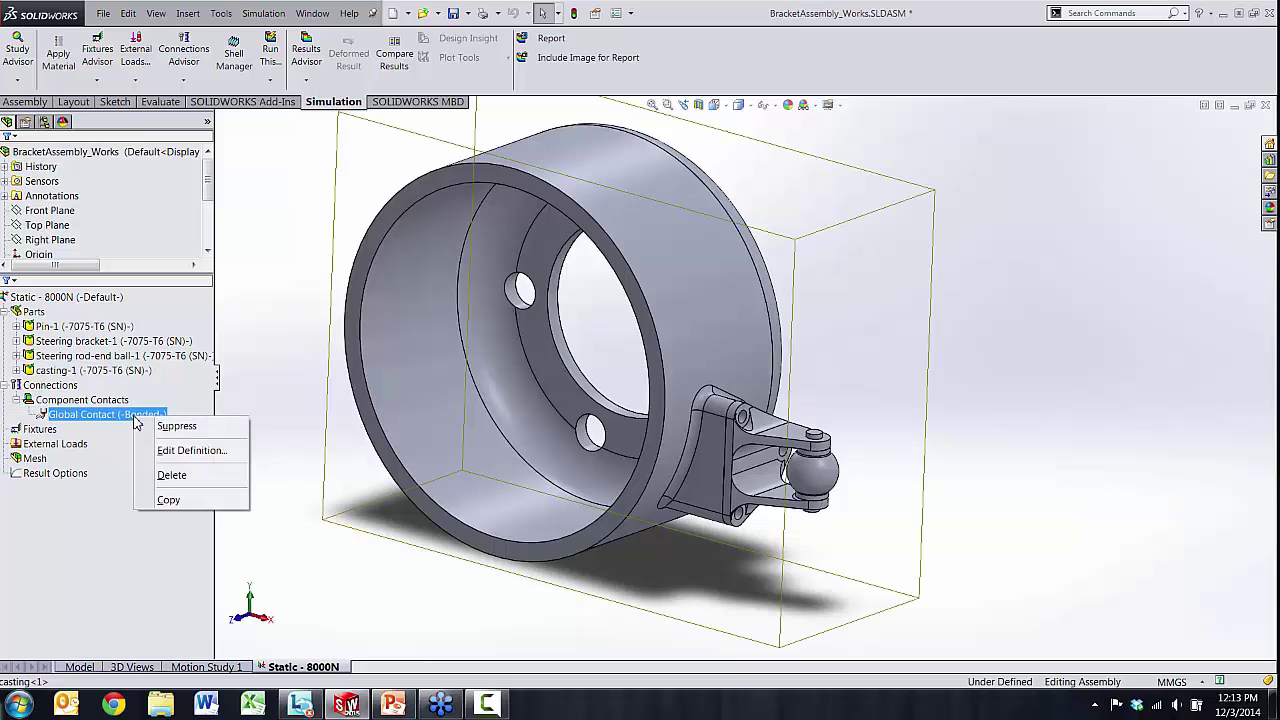
key(Escape)
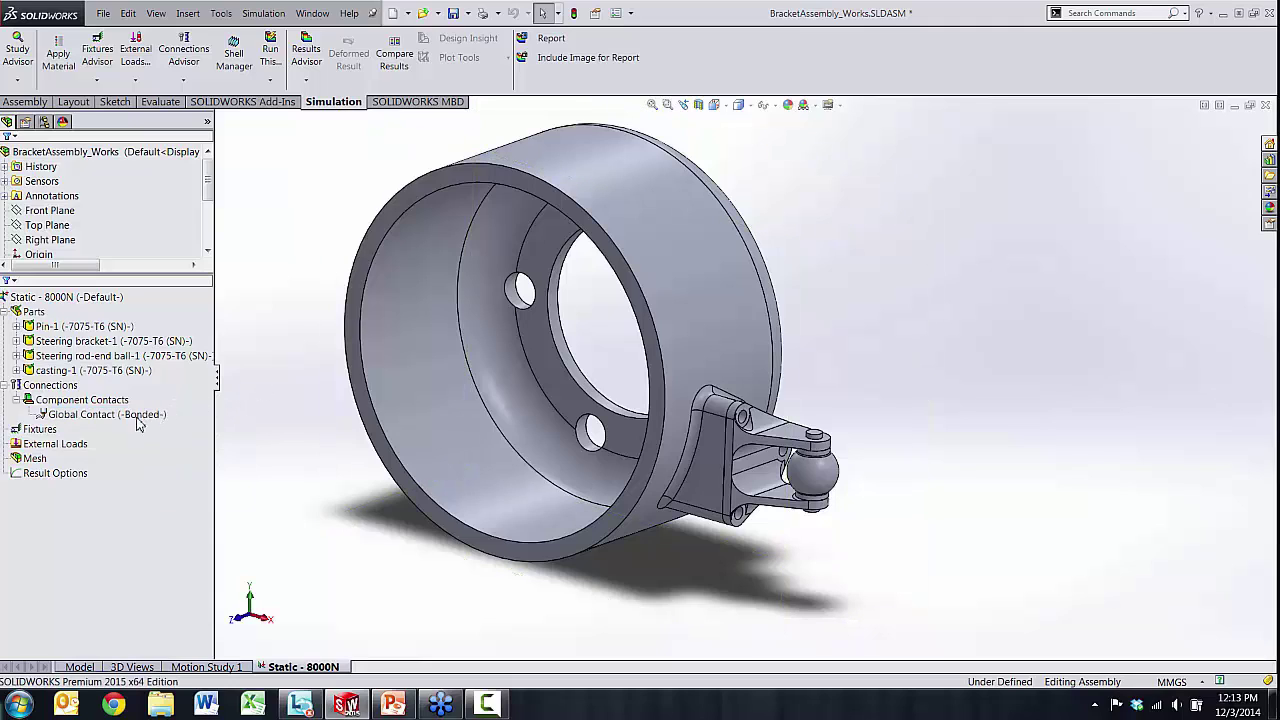
click(4, 386)
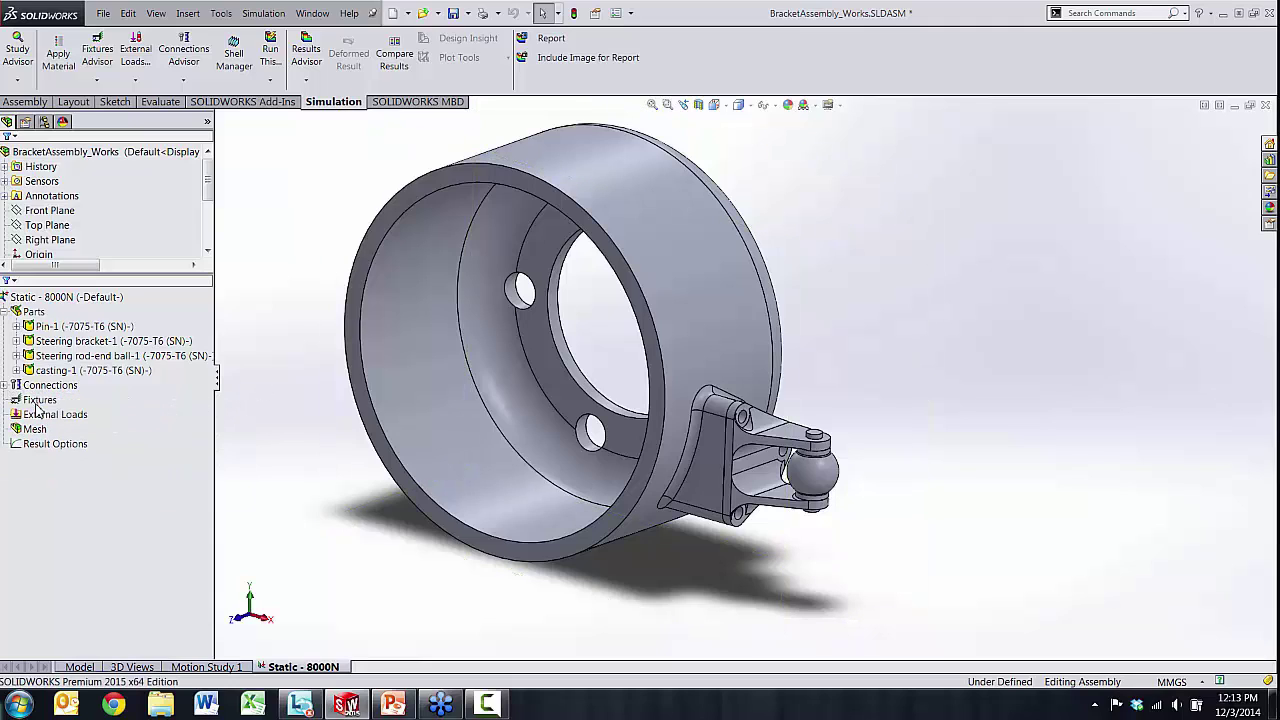
middle_drag(262, 412, 330, 409)
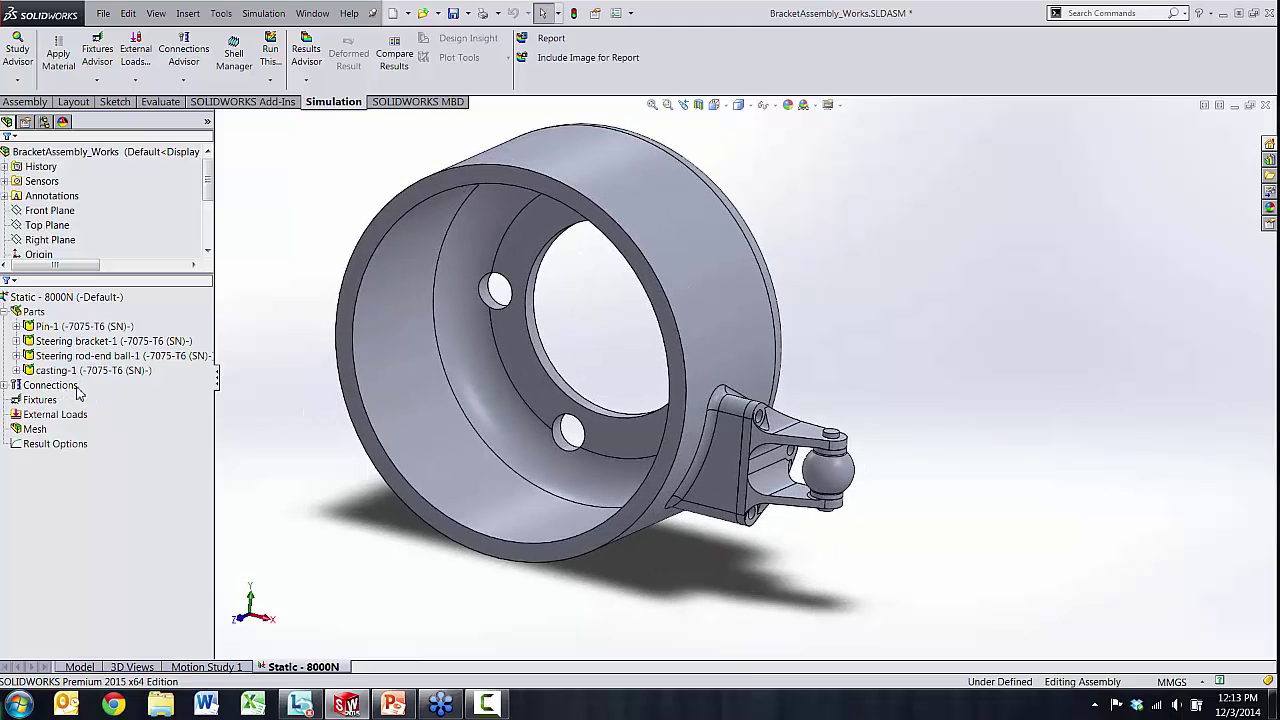
right_click(48, 401)
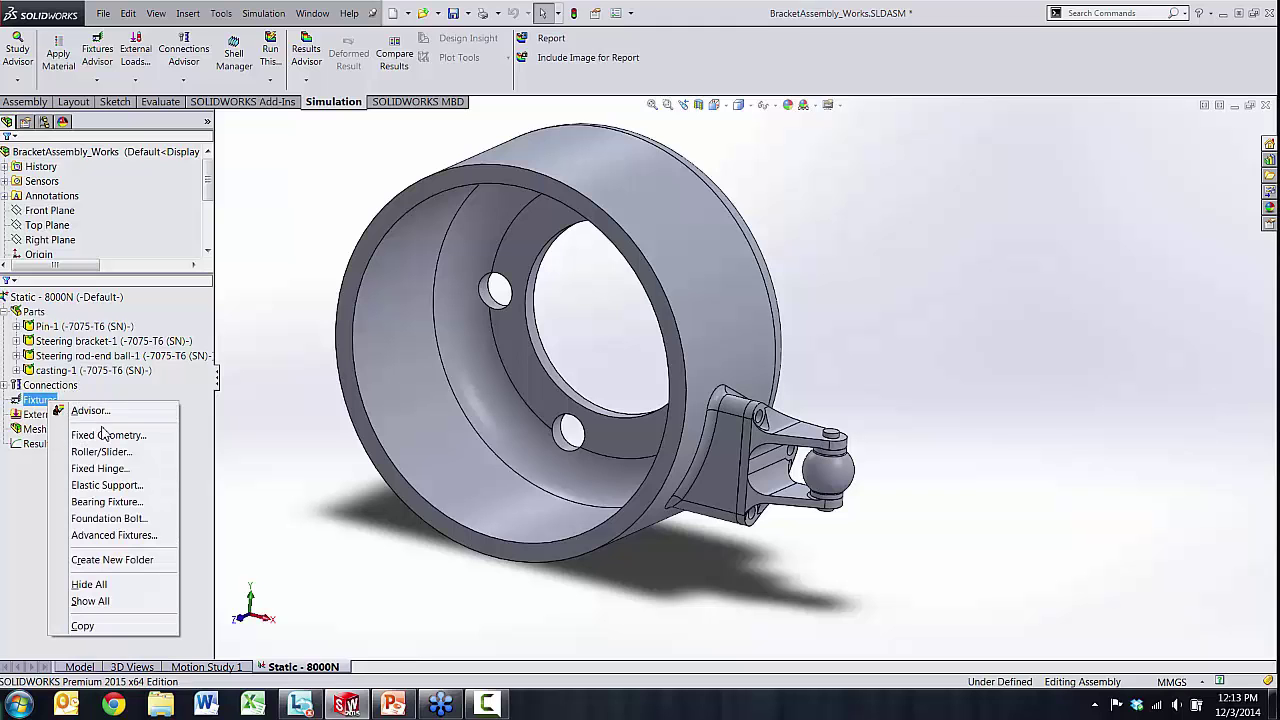
click(108, 436)
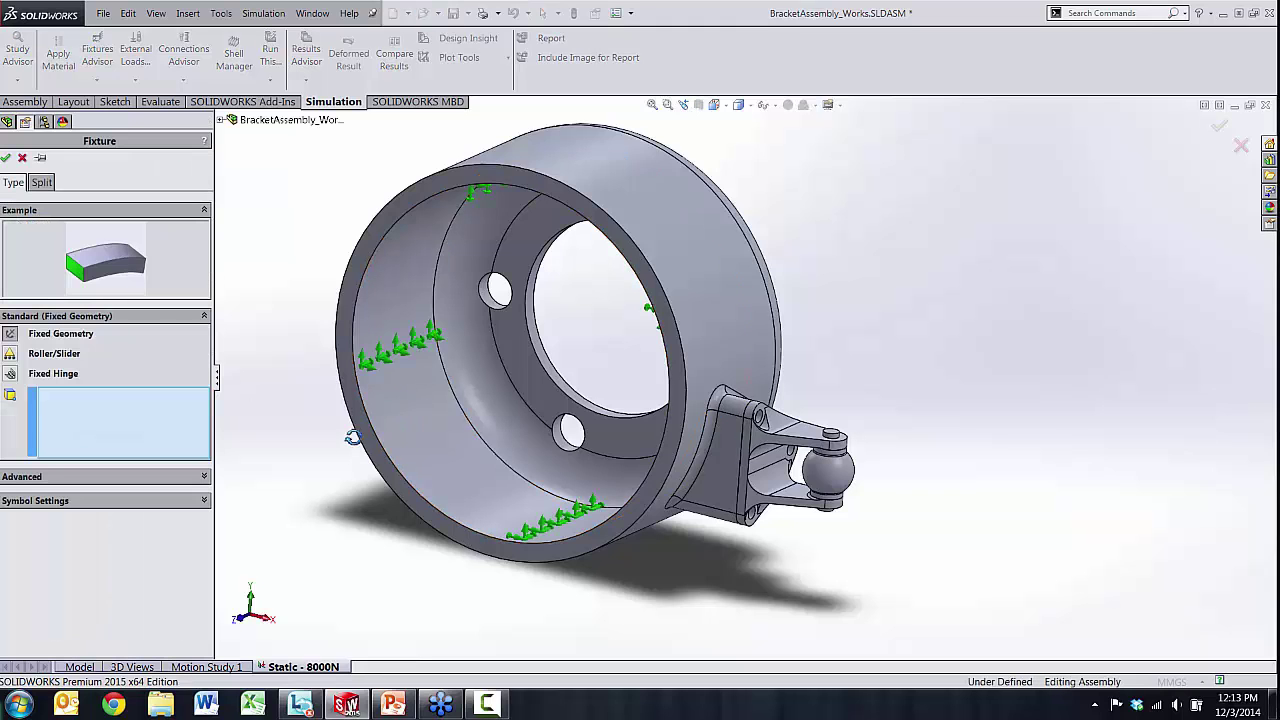
middle_drag(480, 380, 418, 343)
scroll(418, 343, down, 5)
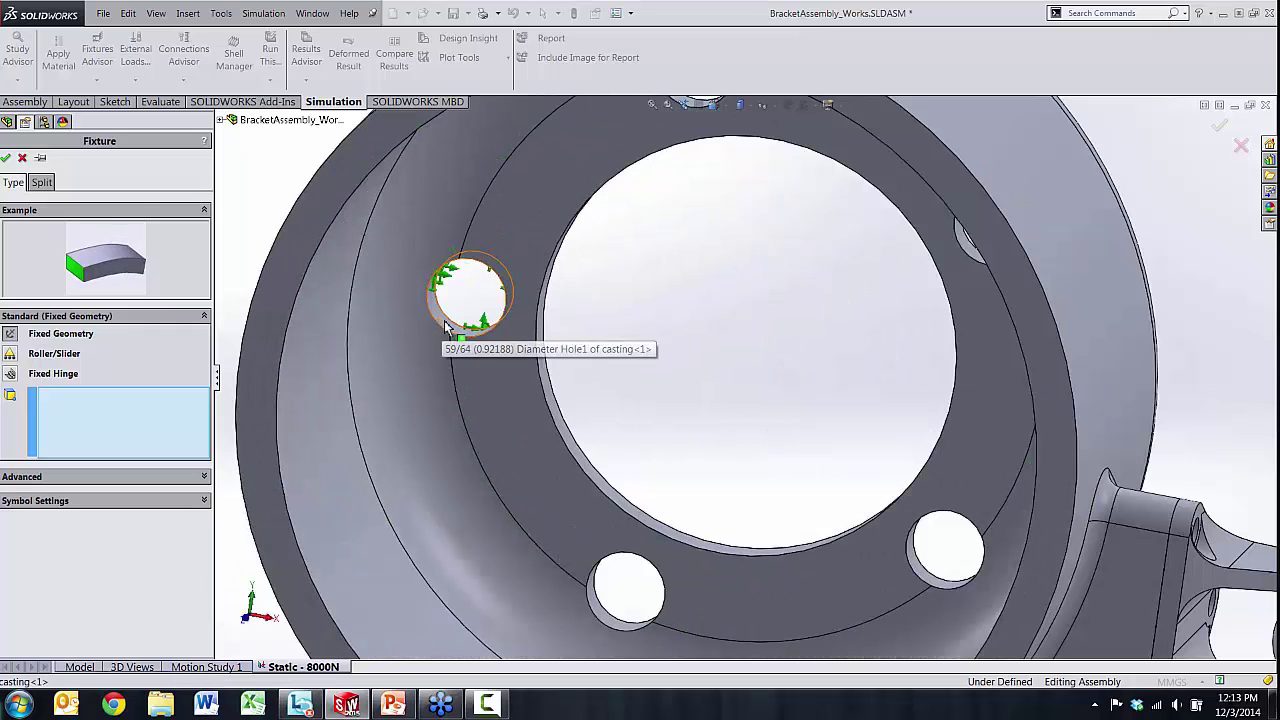
click(440, 330)
middle_drag(631, 529, 648, 518)
click(695, 512)
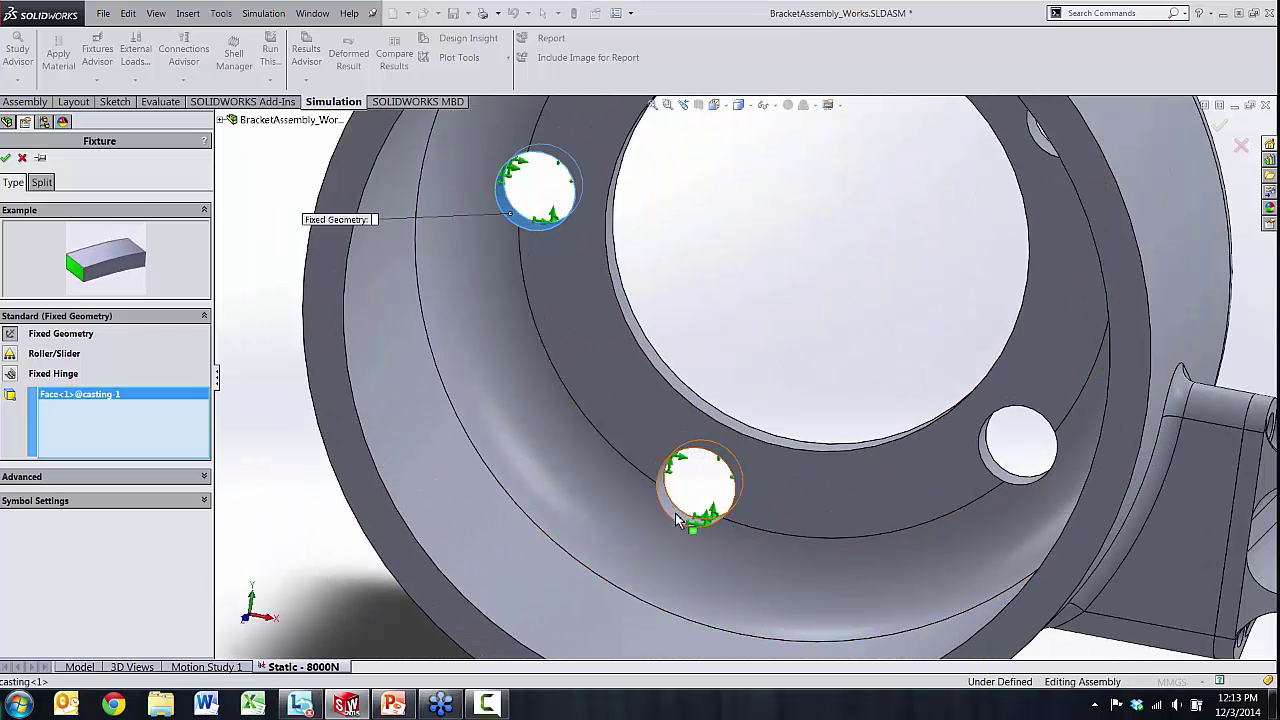
click(50, 373)
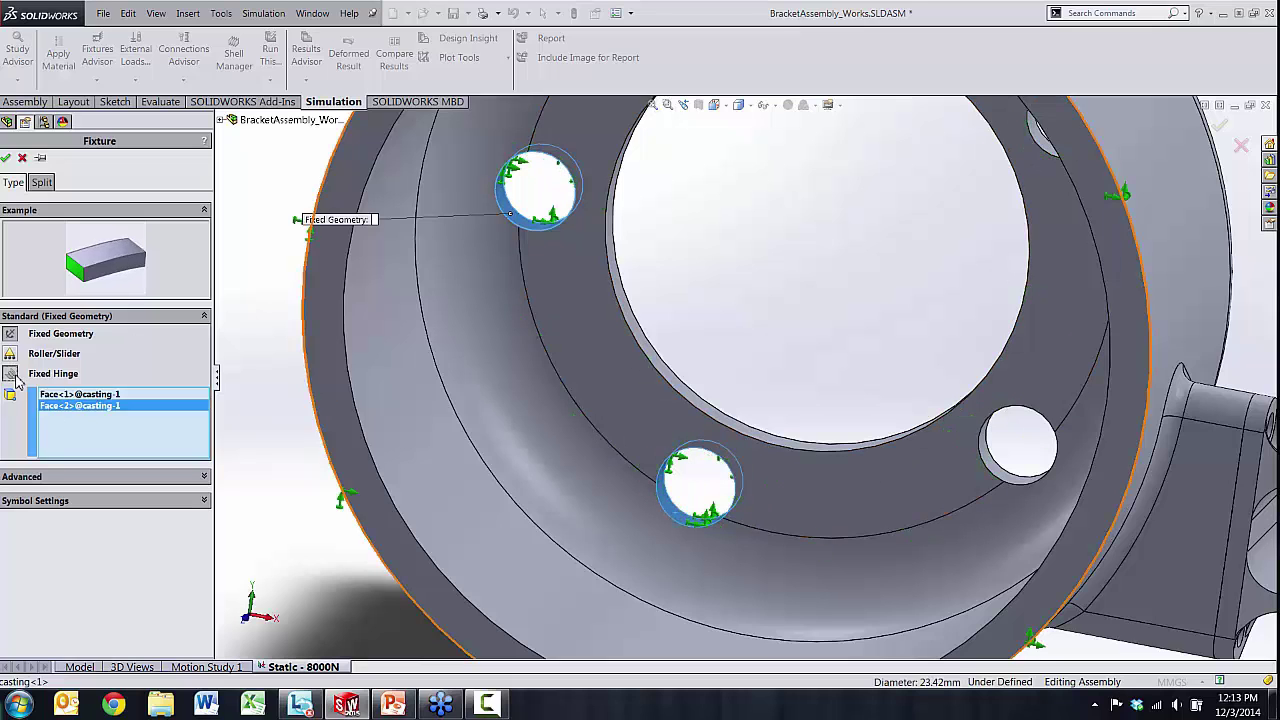
click(21, 157)
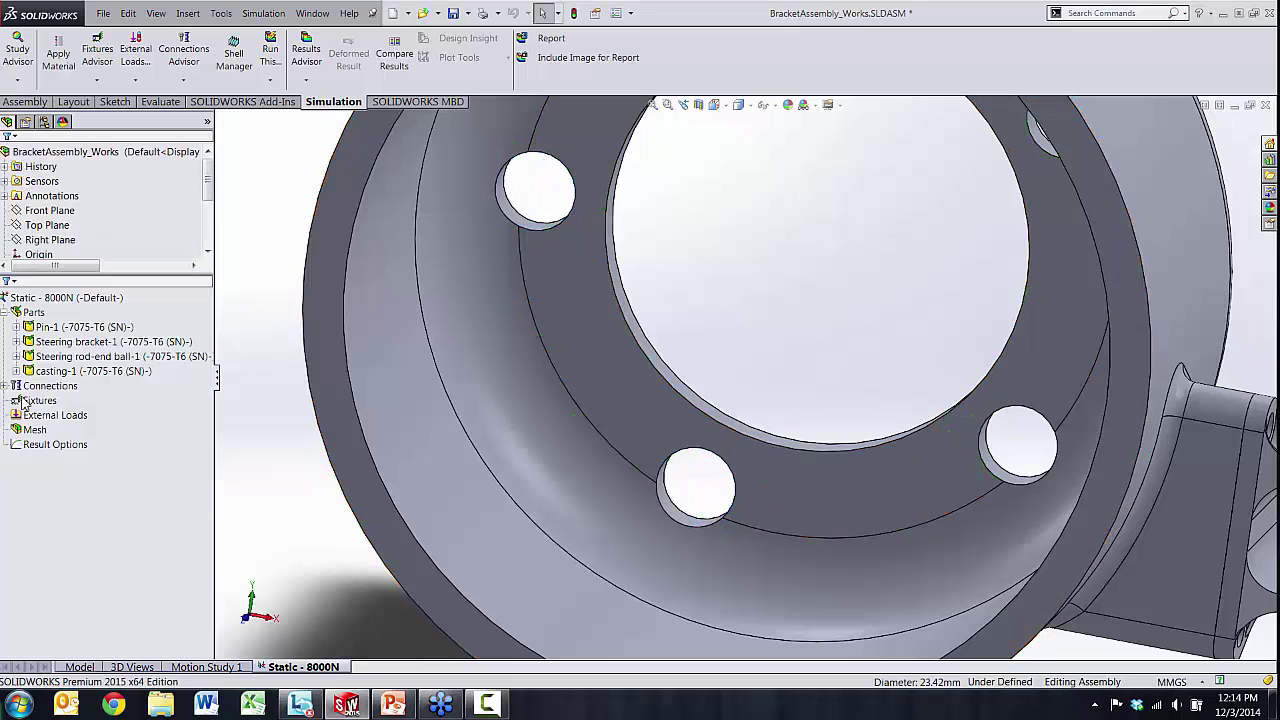
- Add a fixed hinge fixture on the cylindrical faces of all five bolt holes in the casting
right_click(37, 399)
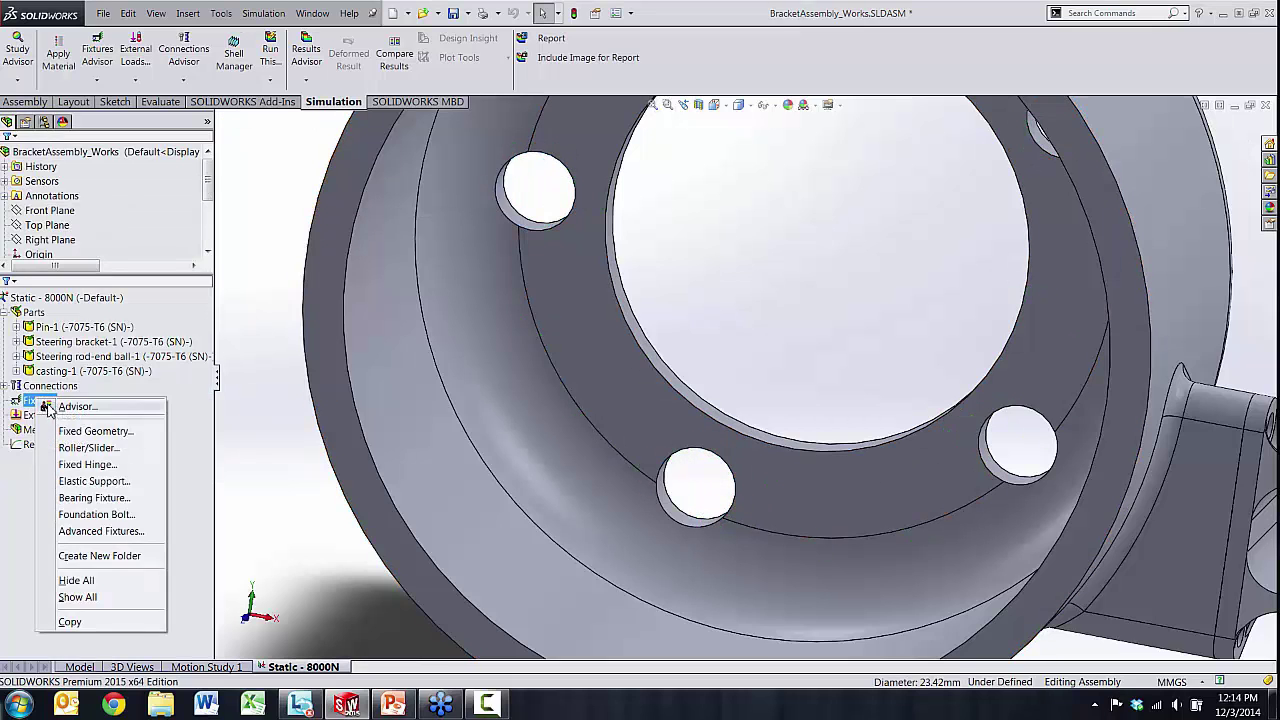
click(86, 464)
click(520, 212)
middle_drag(530, 200, 523, 223)
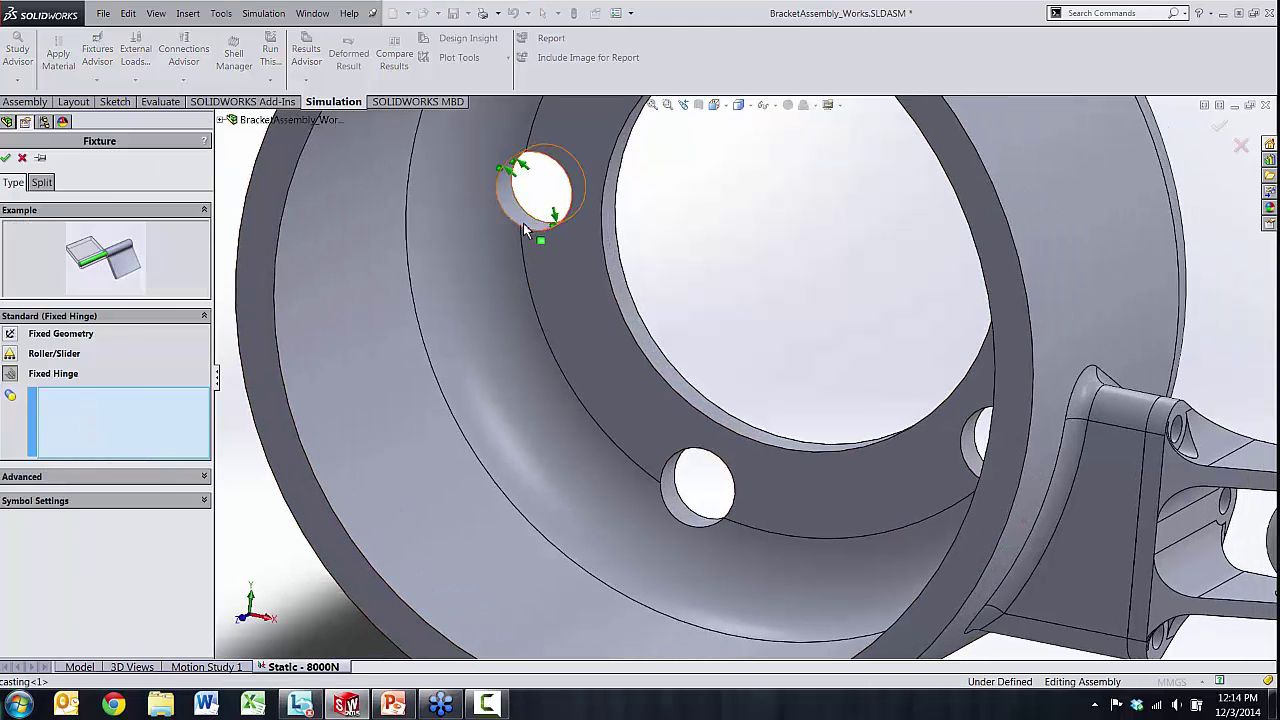
click(523, 226)
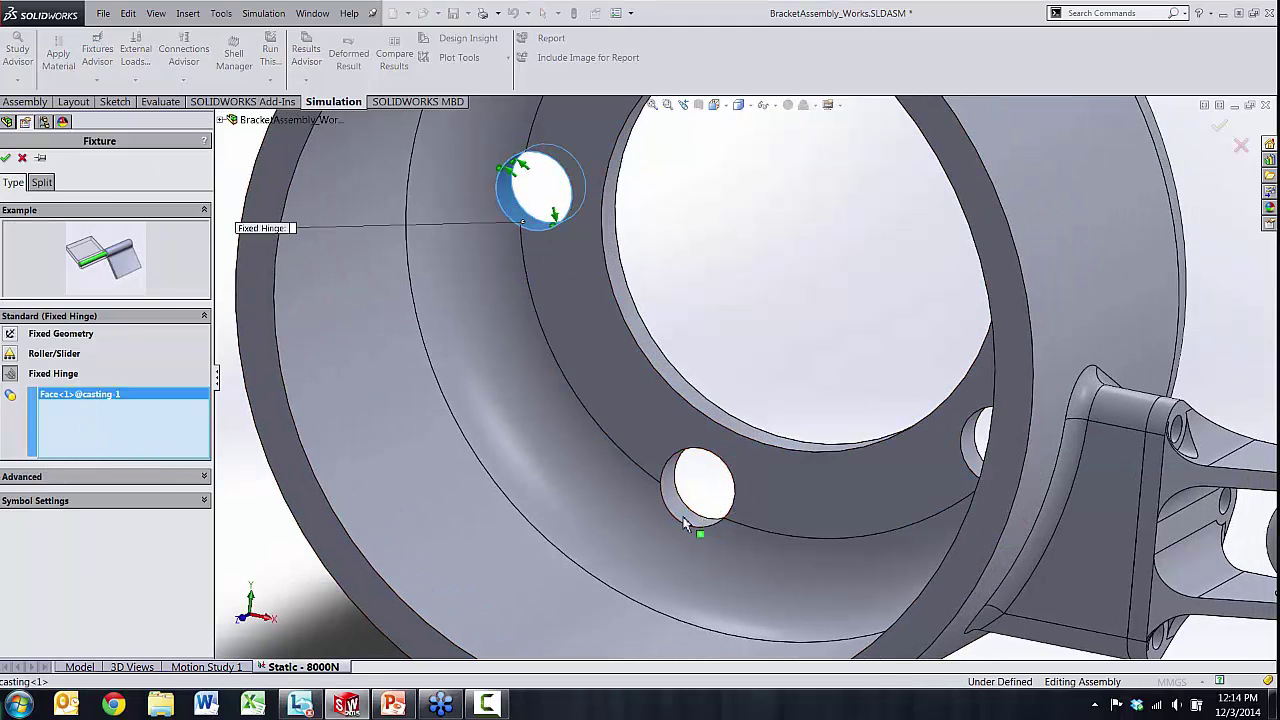
click(700, 520)
middle_drag(853, 467, 926, 206)
click(975, 458)
click(861, 289)
middle_drag(861, 289, 664, 191)
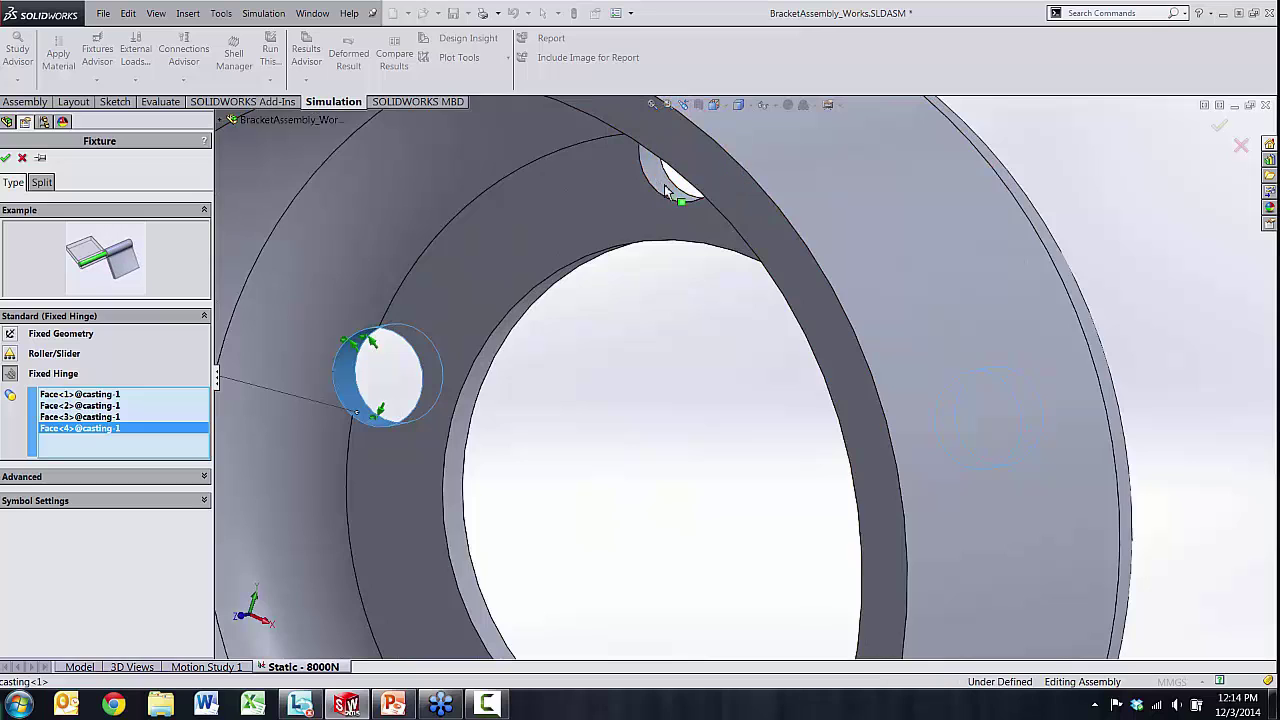
click(665, 192)
scroll(670, 193, up, 2)
scroll(723, 398, up, 4)
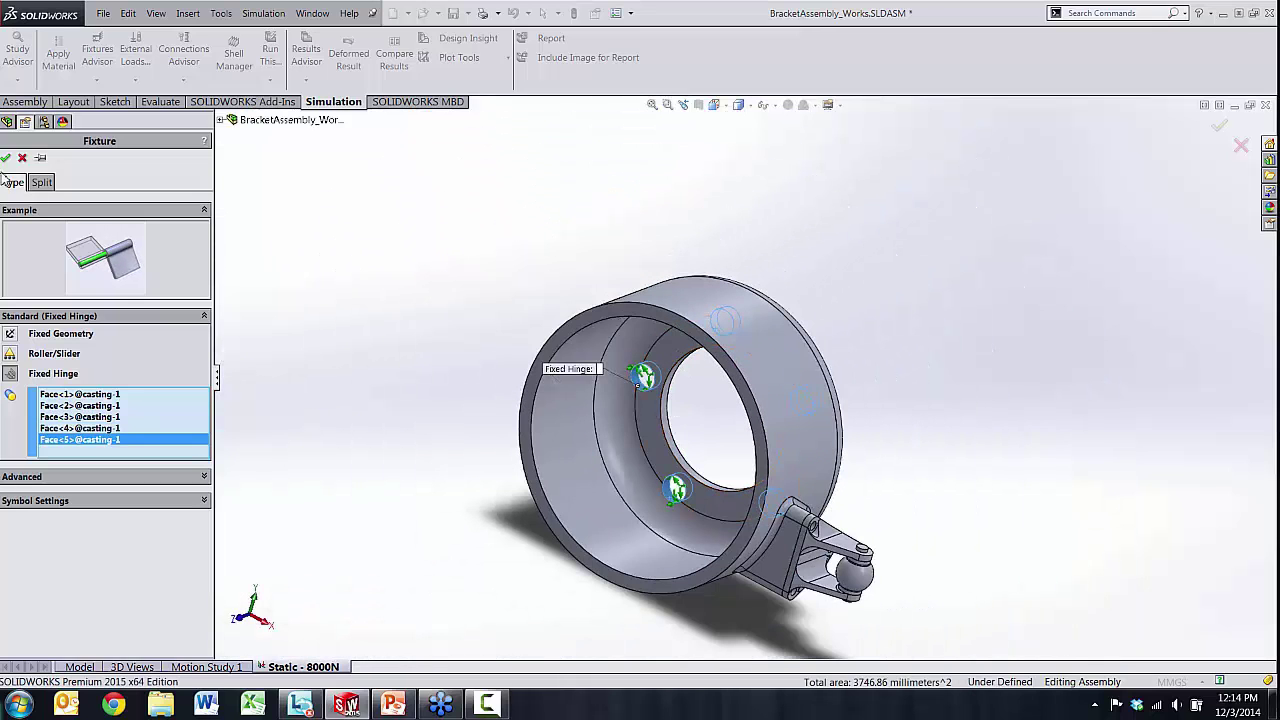
click(5, 158)
- Start an external force load on the spherical face of the steering rod-end ball
middle_drag(714, 428, 726, 434)
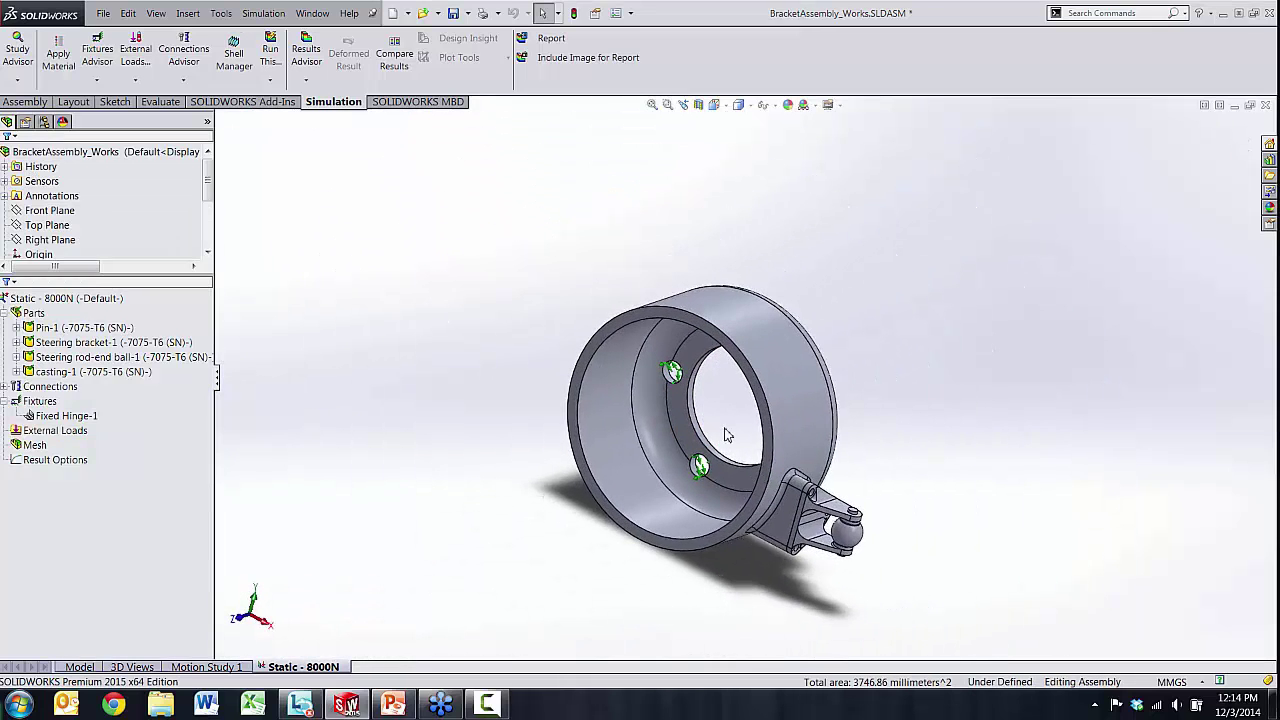
middle_drag(876, 445, 840, 470)
scroll(838, 518, down, 5)
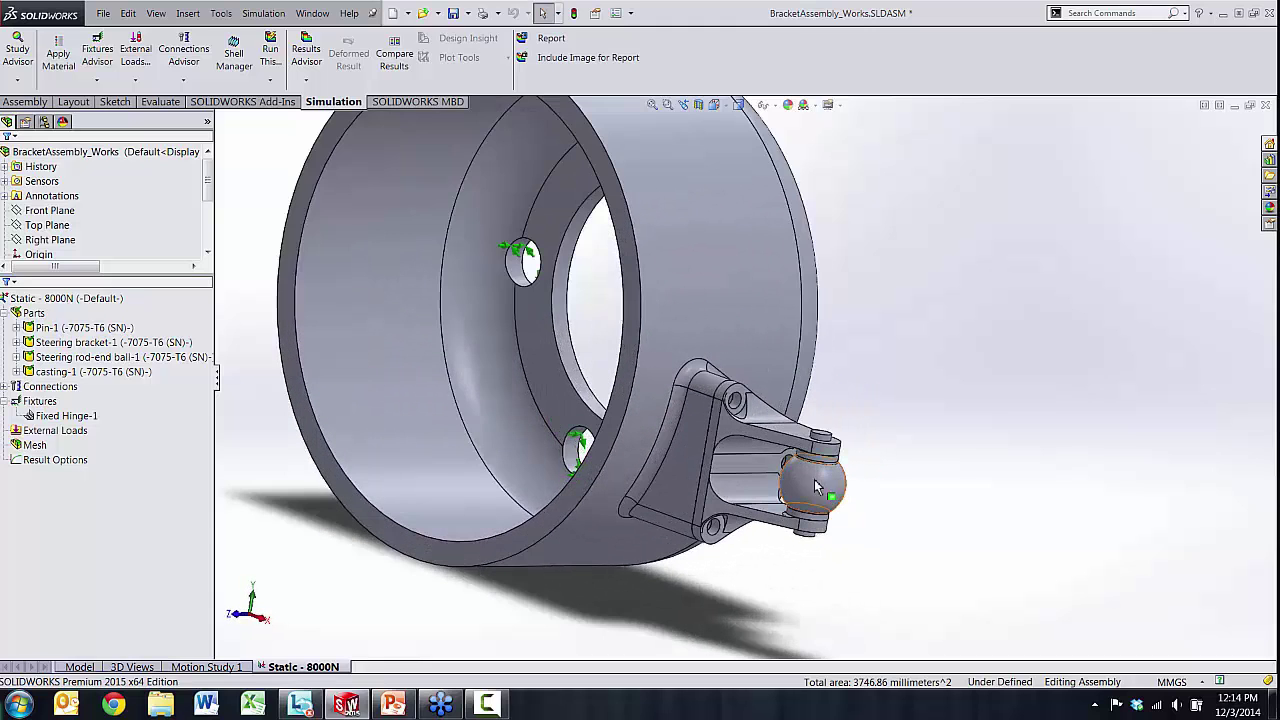
scroll(814, 479, down, 2)
right_click(57, 431)
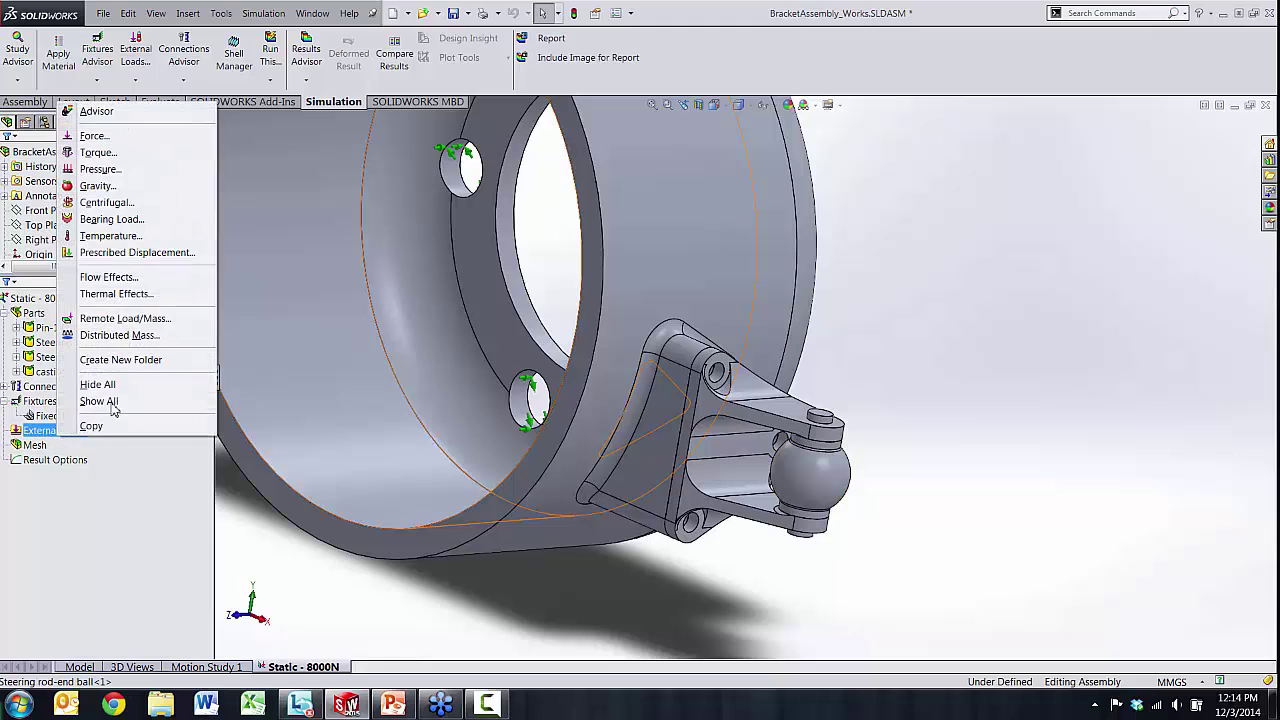
click(95, 134)
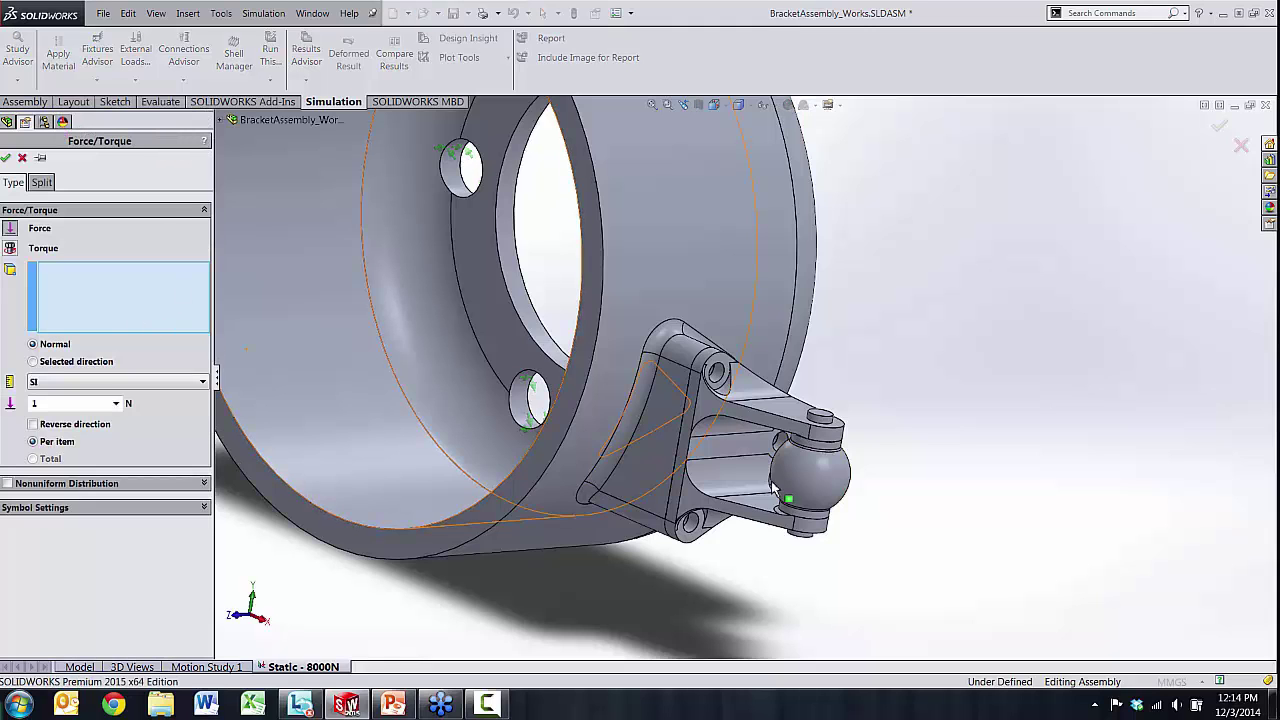
click(800, 487)
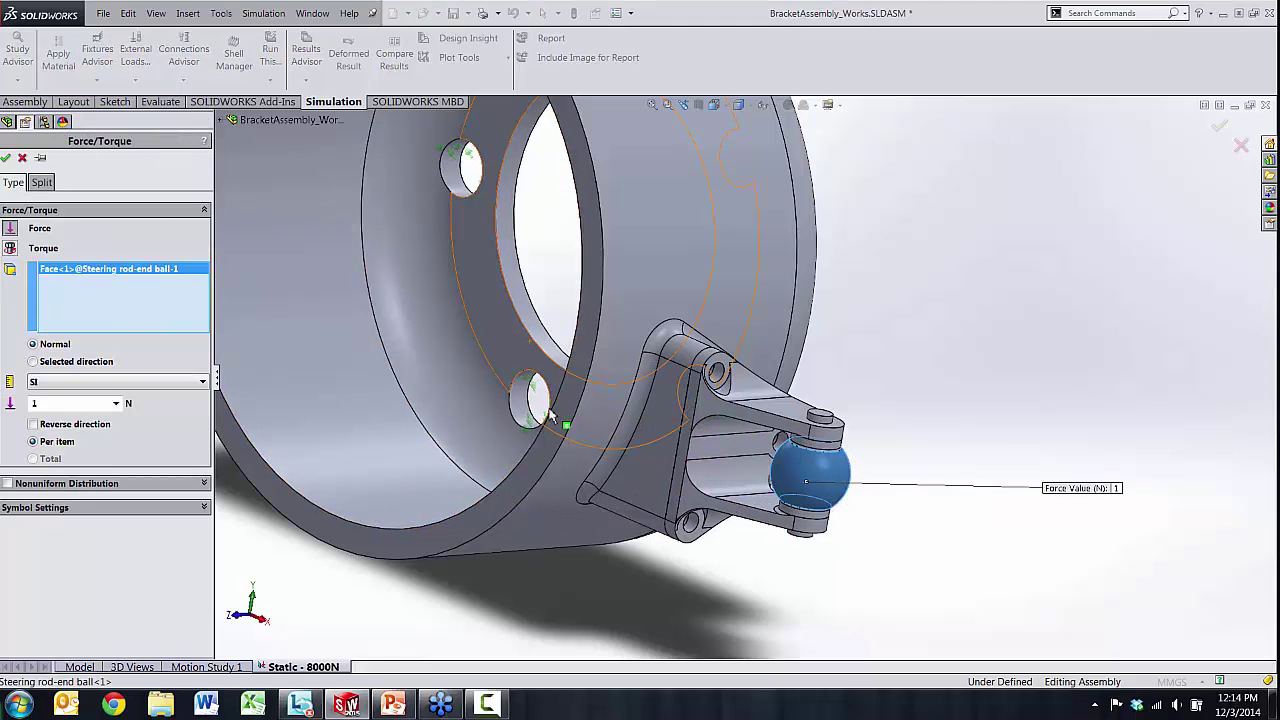
middle_drag(800, 487, 548, 394)
scroll(548, 394, up, 3)
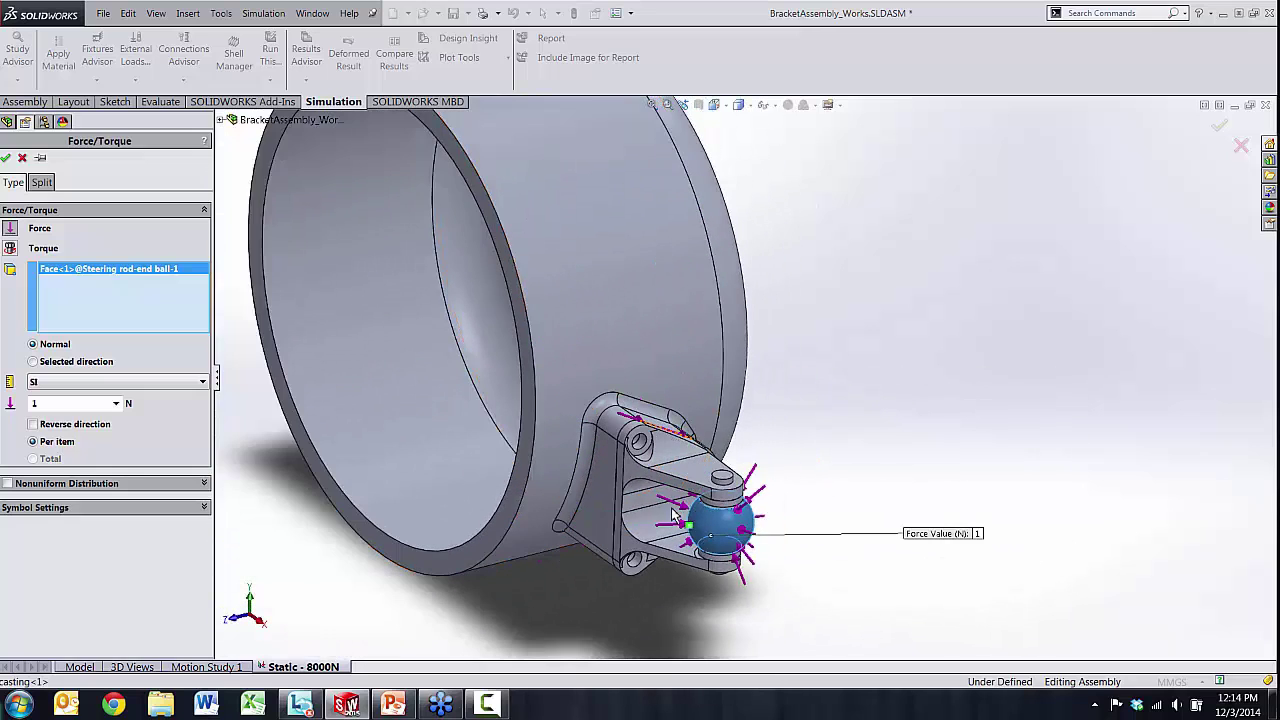
scroll(600, 450, down, 3)
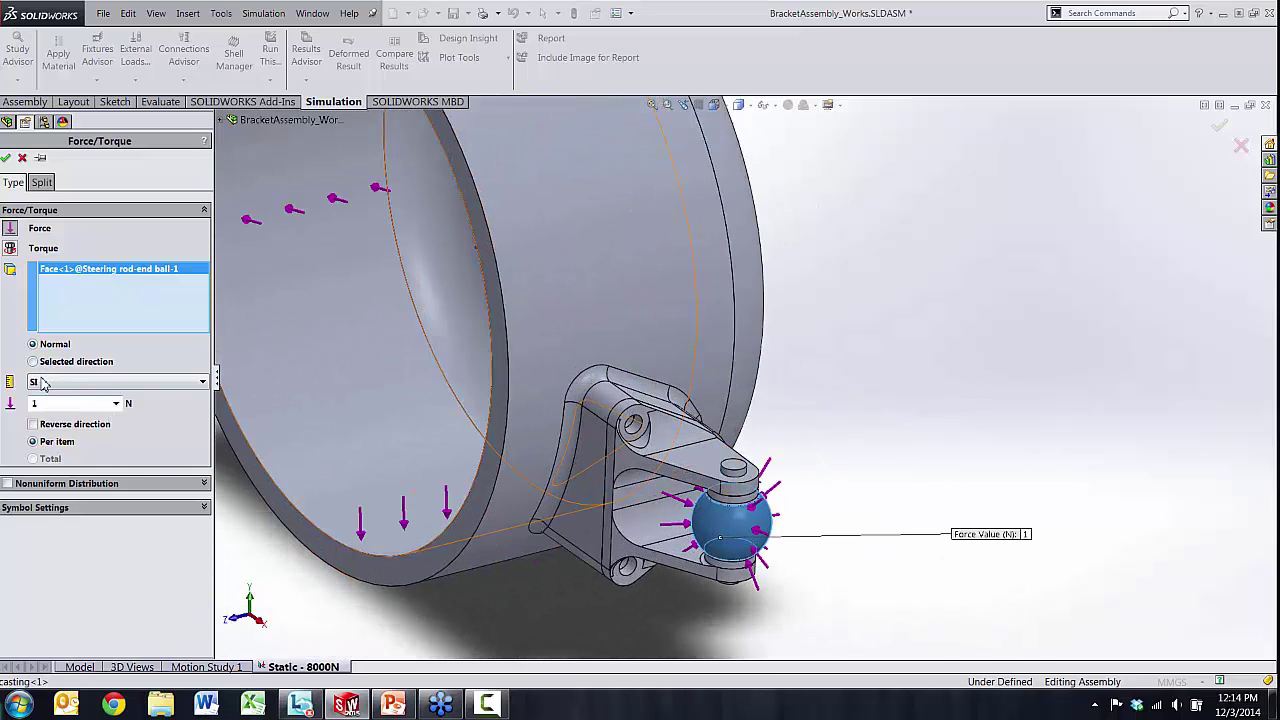
middle_drag(443, 514, 343, 528)
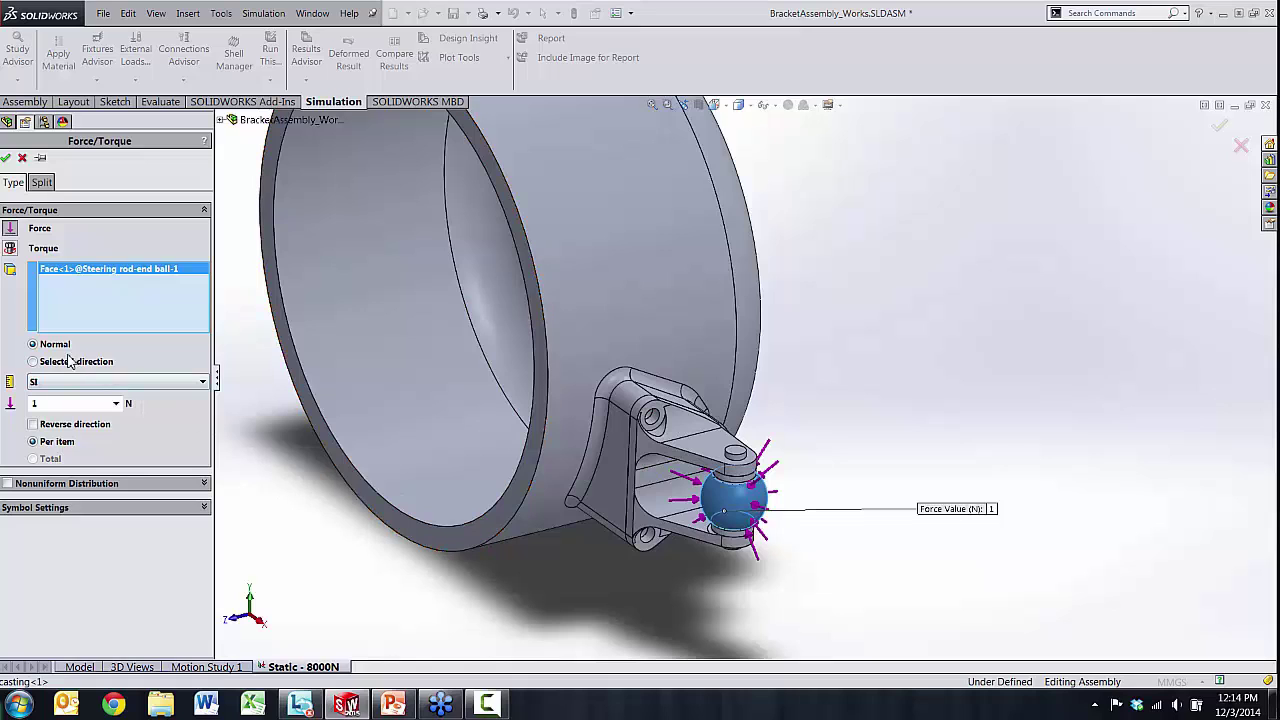
- Define the force by selected direction, using the casting's flat annular rim face as the reference
click(34, 362)
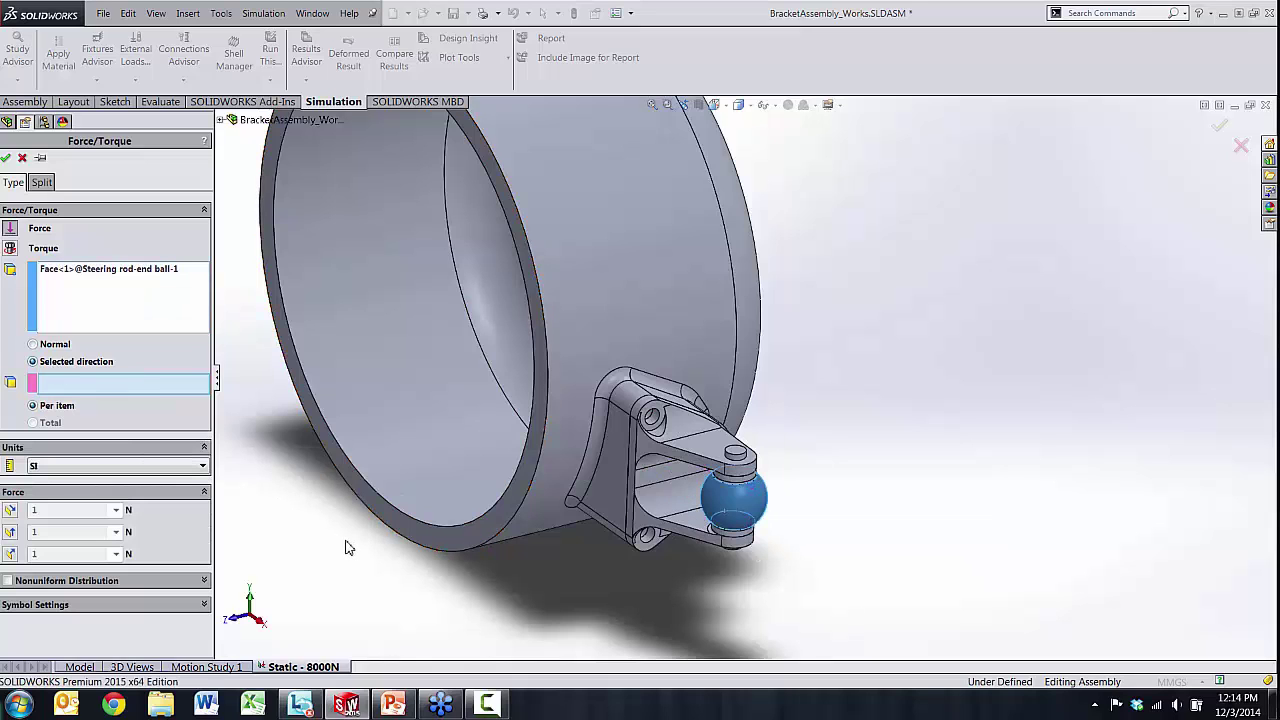
middle_drag(345, 548, 380, 475)
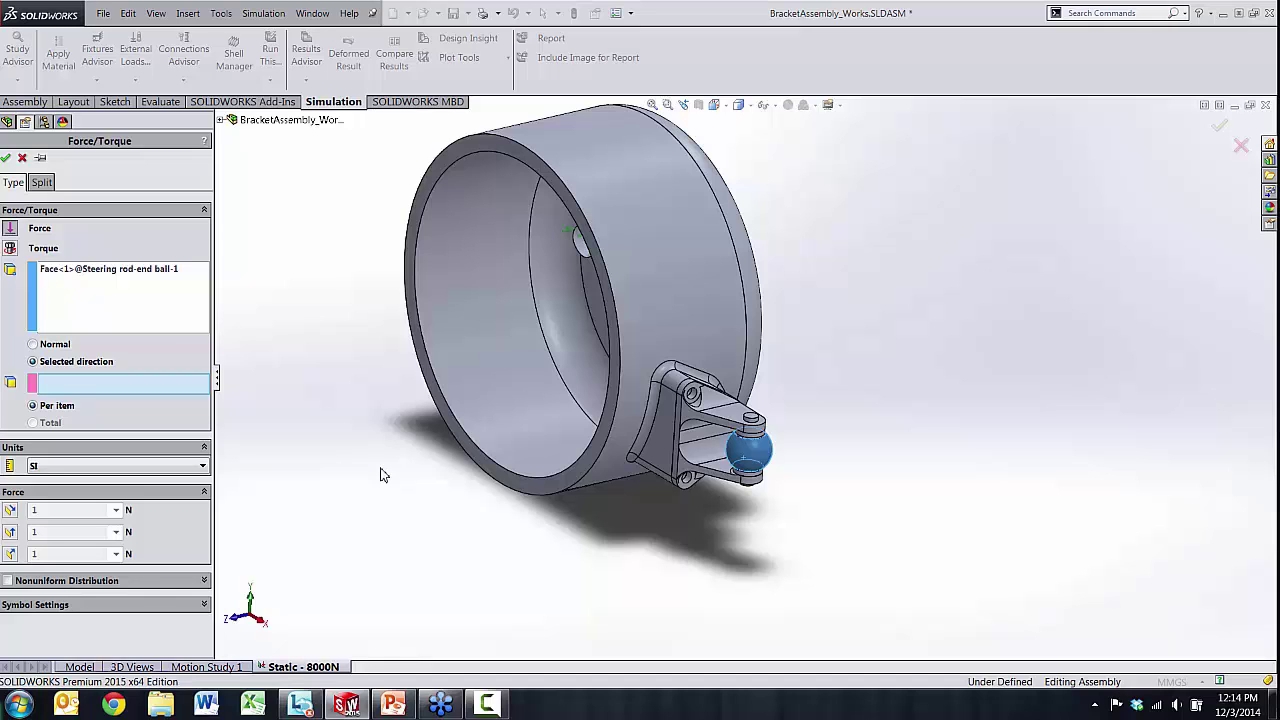
middle_drag(382, 474, 425, 462)
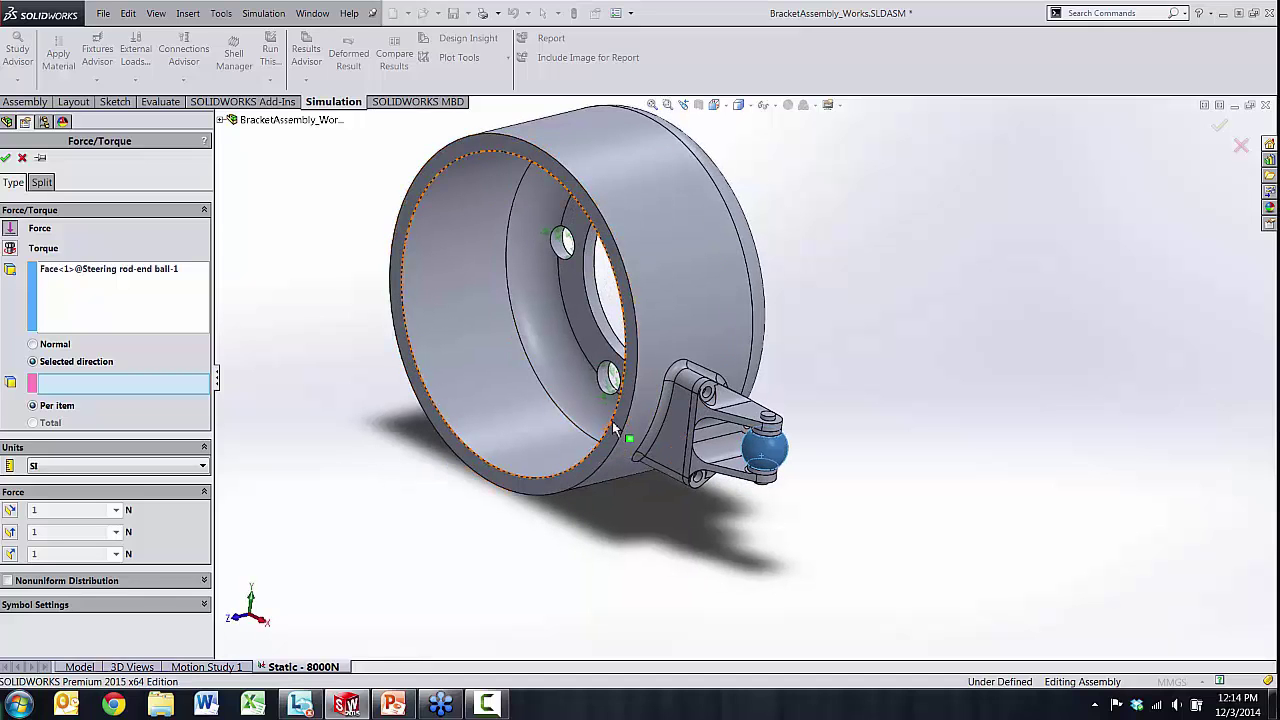
scroll(625, 421, down, 4)
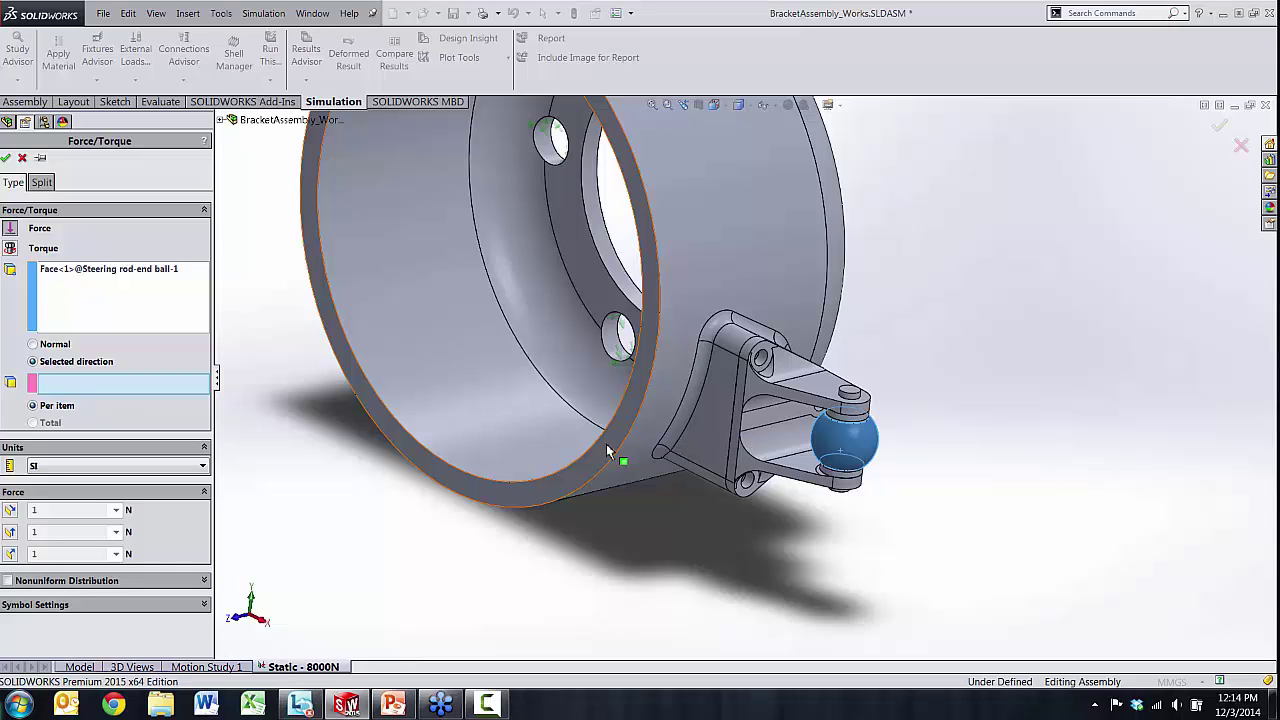
click(615, 450)
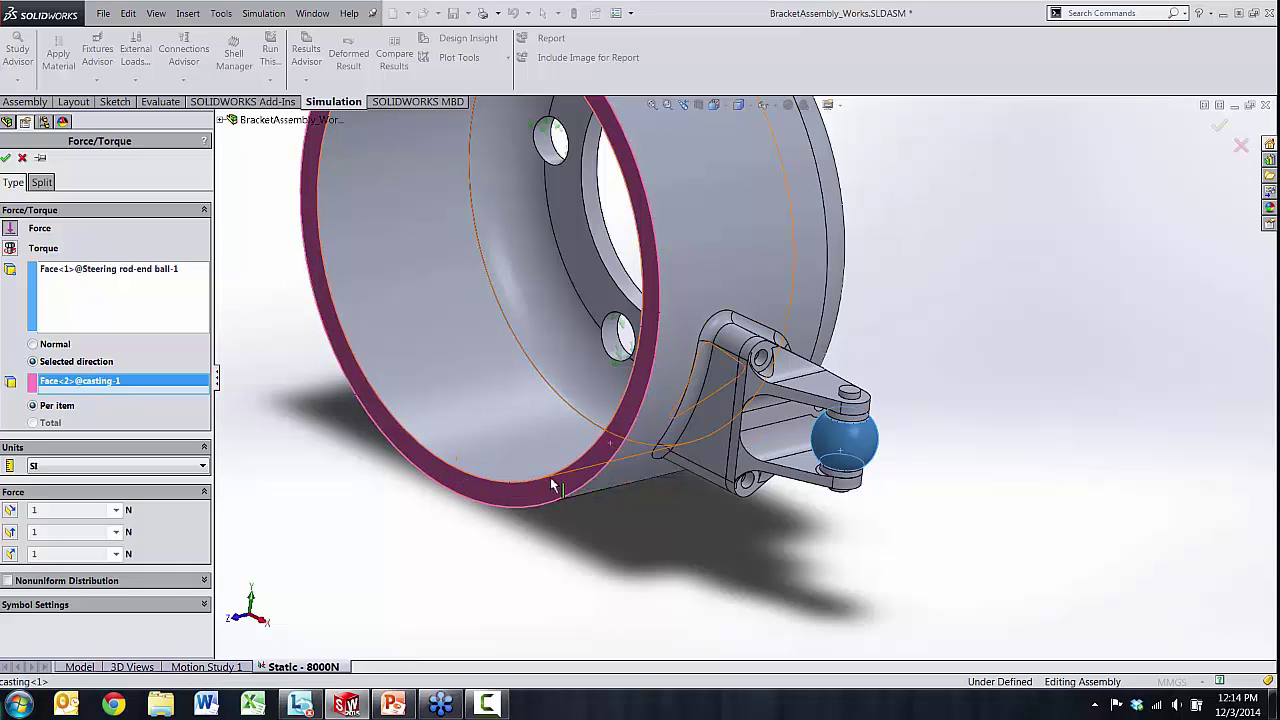
middle_drag(556, 488, 692, 320)
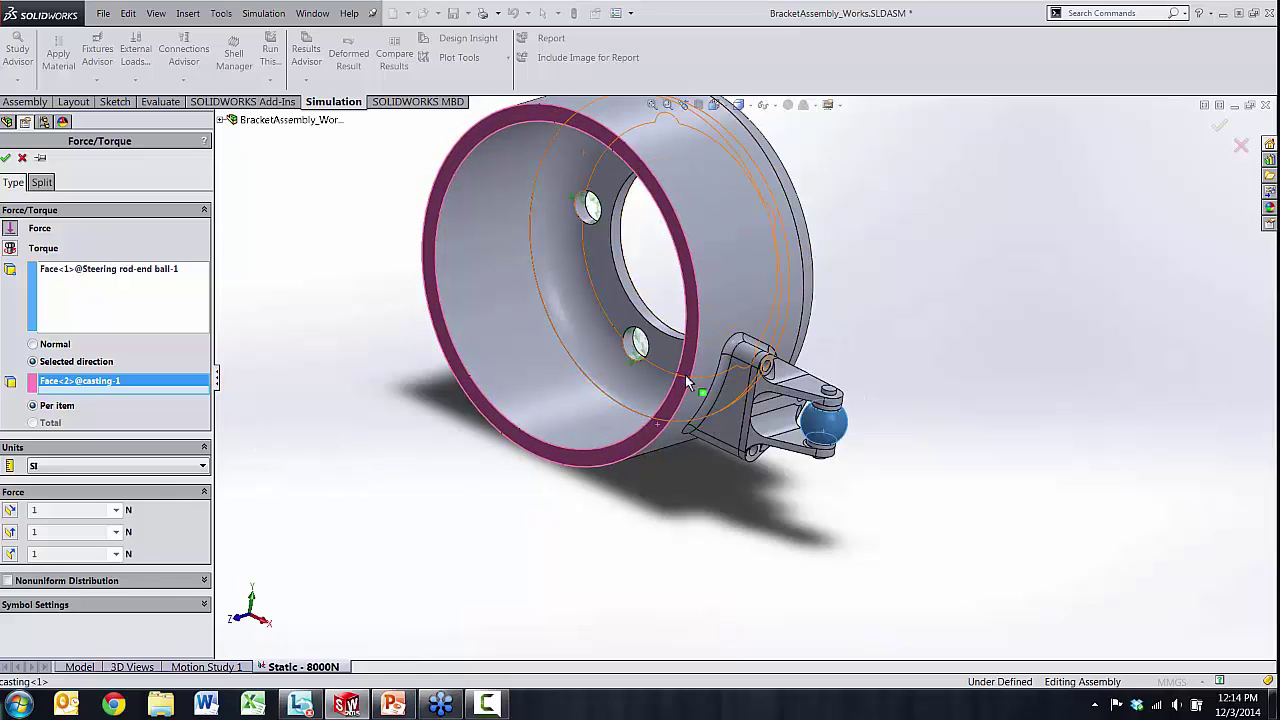
- Set the force normal to the reference plane to 8000 N, reverse its direction and accept the load
click(10, 554)
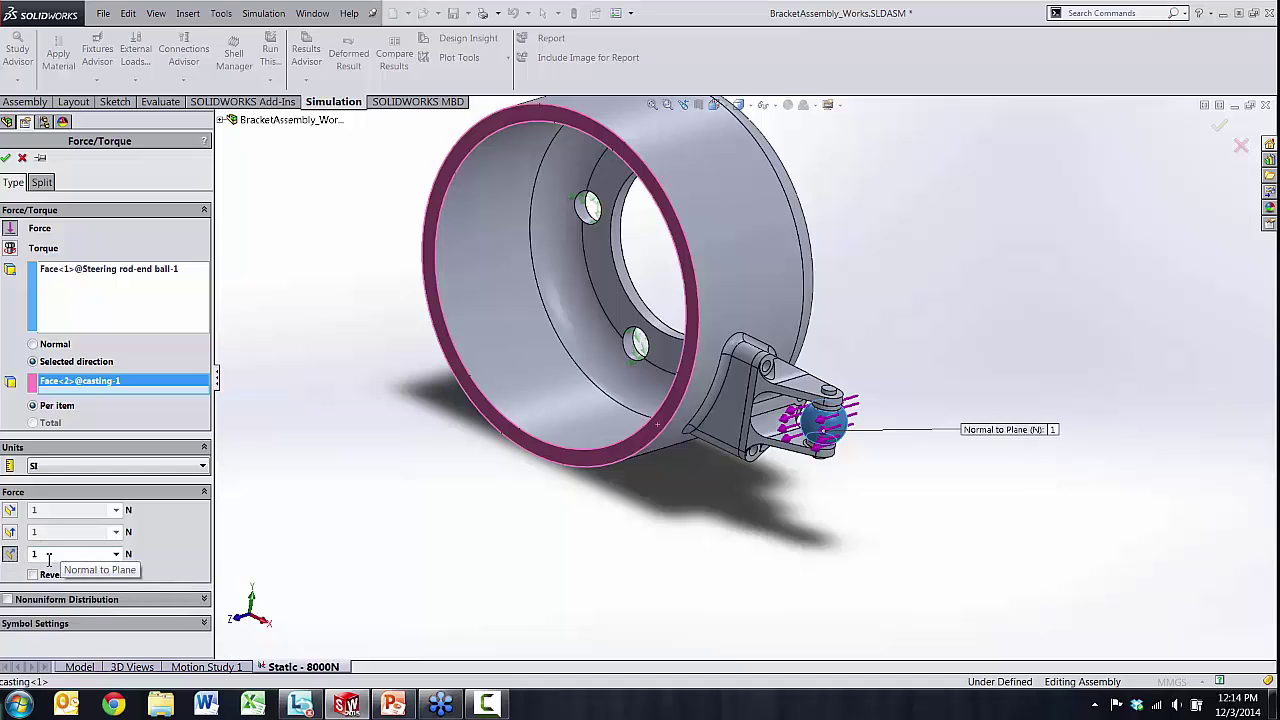
double_click(48, 556)
text(8)
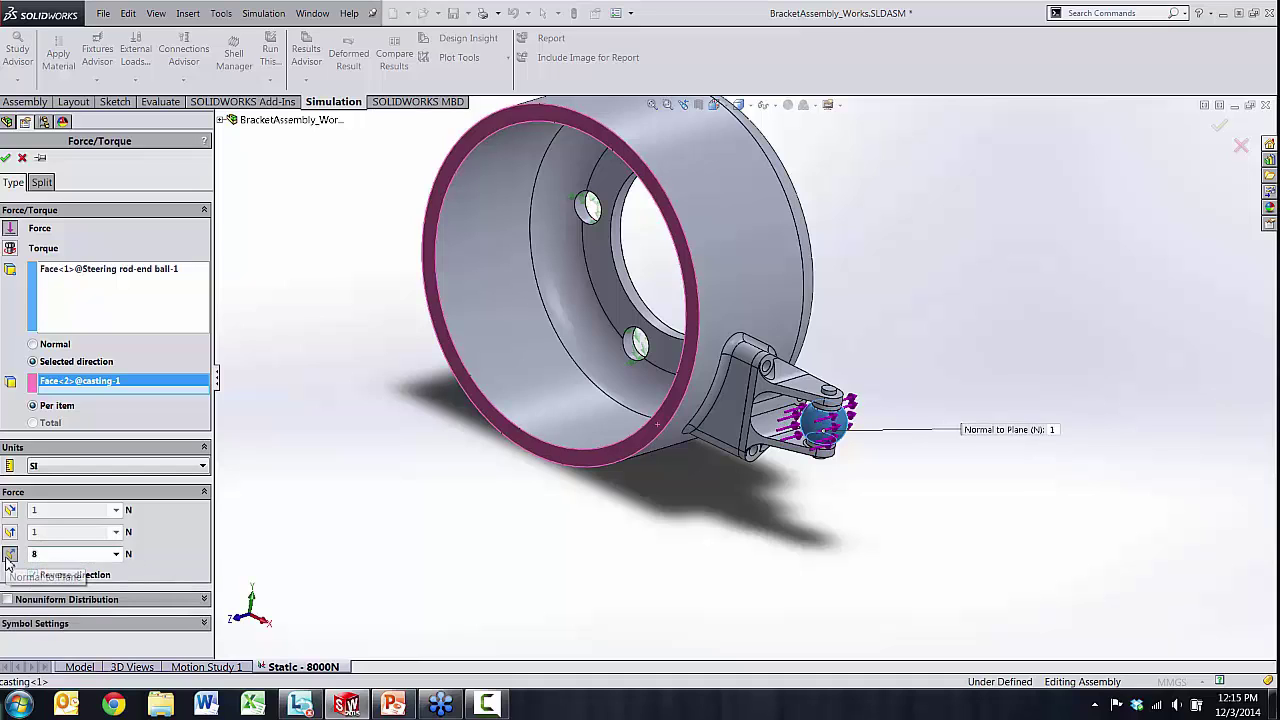
text(000)
click(32, 575)
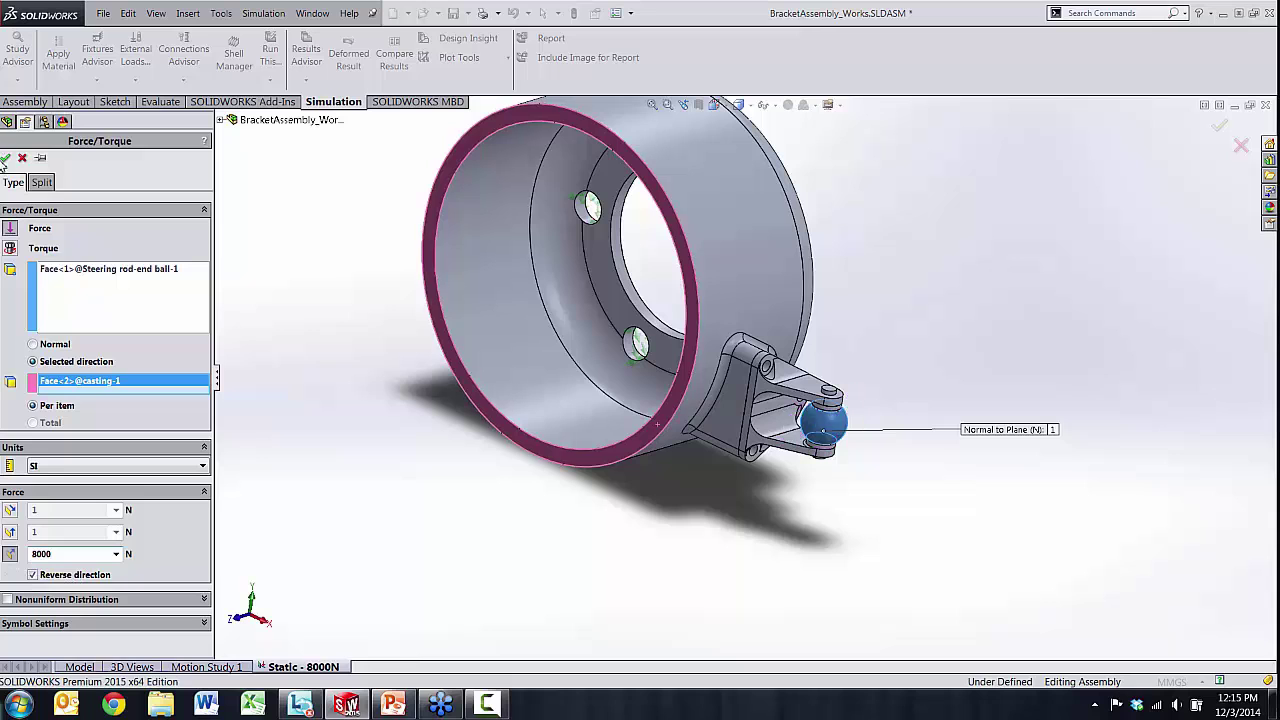
click(5, 158)
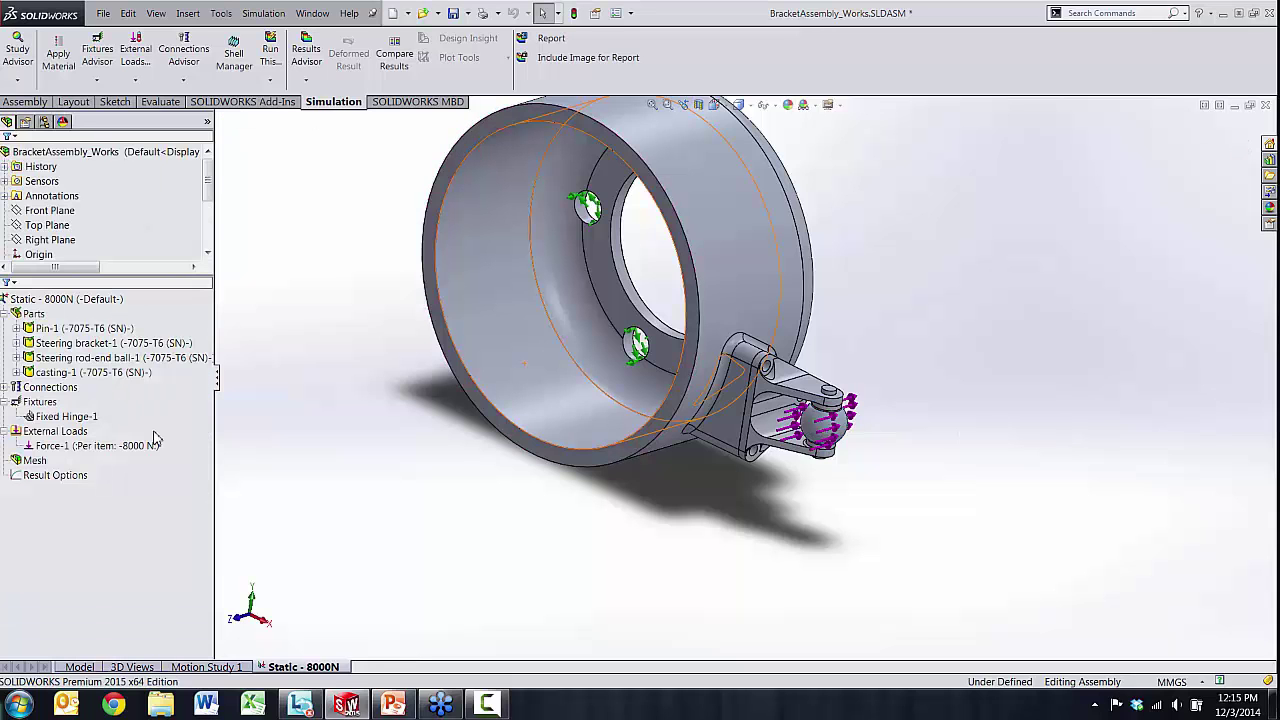
scroll(412, 372, up, 3)
middle_drag(412, 372, 648, 277)
scroll(670, 290, down, 3)
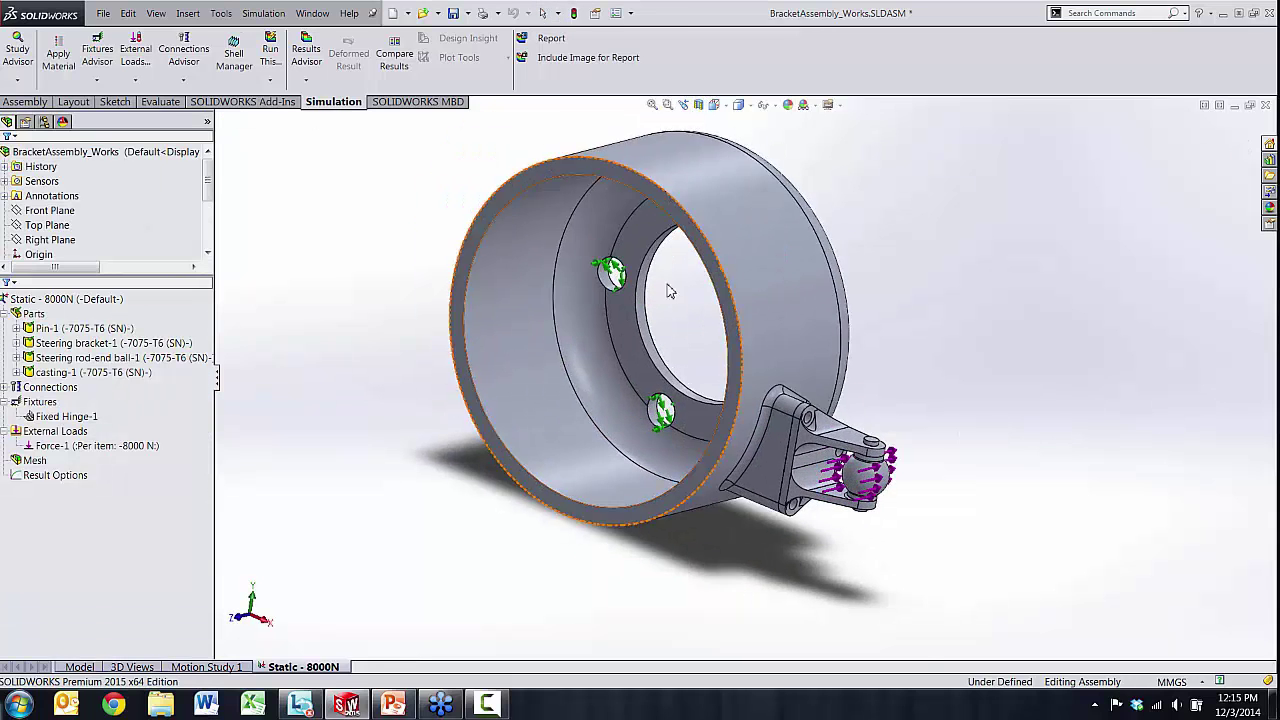
scroll(670, 290, down, 2)
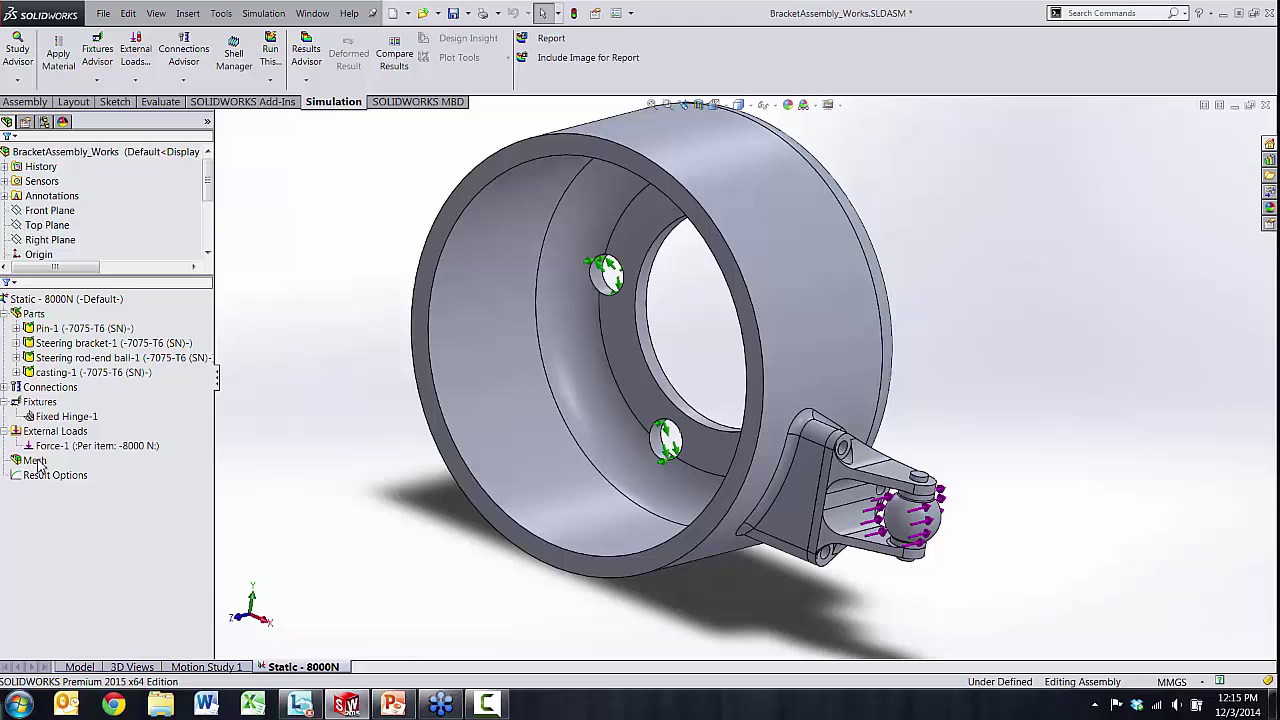
middle_drag(350, 425, 866, 371)
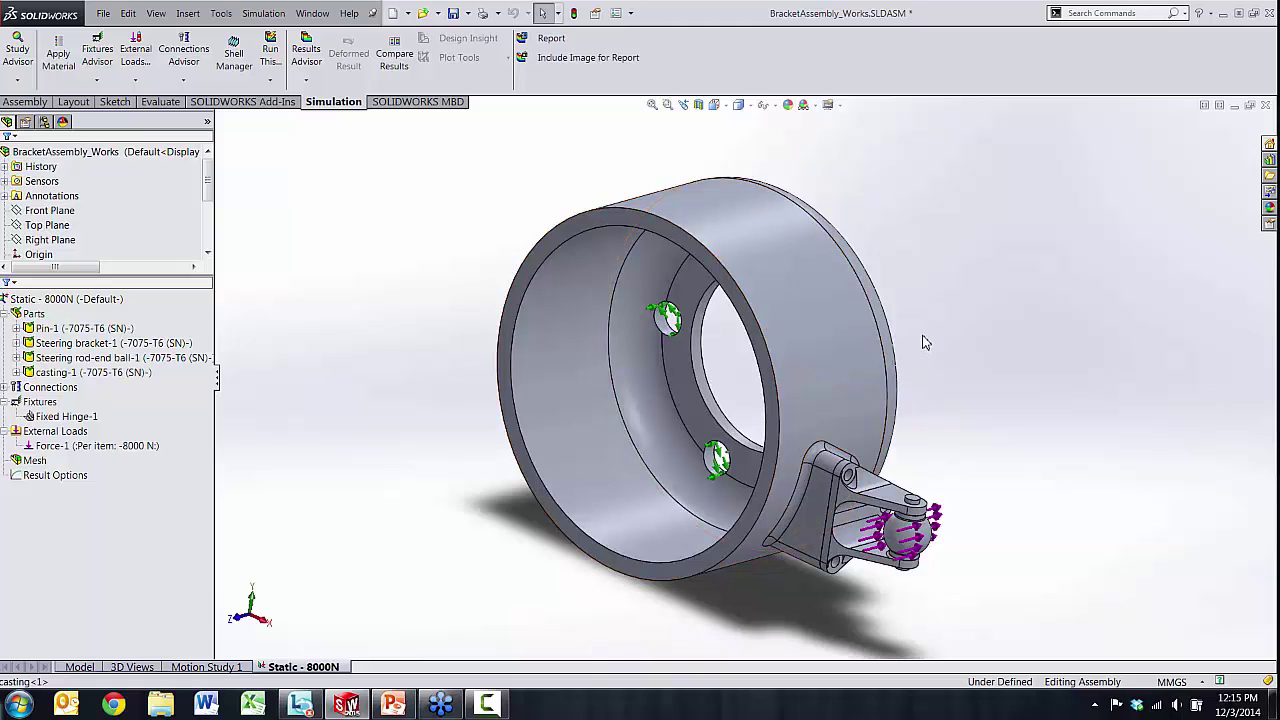
middle_drag(924, 342, 900, 332)
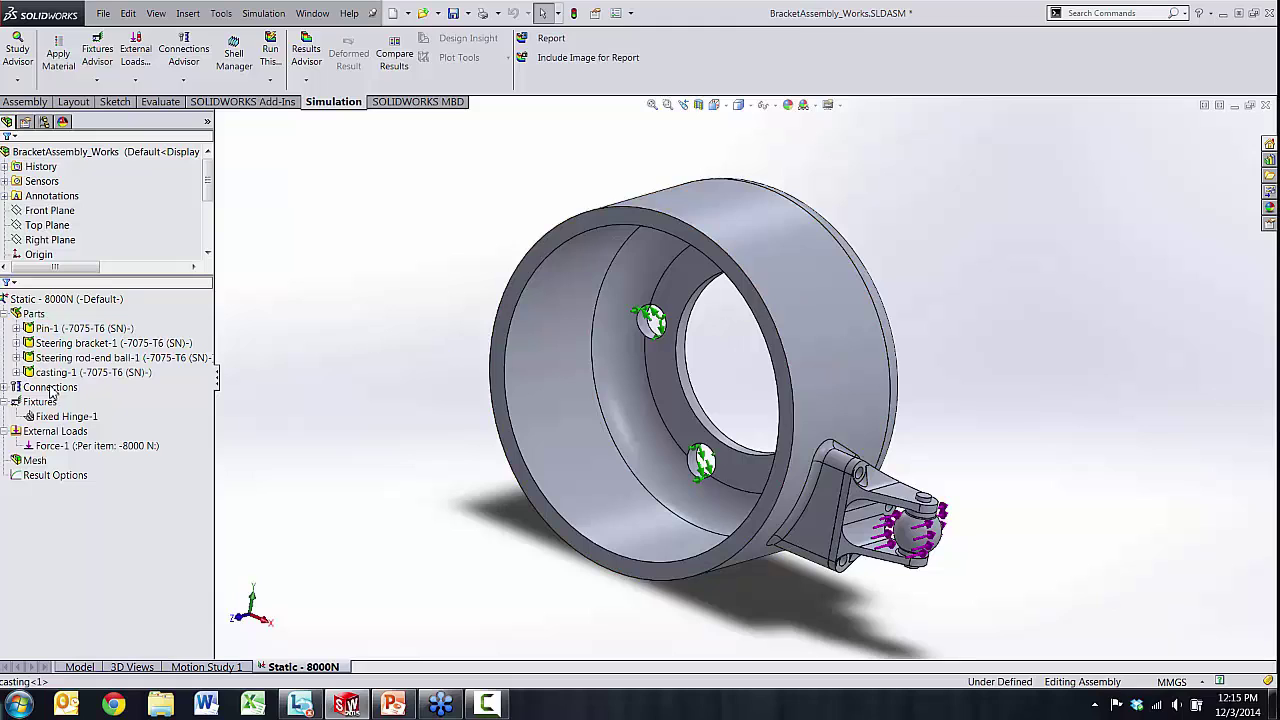
- Mesh the assembly with a standard mesh, setting the global element size to 10 mm
right_click(34, 464)
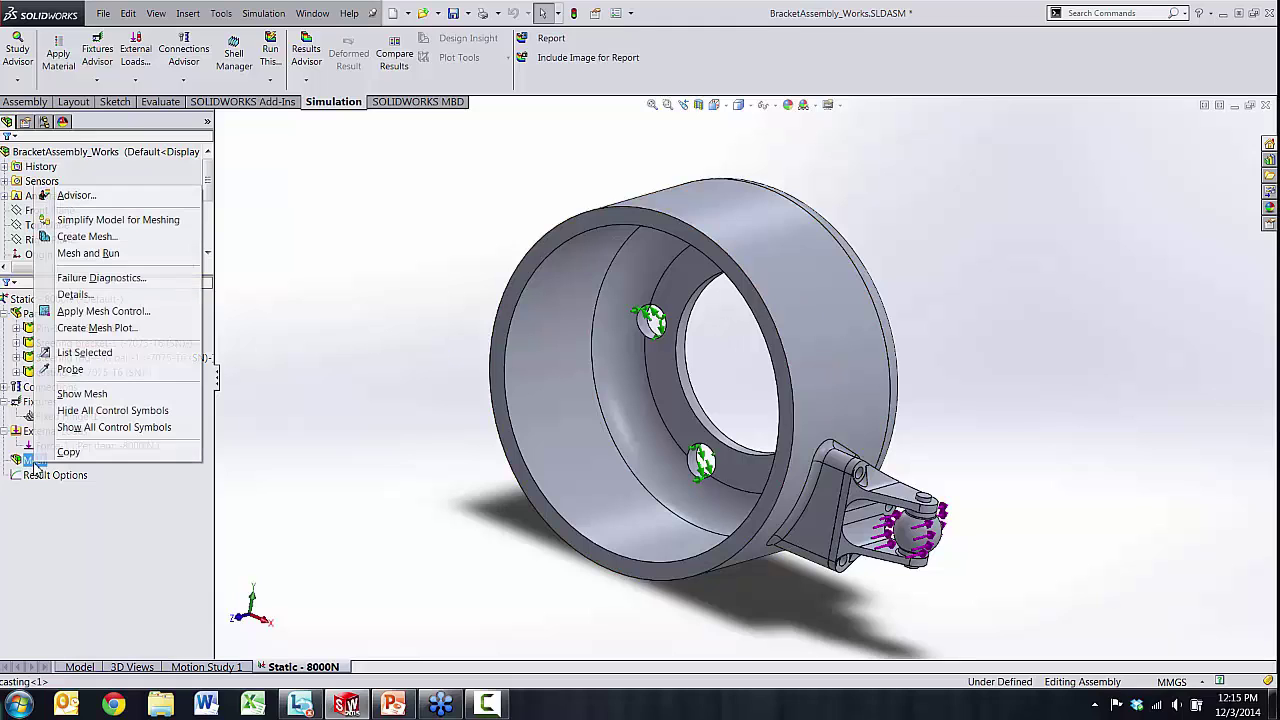
click(110, 240)
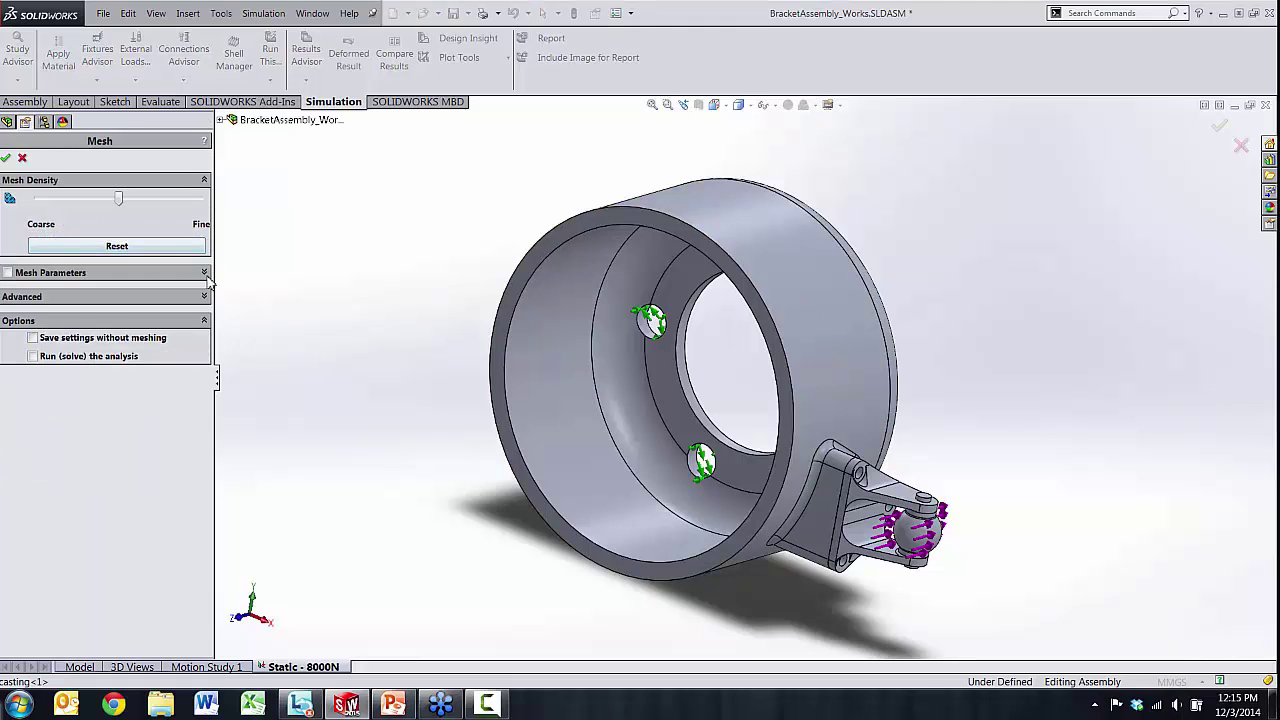
click(204, 273)
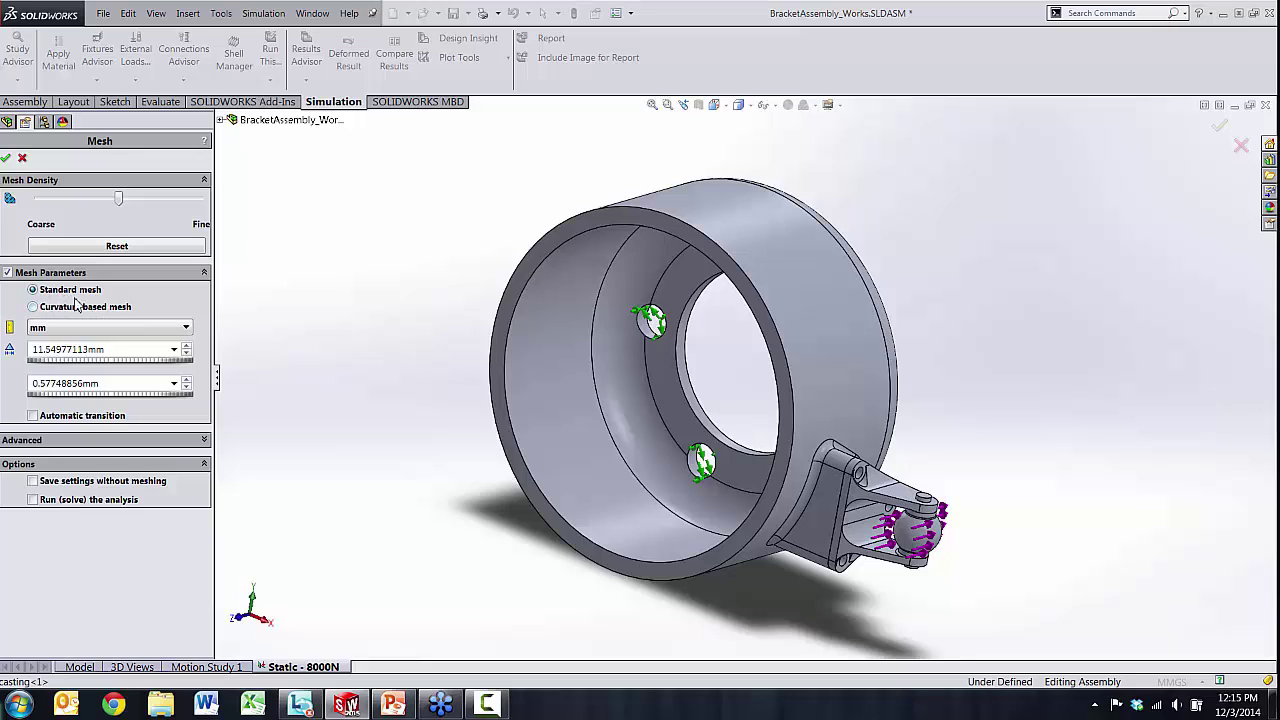
drag(118, 351, 37, 352)
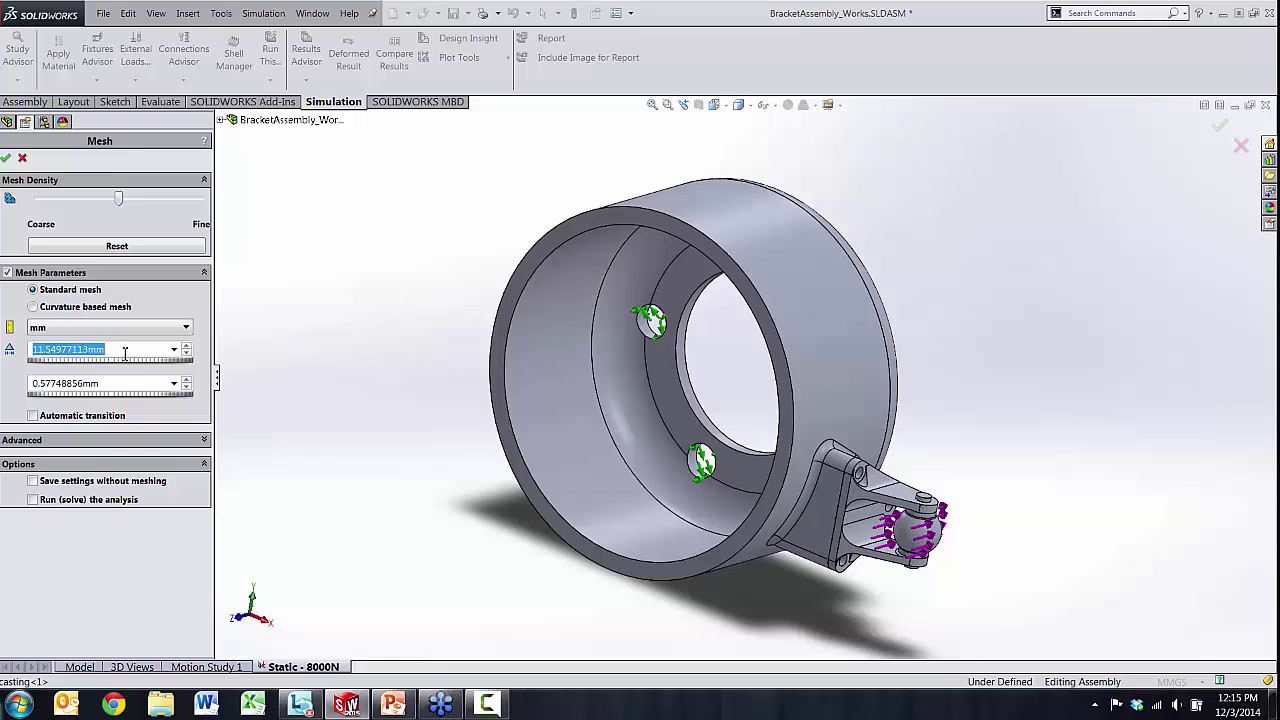
text(10.00mm)
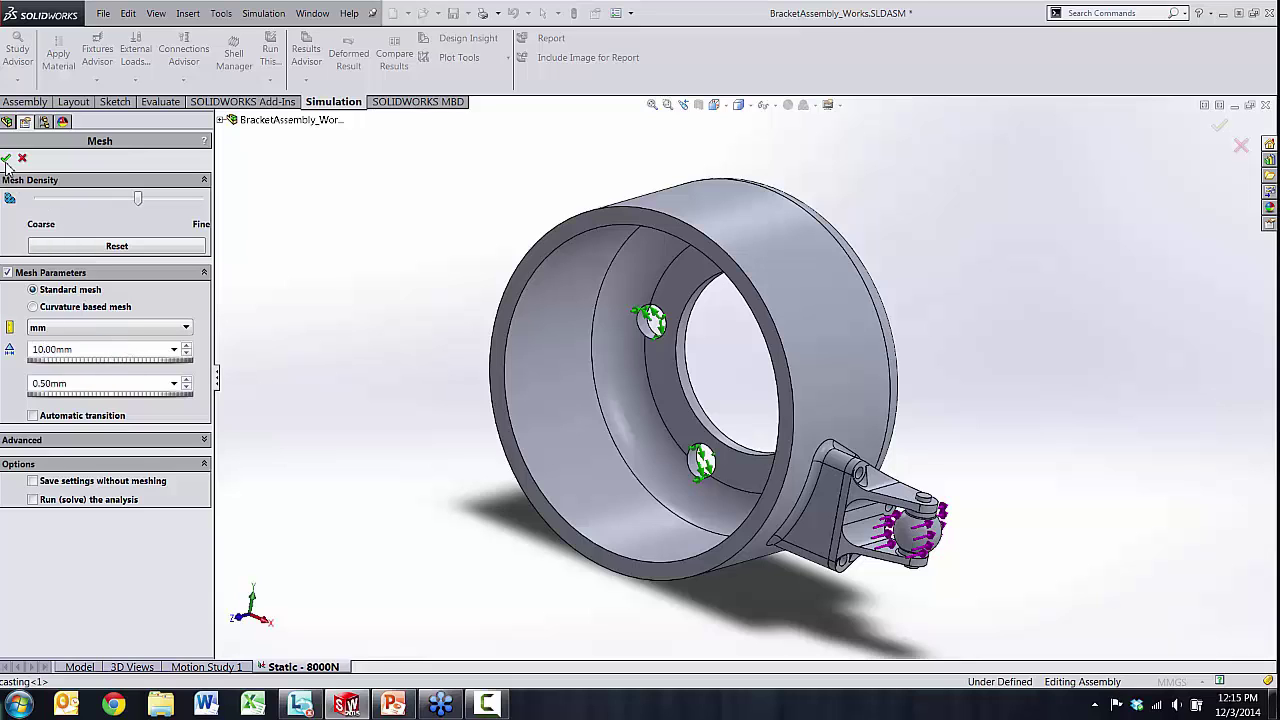
click(5, 158)
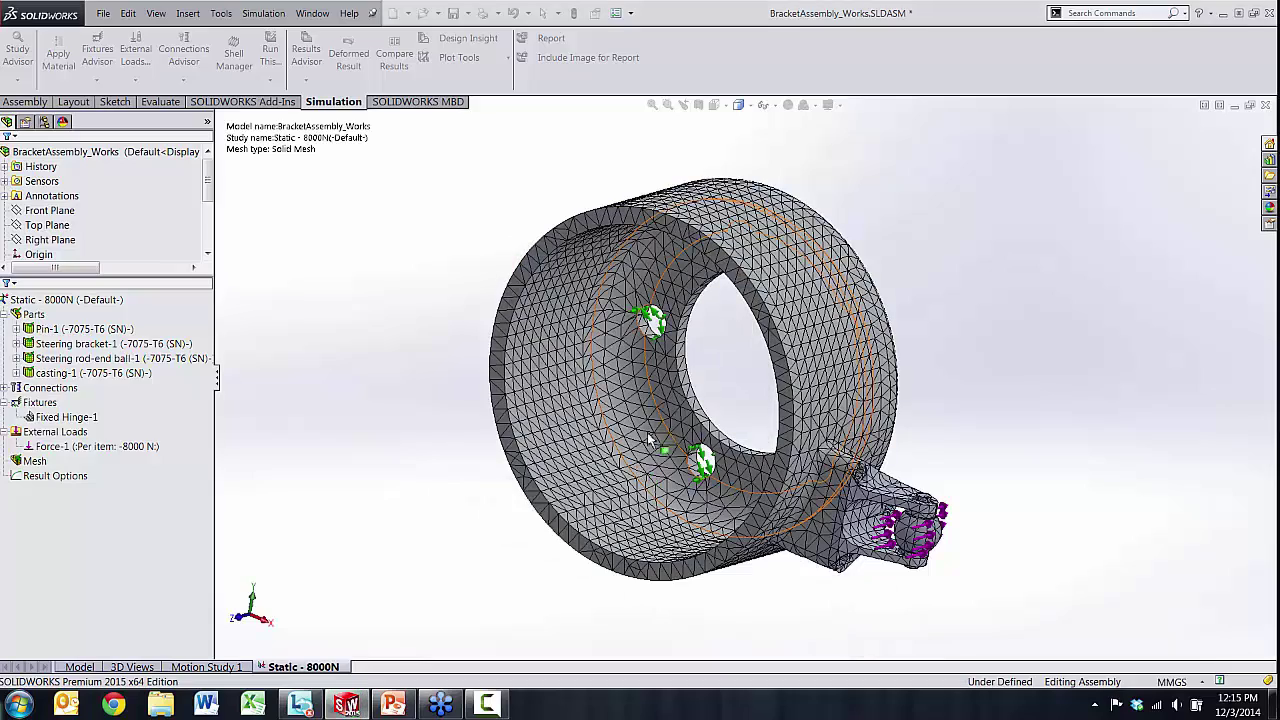
- Run the Static - 8000N study on the meshed assembly
middle_drag(648, 440, 827, 377)
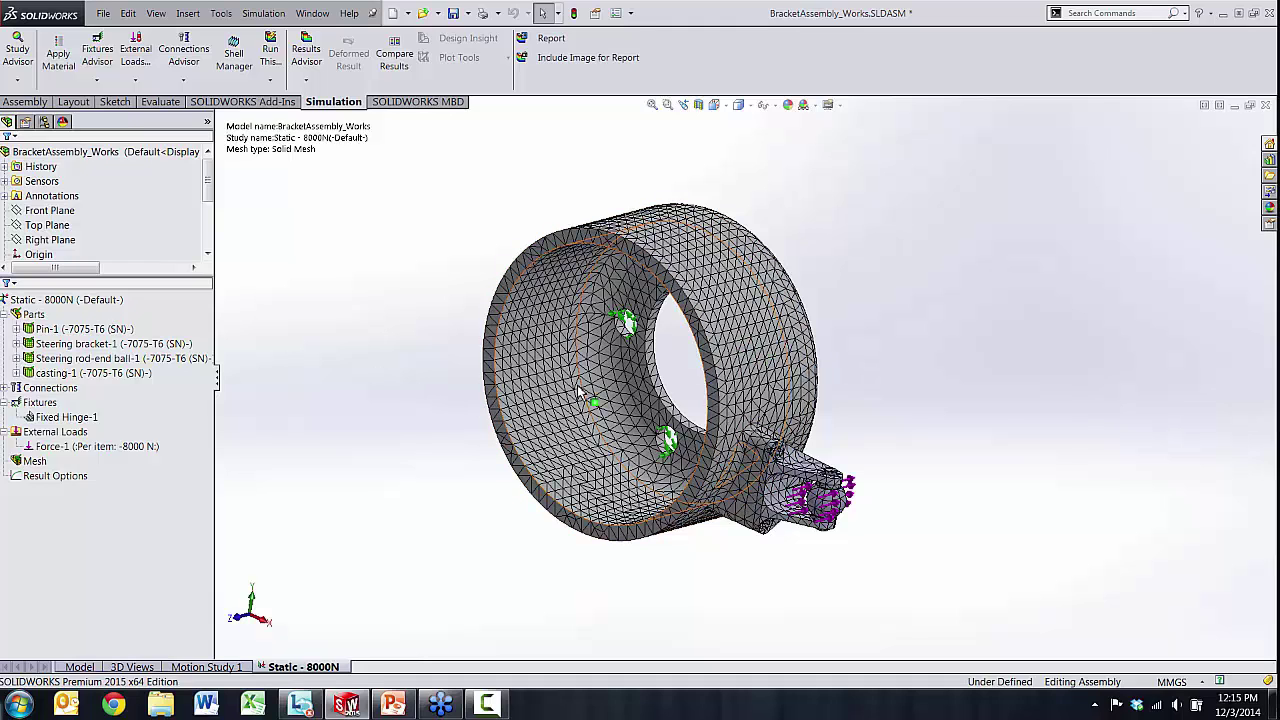
mouse_move(430, 380)
middle_down()
mouse_move(440, 376)
mouse_move(423, 374)
middle_up()
right_click(104, 304)
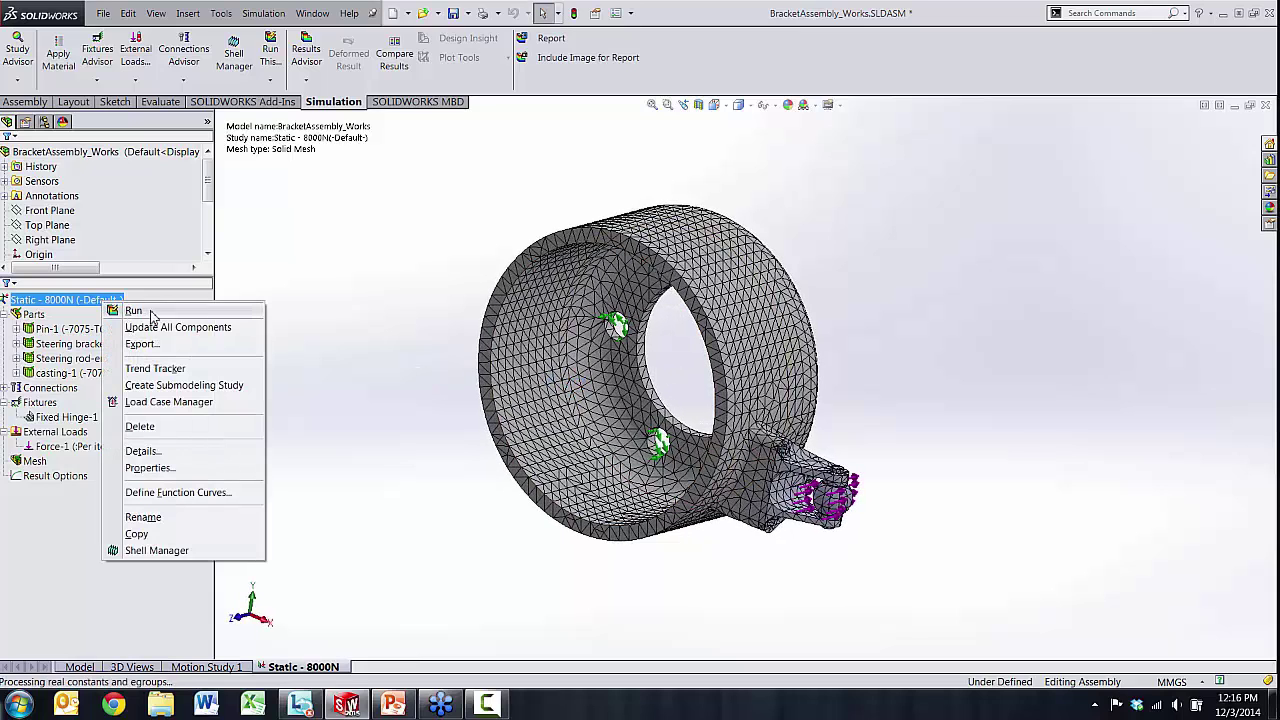
click(140, 313)
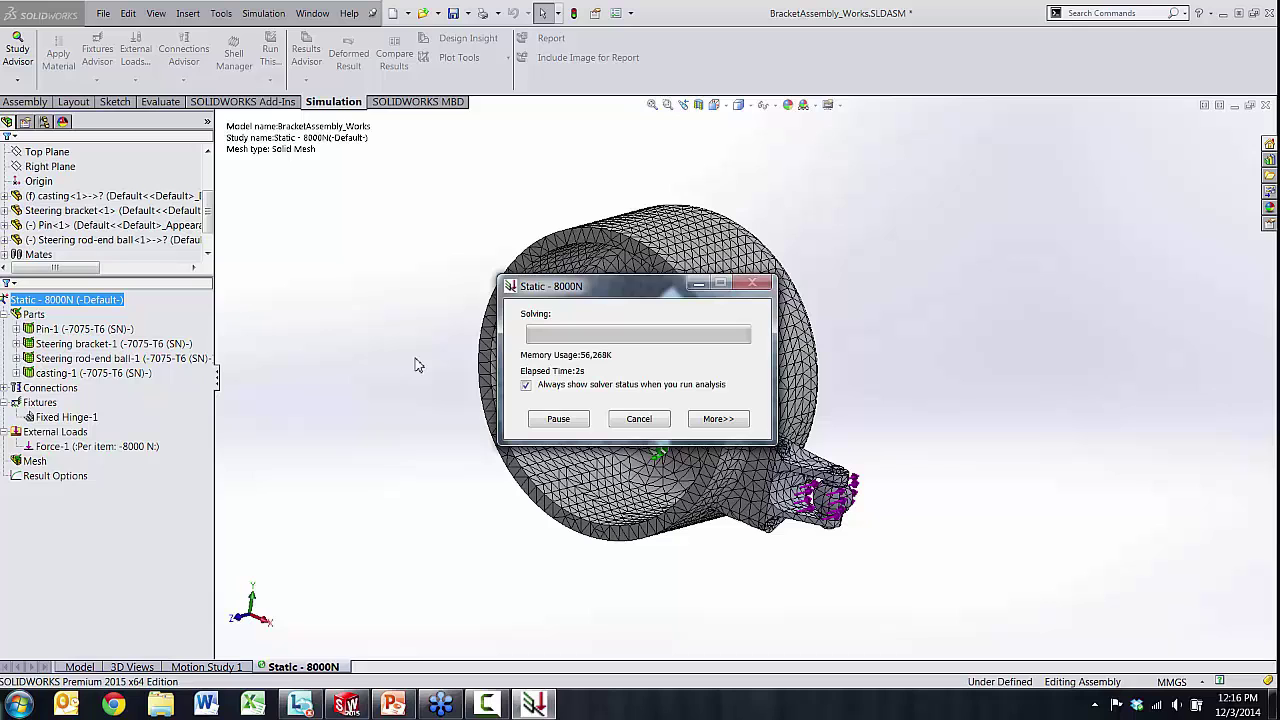
- Examine the von Mises stress plot around the bolt holes, casting and steering bracket, comparing its legend with the yield strength
middle_drag(752, 430, 811, 374)
scroll(815, 345, down, 2)
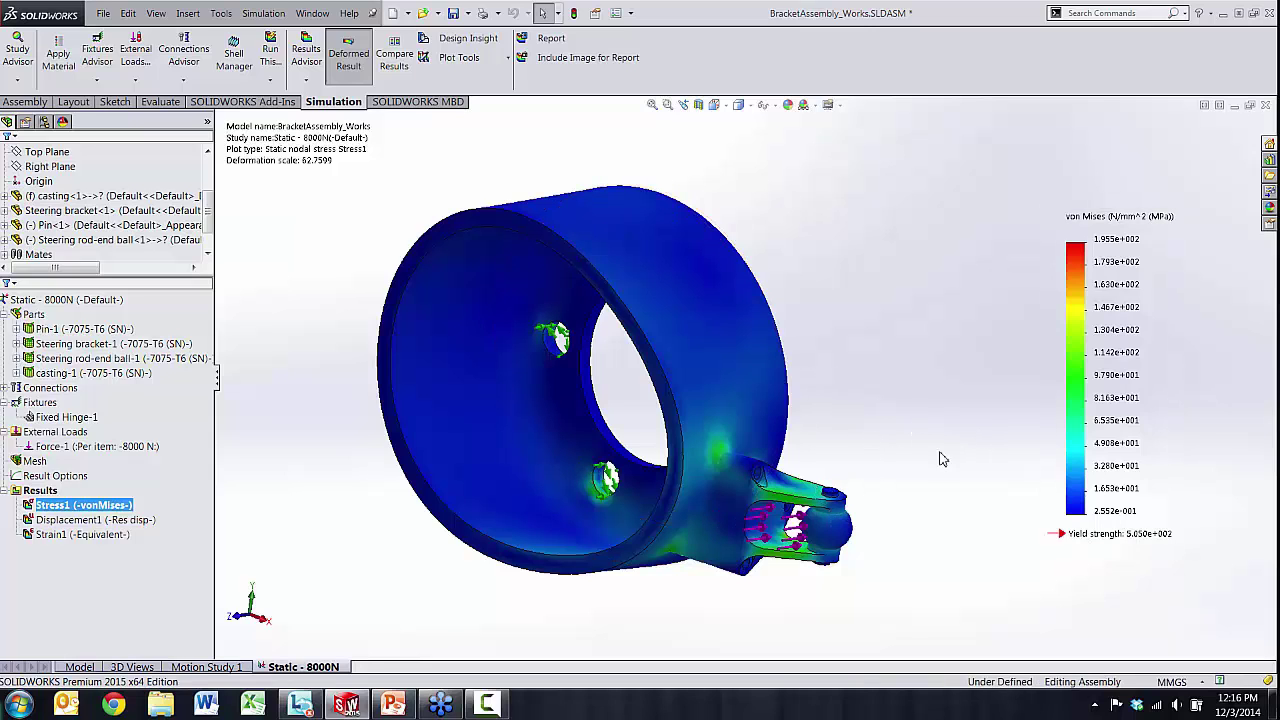
middle_drag(940, 459, 800, 510)
scroll(820, 508, down, 3)
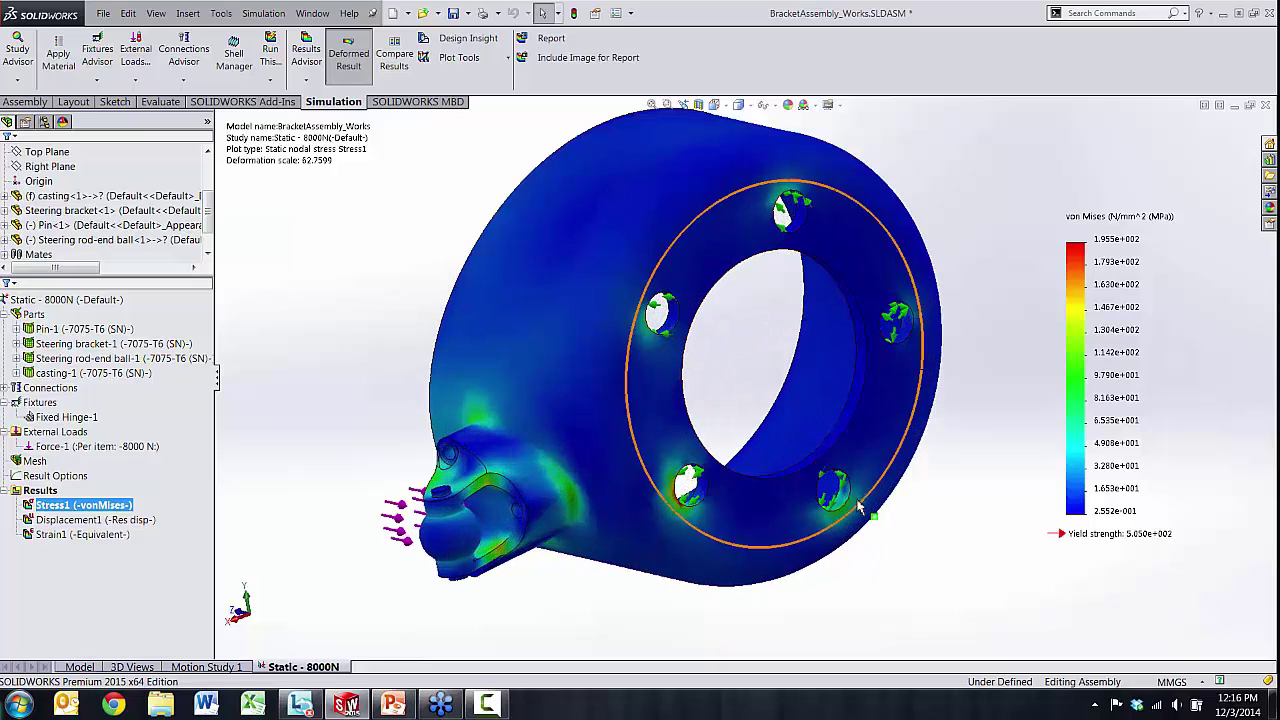
middle_drag(986, 545, 970, 543)
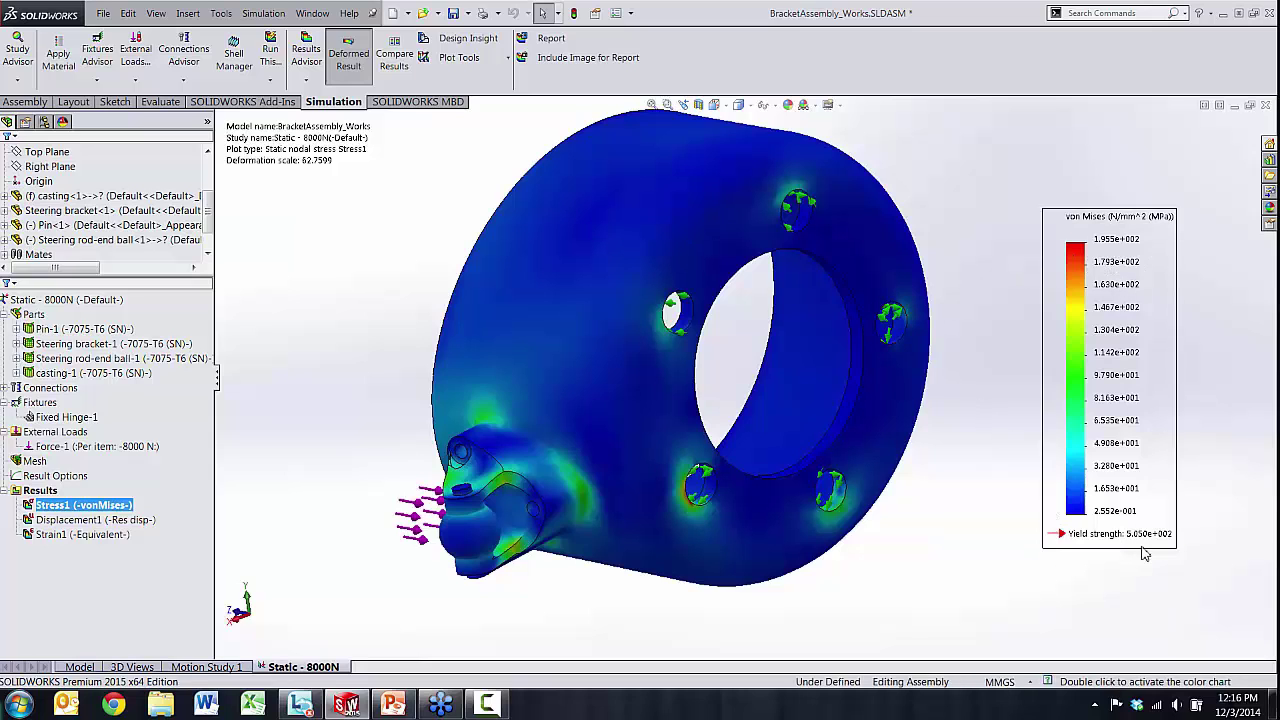
middle_drag(808, 550, 863, 549)
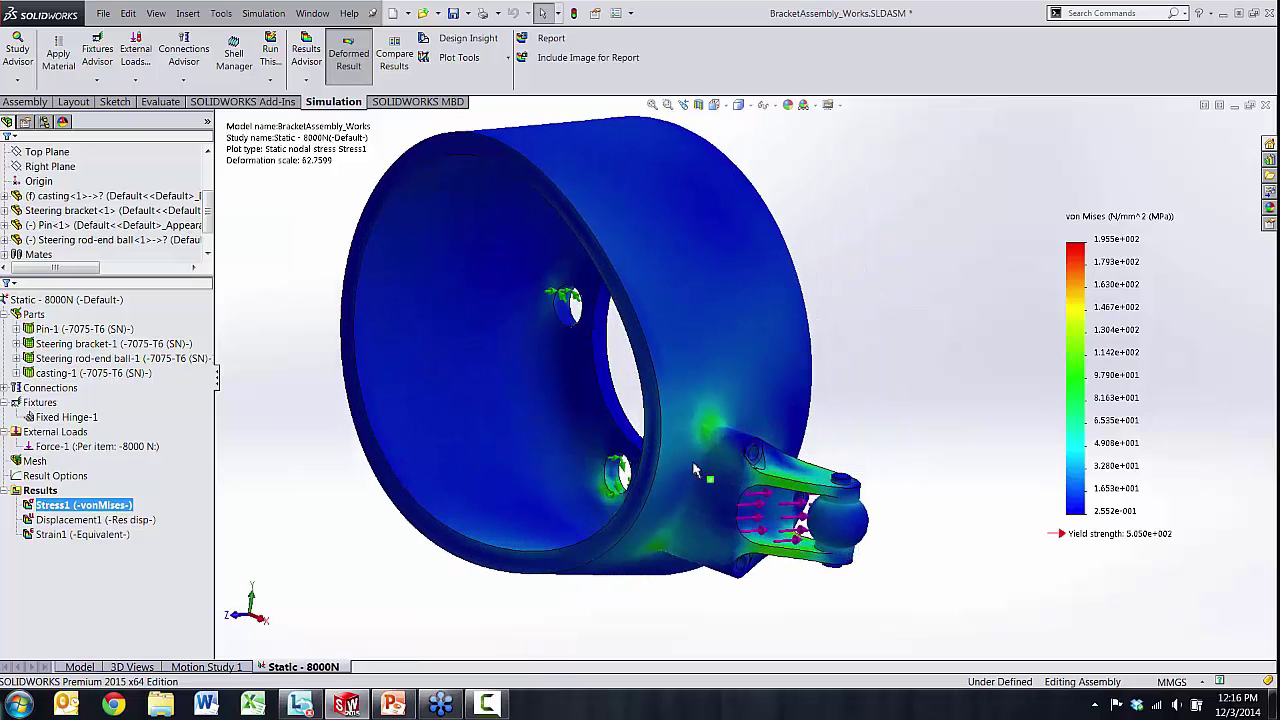
- Add a factor of safety distribution plot for all bodies using the Automatic failure criterion
right_click(52, 492)
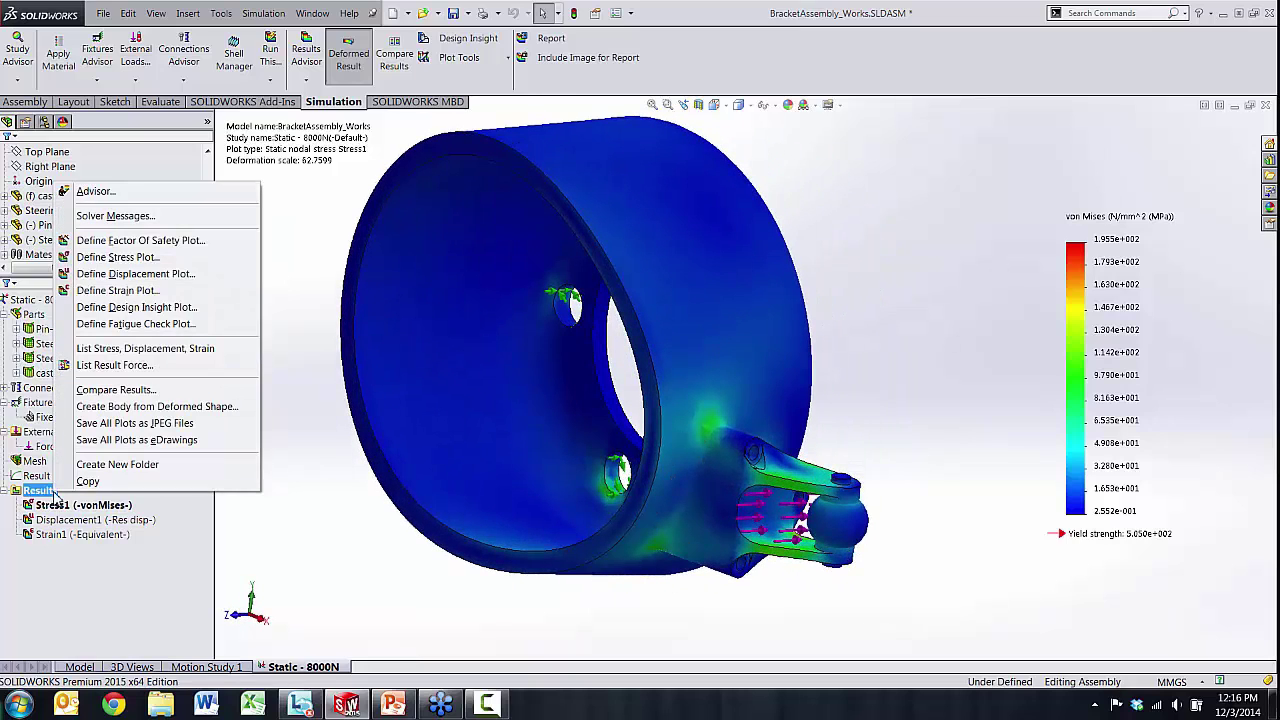
click(186, 243)
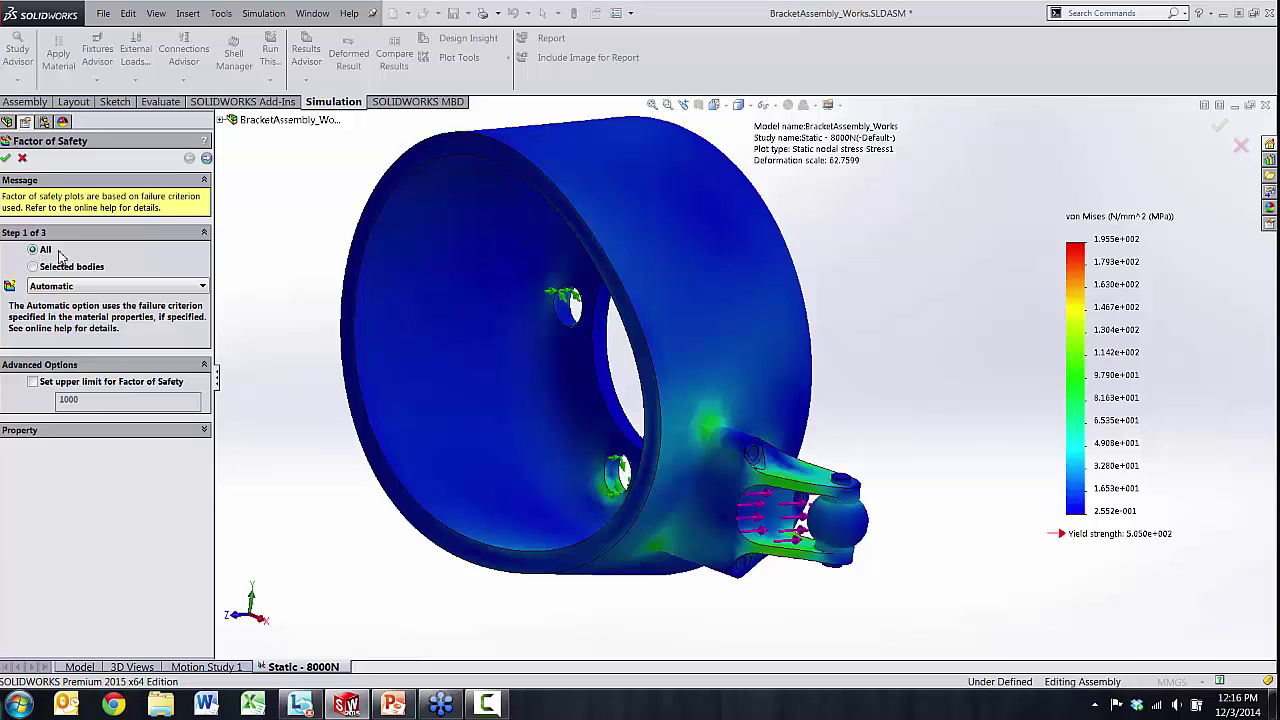
click(206, 158)
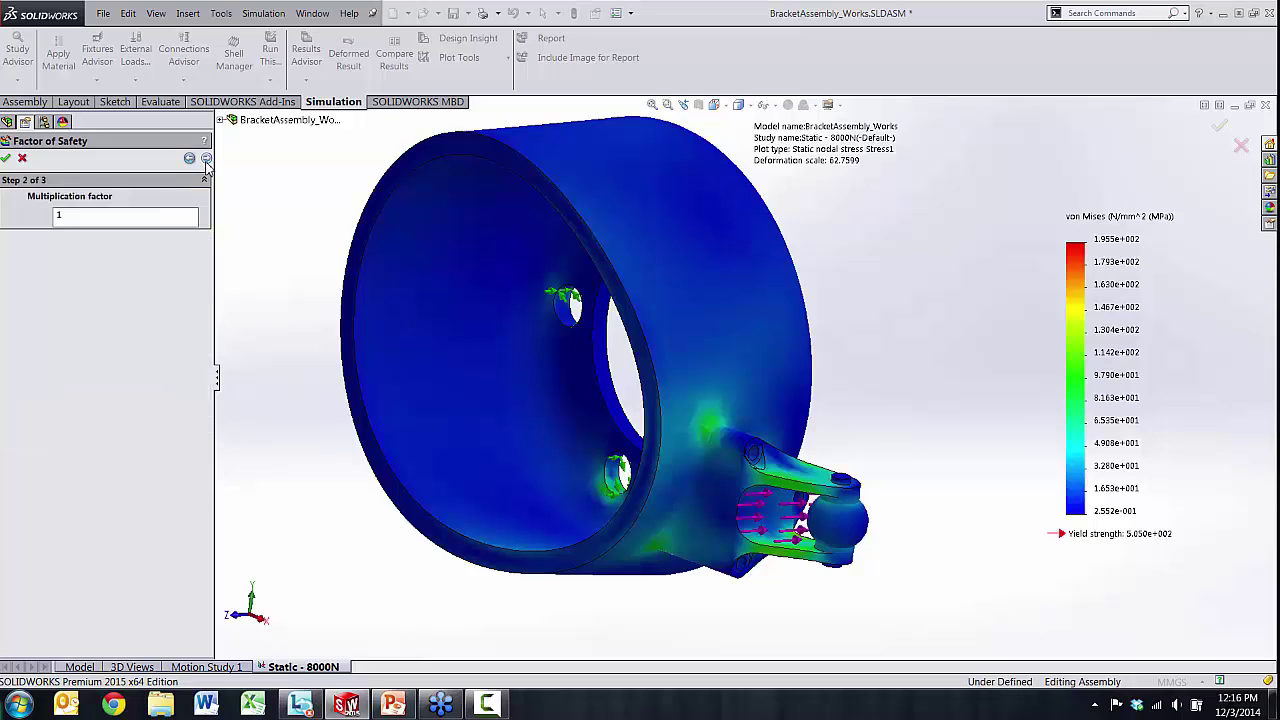
click(206, 158)
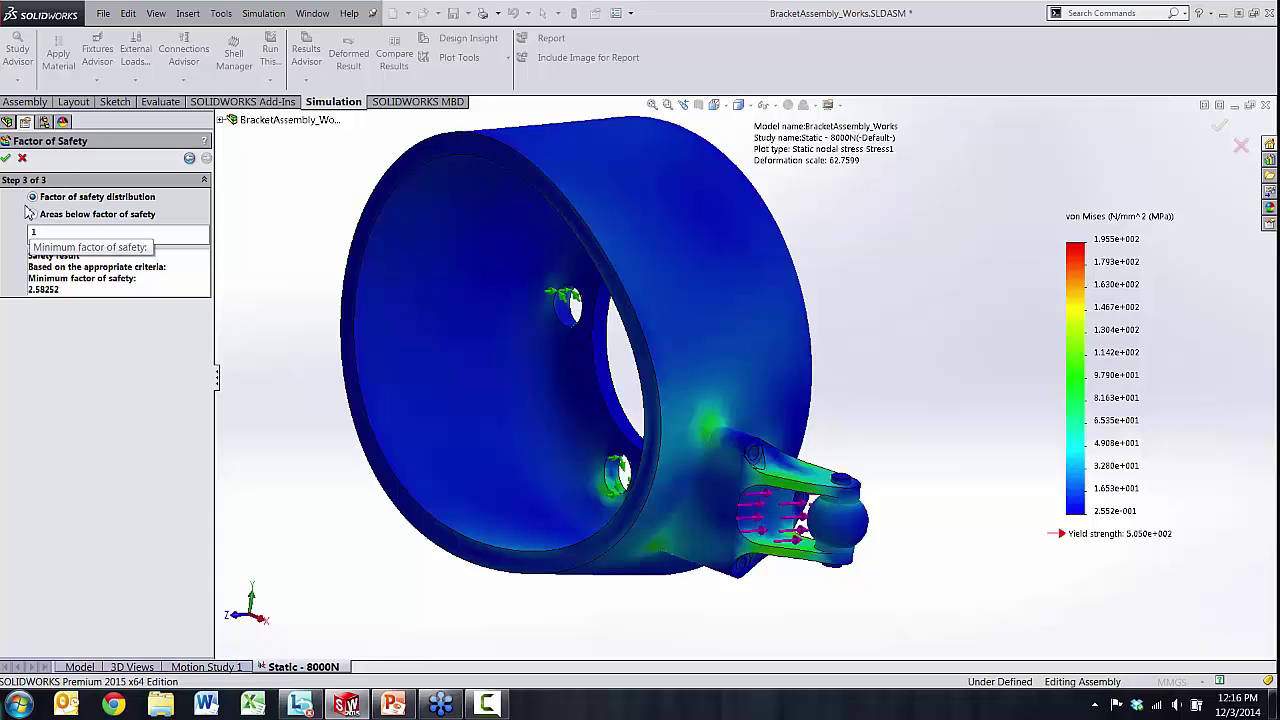
click(6, 158)
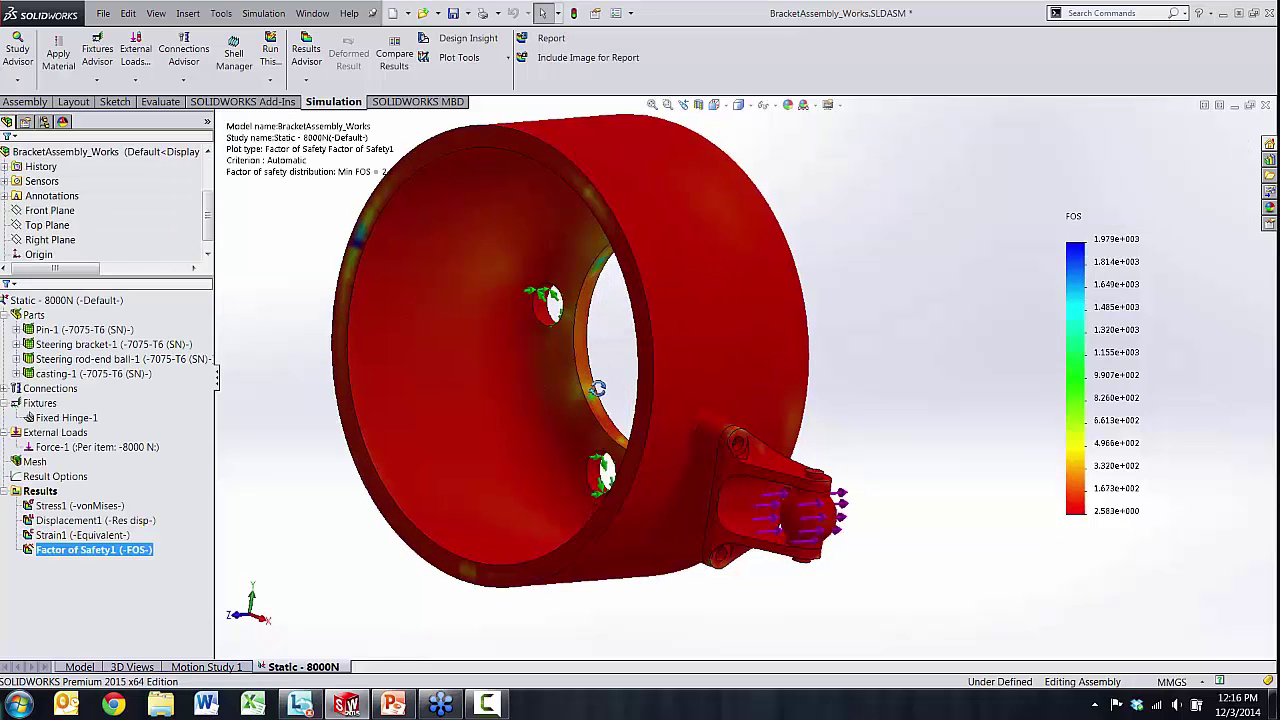
- Examine the factor of safety plot across the casting and steering bracket, including the legend's minimum value
middle_drag(597, 388, 839, 530)
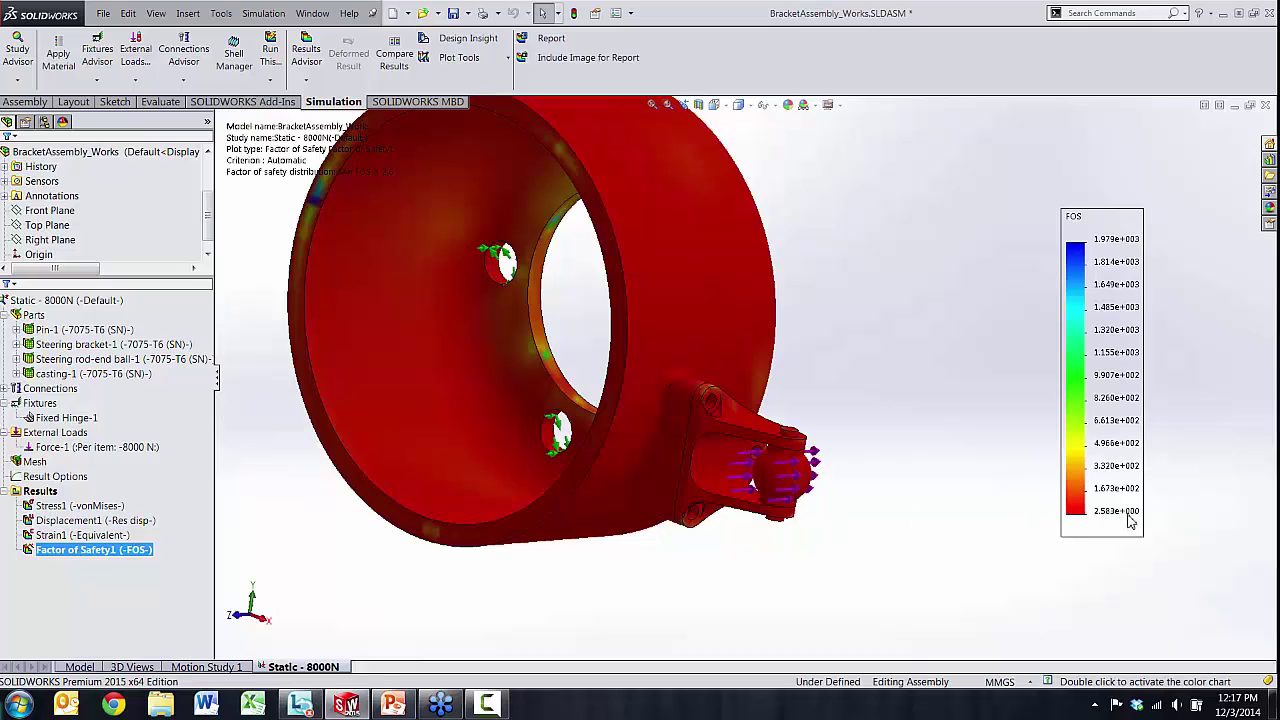
mouse_move(877, 451)
middle_down()
mouse_move(883, 440)
mouse_move(808, 338)
mouse_move(823, 300)
mouse_move(786, 274)
mouse_move(787, 288)
middle_up()
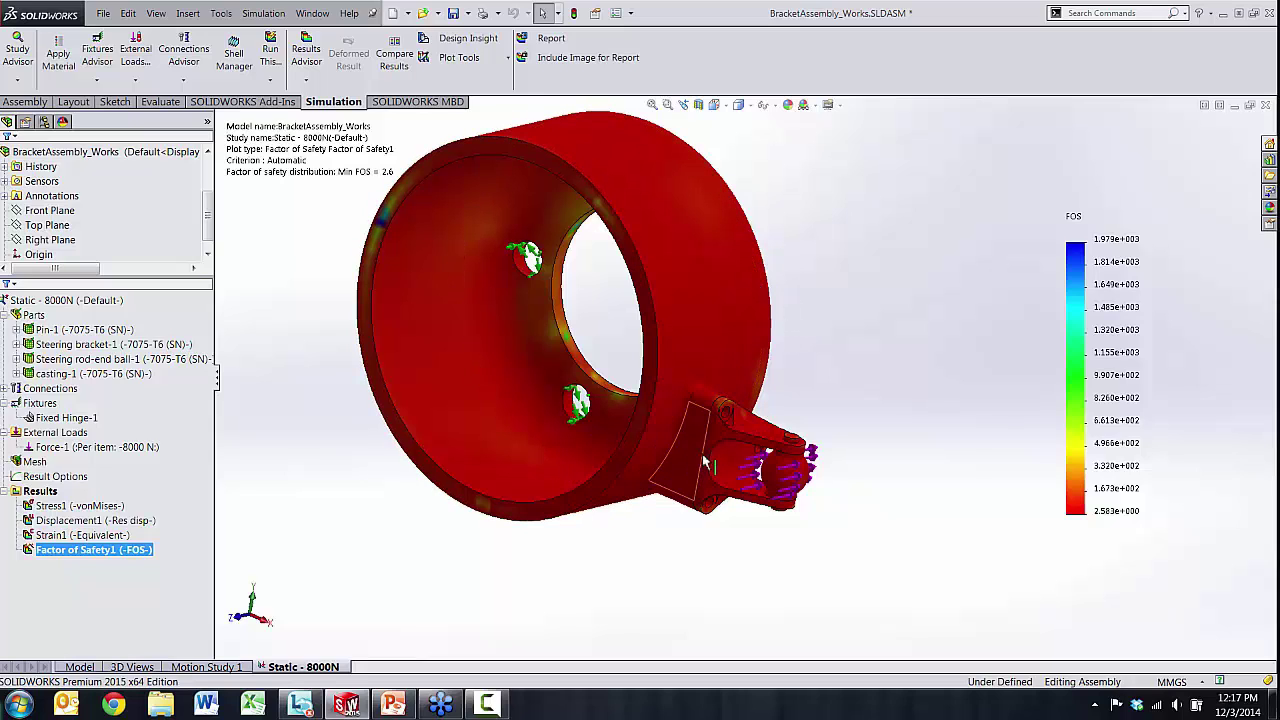
middle_drag(706, 463, 850, 350)
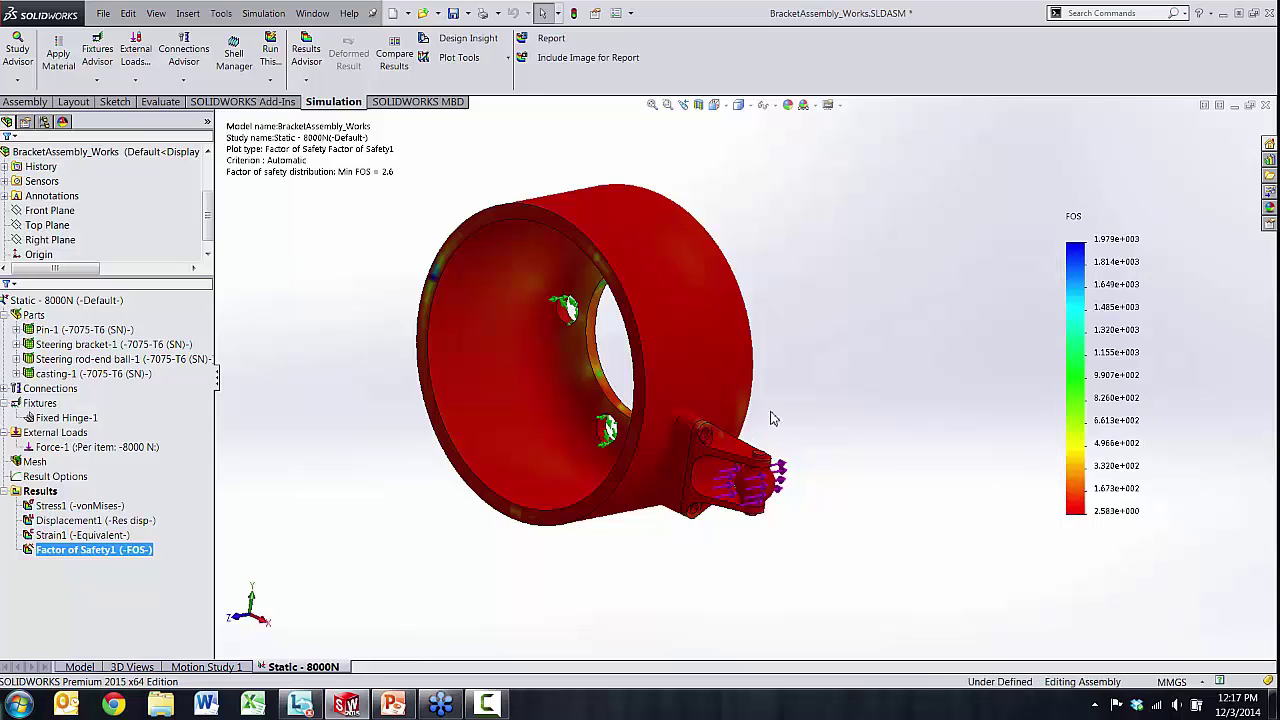
scroll(790, 403, down, 2)
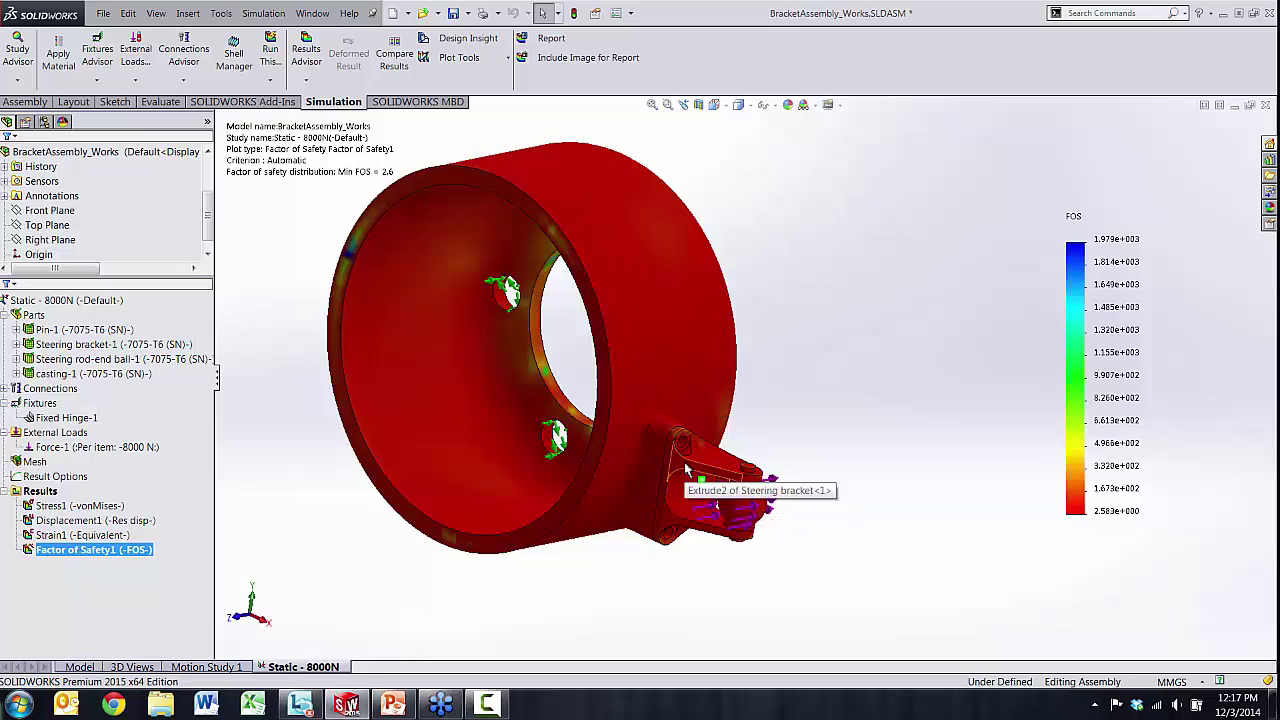
scroll(695, 470, down, 2)
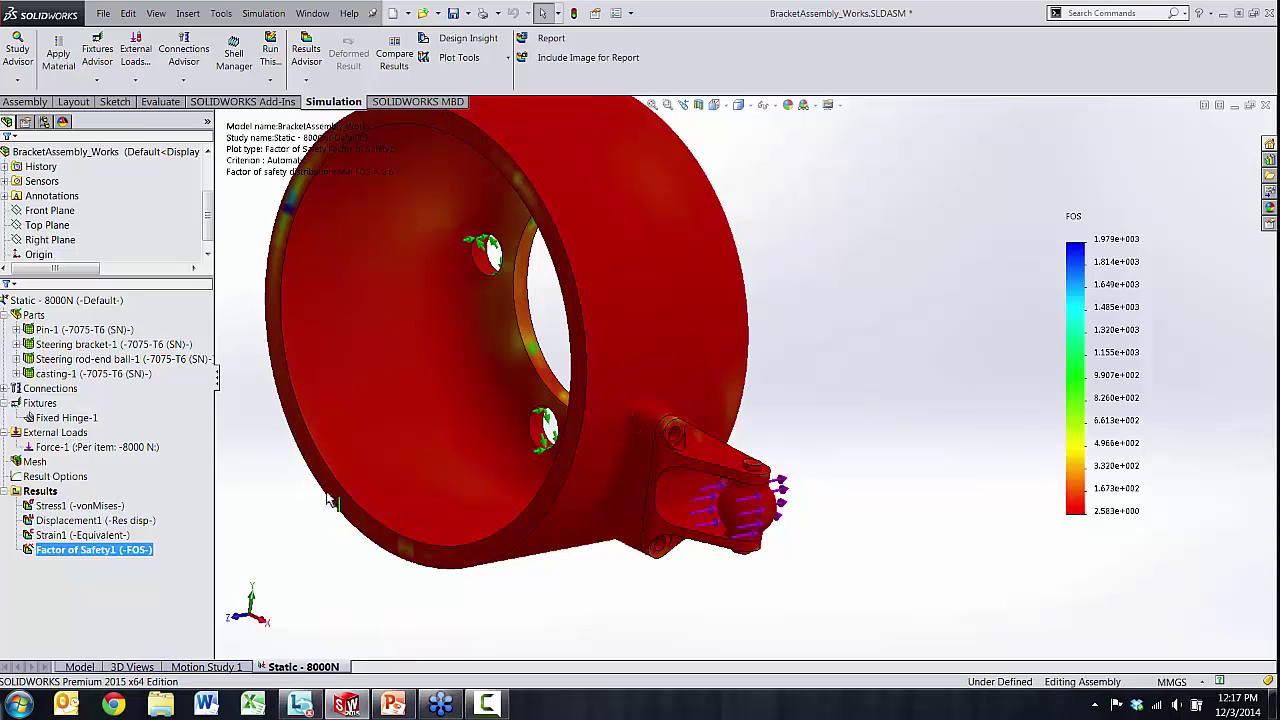
middle_drag(333, 503, 489, 424)
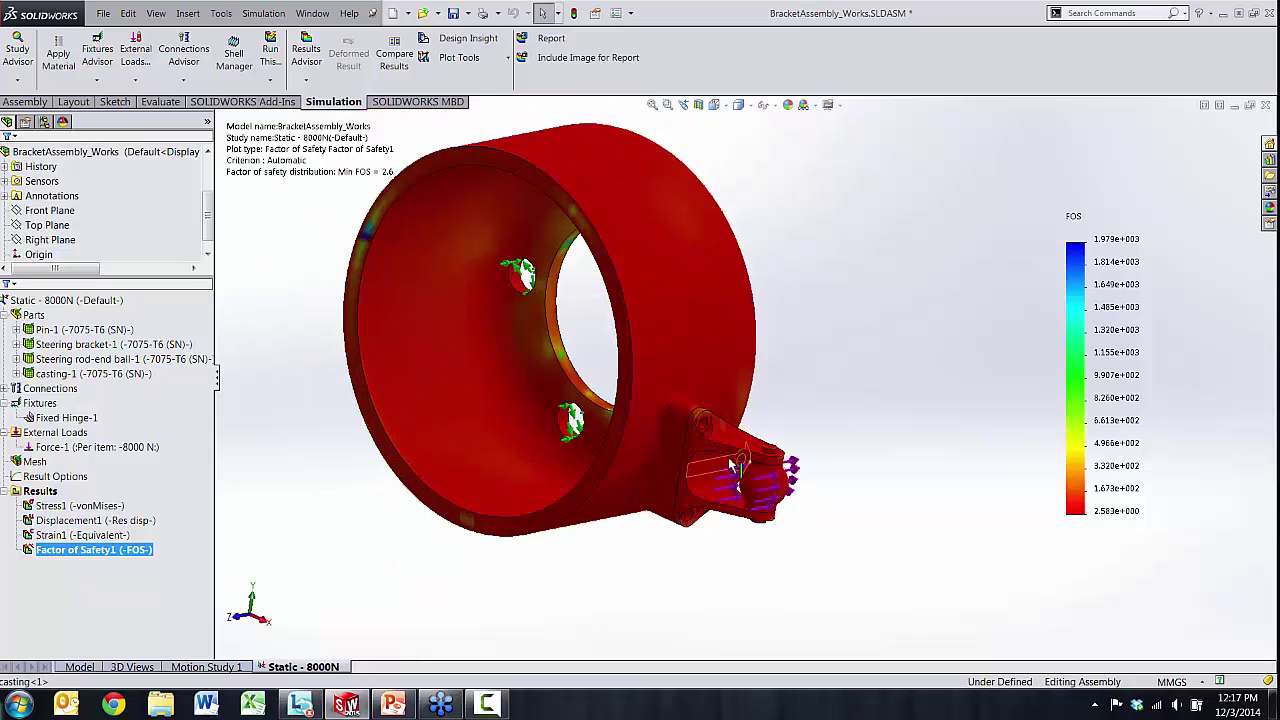
- Add a Trend Tracker to the Static - 8000N study and expand its contents
right_click(101, 303)
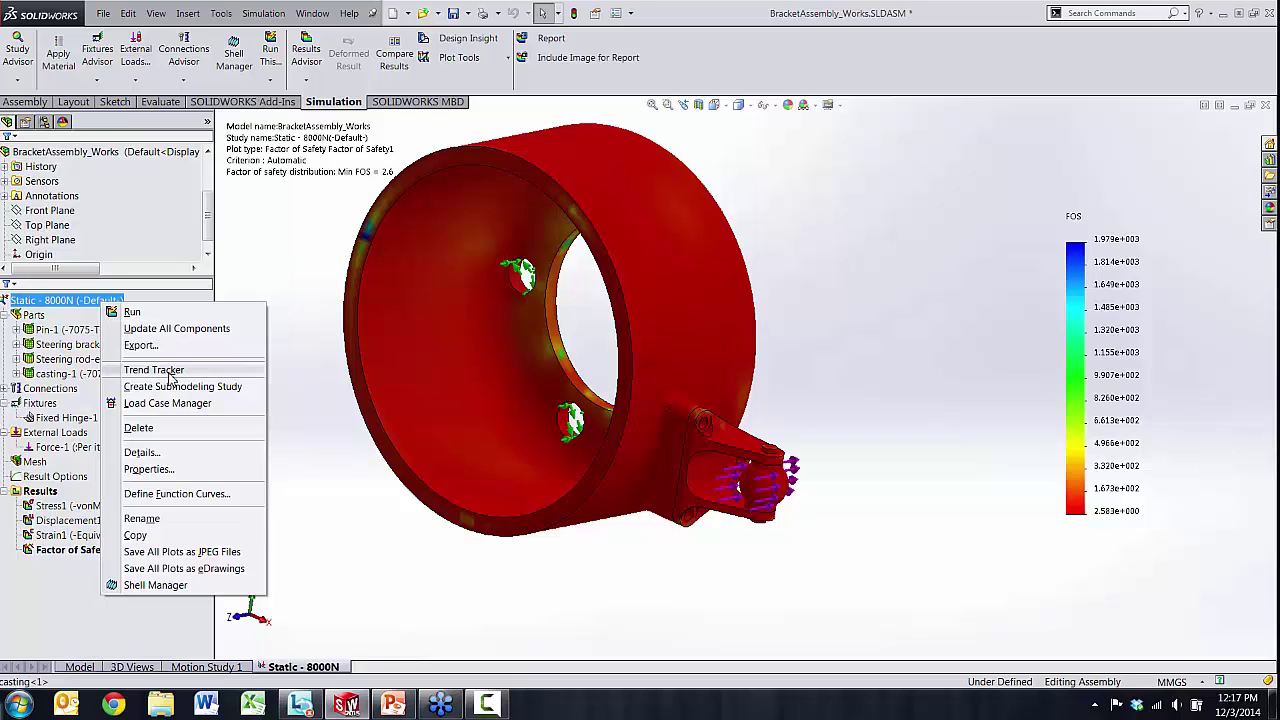
click(153, 370)
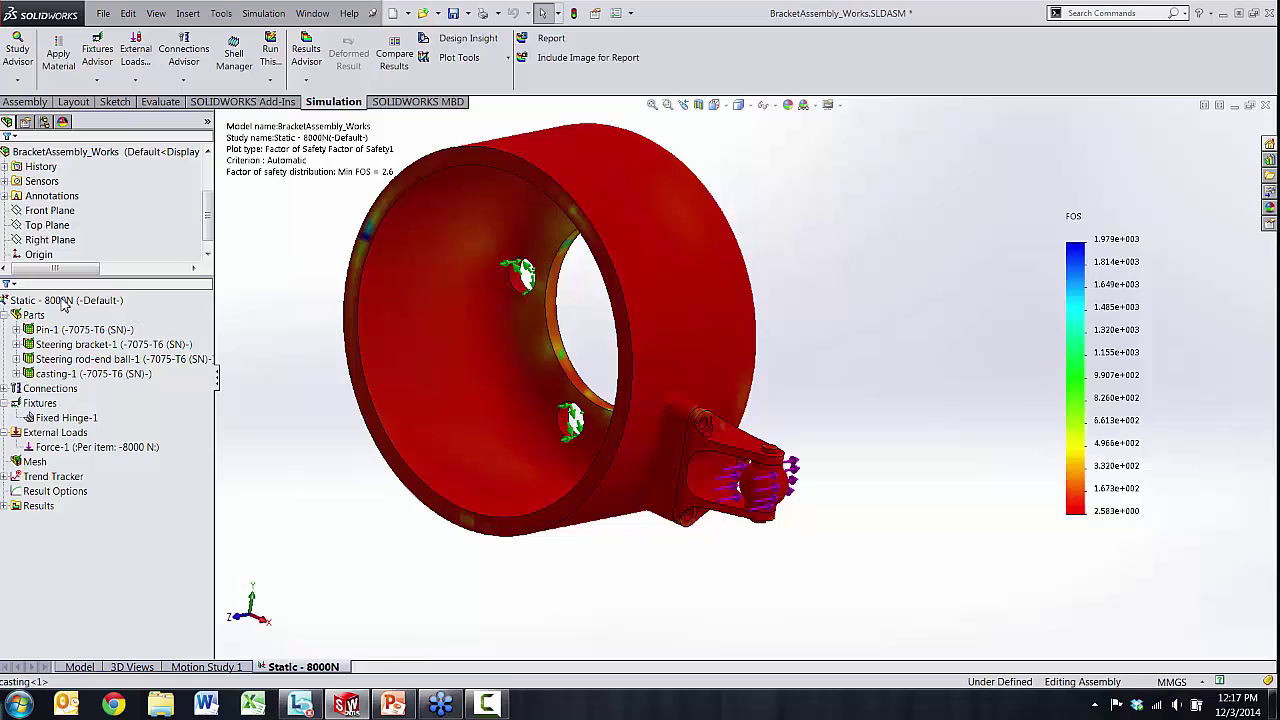
click(5, 477)
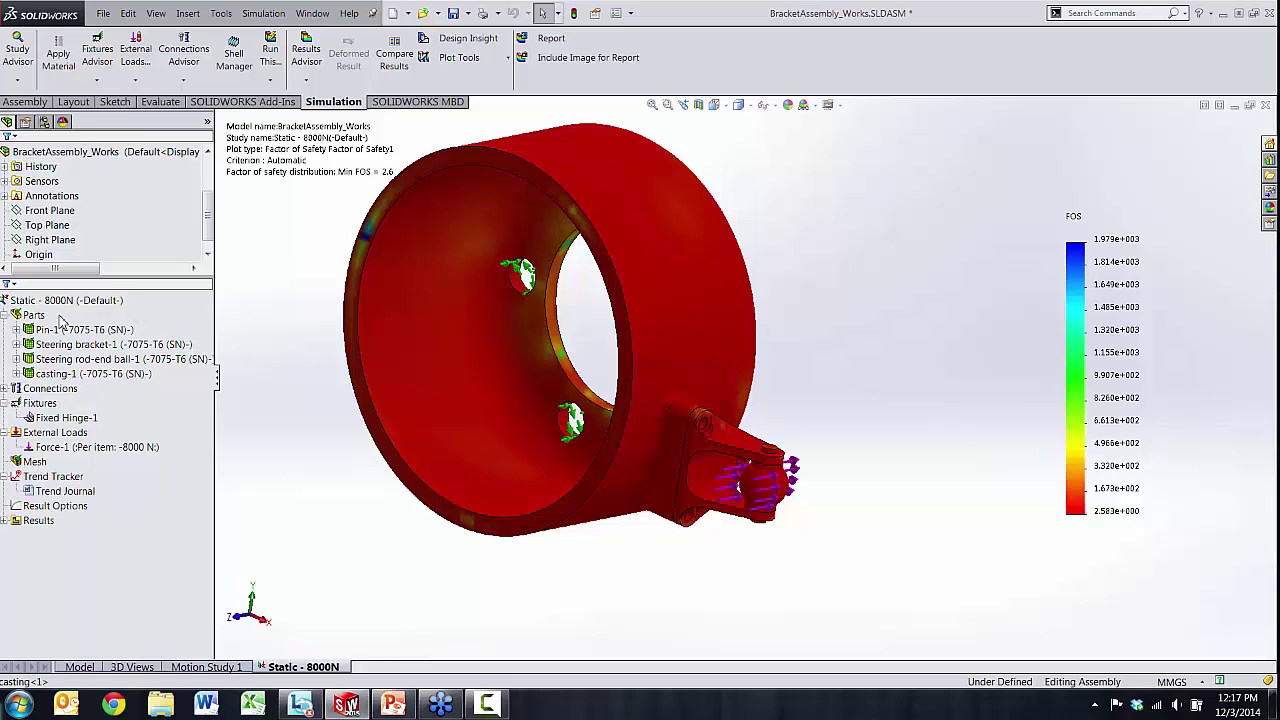
- Set the current study results as the Trend Tracker baseline, allowing the existing model to be saved
right_click(50, 484)
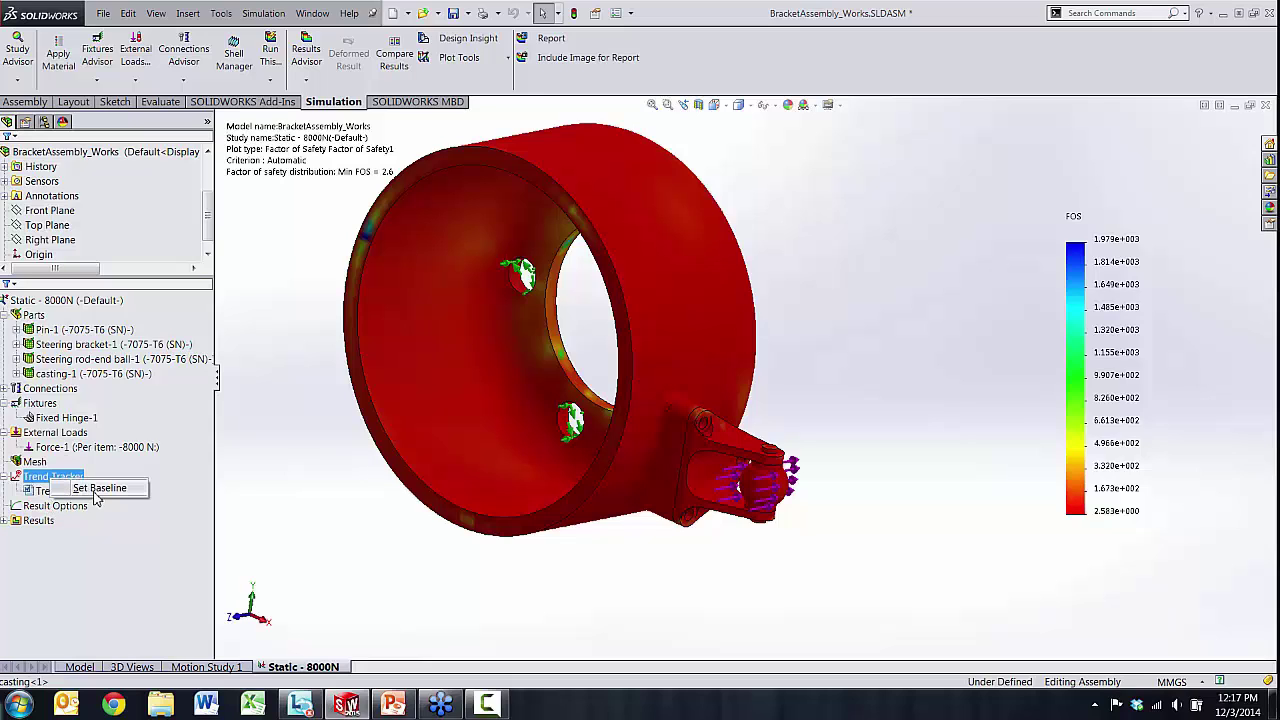
click(82, 492)
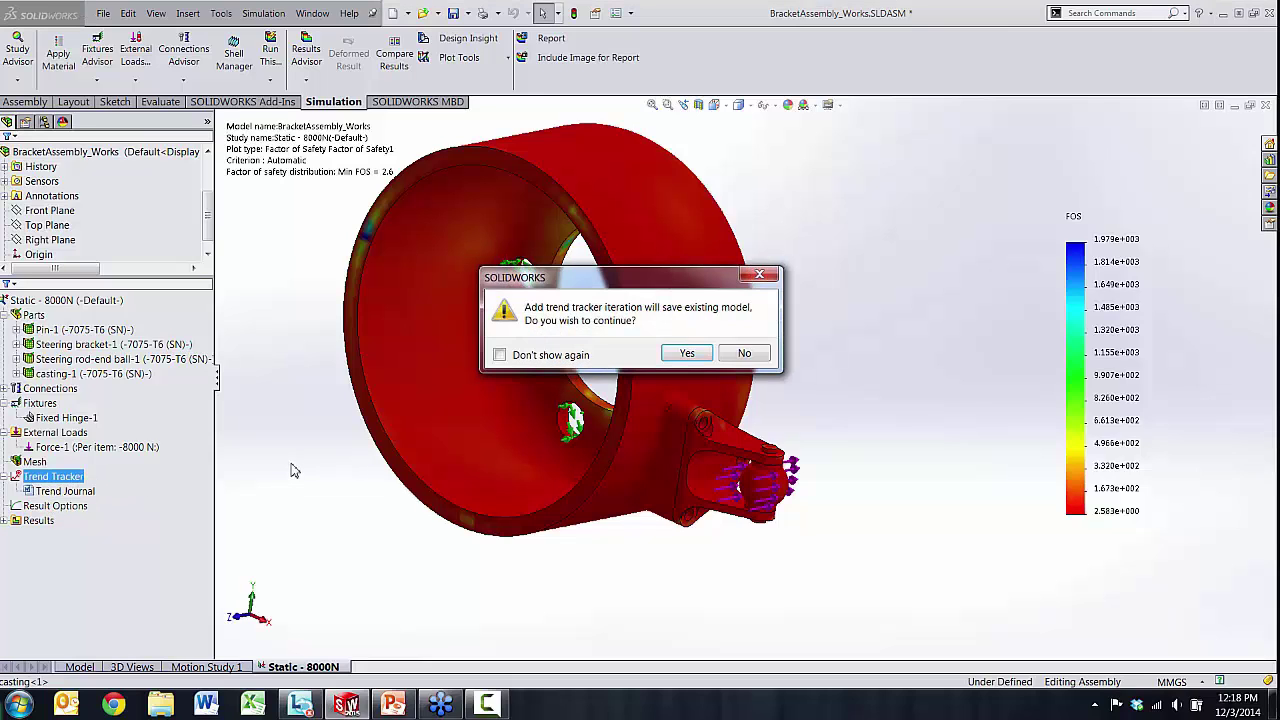
click(687, 353)
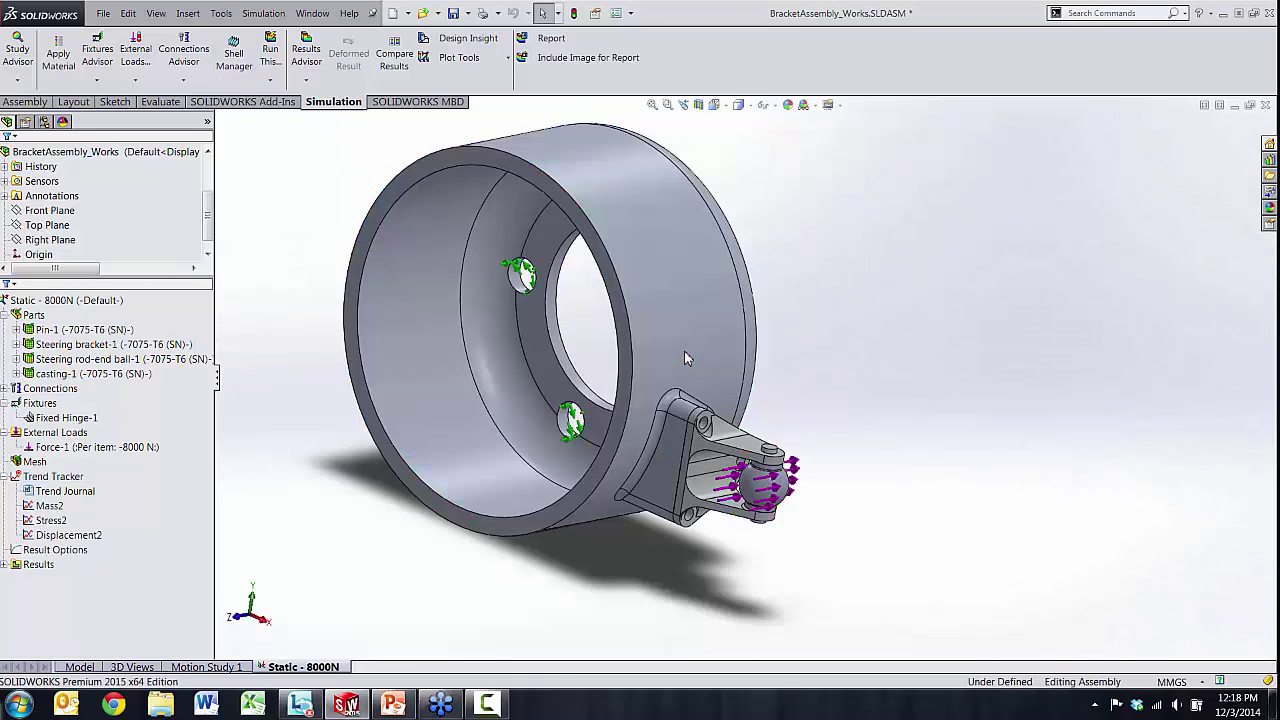
click(637, 389)
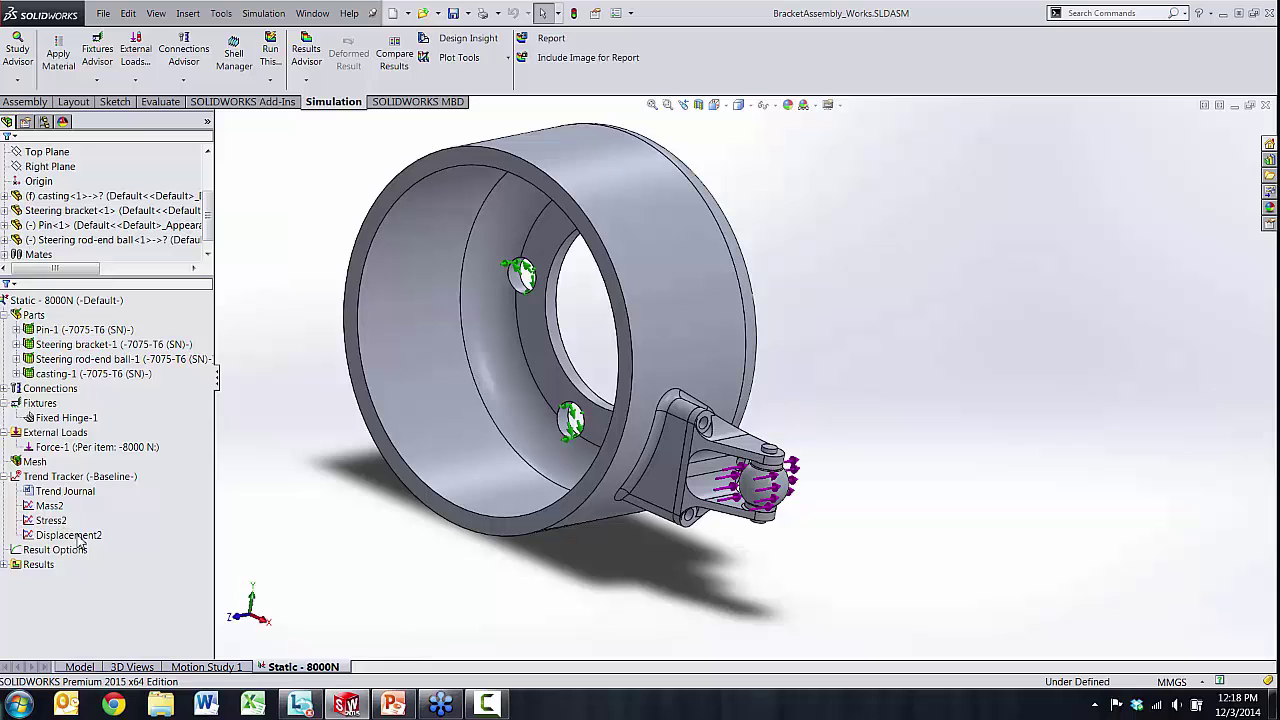
- Review the mass and von Mises stress trend graphs of the Trend Tracker baseline, closing each one after viewing
middle_drag(466, 443, 458, 385)
double_click(49, 506)
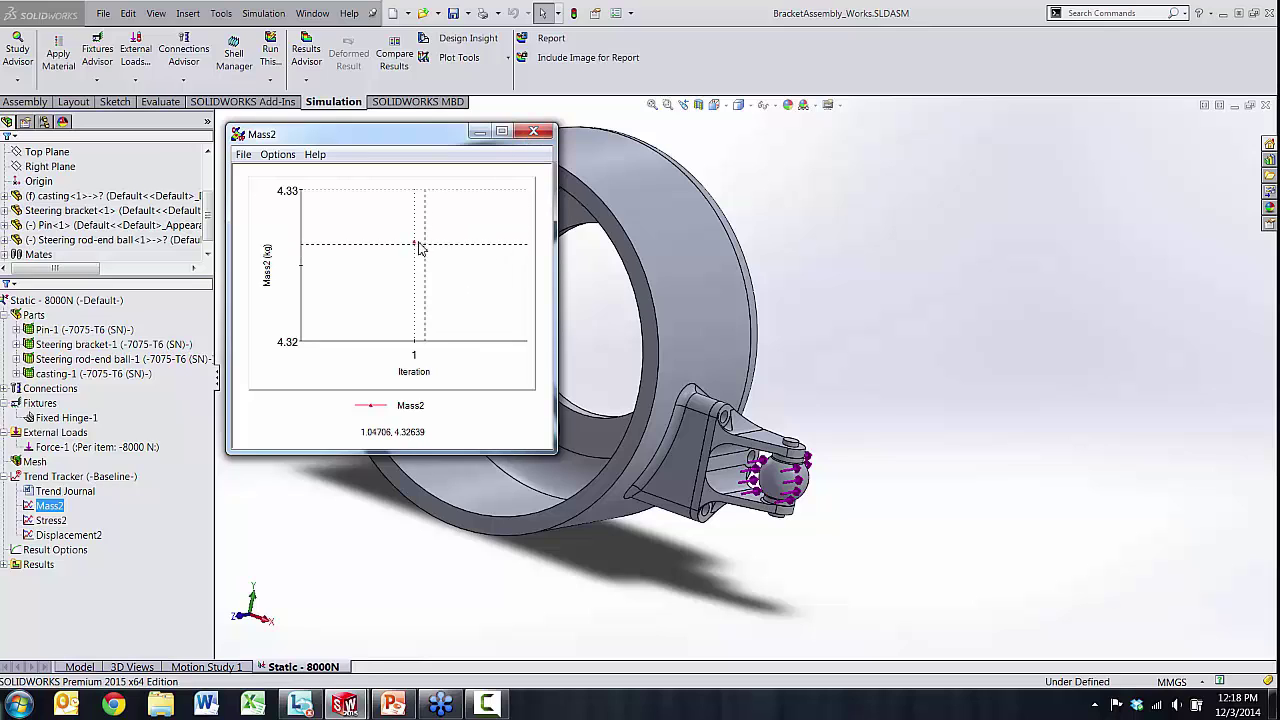
click(533, 131)
double_click(52, 521)
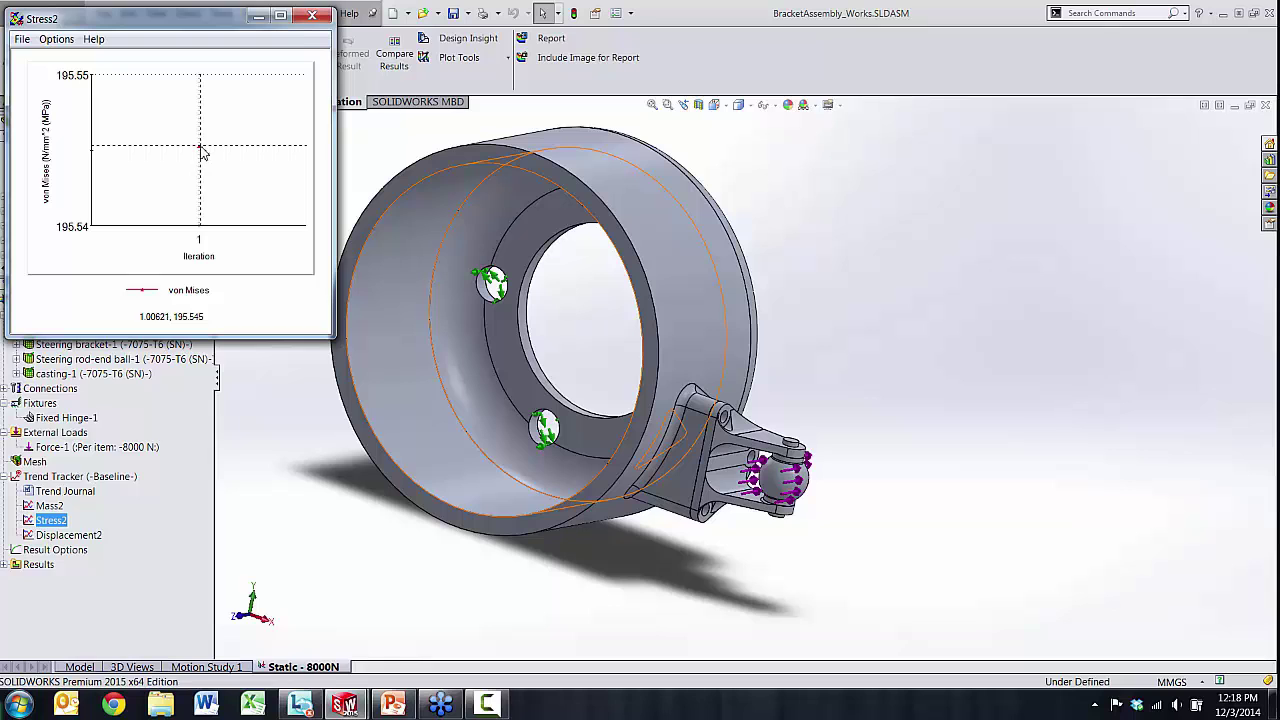
click(312, 18)
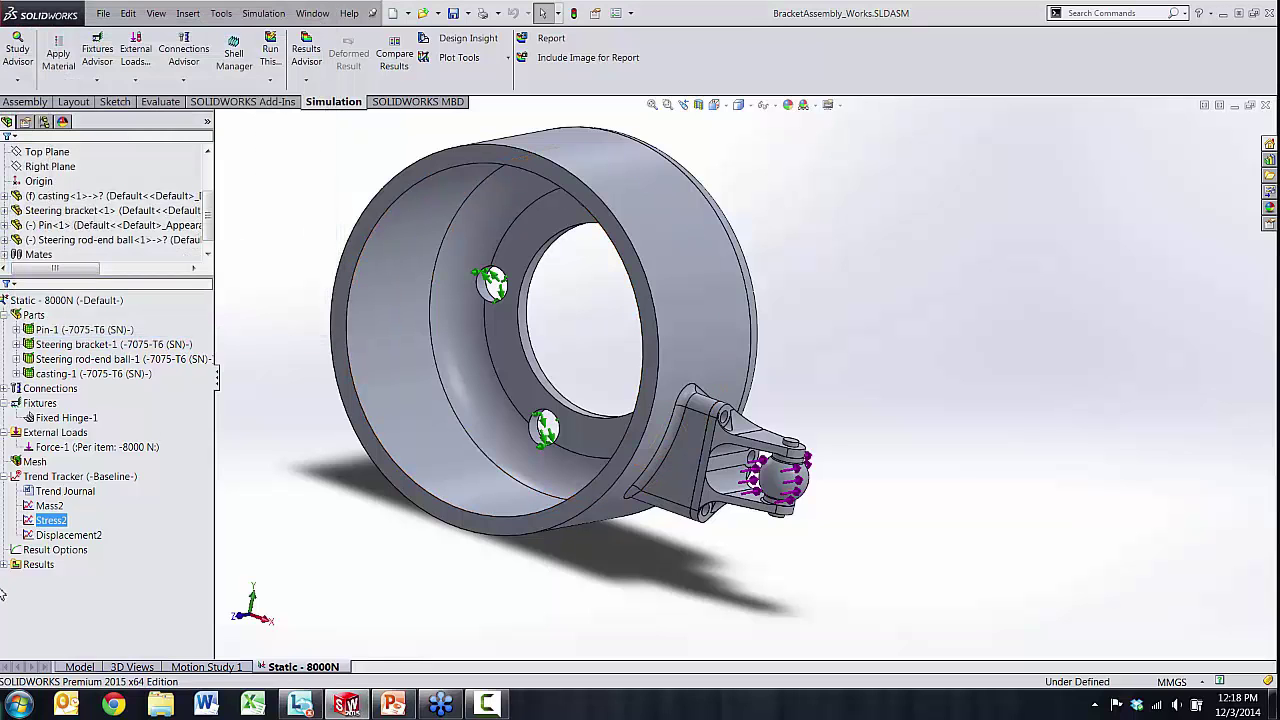
- Isolate the steering bracket so that it is the only component displayed in the assembly
middle_drag(432, 434, 490, 400)
scroll(550, 363, up, 3)
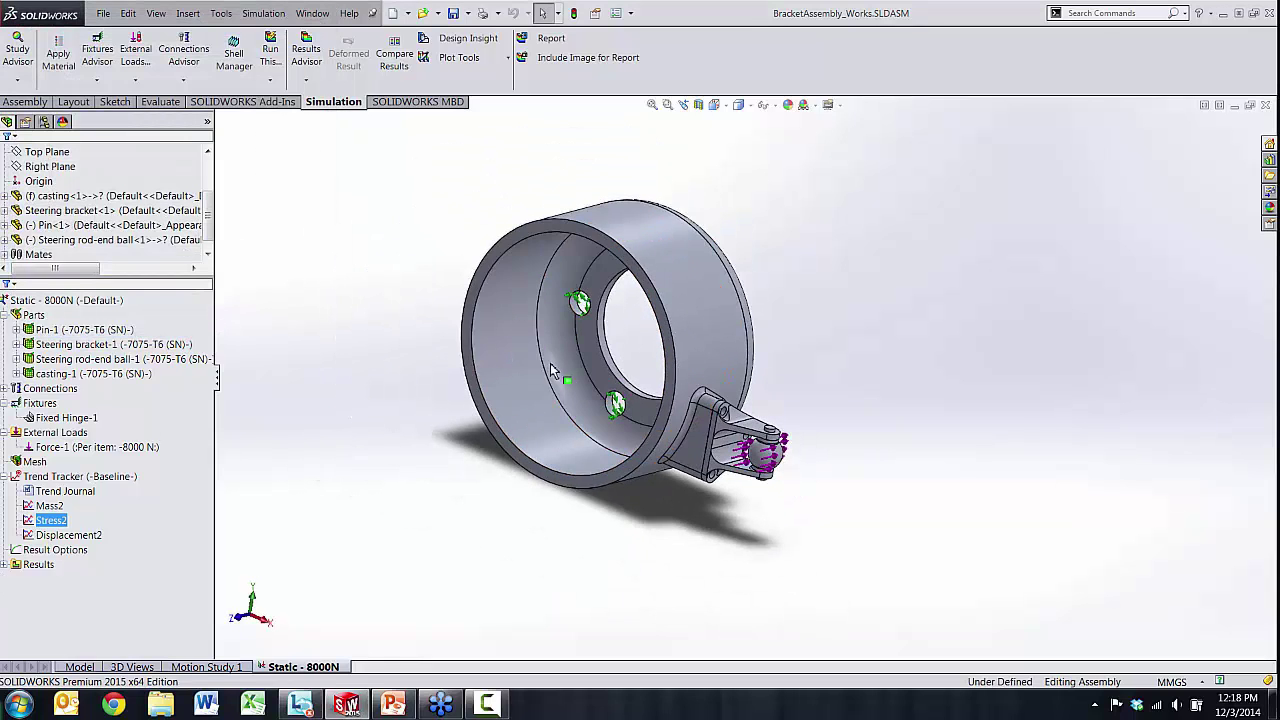
scroll(699, 272, down, 2)
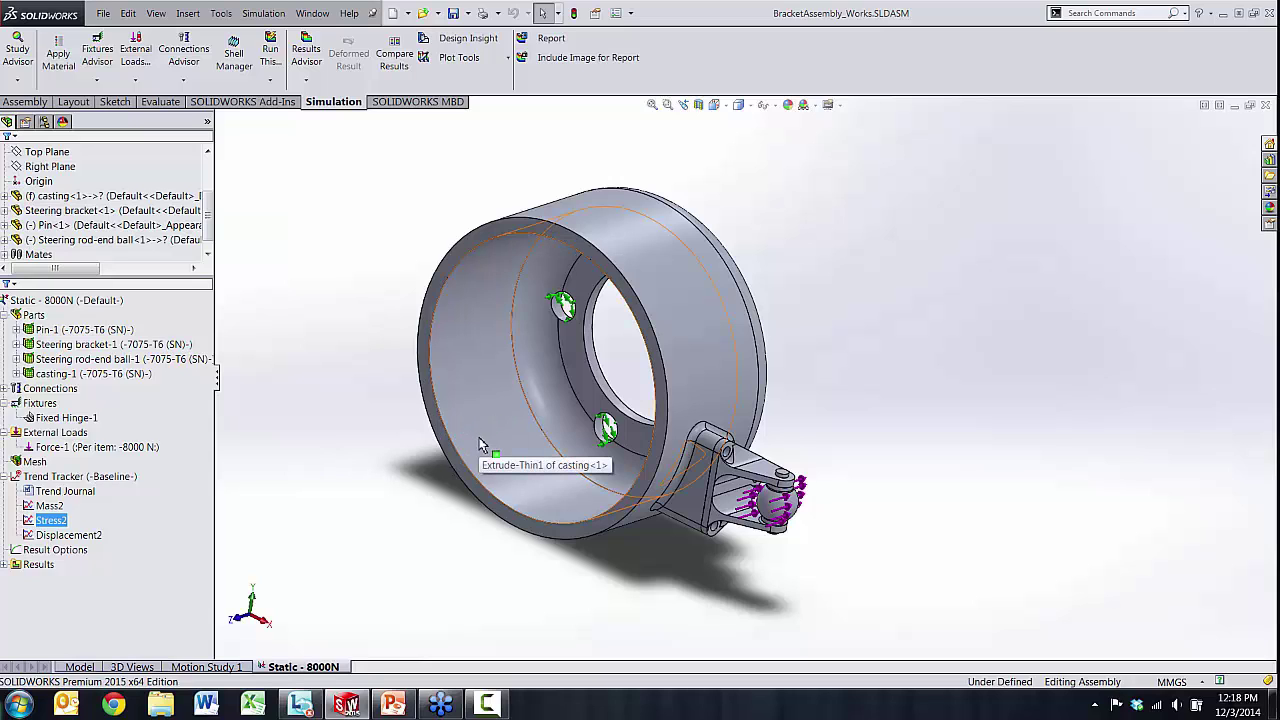
middle_drag(484, 444, 775, 403)
scroll(853, 380, down, 5)
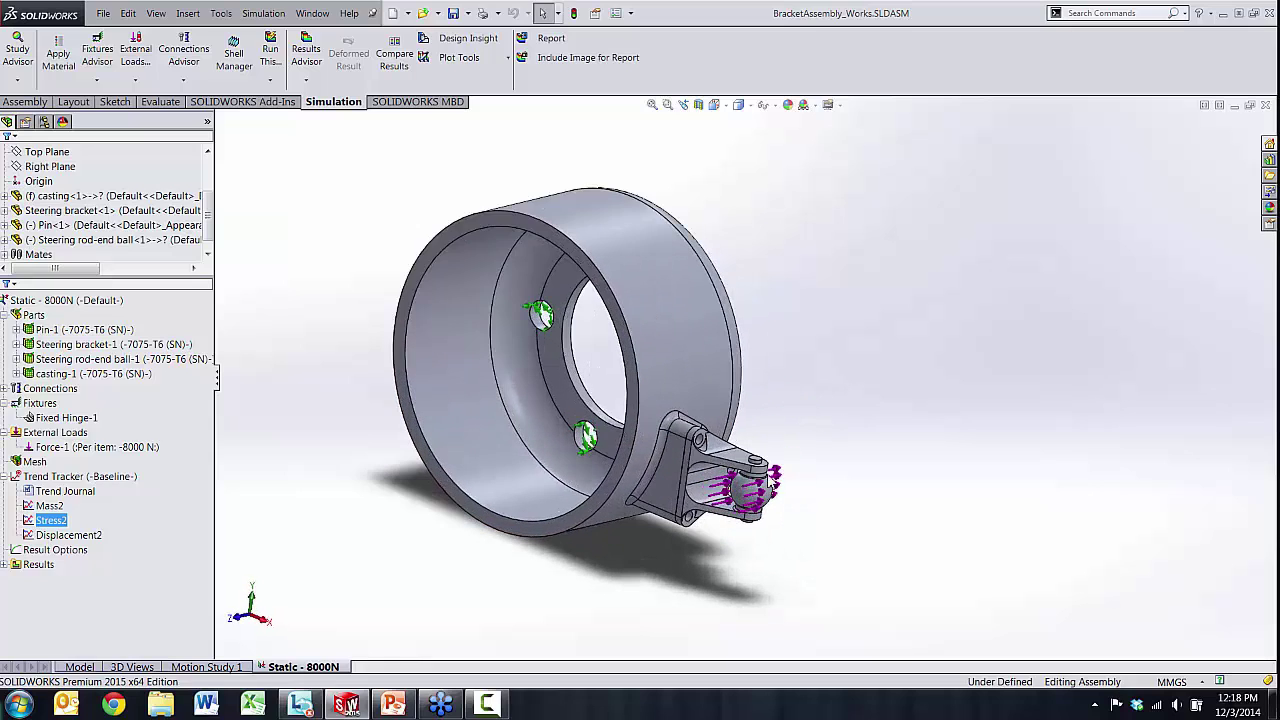
scroll(790, 314, up, 4)
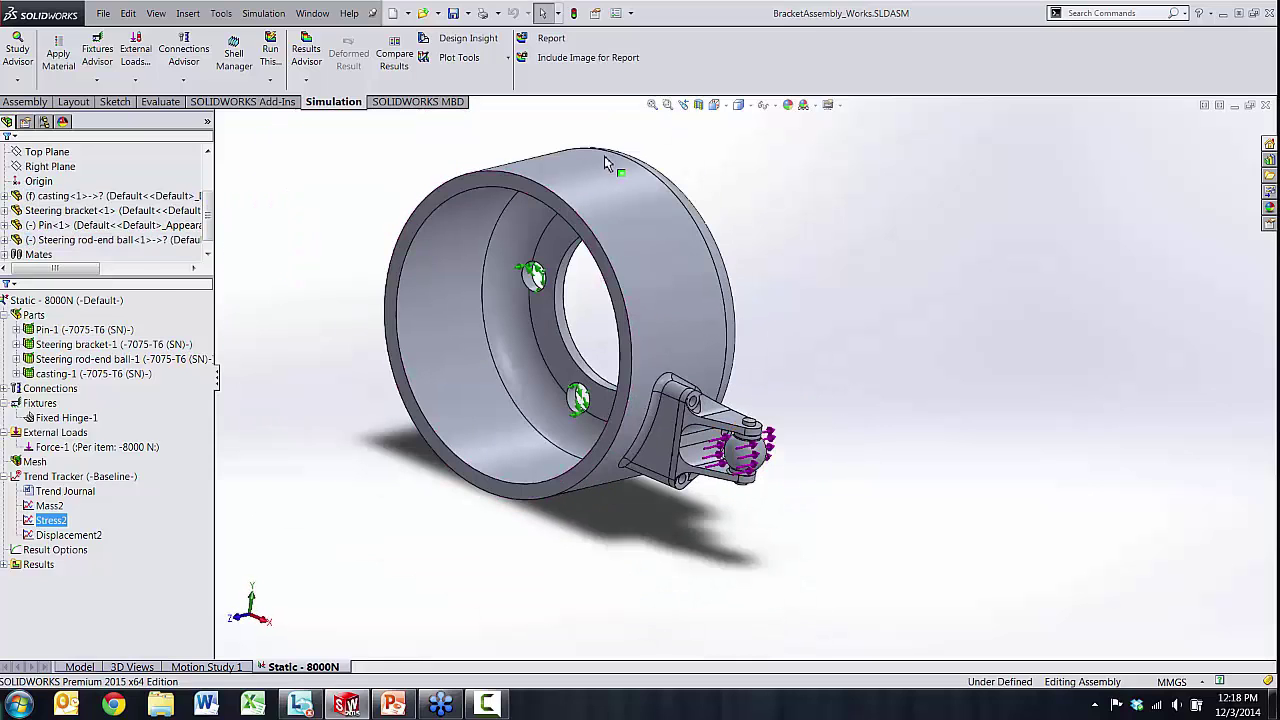
scroll(719, 426, down, 2)
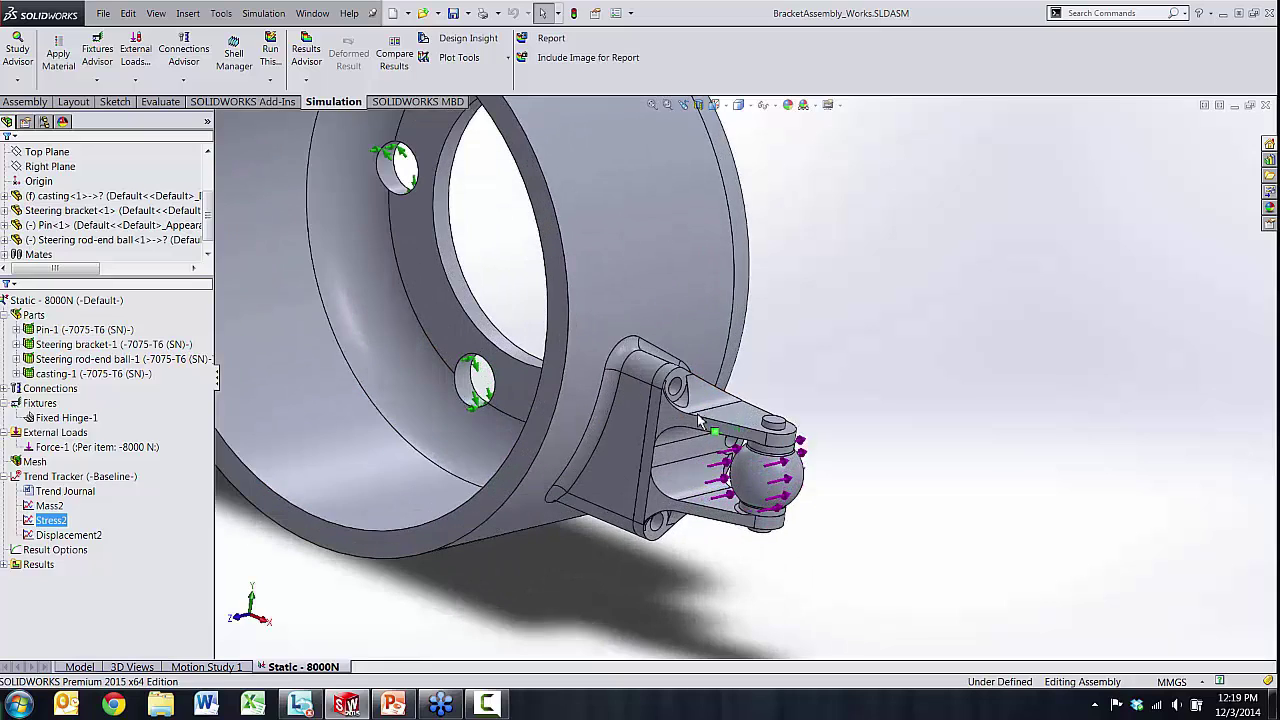
right_click(730, 423)
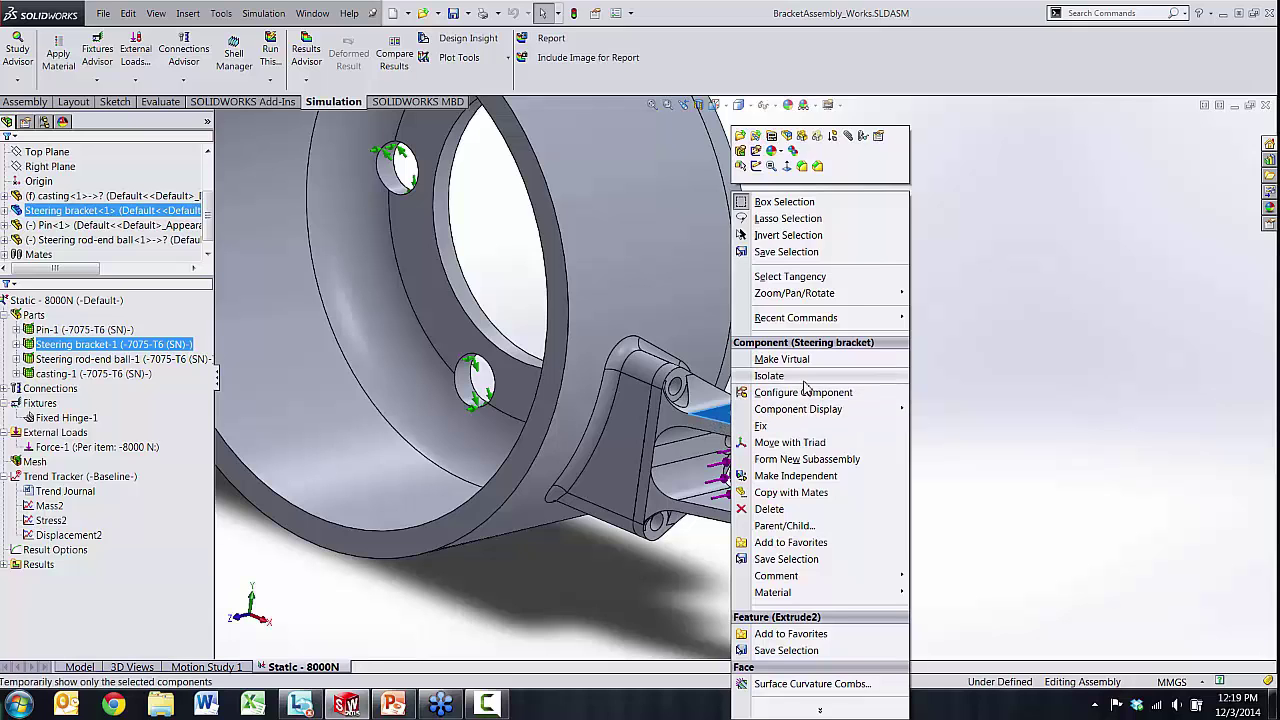
click(768, 375)
middle_drag(683, 497, 346, 231)
scroll(695, 361, down, 2)
- Hide the simulation load and fixture symbols around the isolated steering bracket
click(763, 104)
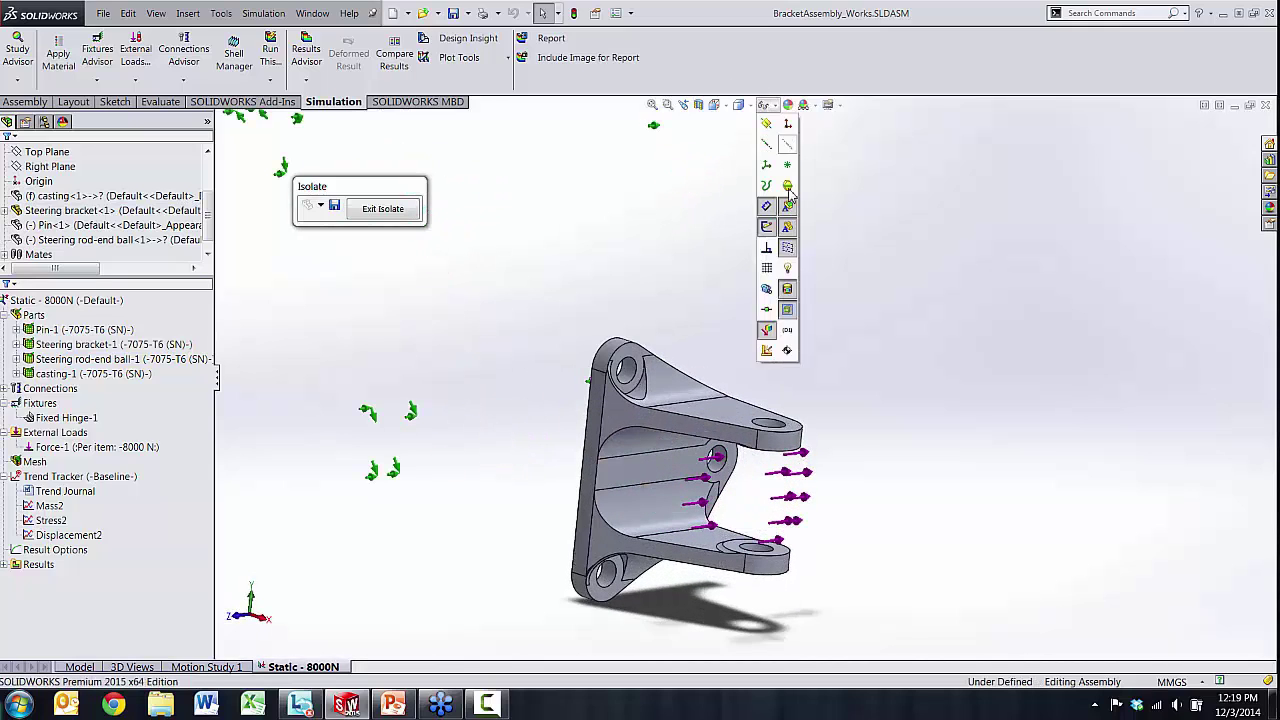
click(766, 330)
middle_drag(643, 194, 634, 196)
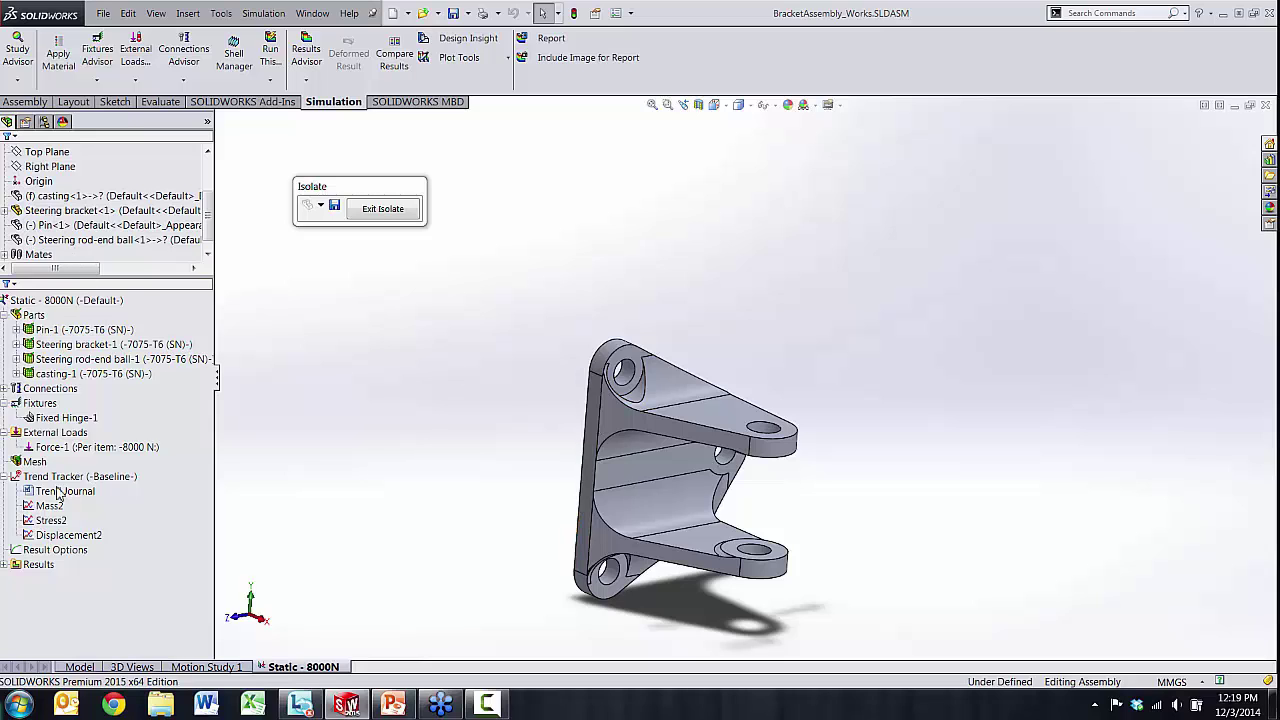
- Start a new Design Insight plot in the results of the Static - 8000N study
click(4, 564)
right_click(38, 564)
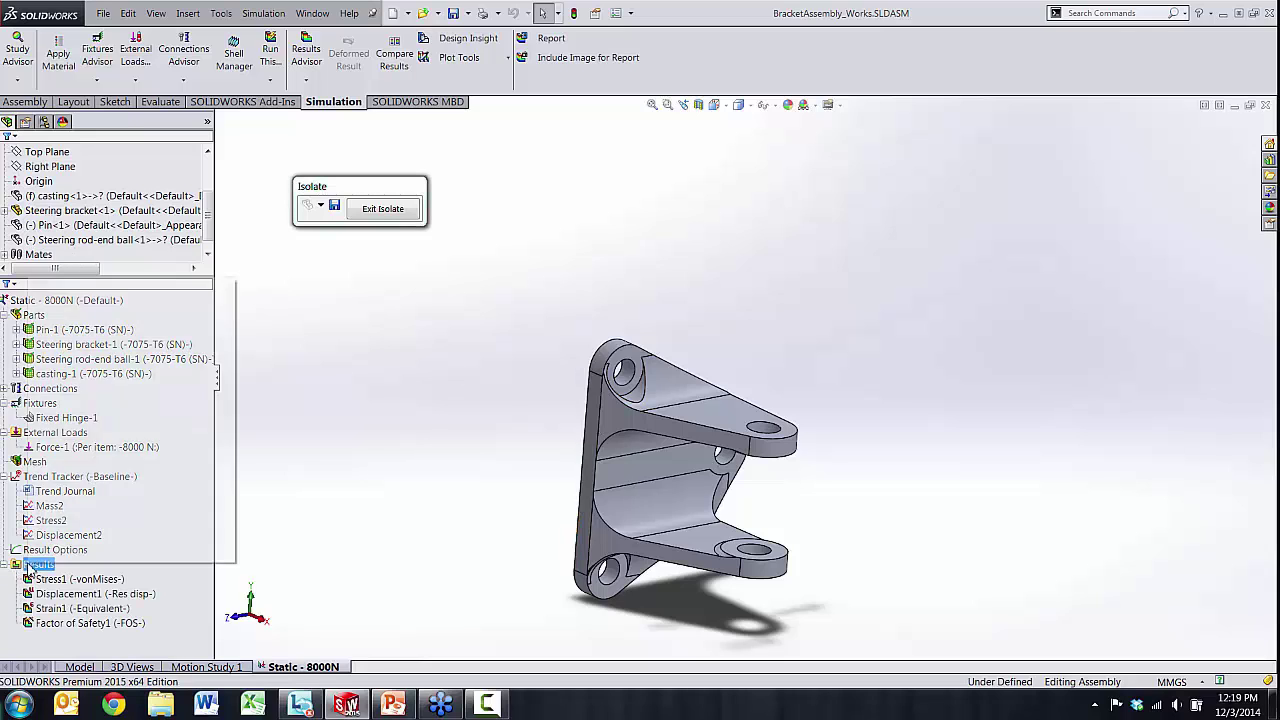
click(147, 381)
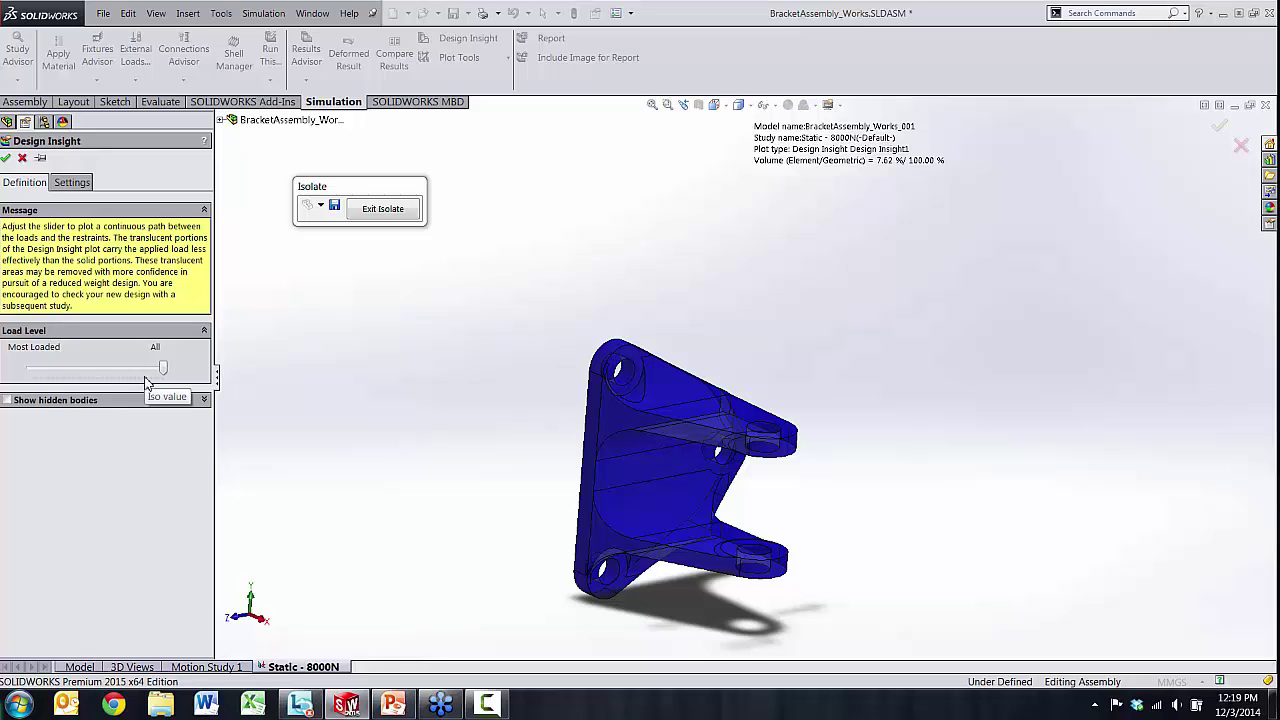
middle_drag(626, 440, 655, 436)
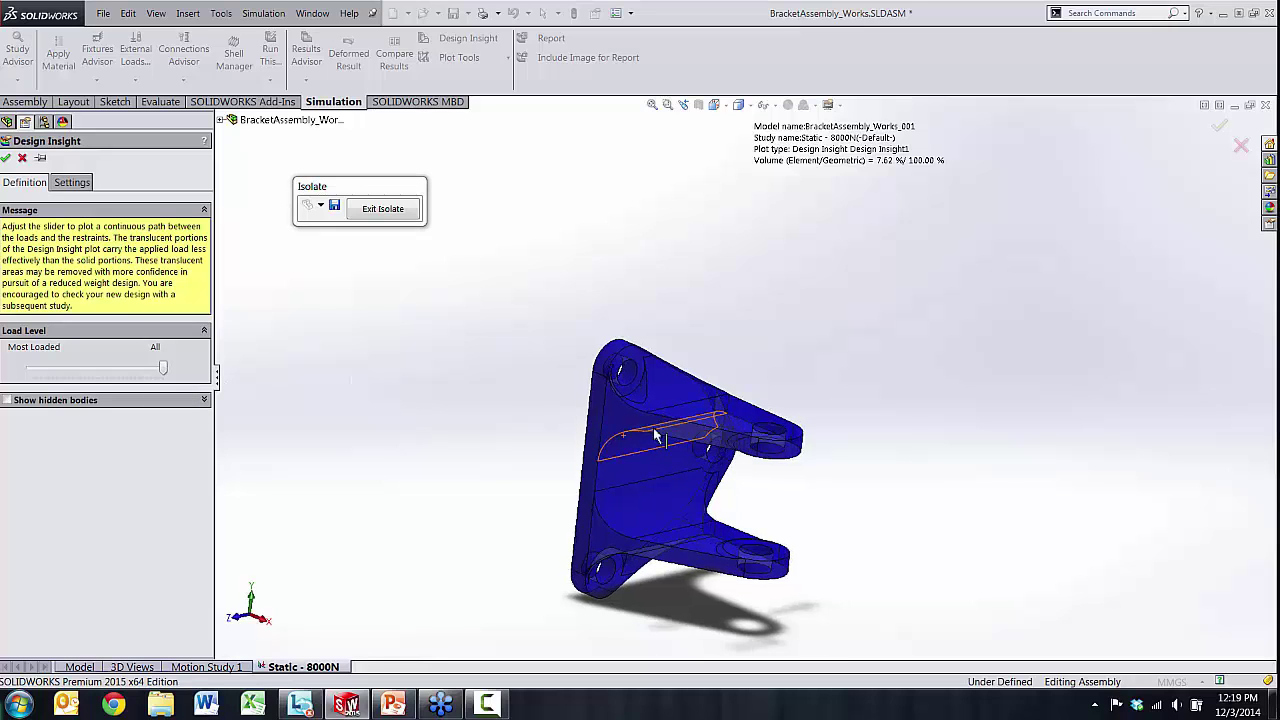
scroll(655, 436, down, 3)
middle_drag(600, 555, 490, 495)
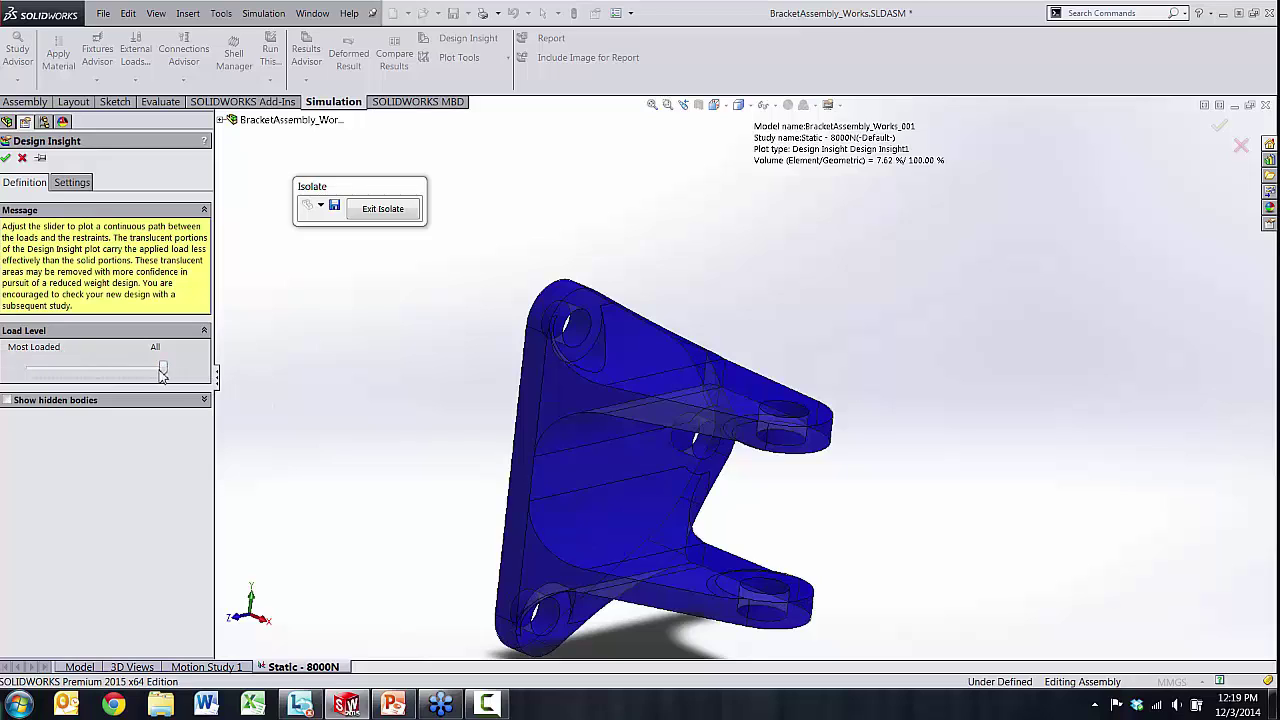
- Lower the Design Insight load level to just below All, keeping about 81% of the geometric volume, and inspect the bracket's load path
drag(163, 368, 157, 370)
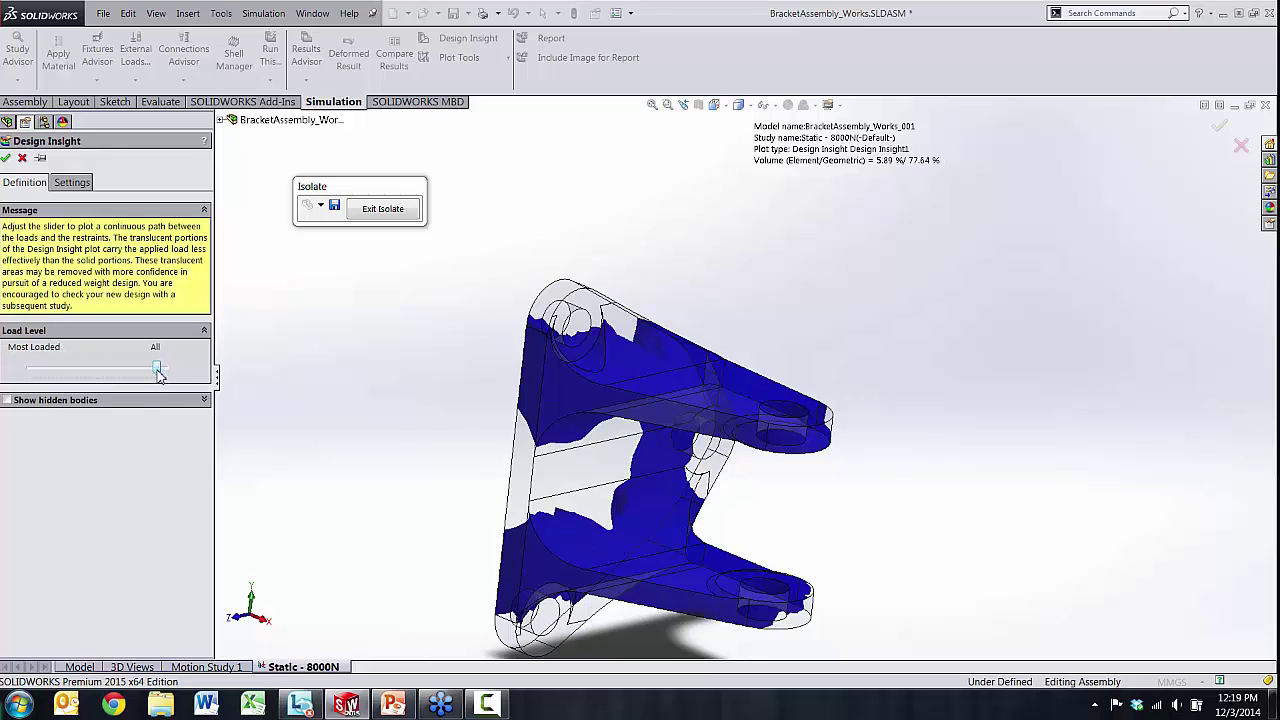
middle_drag(617, 428, 686, 425)
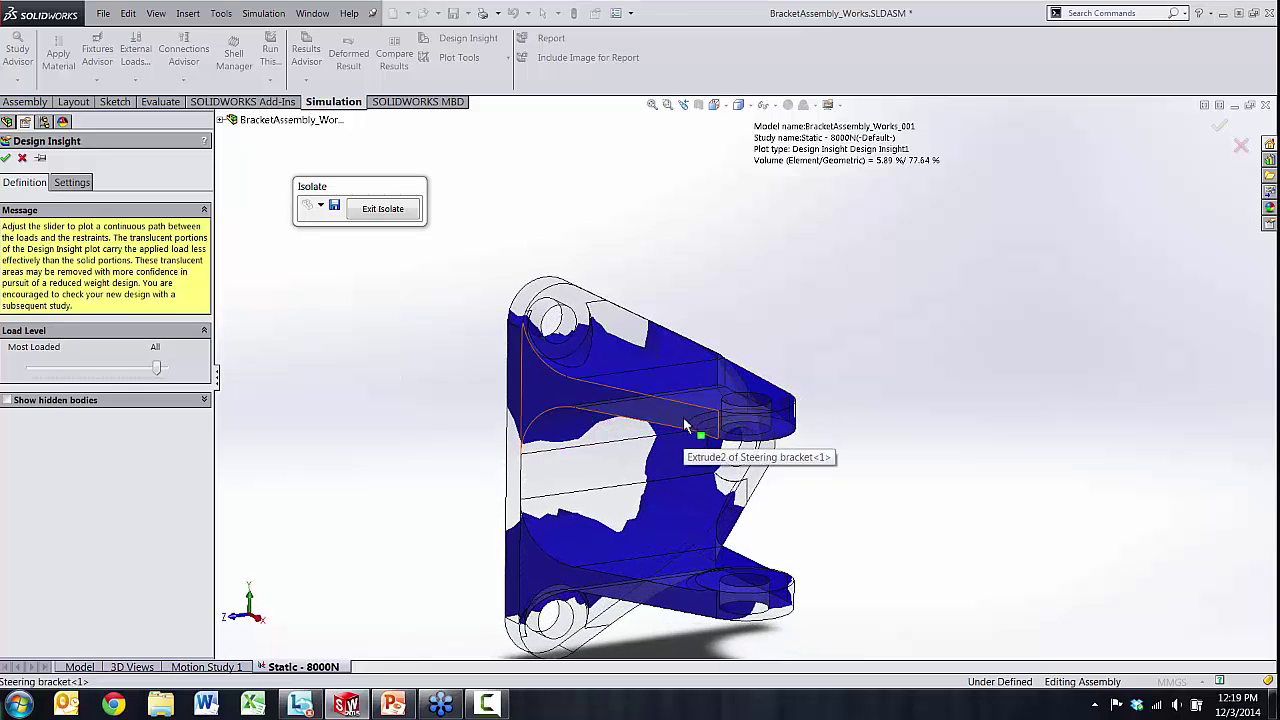
middle_drag(683, 417, 715, 488)
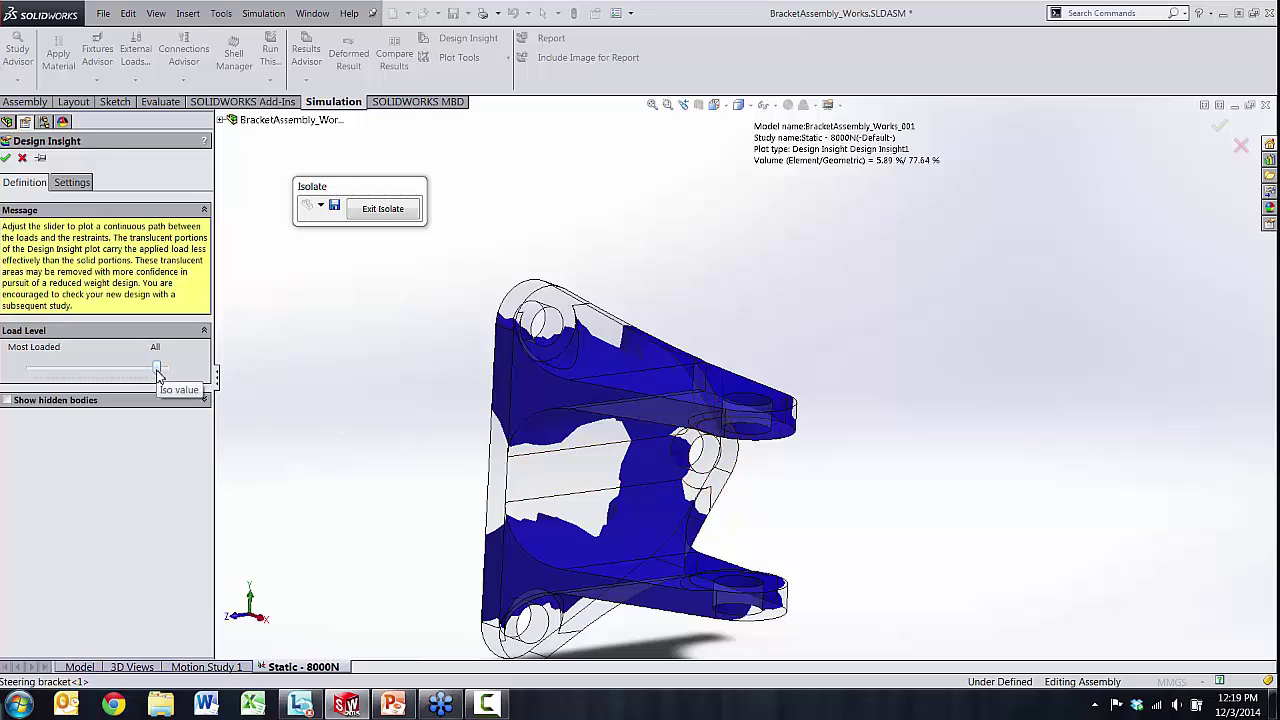
drag(160, 372, 163, 376)
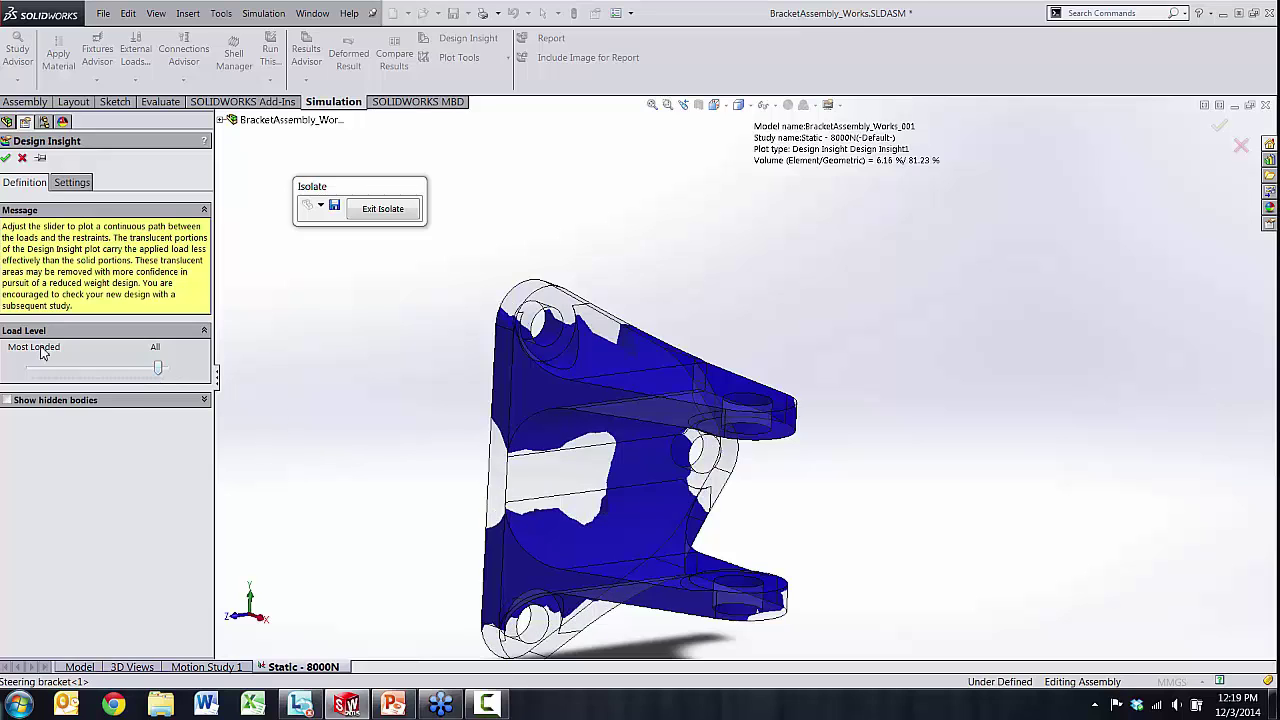
middle_drag(437, 498, 520, 457)
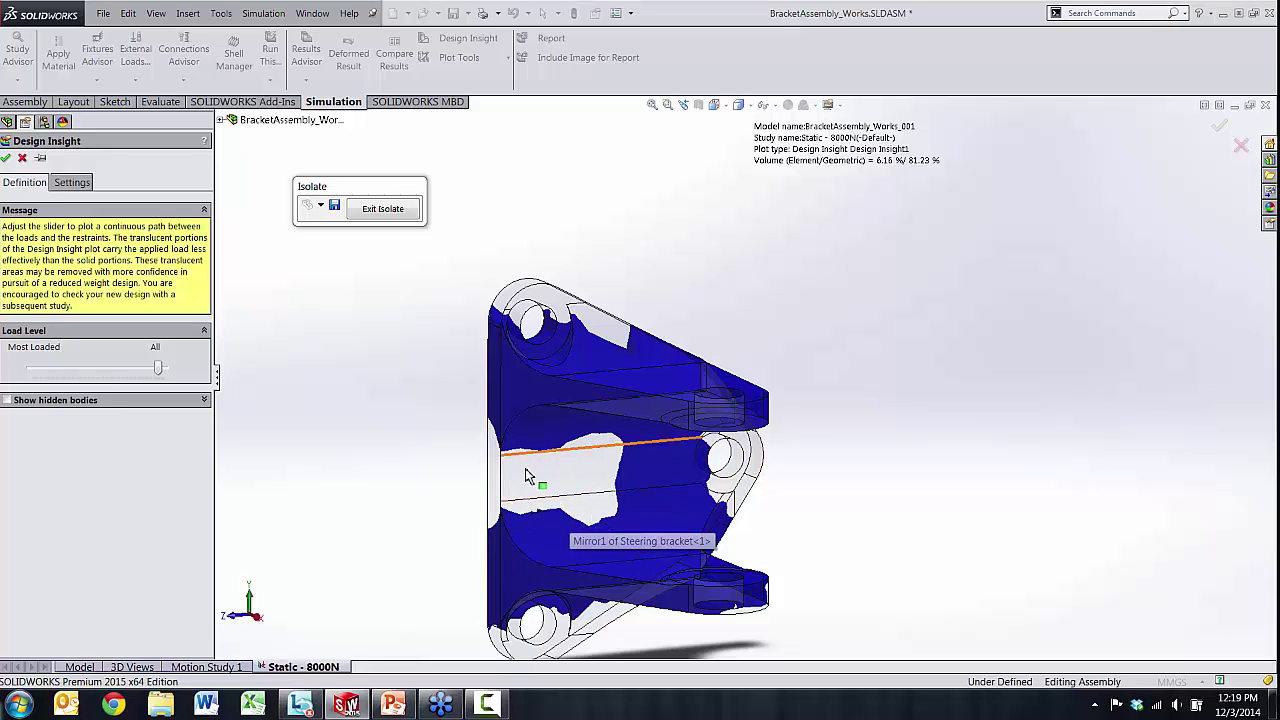
middle_drag(523, 477, 443, 366)
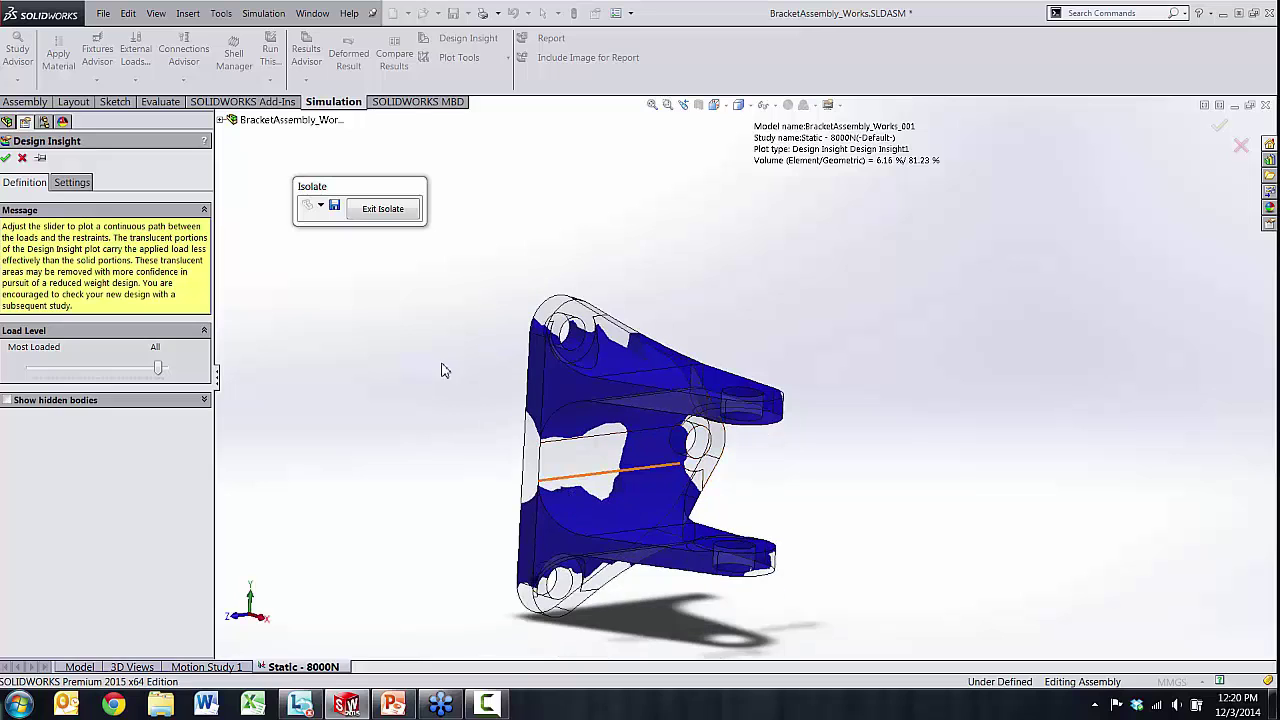
- Exit the bracket's isolated display and accept the Design Insight plot for the whole assembly
click(383, 209)
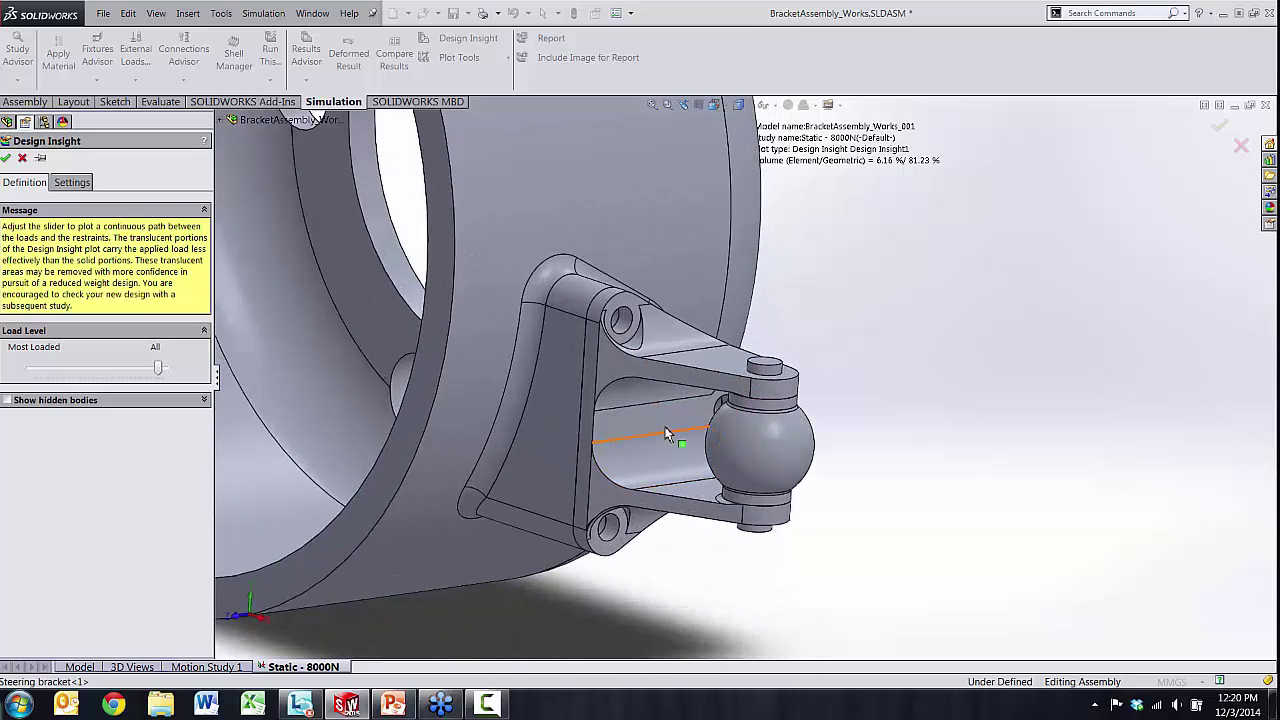
click(7, 159)
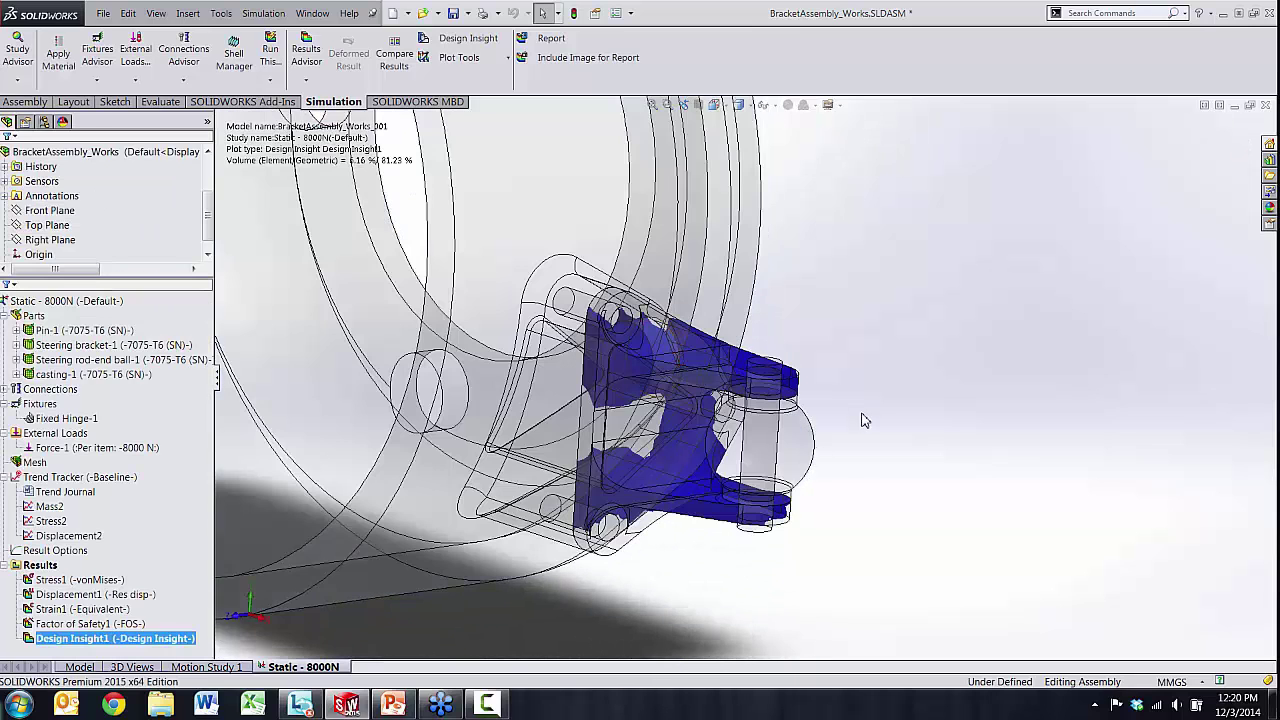
scroll(835, 424, up, 5)
middle_drag(781, 381, 372, 428)
- Show the von Mises stress plot in place of the Design Insight plot
right_click(170, 638)
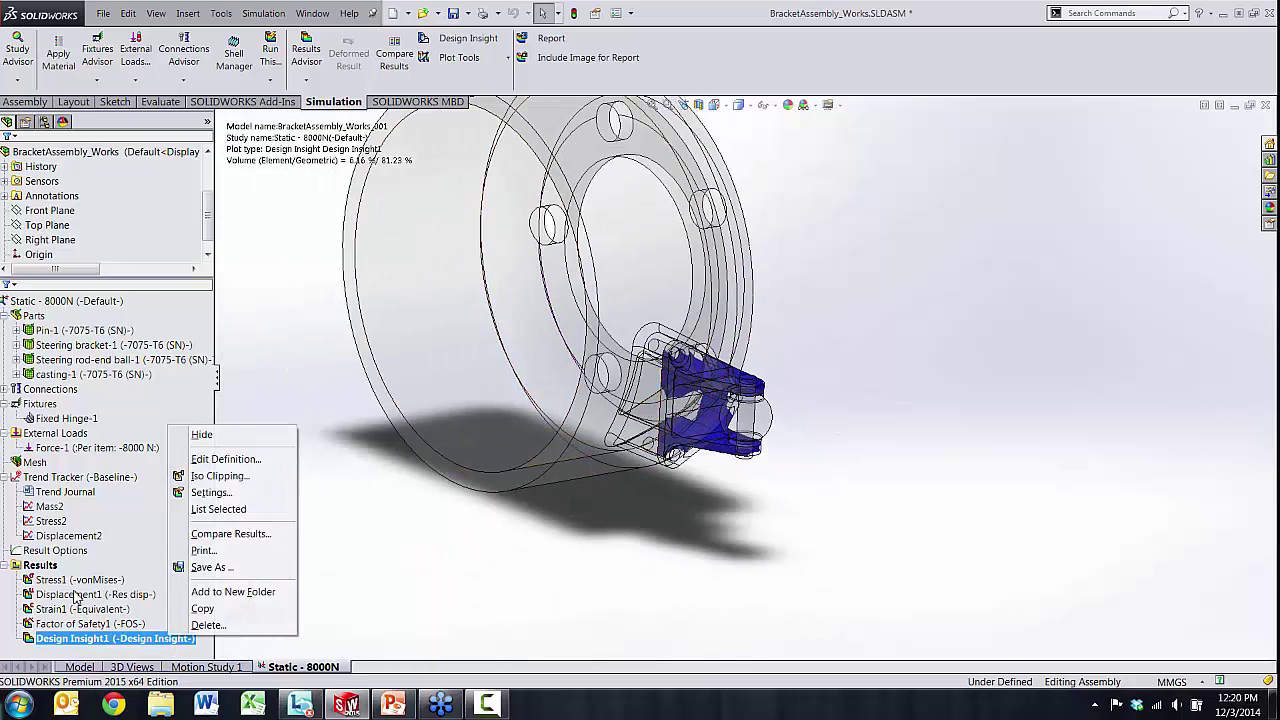
right_click(74, 580)
click(131, 465)
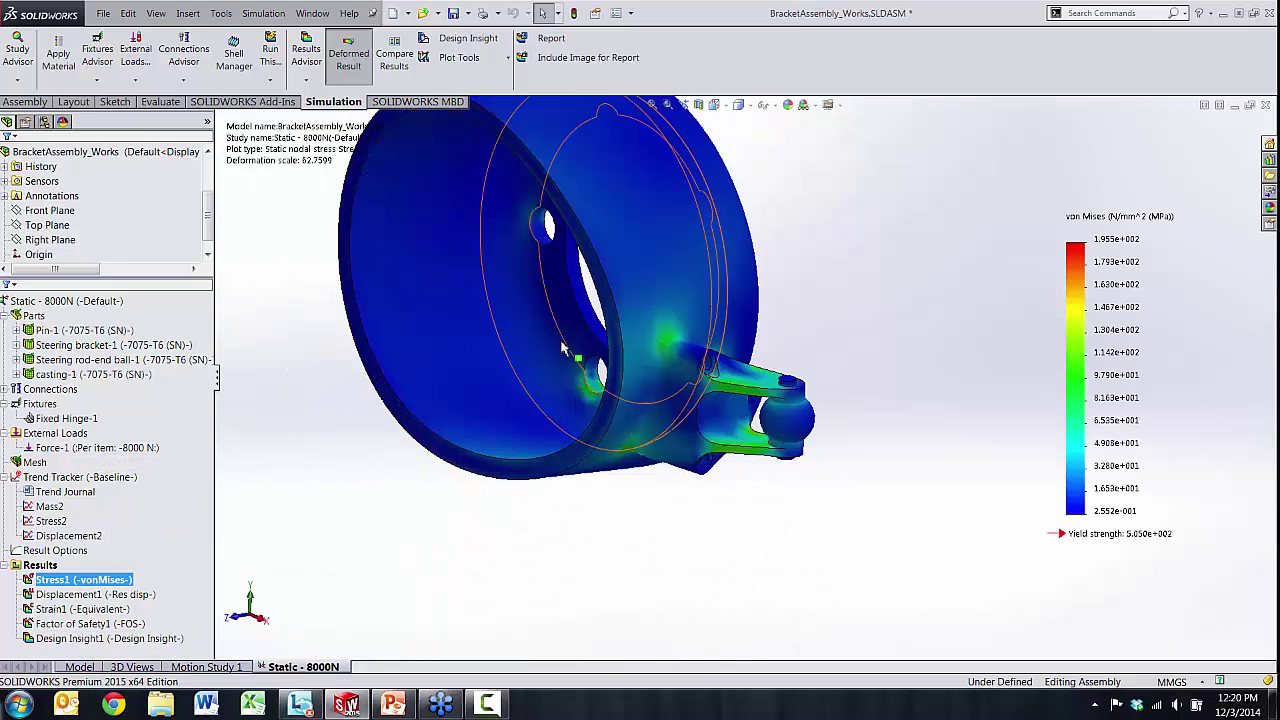
middle_drag(600, 400, 659, 375)
- Return to the assembly model and start a Line sketch on the flat face between the steering bracket's two arms
click(68, 662)
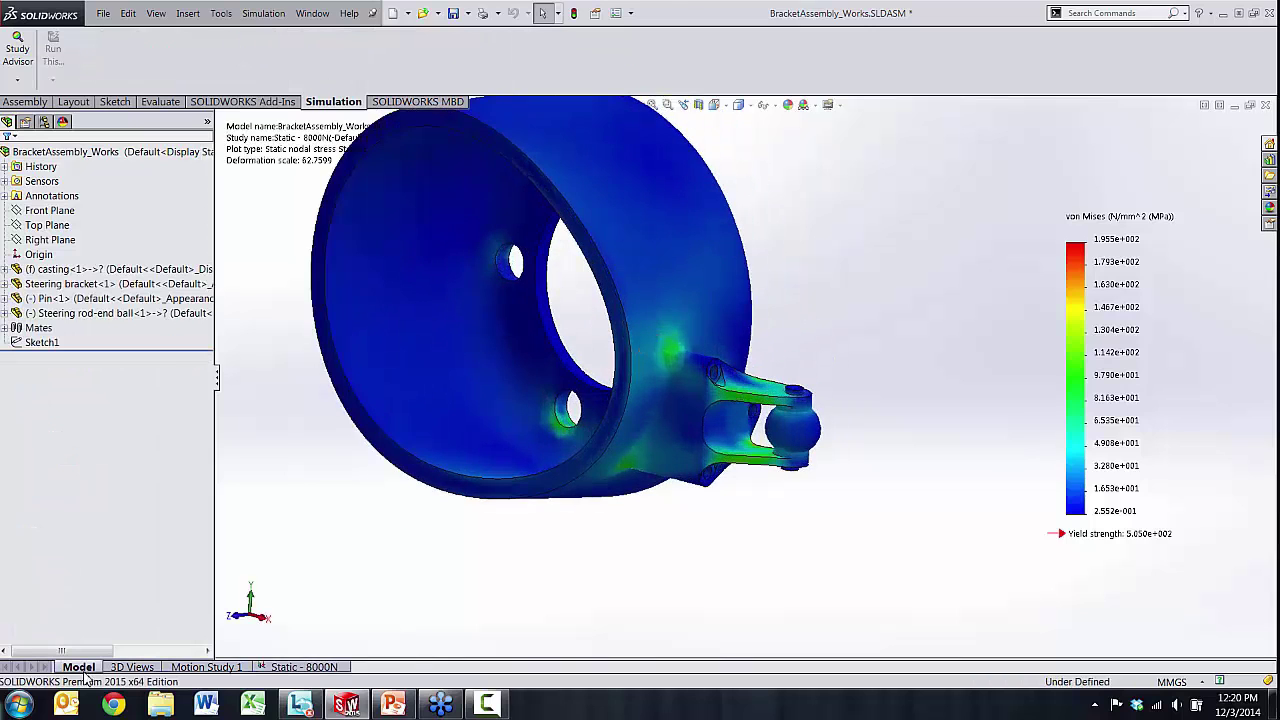
scroll(727, 405, down, 5)
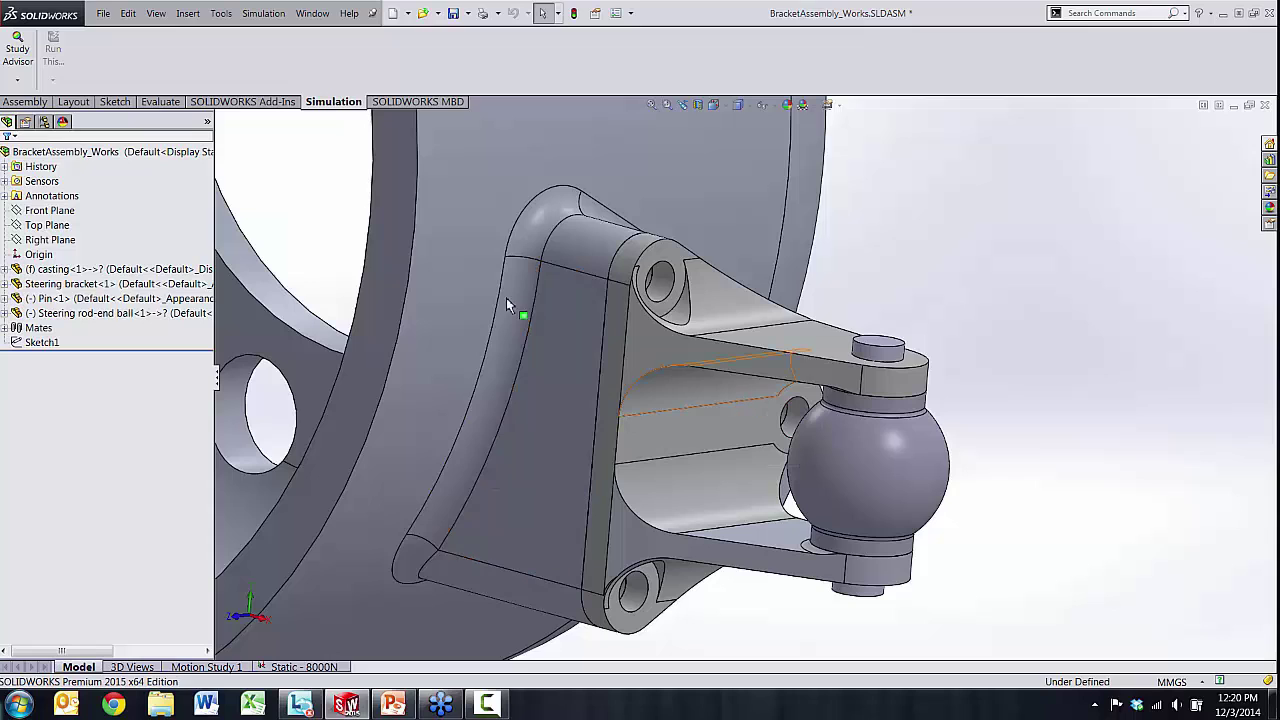
click(25, 101)
click(119, 101)
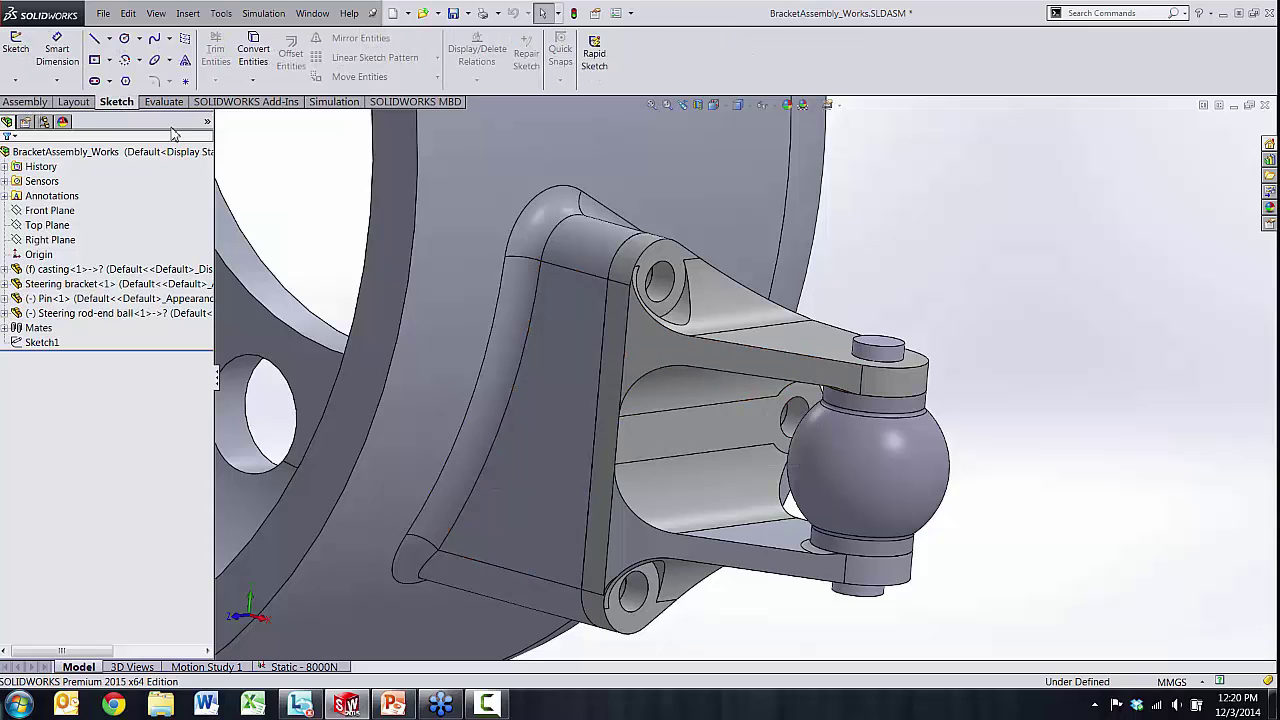
click(95, 38)
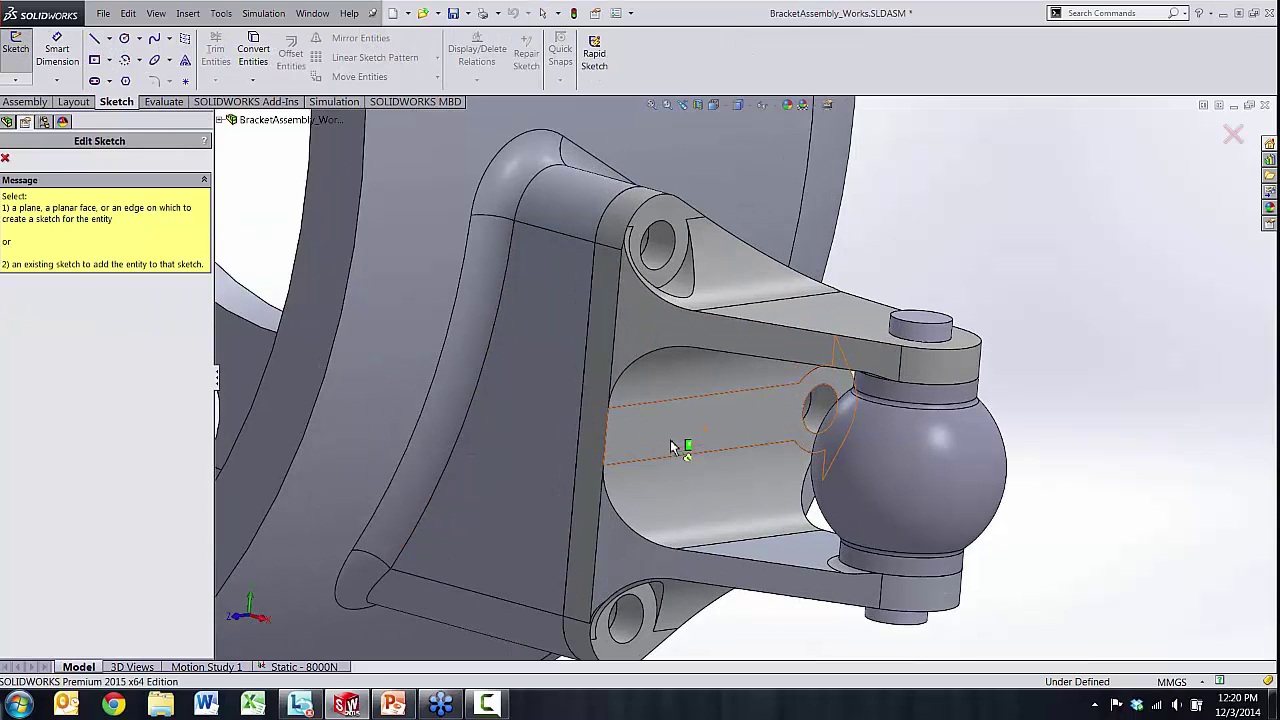
click(643, 443)
scroll(640, 450, down, 2)
scroll(636, 420, down, 2)
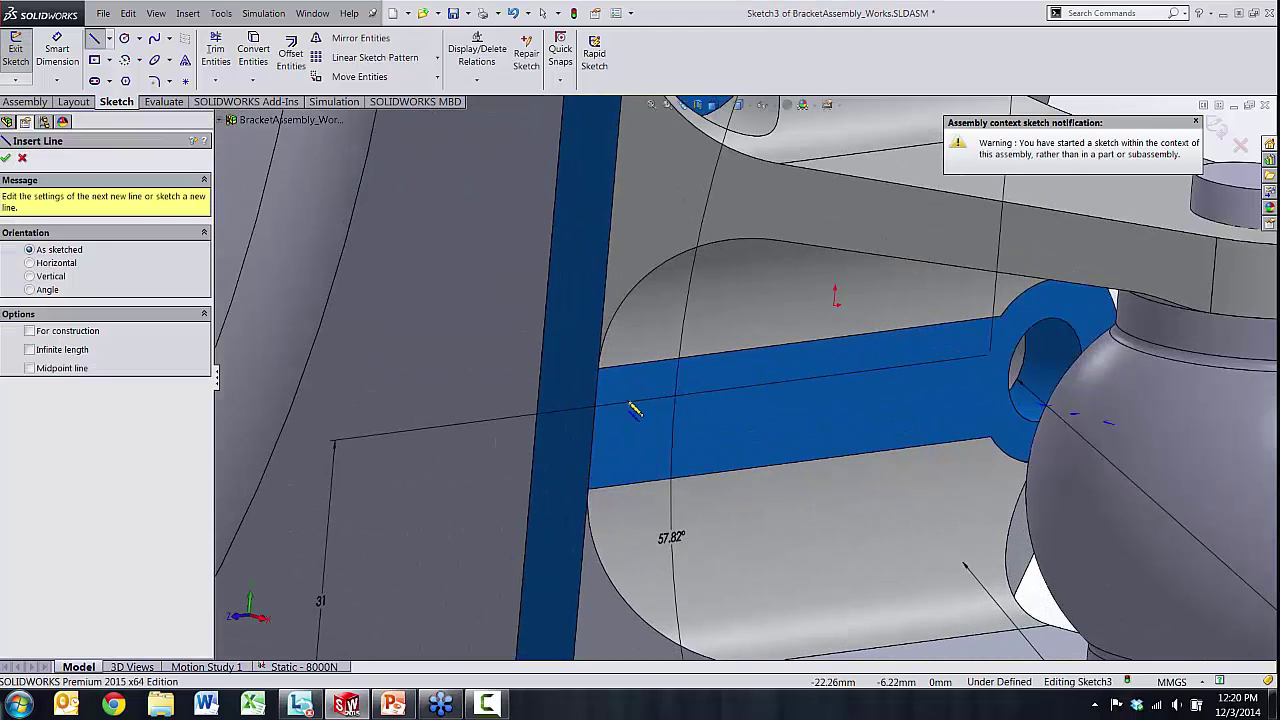
- Sketch a slot profile from the bracket face's outer edge: two parallel lines about 28 mm long joined by a 4.75 mm radius tangent arc
click(606, 372)
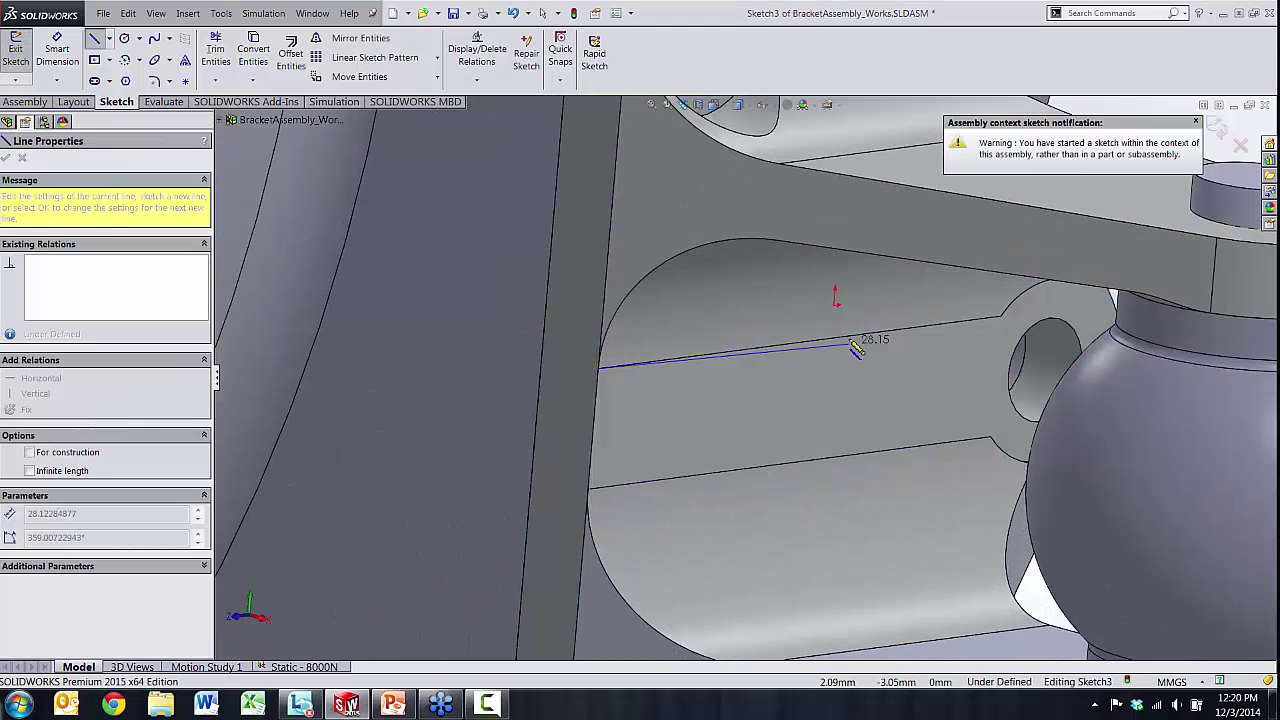
click(851, 337)
key(a)
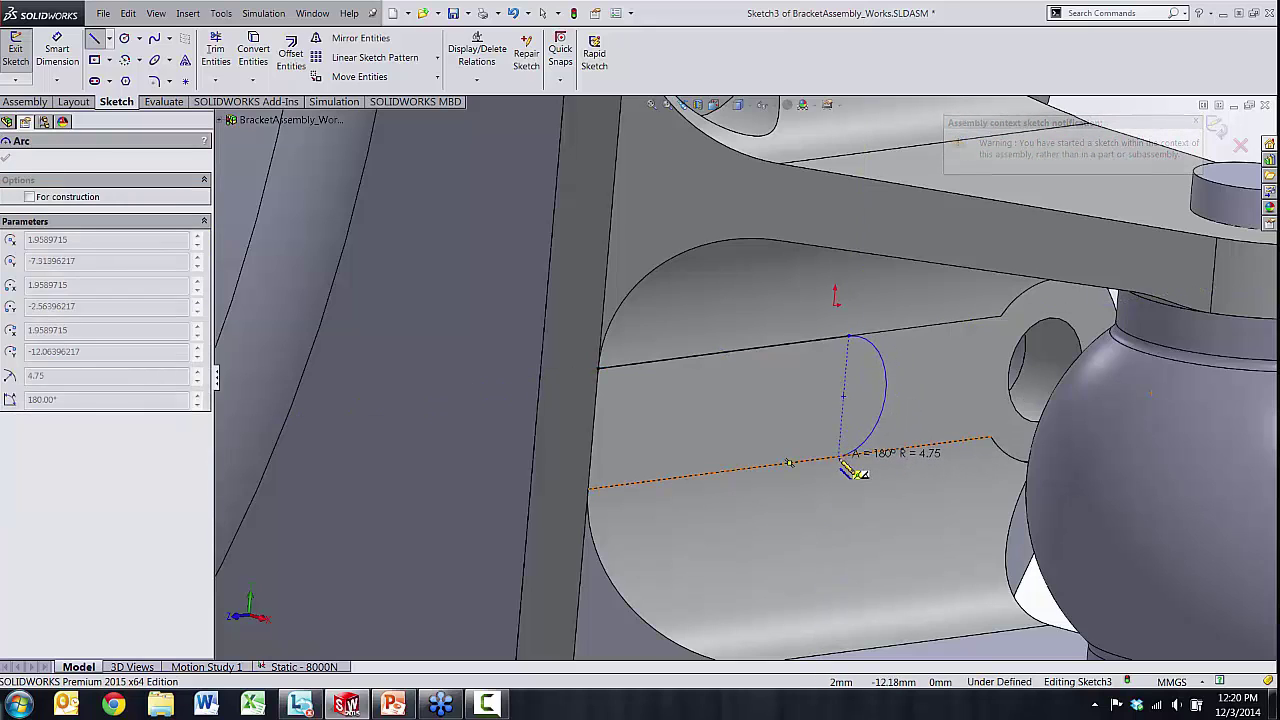
click(839, 457)
click(589, 489)
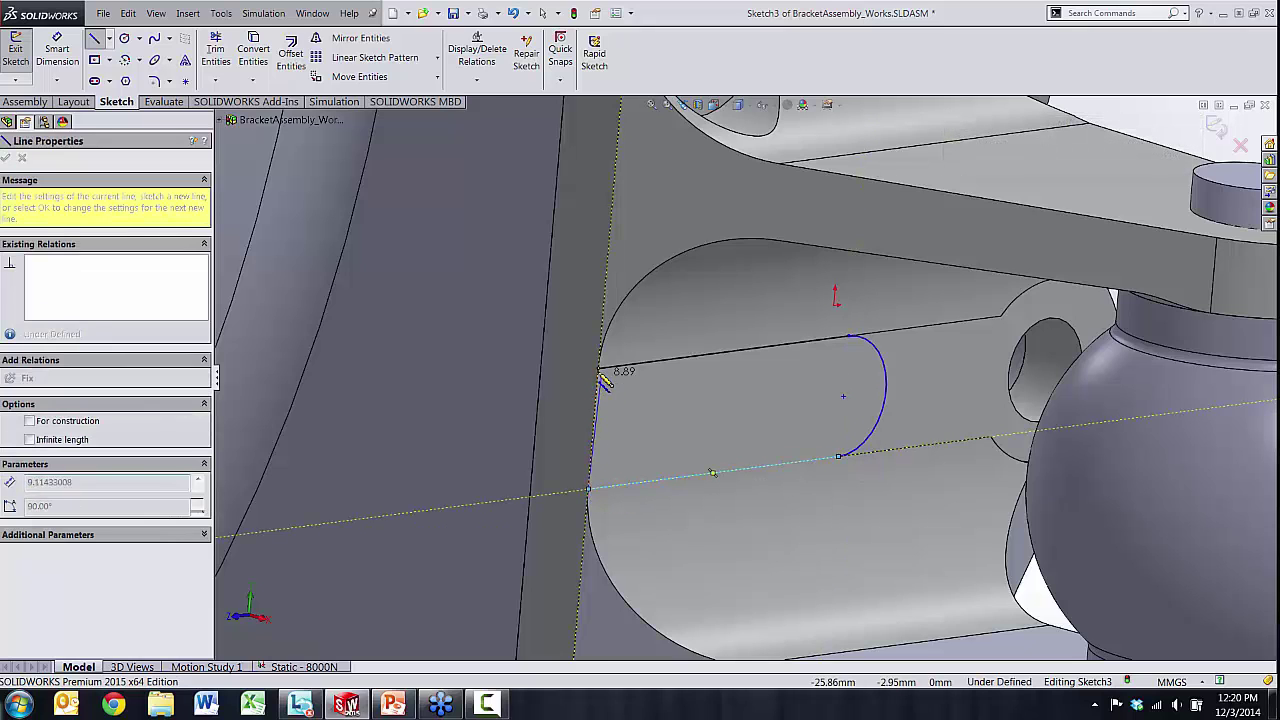
key(Escape)
key(Escape)
- Dimension the slot profile's lower straight line to 10 mm and exit the sketch
scroll(702, 460, up, 5)
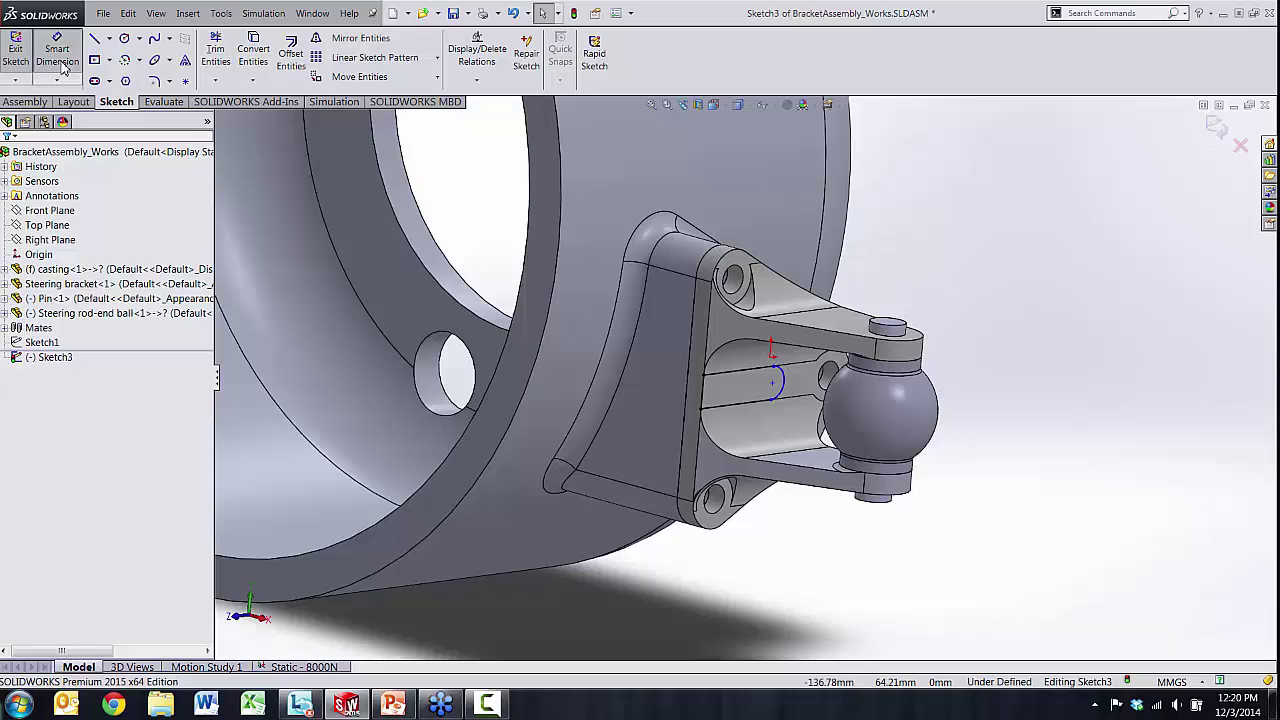
scroll(740, 378, down, 3)
click(740, 378)
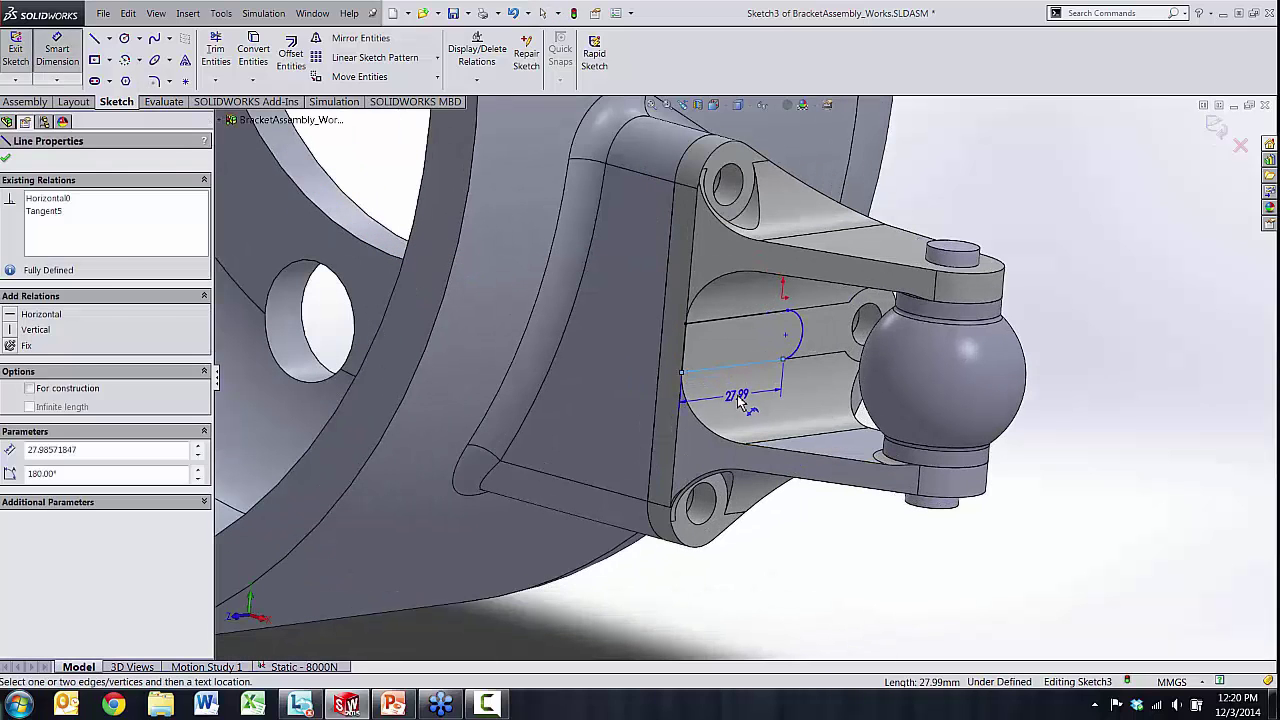
click(738, 396)
text(10)
key(Return)
key(Escape)
key(Escape)
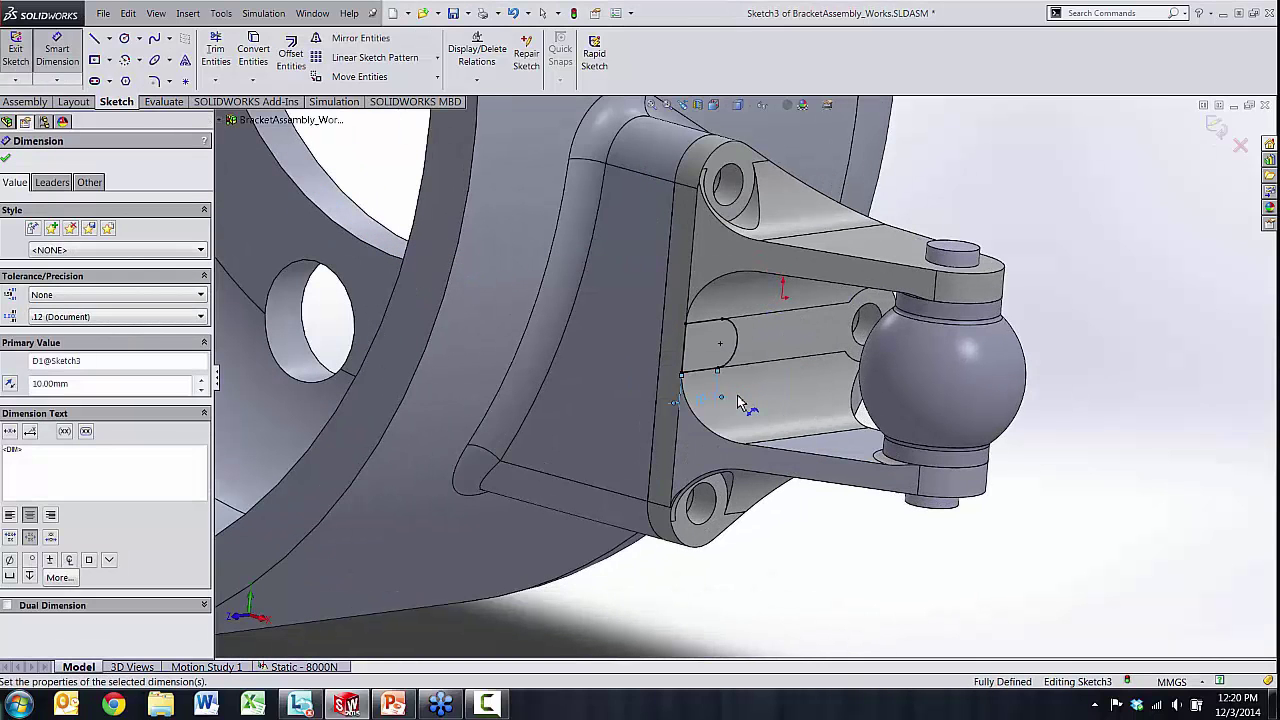
scroll(840, 332, down, 2)
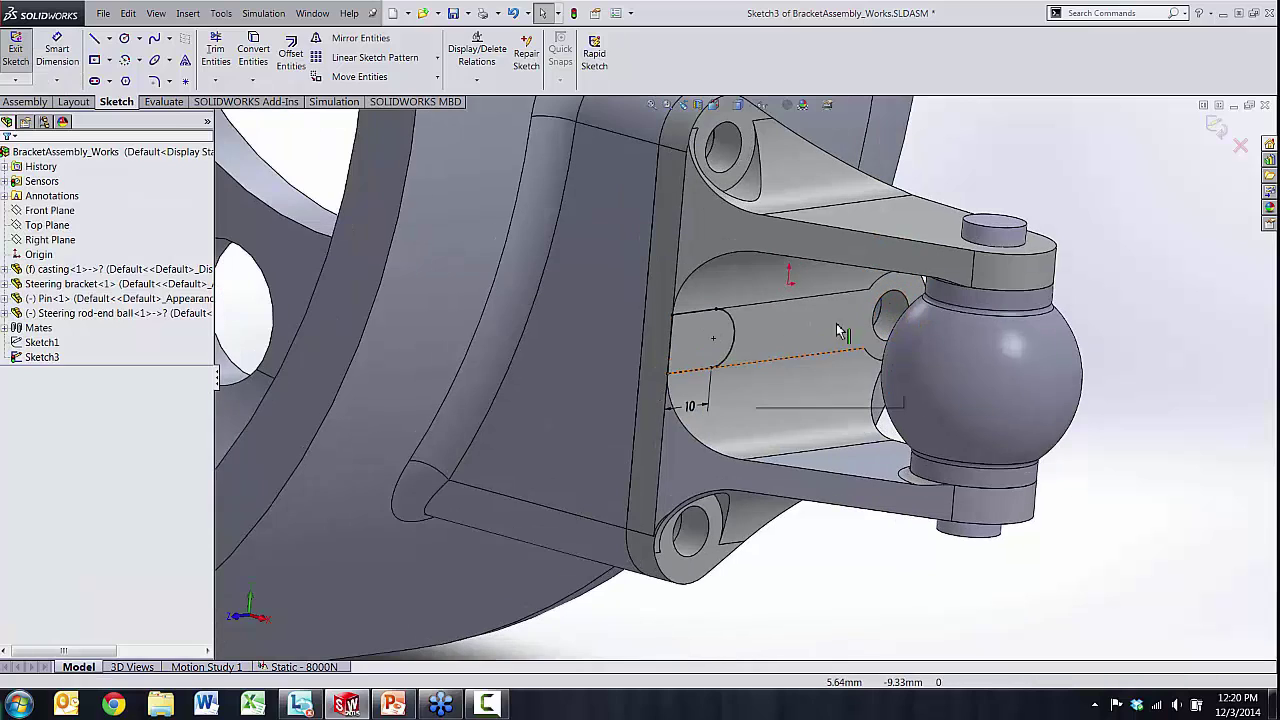
click(1214, 130)
- Cut the slot profile into the steering bracket with an assembly Extruded Cut, Blind, 6 mm deep
mouse_move(786, 363)
middle_down()
mouse_move(745, 391)
mouse_move(900, 160)
middle_up()
click(904, 151)
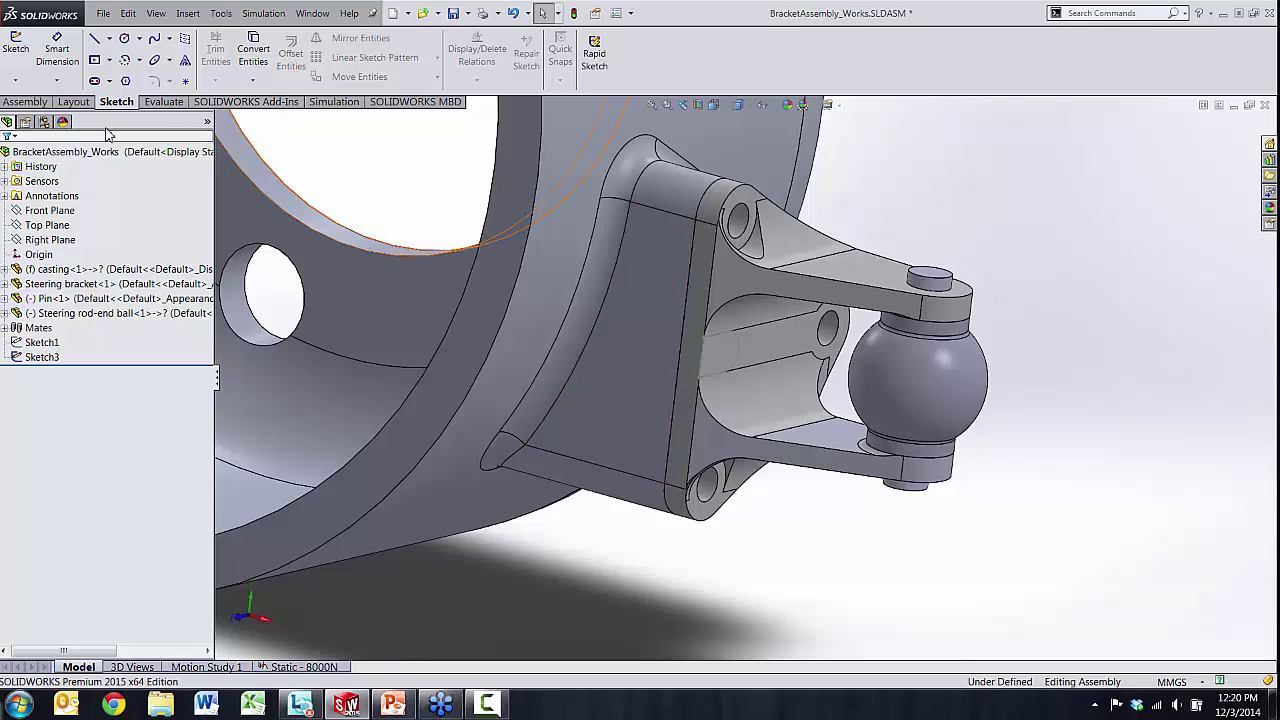
click(25, 101)
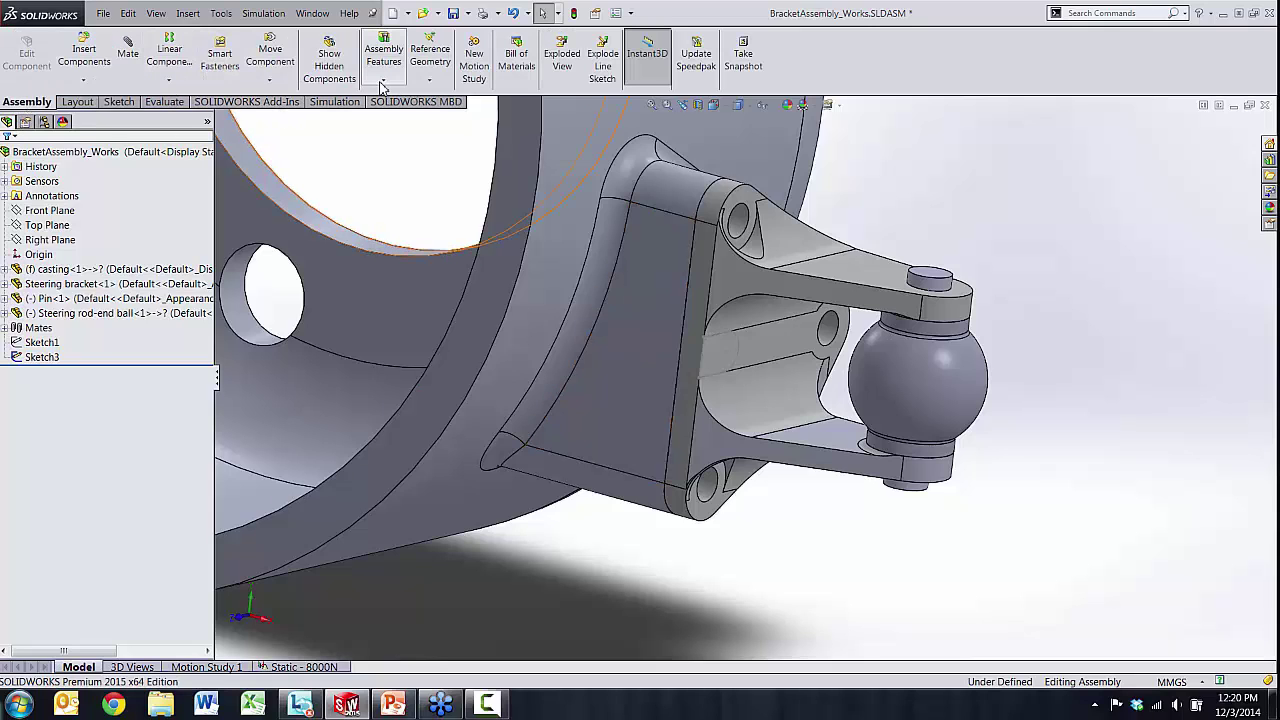
scroll(660, 320, down, 4)
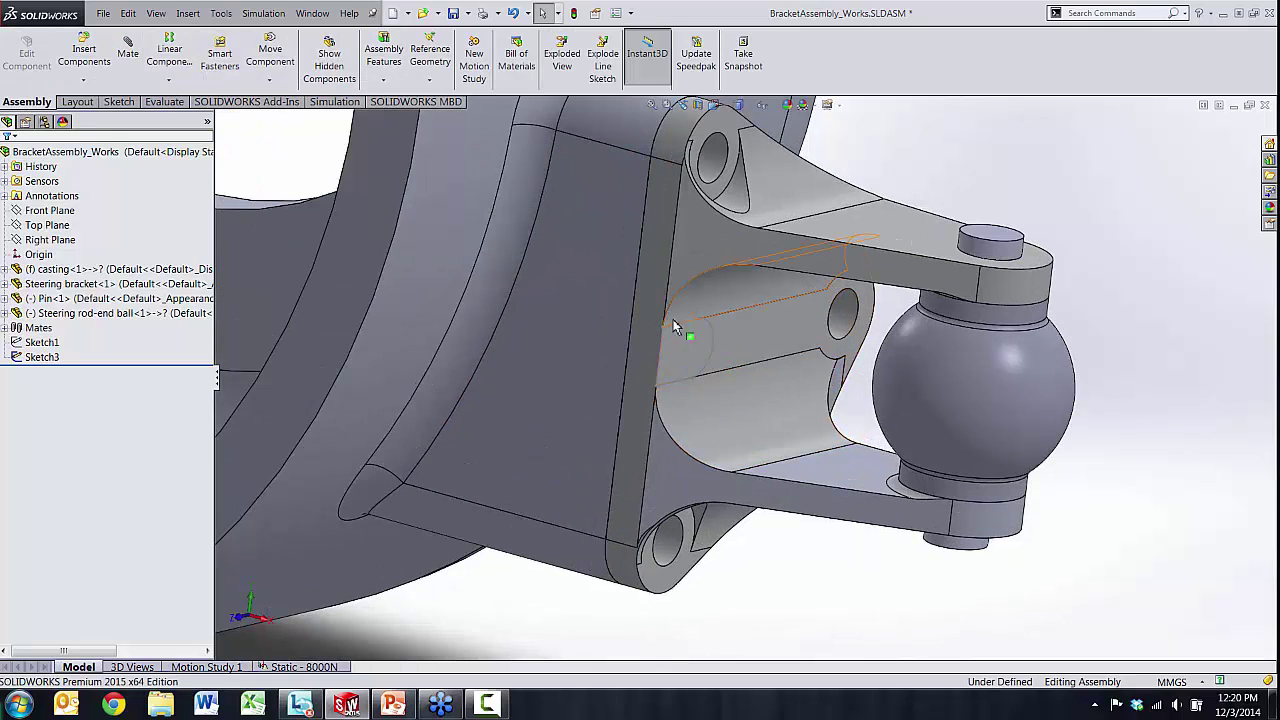
click(380, 82)
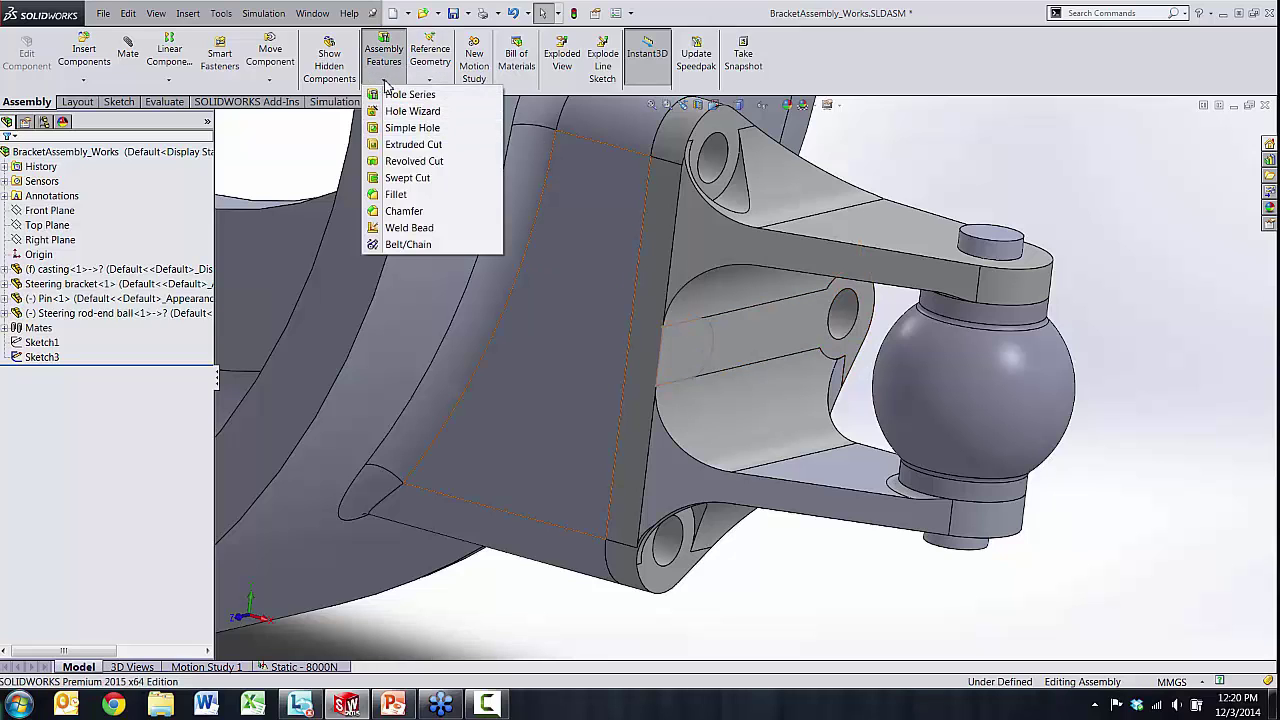
click(384, 82)
click(383, 83)
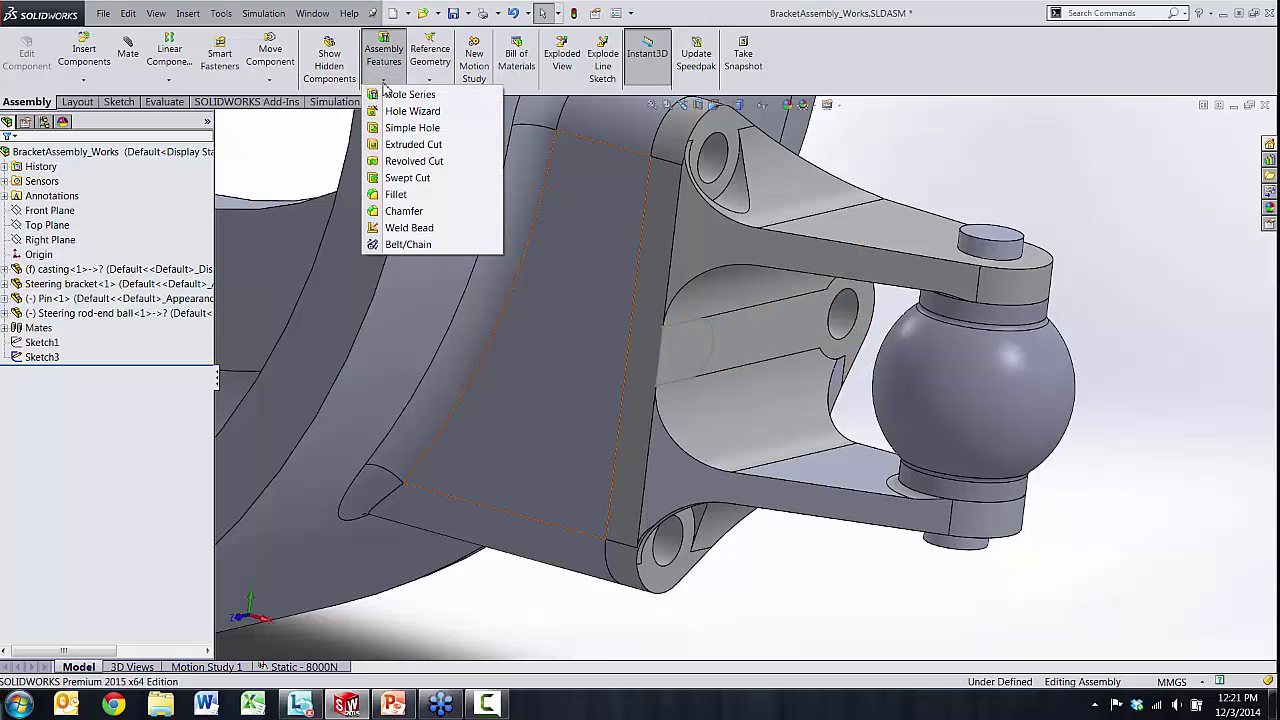
click(426, 150)
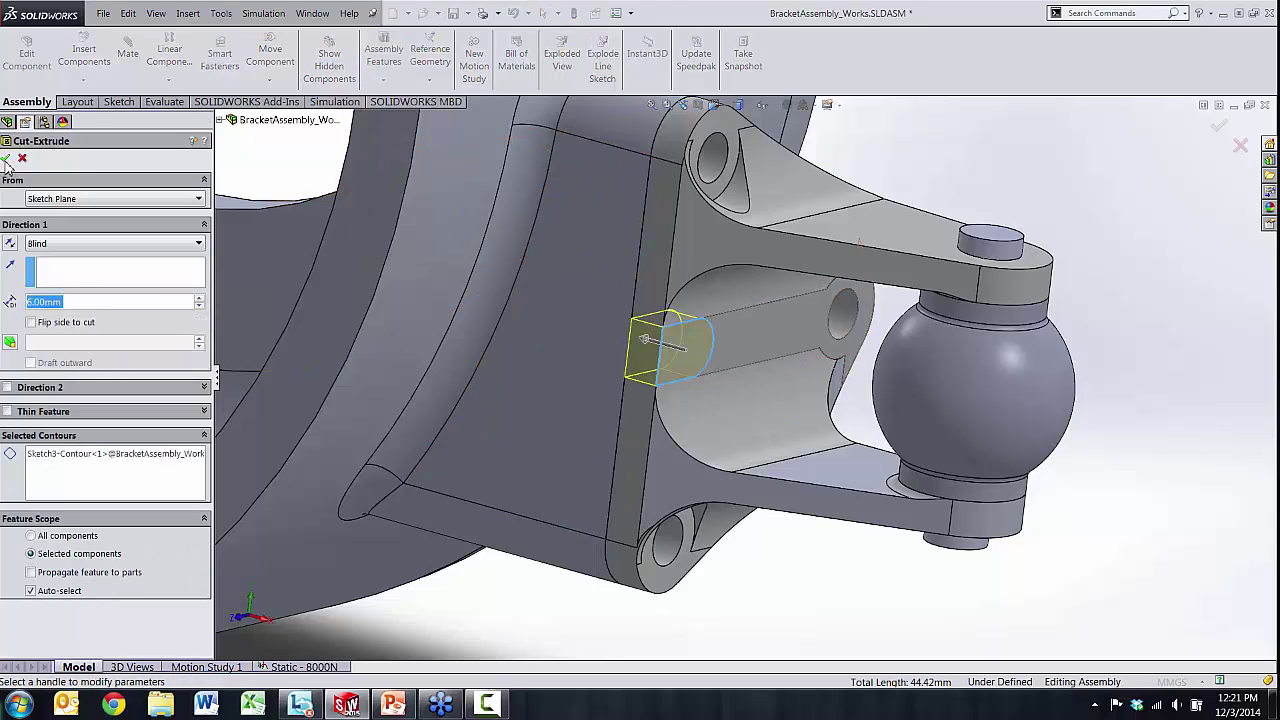
click(6, 160)
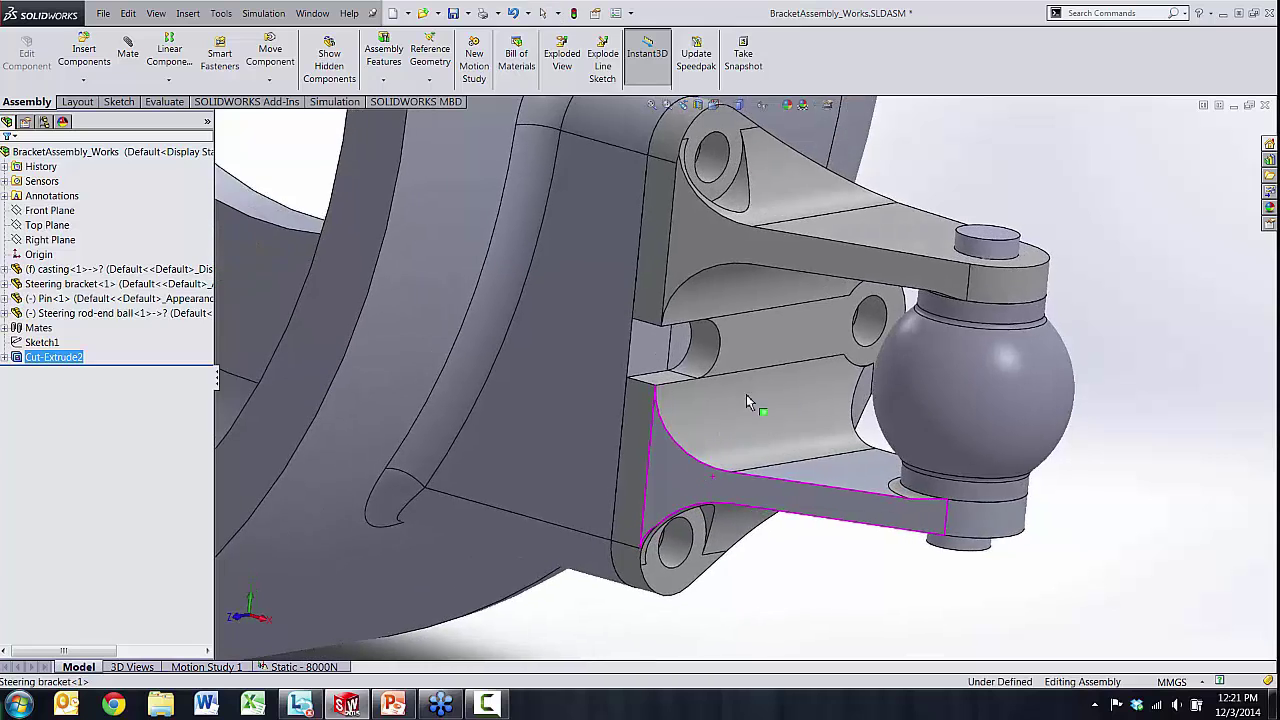
- Examine the slot cut in the steering bracket, close up and in the context of the whole assembly
scroll(746, 400, up, 5)
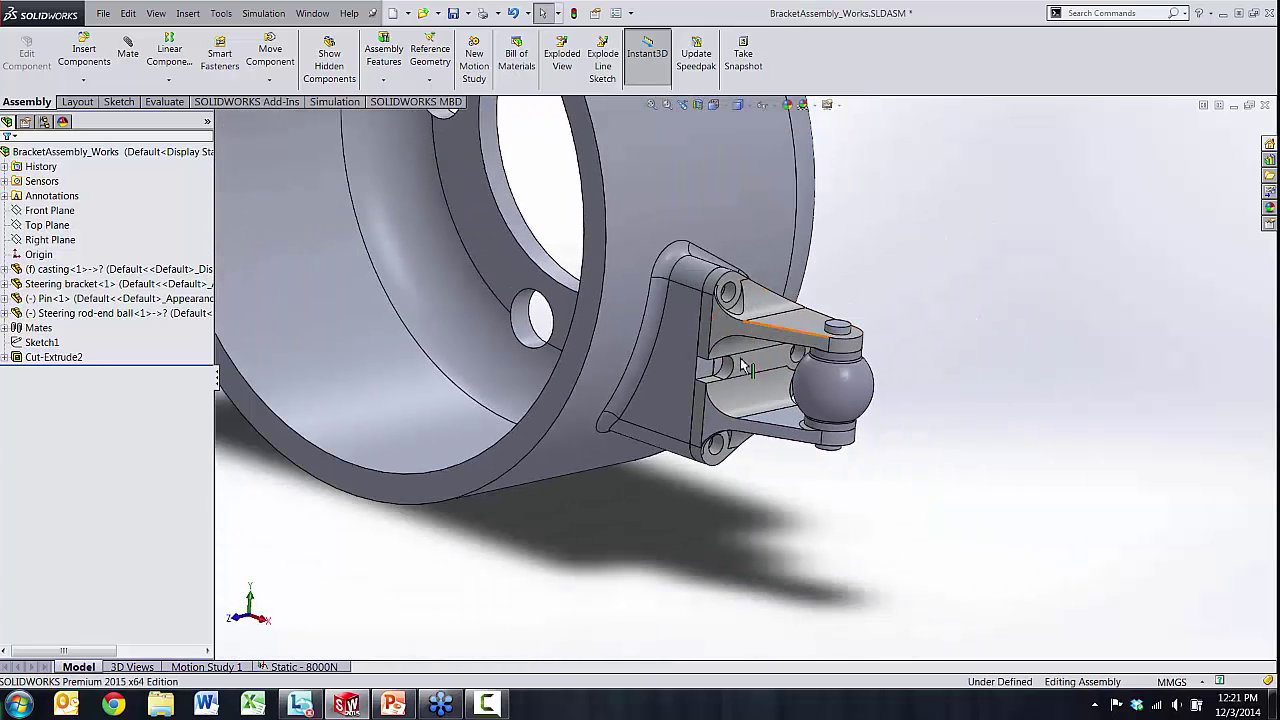
scroll(755, 378, down, 2)
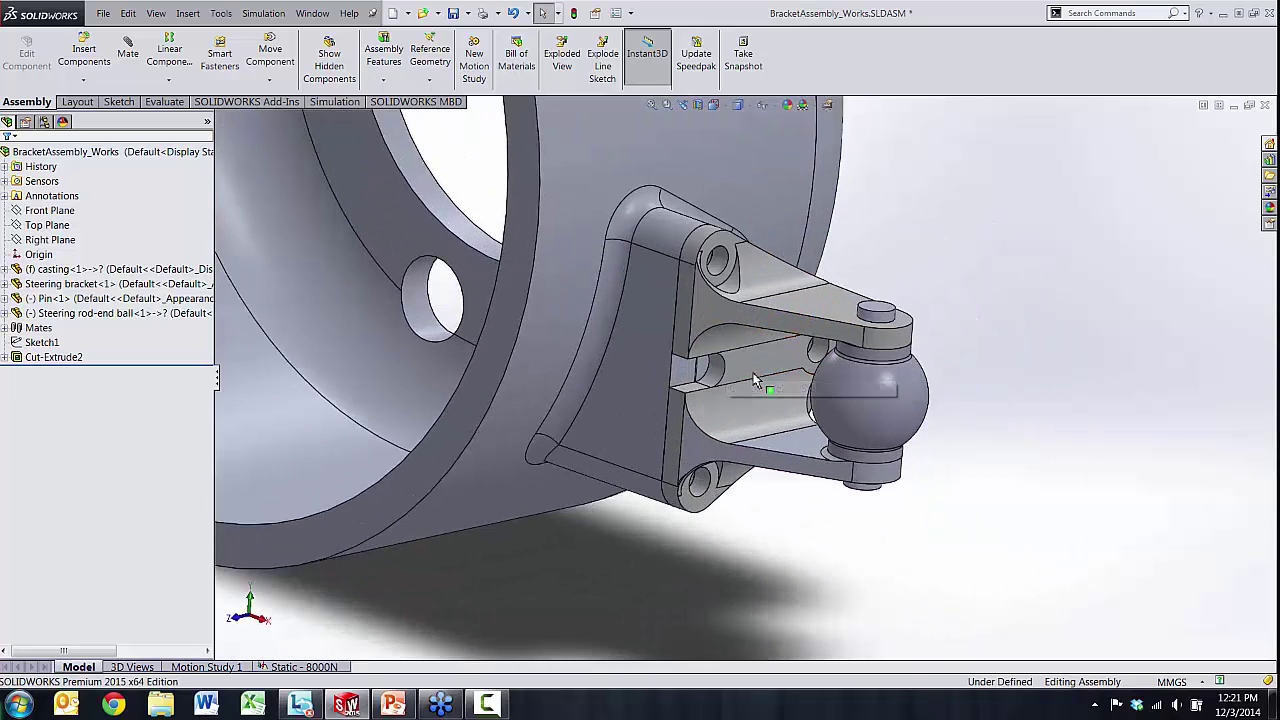
middle_drag(764, 405, 756, 383)
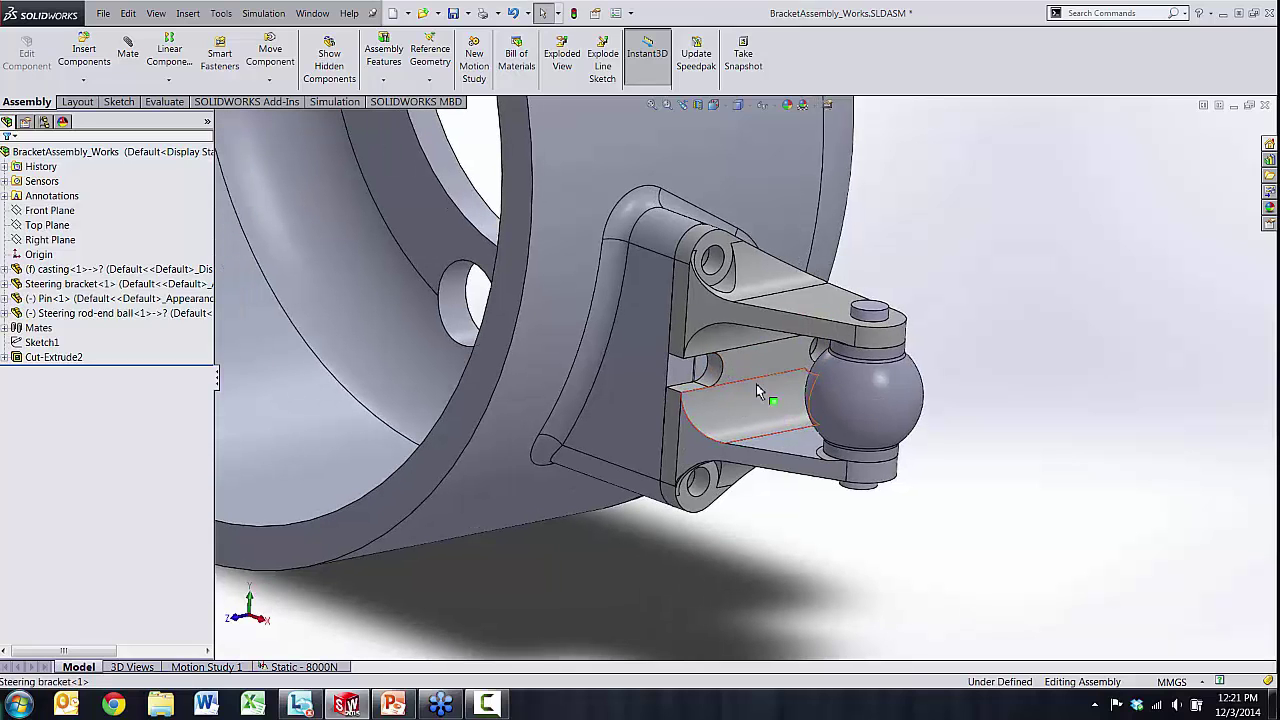
scroll(835, 390, up, 5)
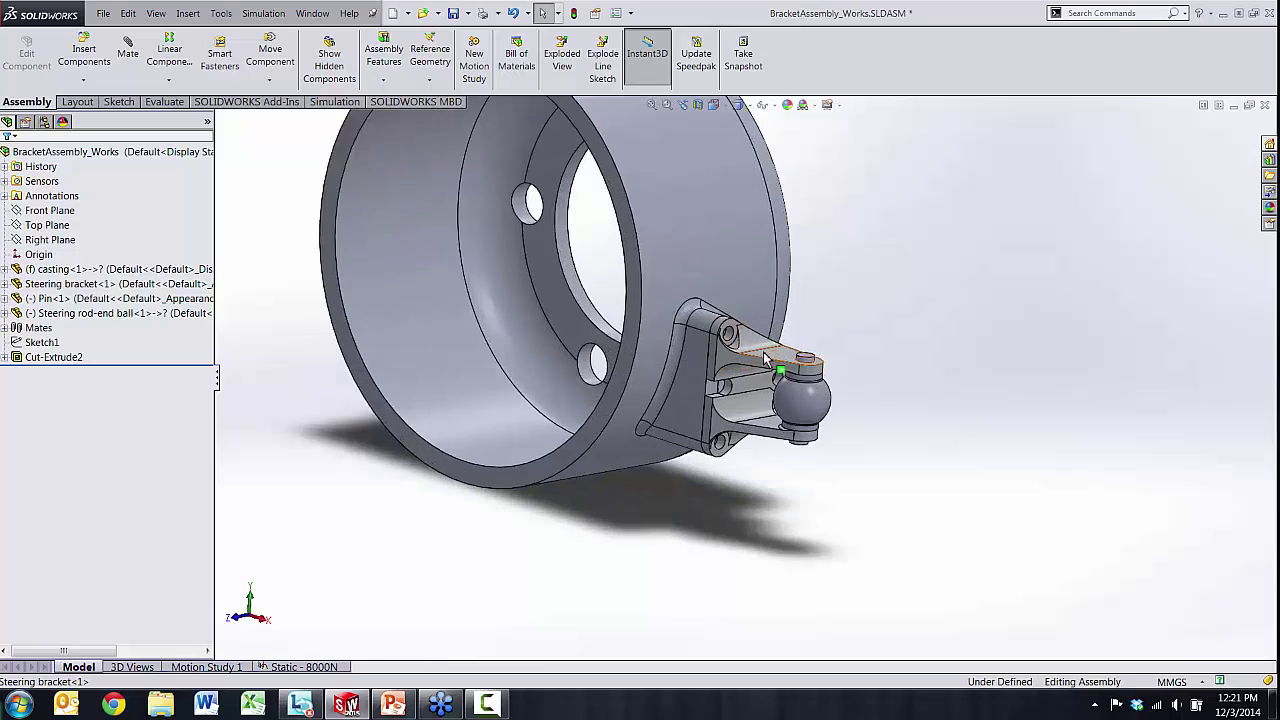
scroll(762, 345, down, 2)
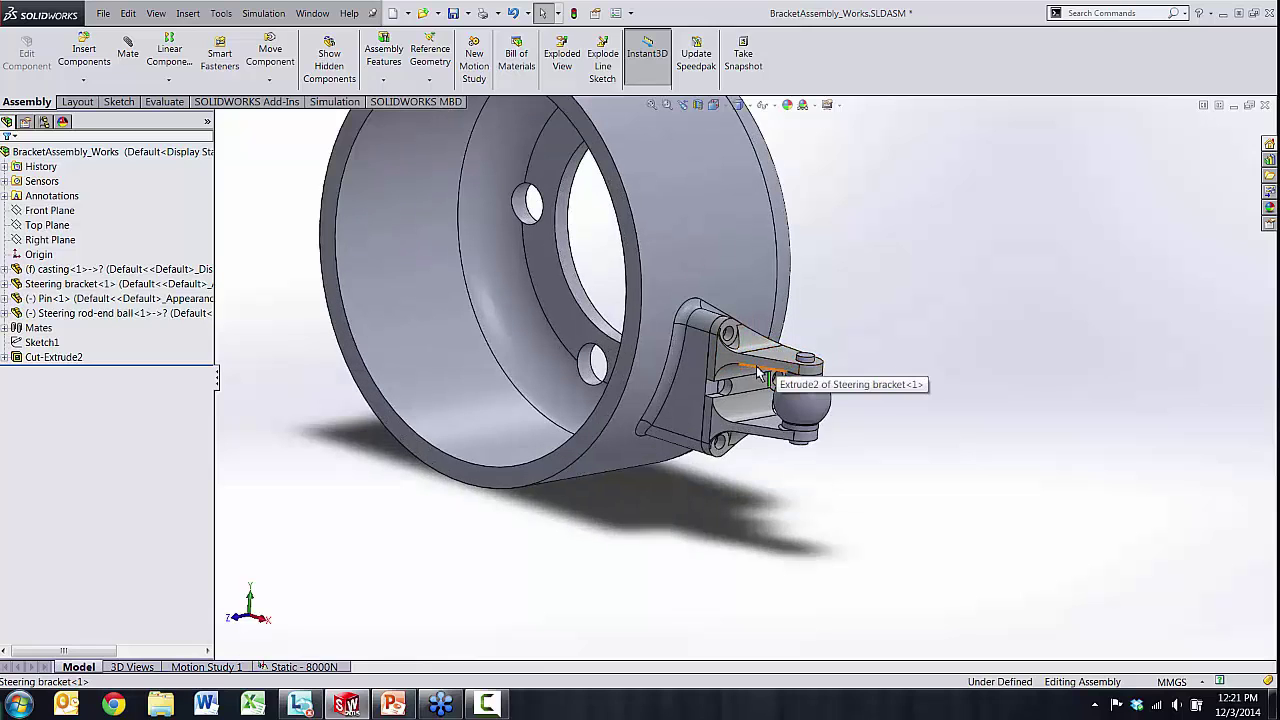
scroll(758, 350, up, 2)
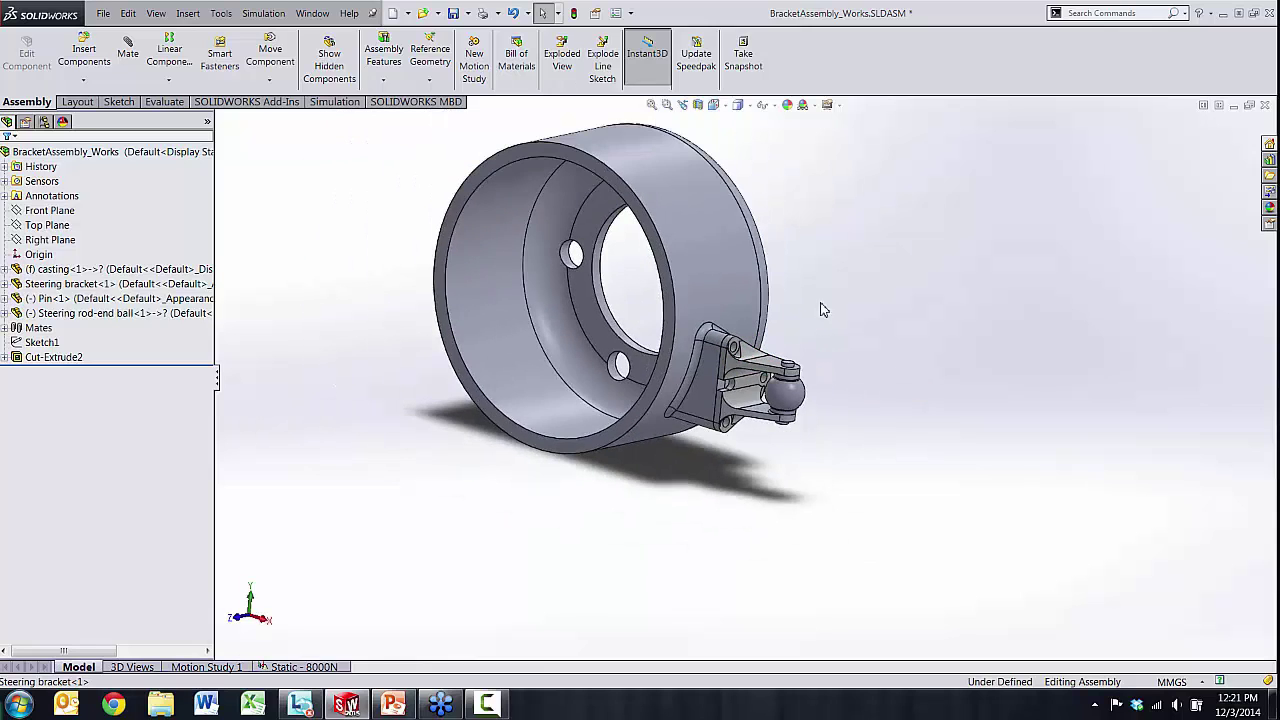
middle_drag(657, 312, 714, 314)
scroll(745, 275, down, 3)
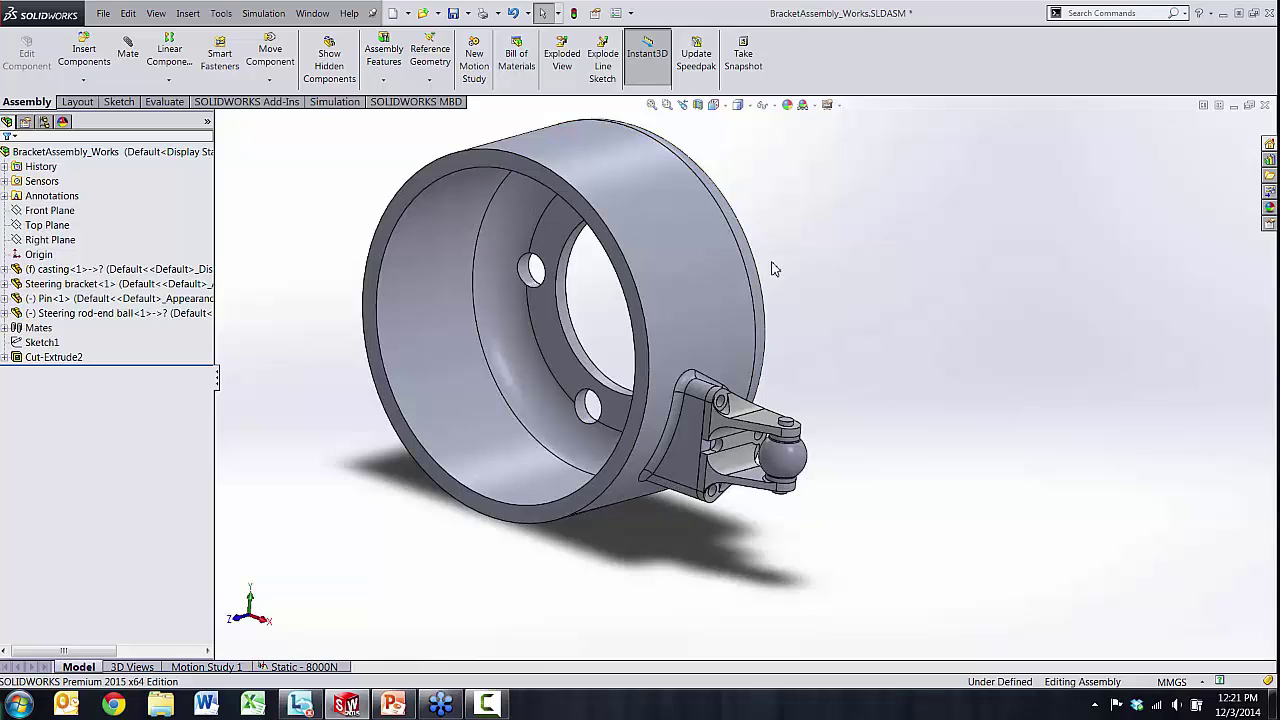
middle_drag(771, 266, 712, 447)
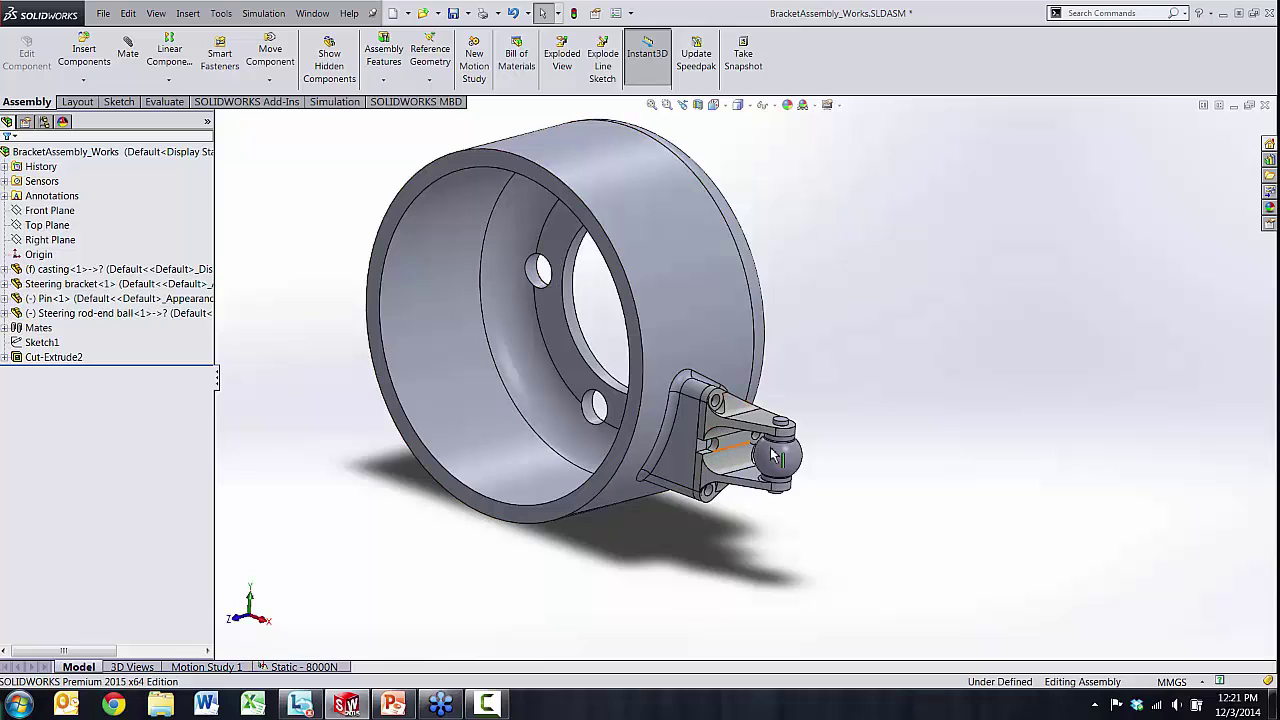
middle_drag(770, 455, 742, 445)
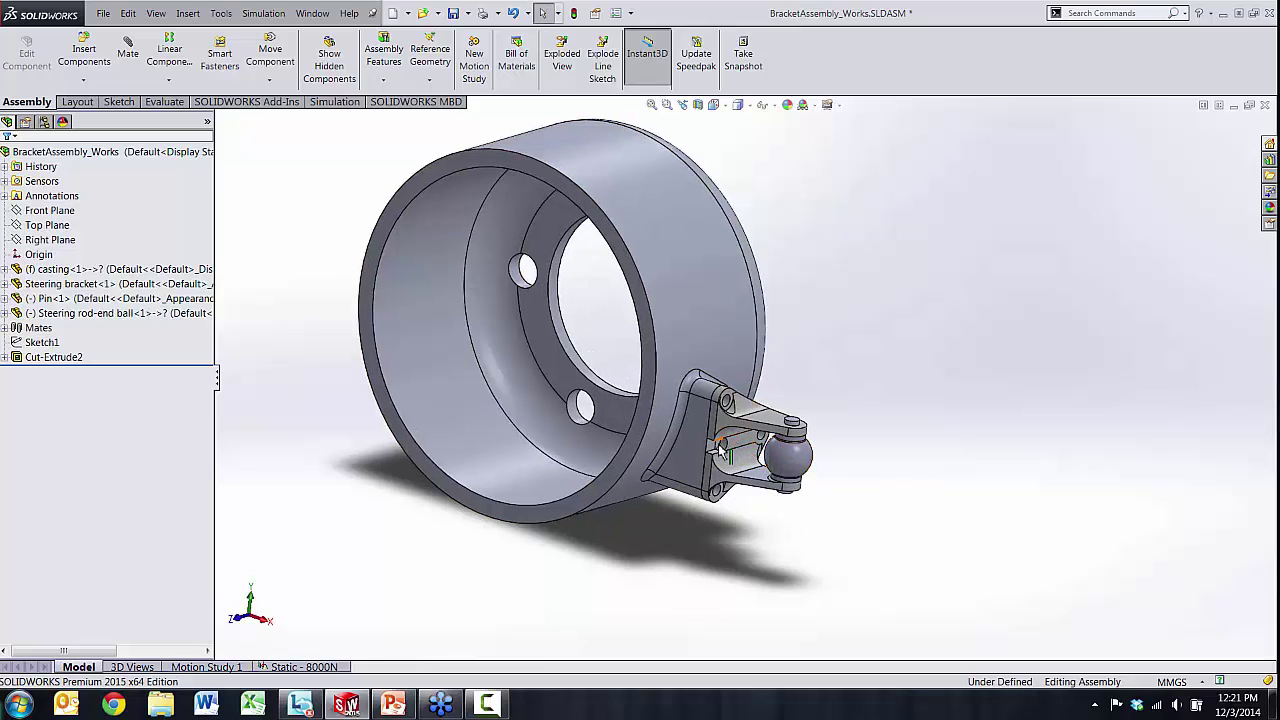
- Rerun the Static - 8000N study on the modified model and add it as a Trend Tracker iteration, saving the model and copying the result files
click(341, 667)
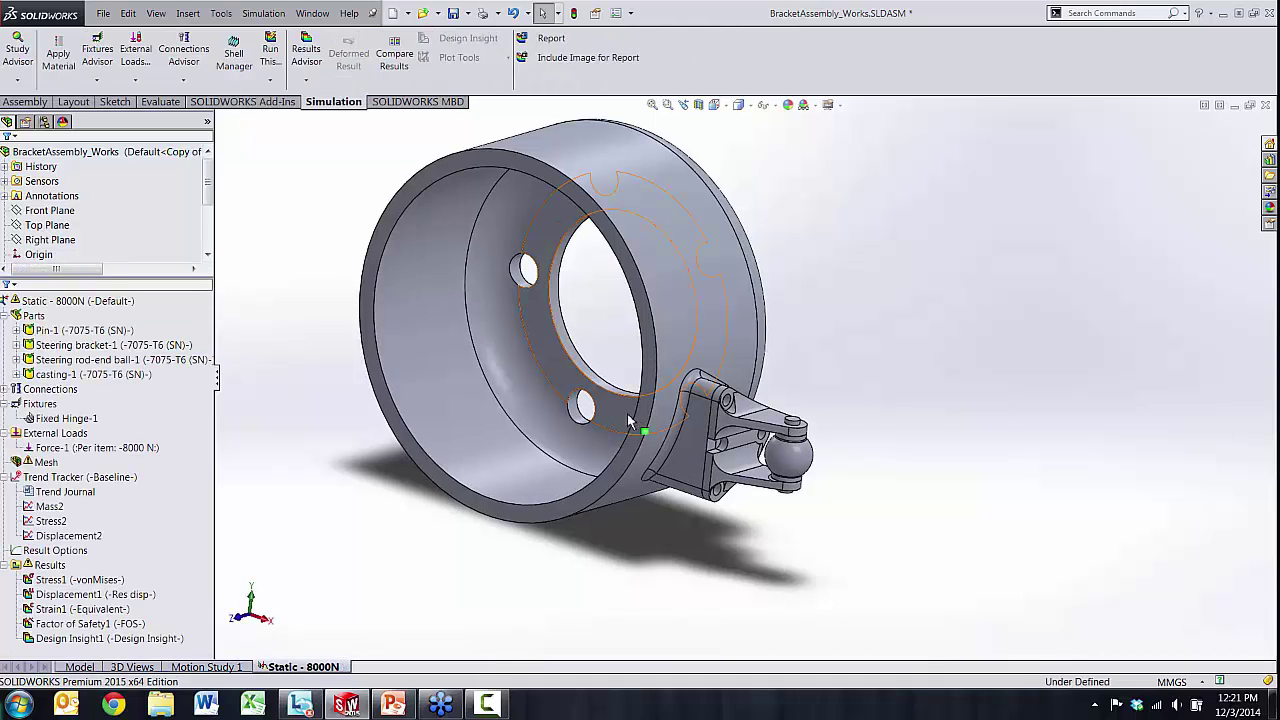
middle_drag(646, 434, 630, 412)
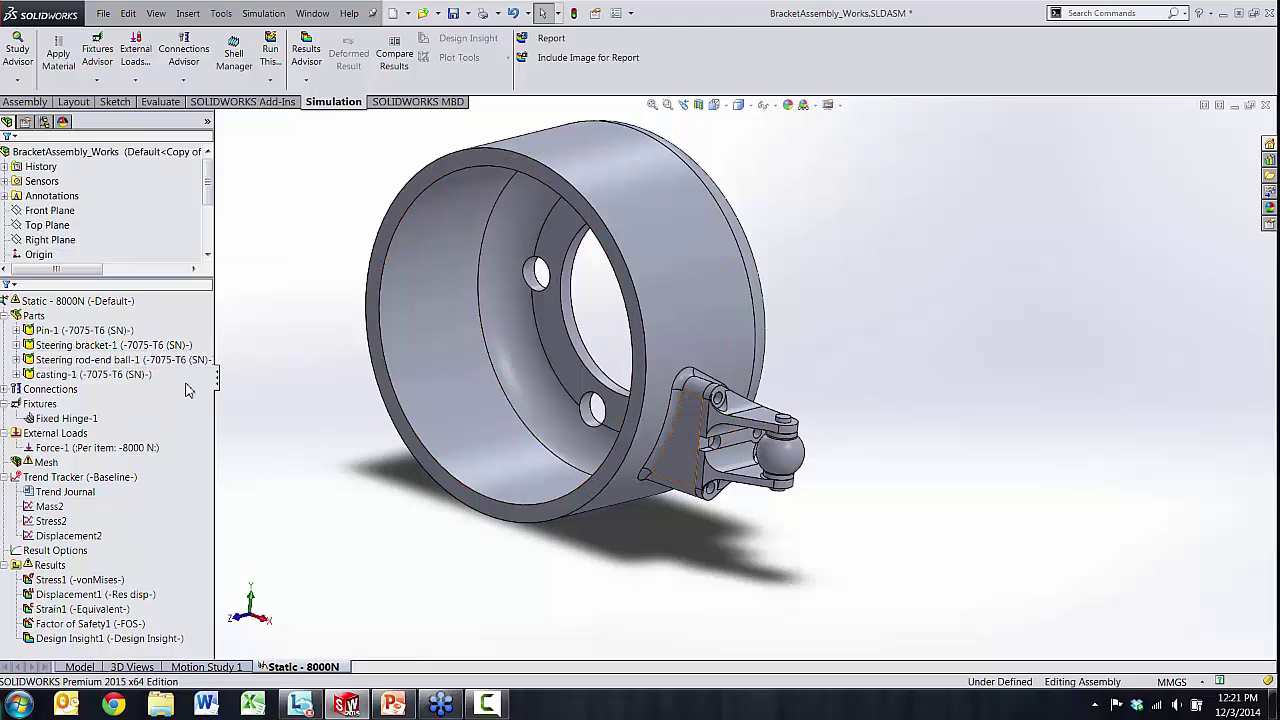
right_click(86, 303)
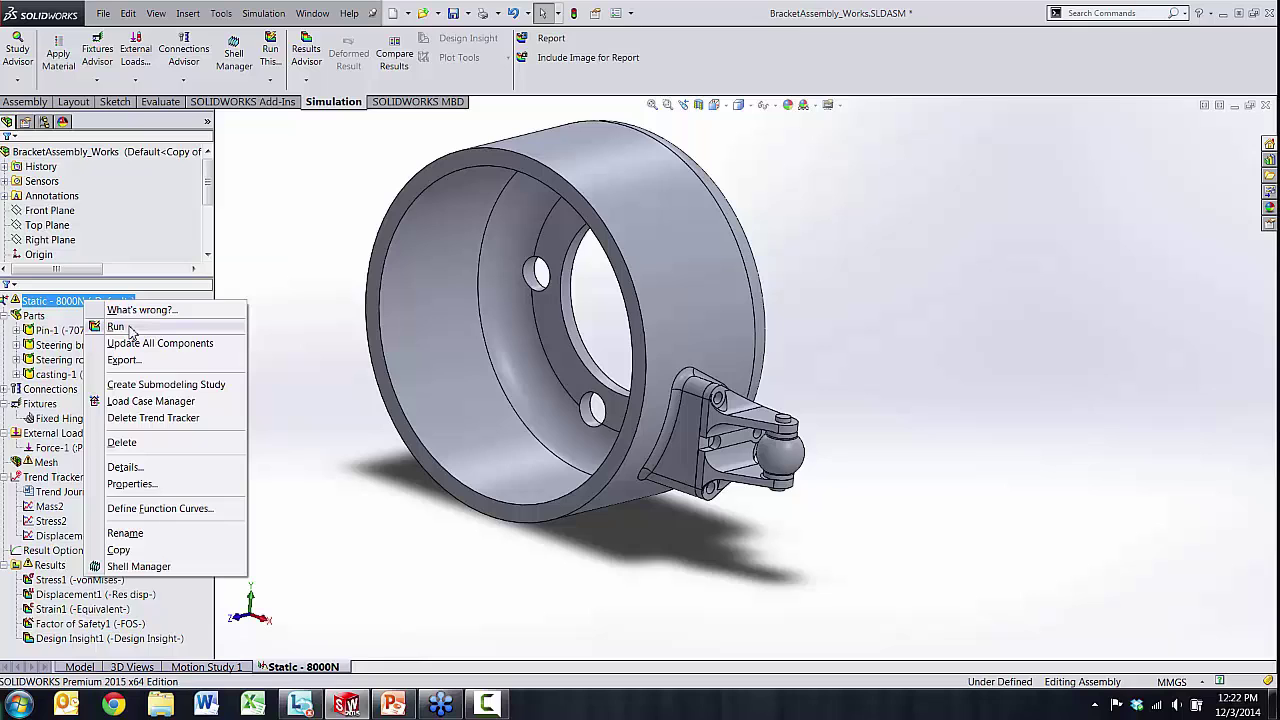
click(116, 327)
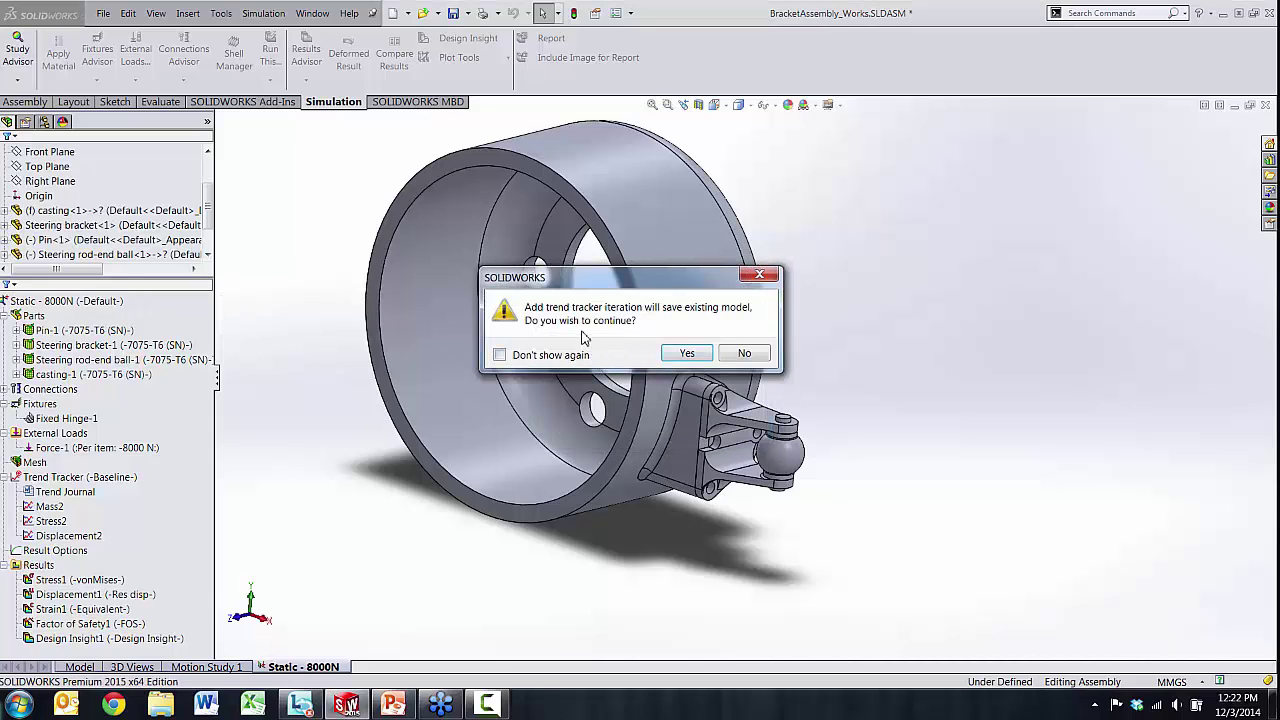
drag(590, 283, 556, 268)
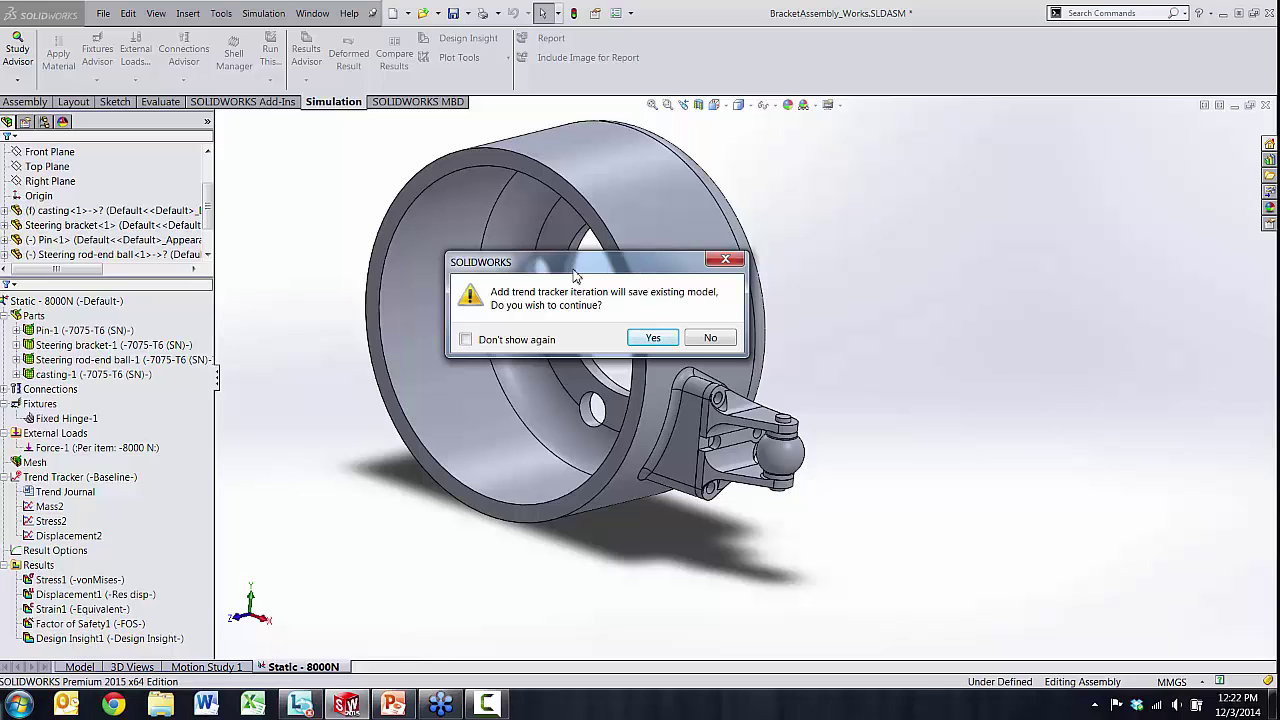
click(653, 339)
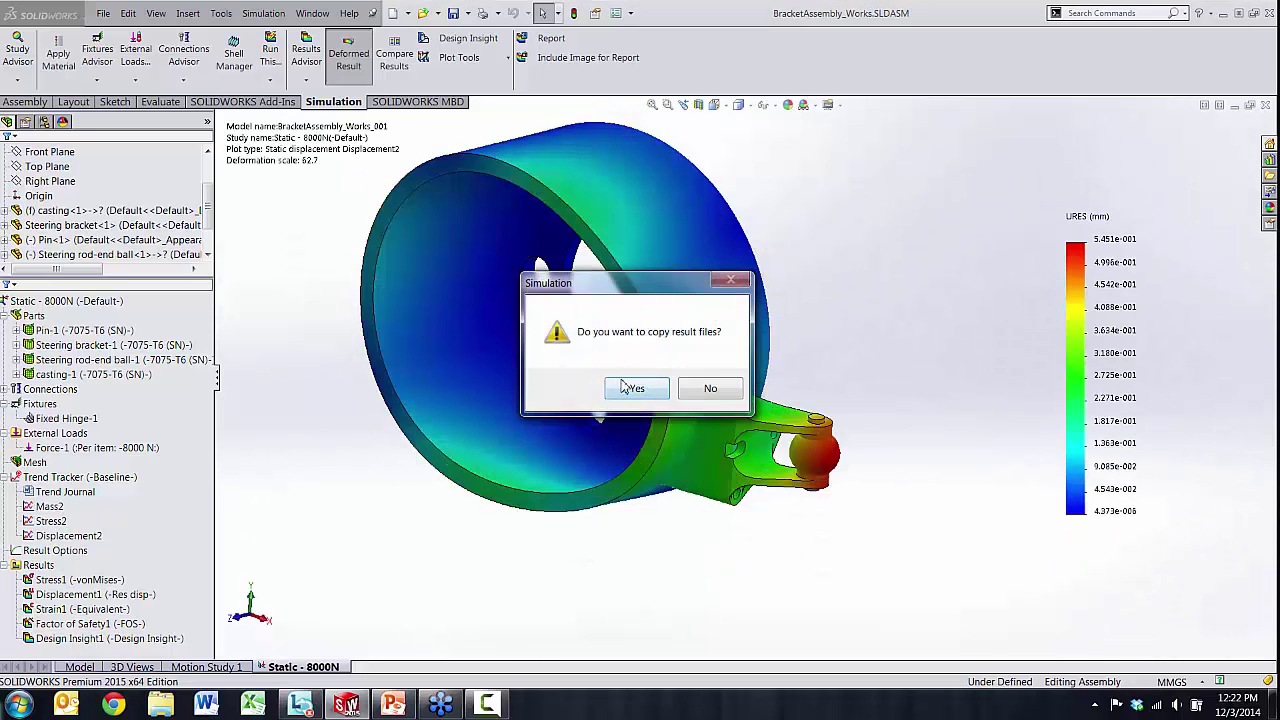
click(630, 388)
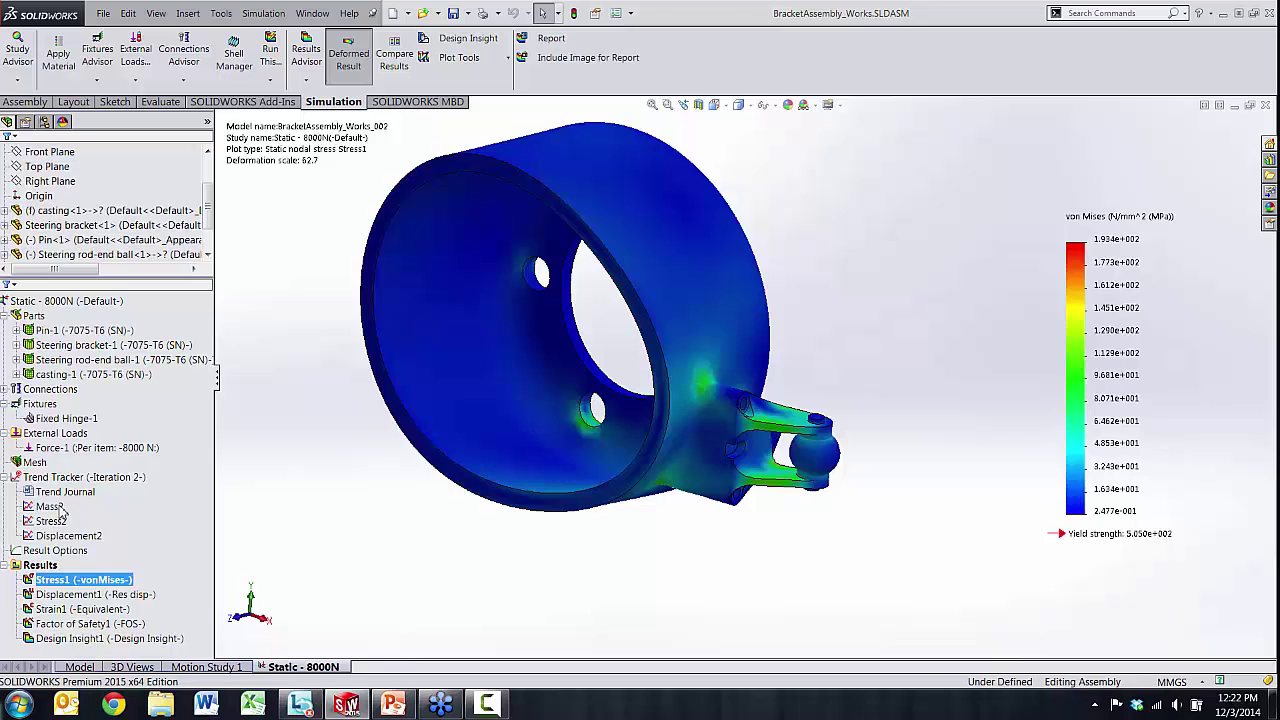
- Compare the baseline and the new iteration in the Trend Tracker's Mass2 and Stress2 graphs, closing each one after viewing
double_click(50, 506)
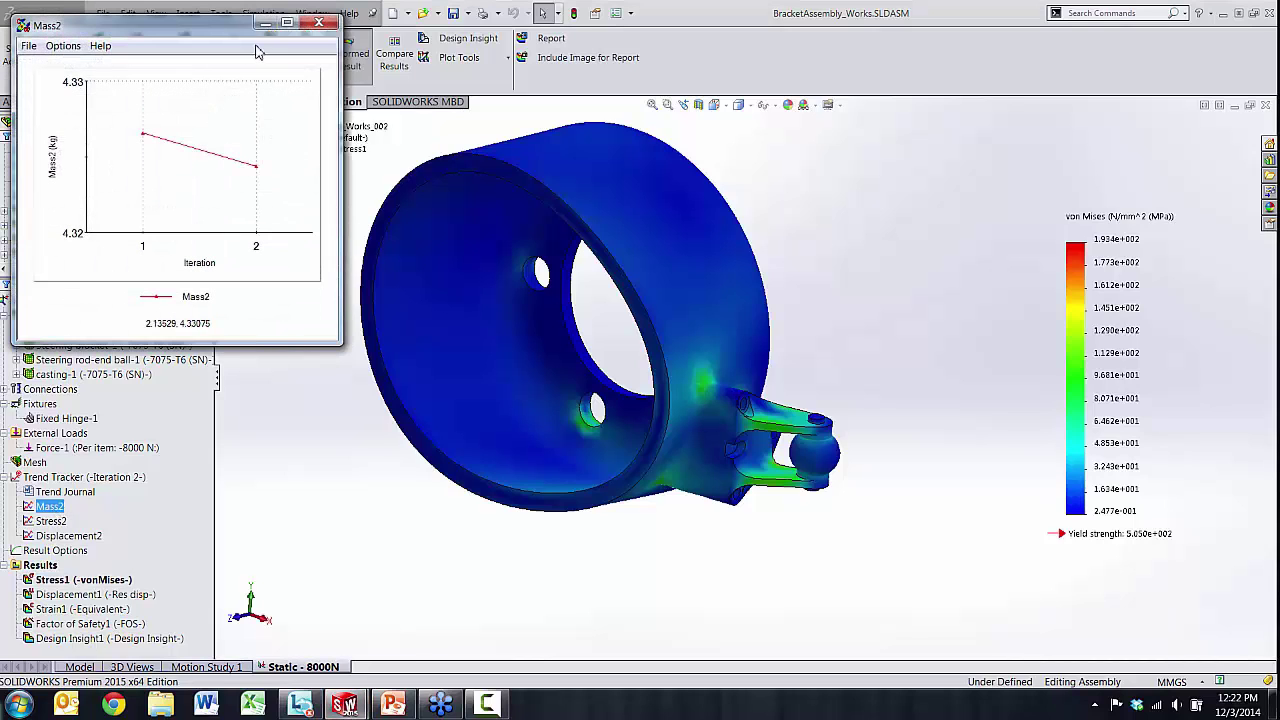
drag(241, 38, 457, 213)
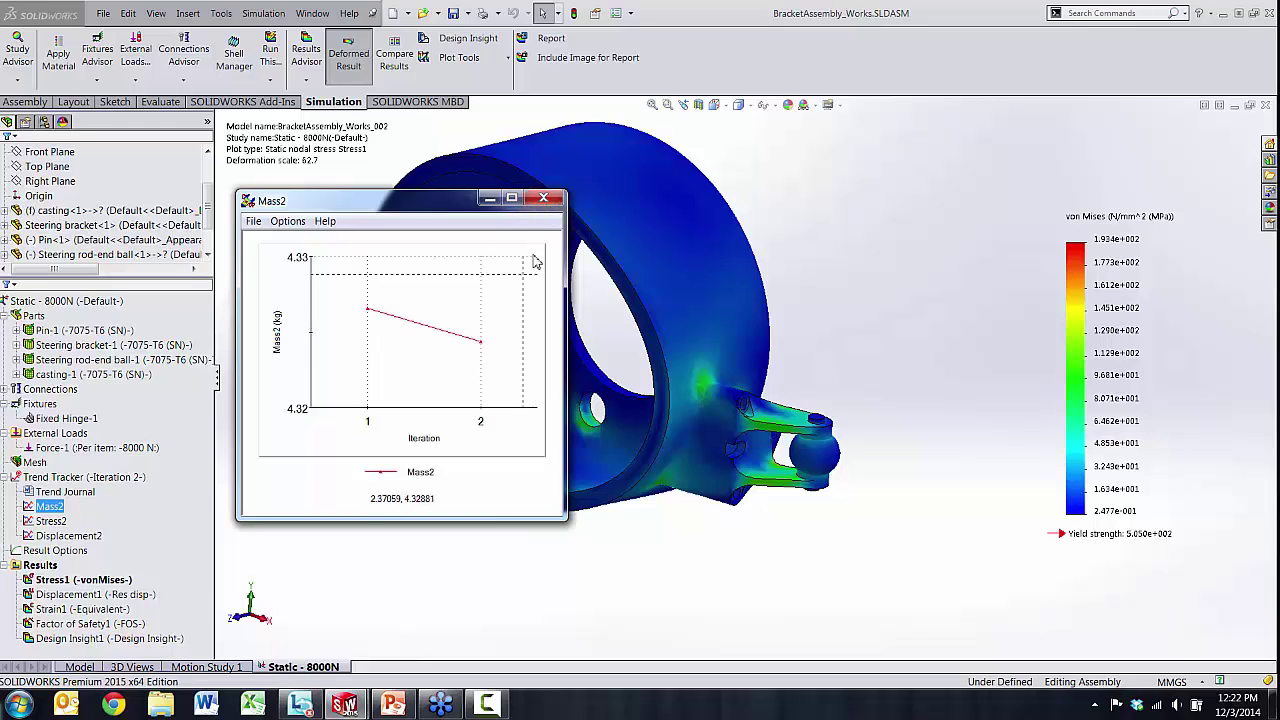
click(545, 200)
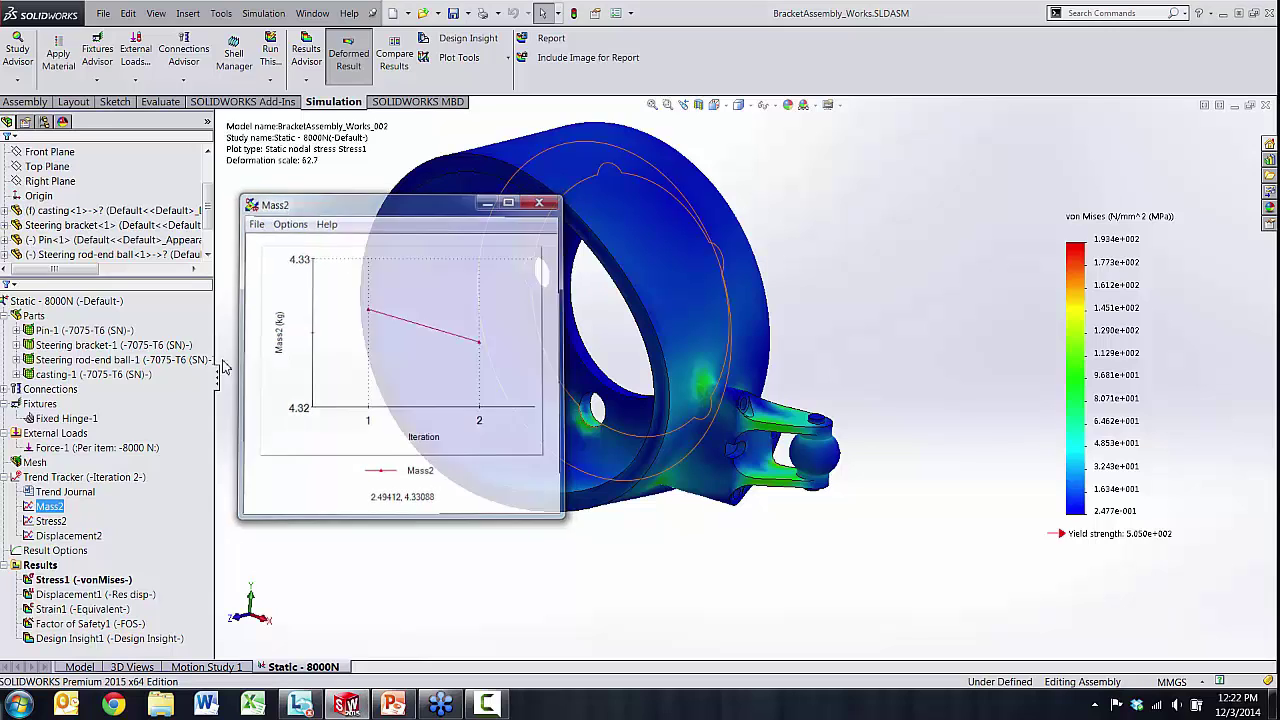
double_click(51, 521)
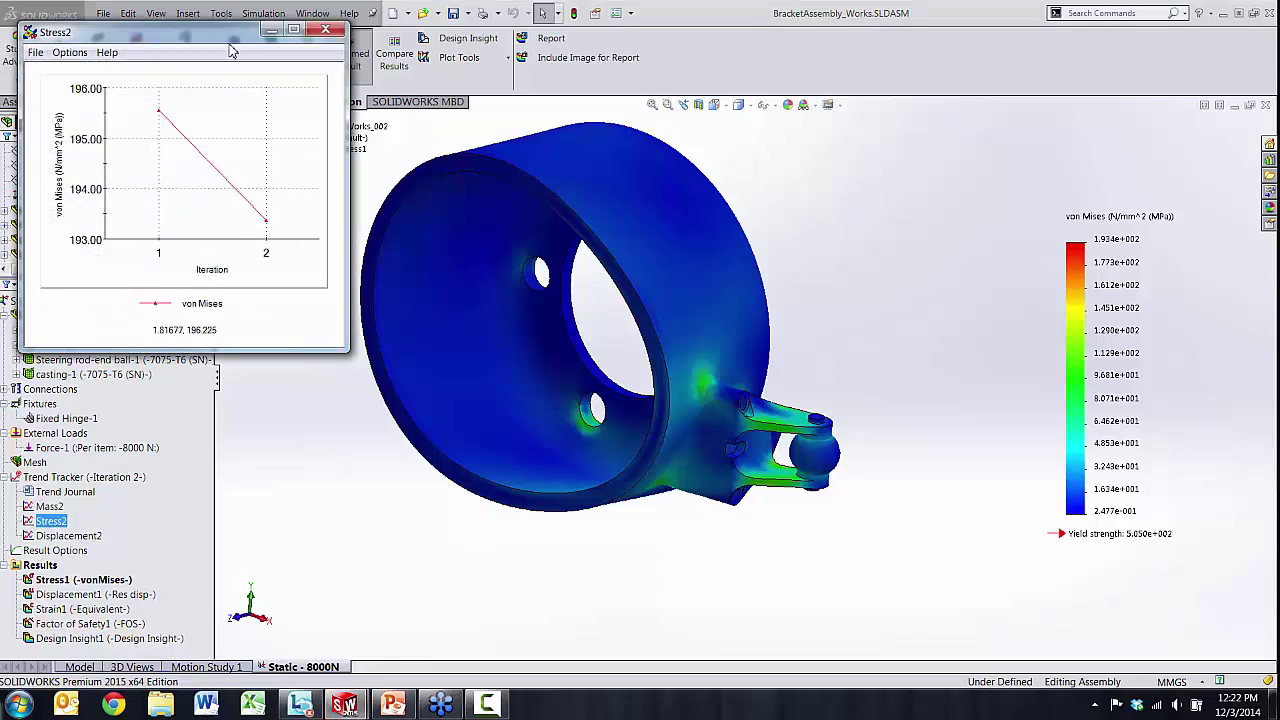
drag(232, 36, 332, 178)
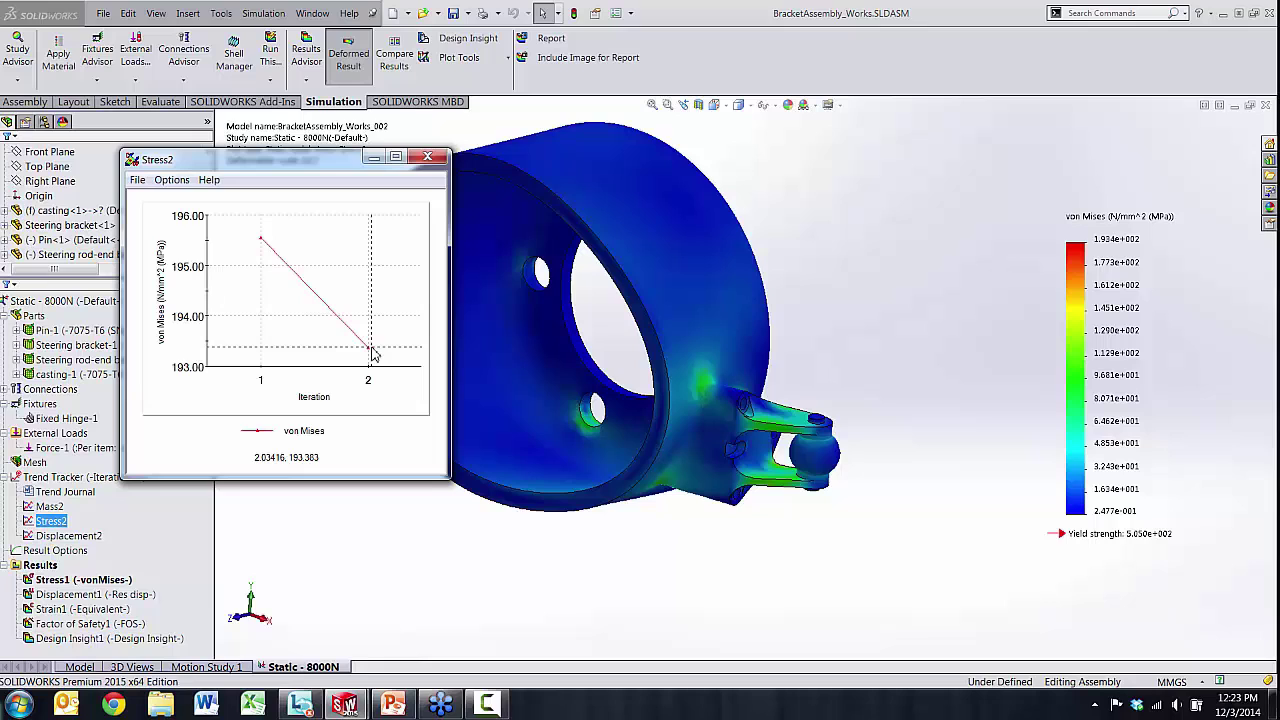
click(427, 157)
- Set the length dimension of the slot cut in the steering bracket to 15 mm and rebuild the model
middle_drag(476, 473, 420, 500)
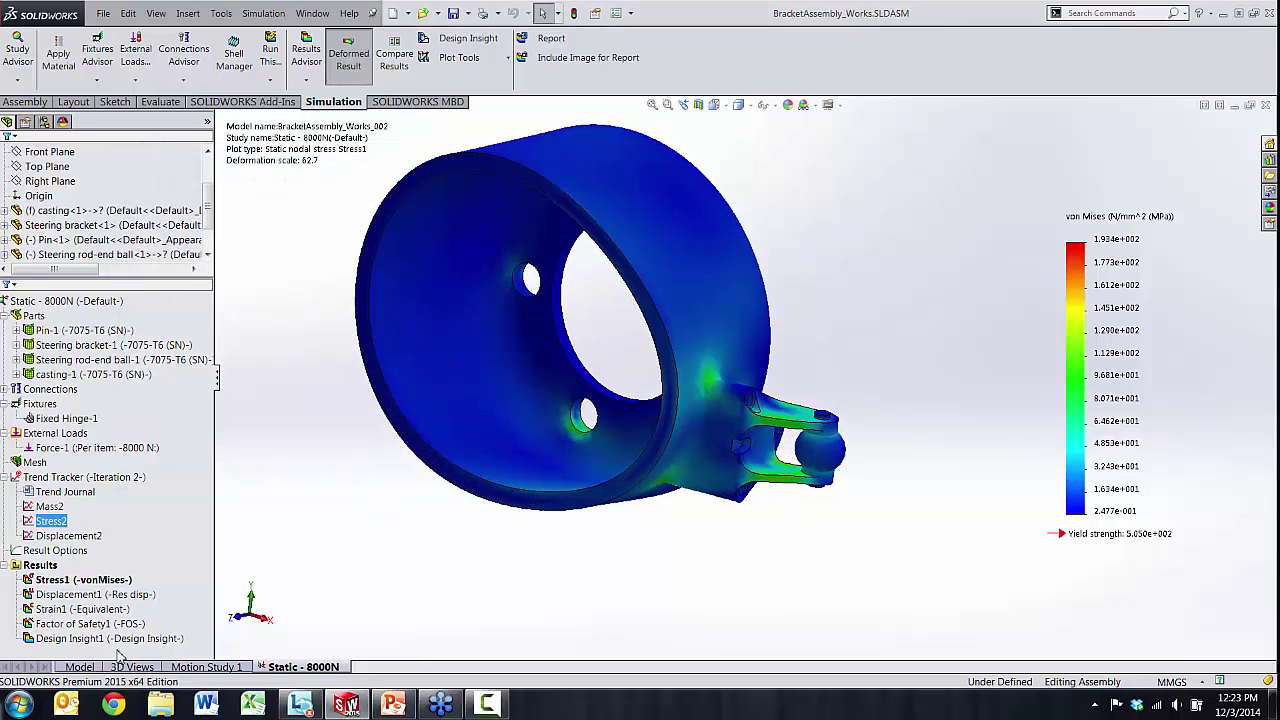
click(79, 667)
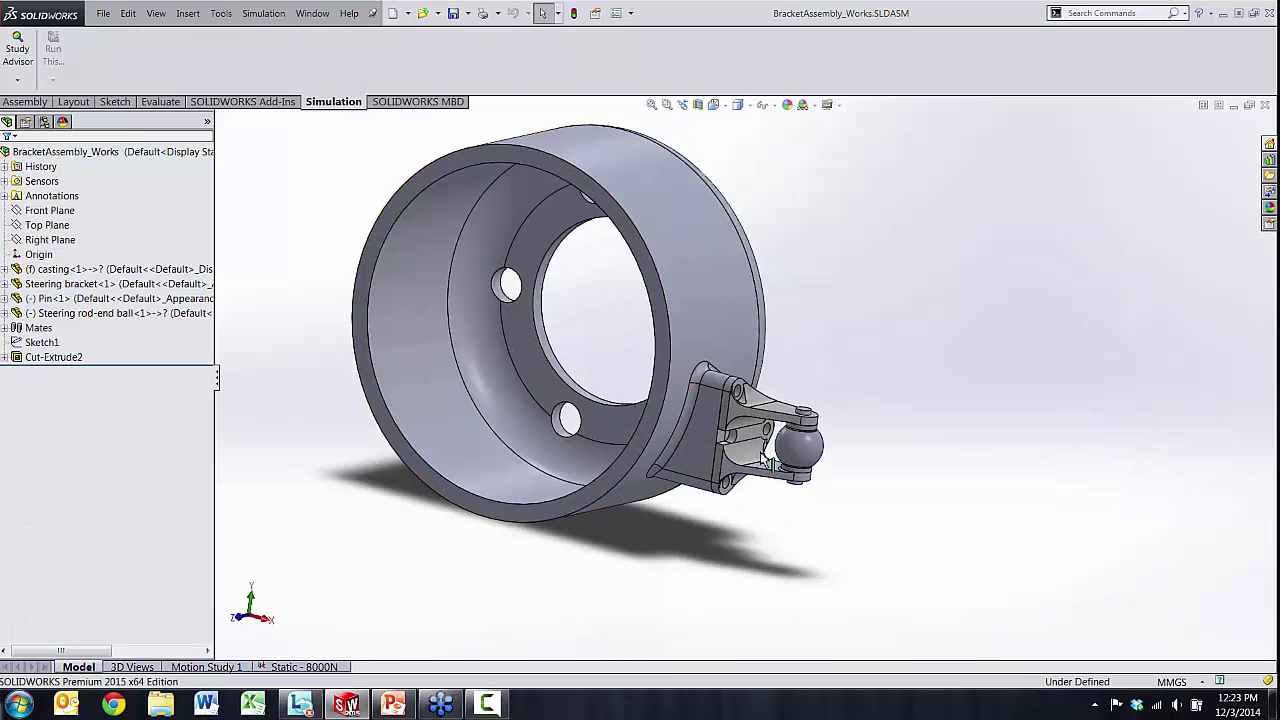
scroll(745, 445, down, 5)
scroll(745, 445, down, 3)
click(126, 380)
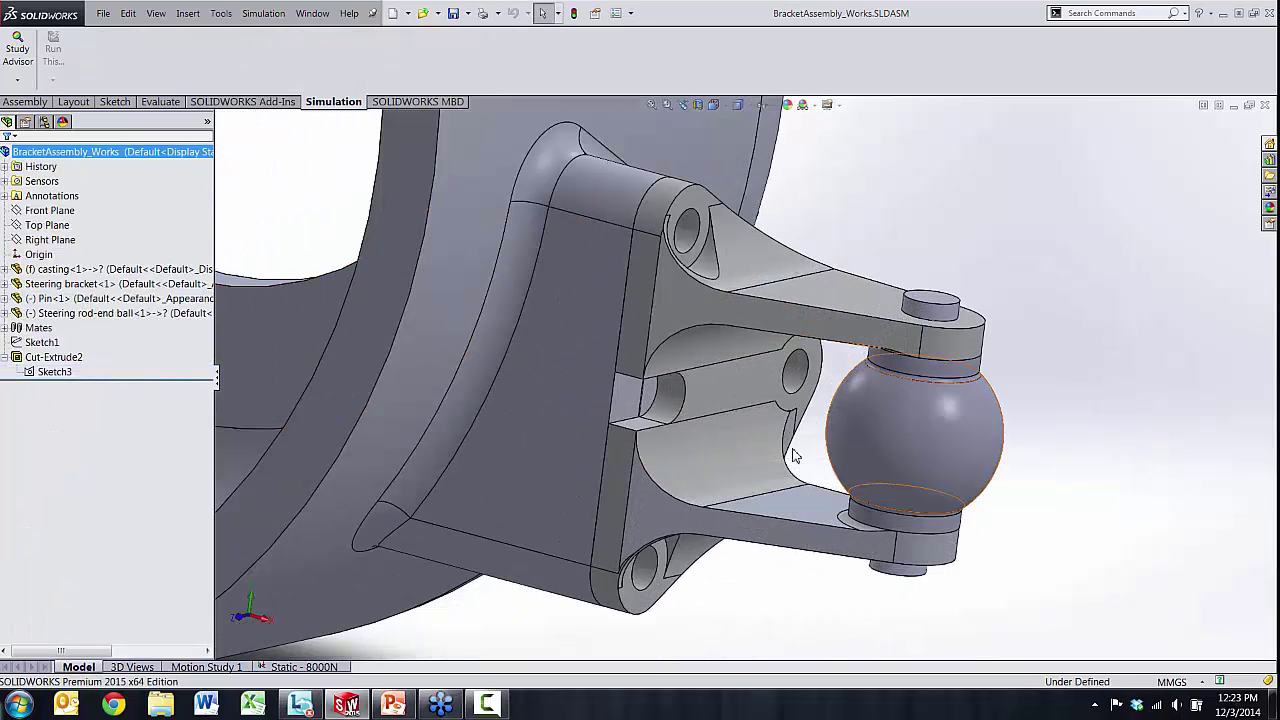
click(645, 420)
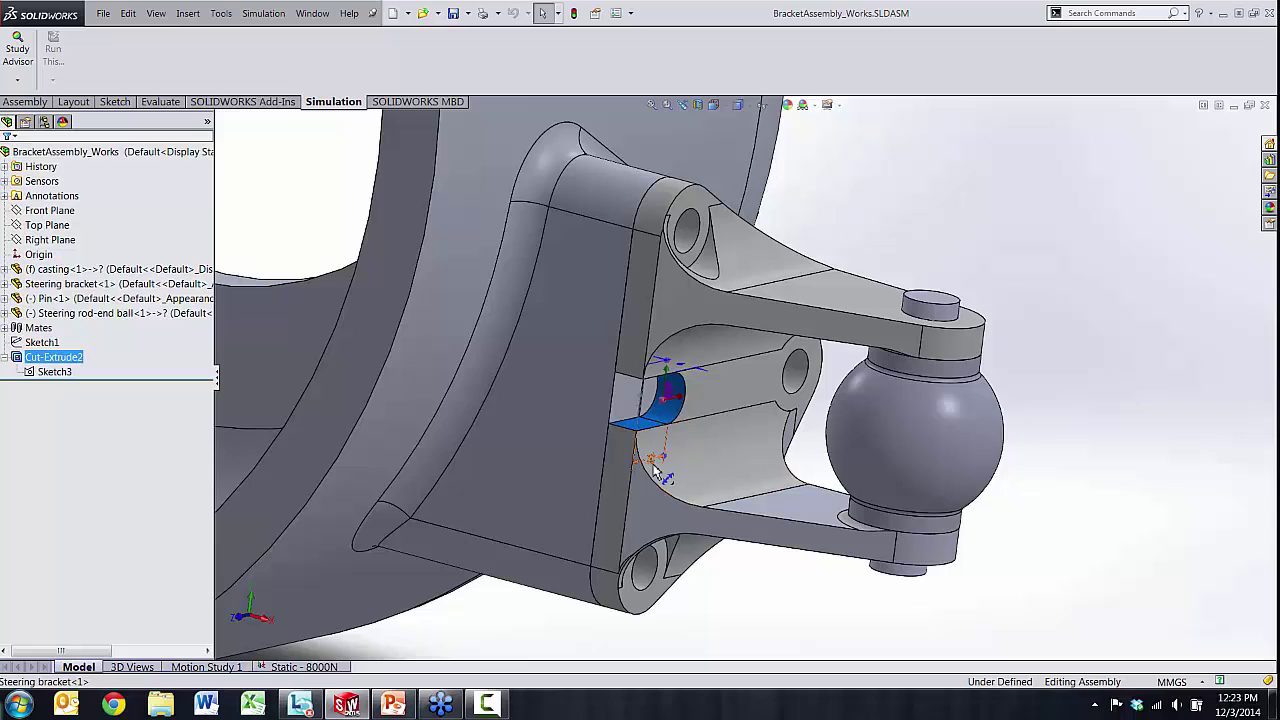
scroll(668, 462, down, 2)
double_click(662, 453)
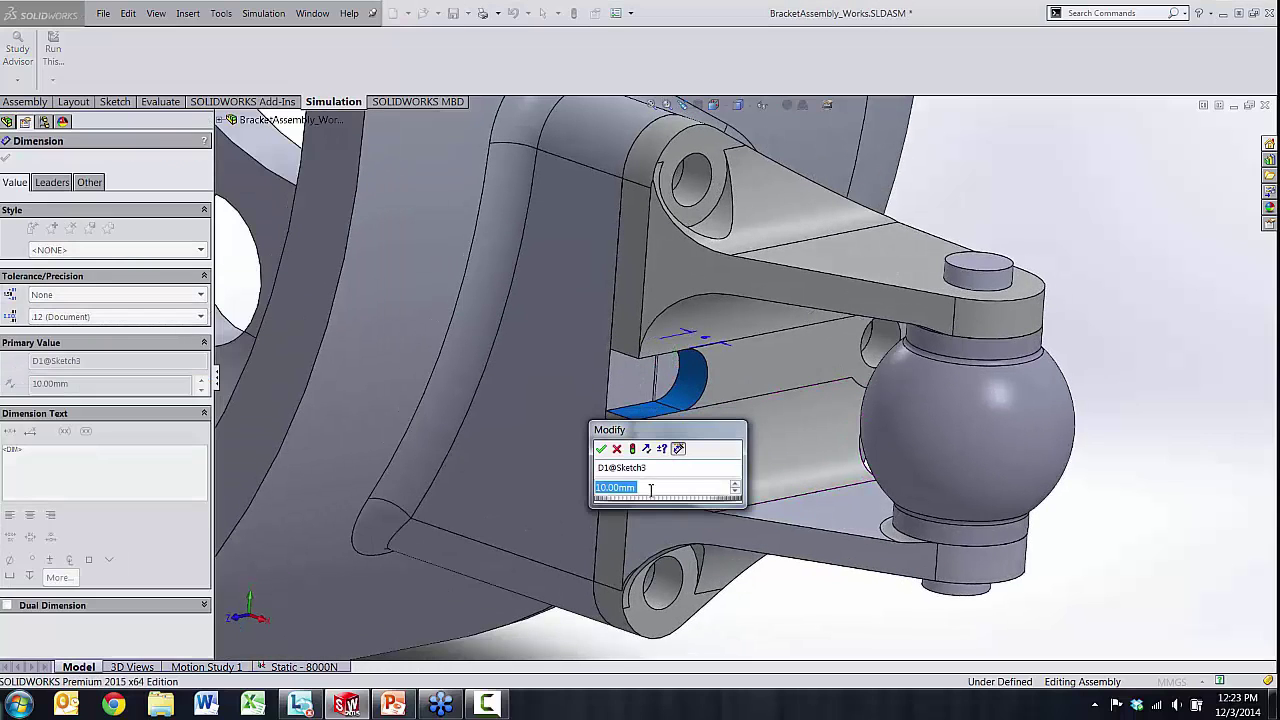
text(15)
click(601, 450)
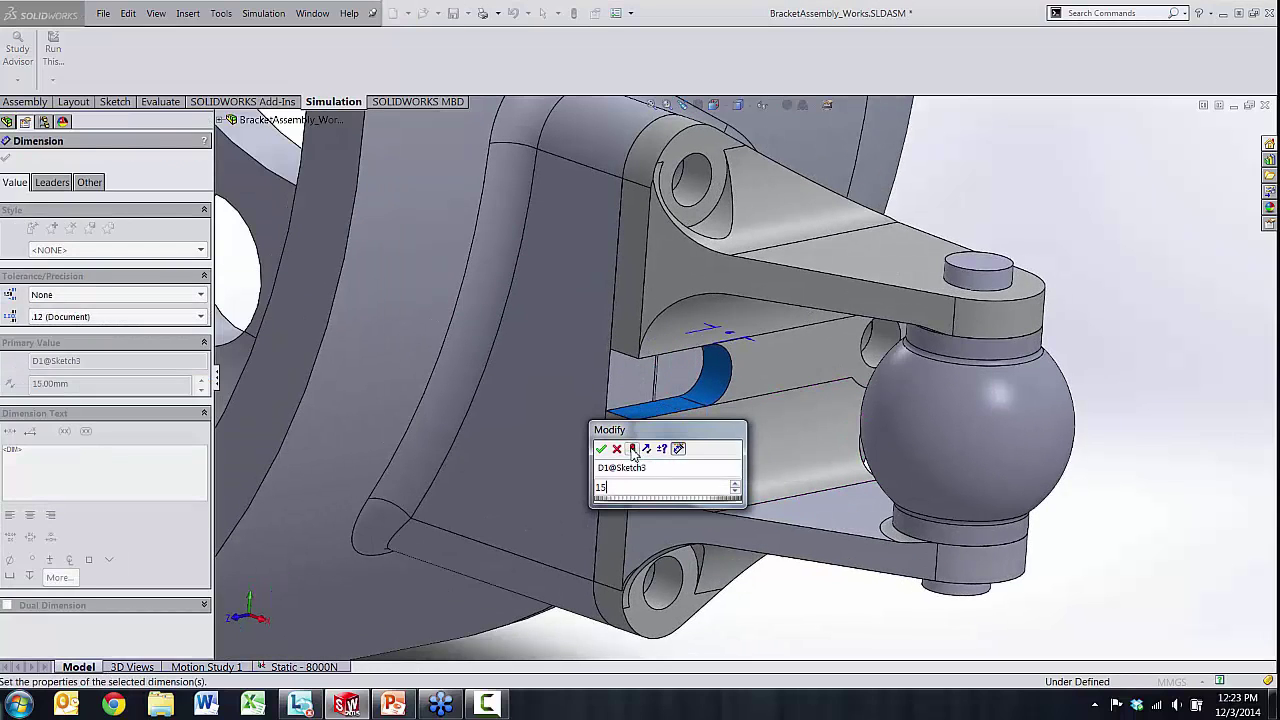
click(601, 450)
scroll(708, 440, up, 3)
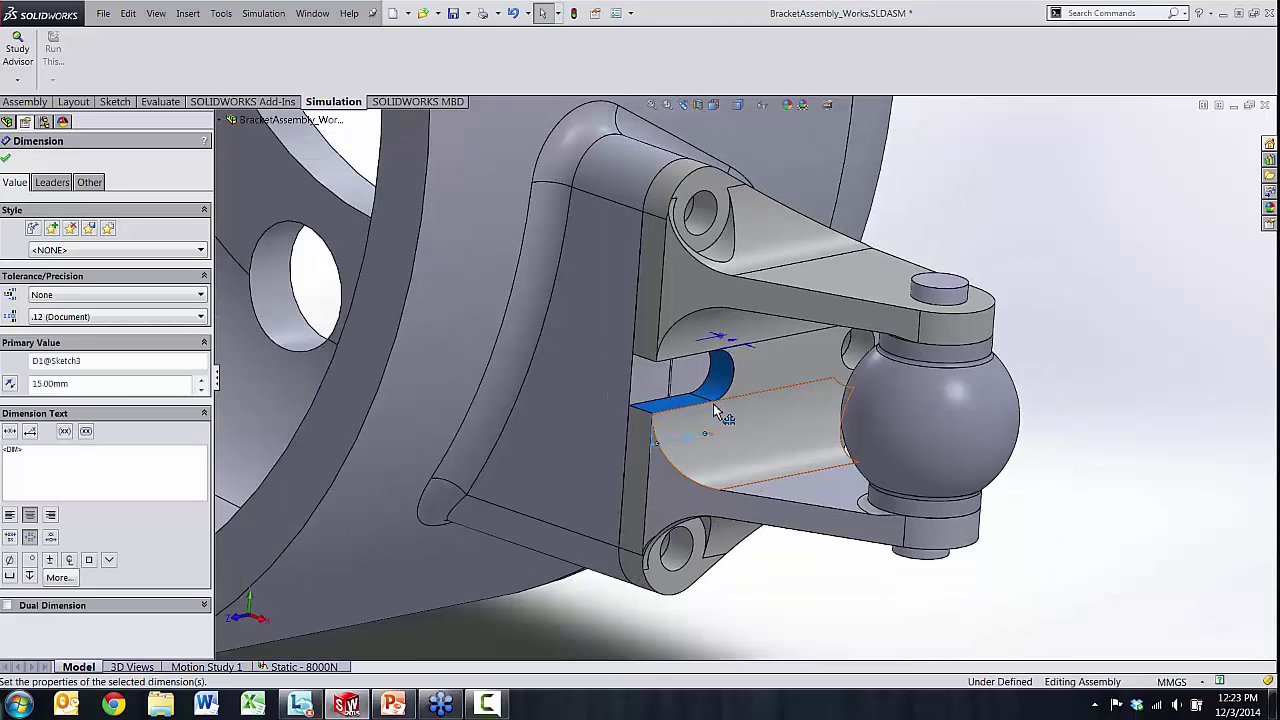
scroll(713, 408, up, 3)
click(6, 158)
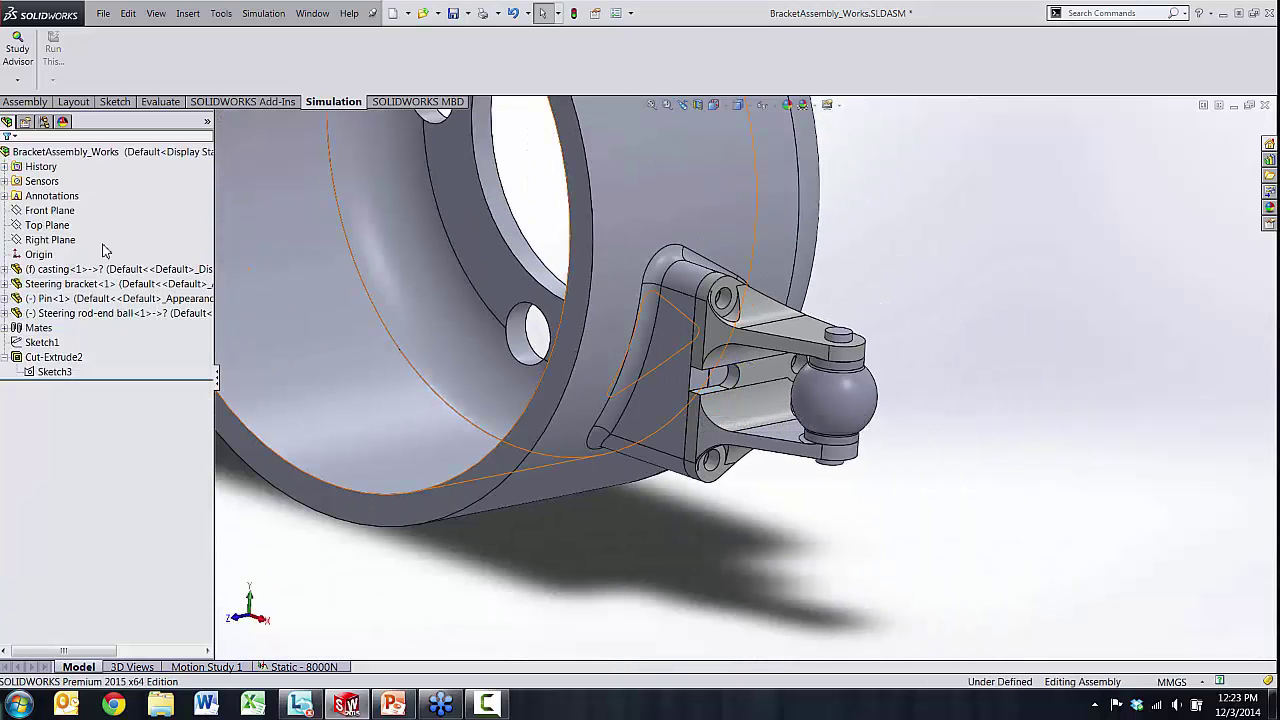
- Rerun the Static - 8000N study with the 15 mm slot and add it as a Trend Tracker iteration, saving the model
click(304, 667)
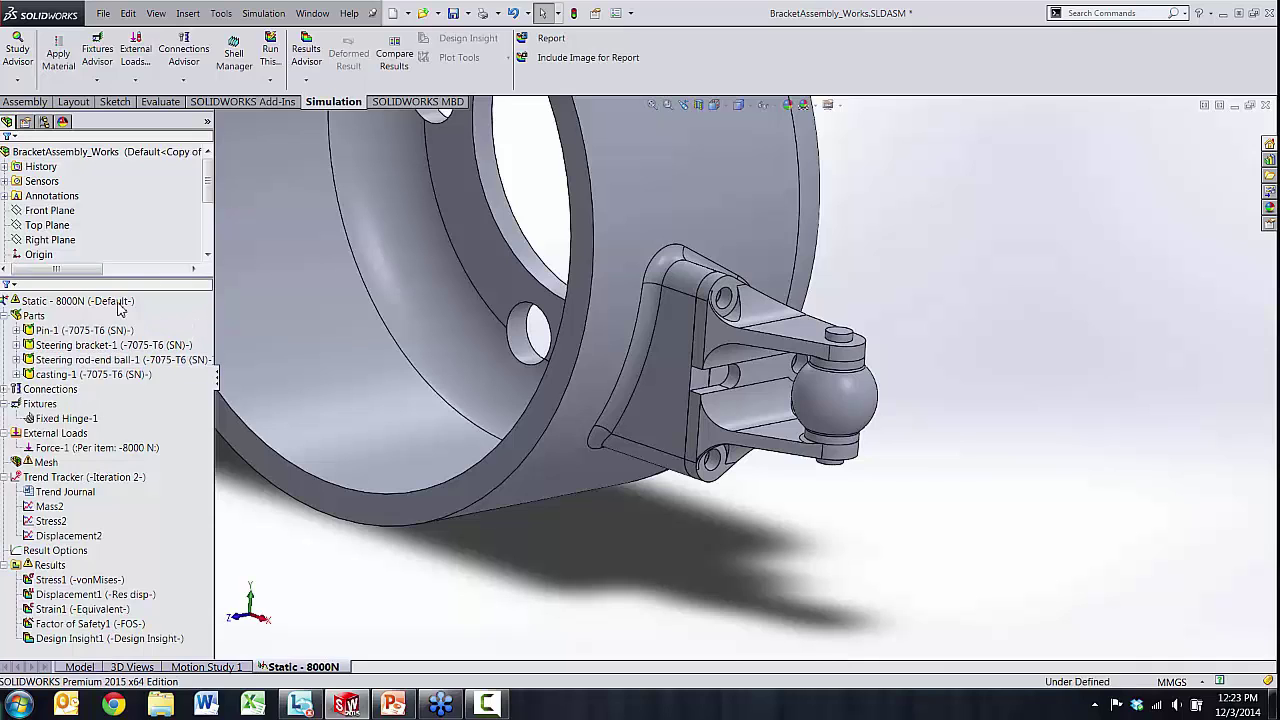
right_click(73, 302)
click(90, 320)
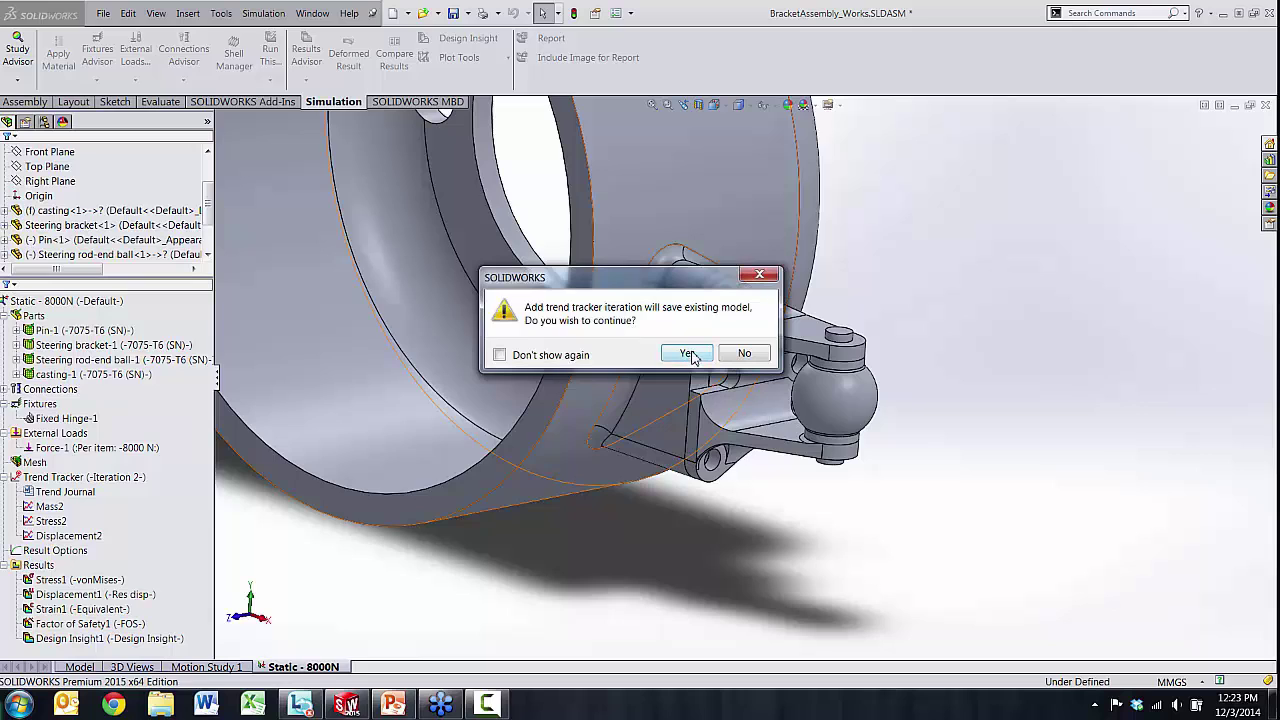
click(688, 354)
- Review the third iteration in the Trend Tracker's Mass2 and Stress2 graphs, closing each one after viewing
click(58, 508)
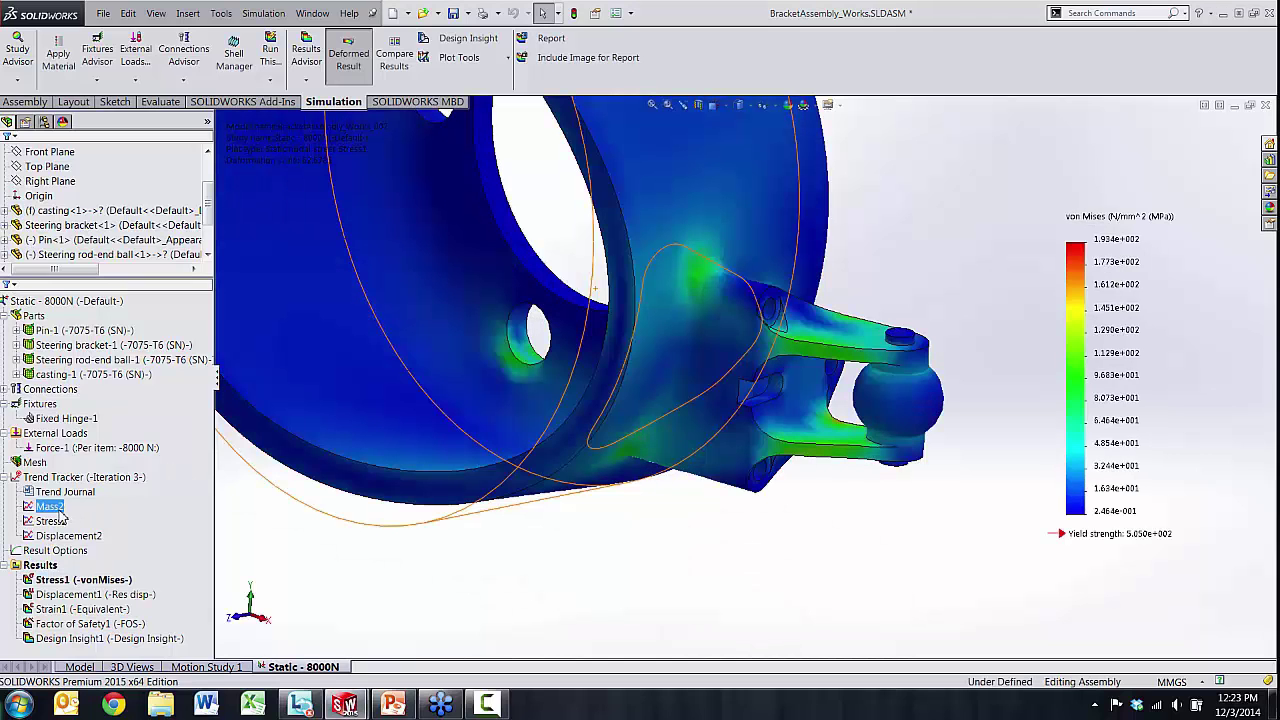
double_click(60, 510)
drag(237, 50, 307, 81)
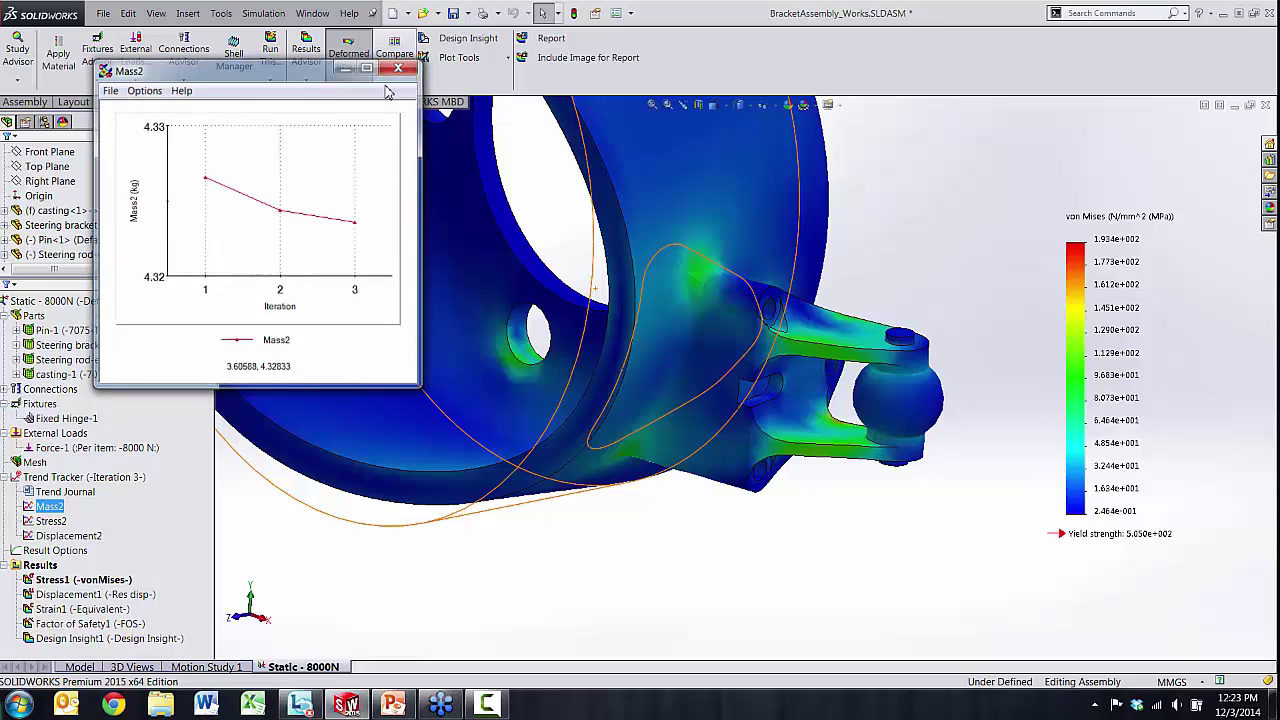
click(400, 67)
click(50, 522)
double_click(50, 522)
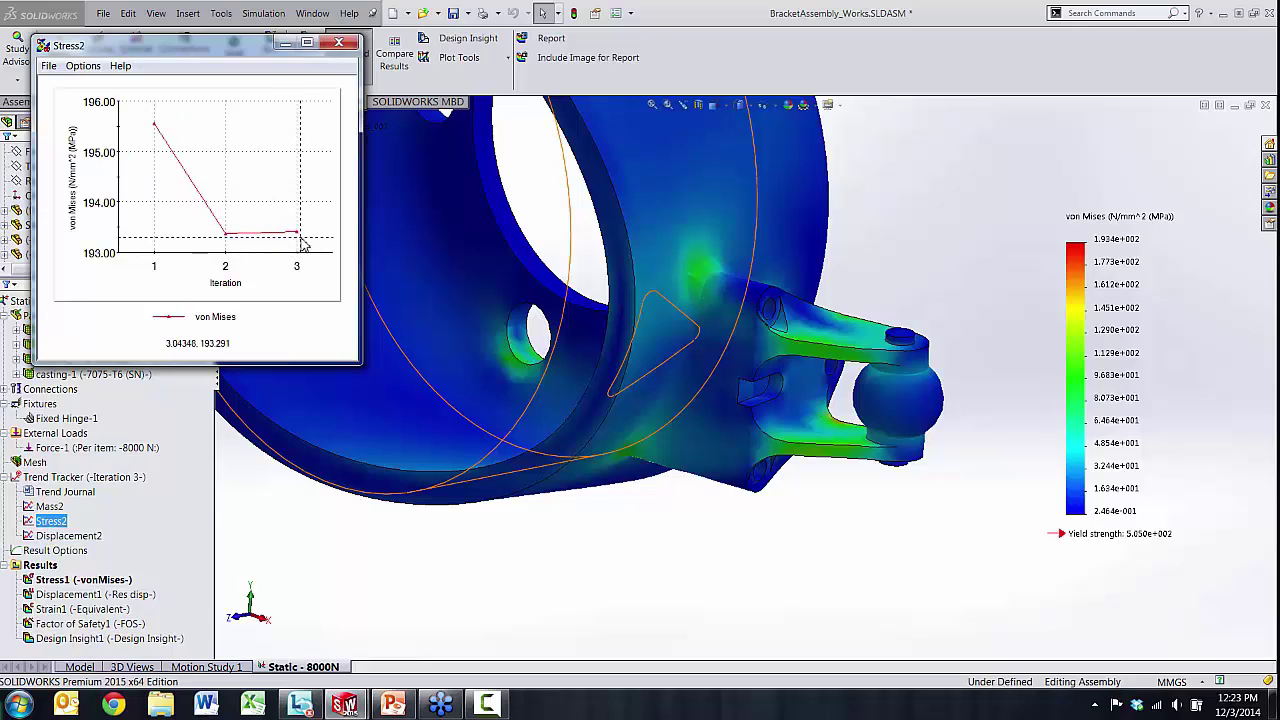
click(340, 45)
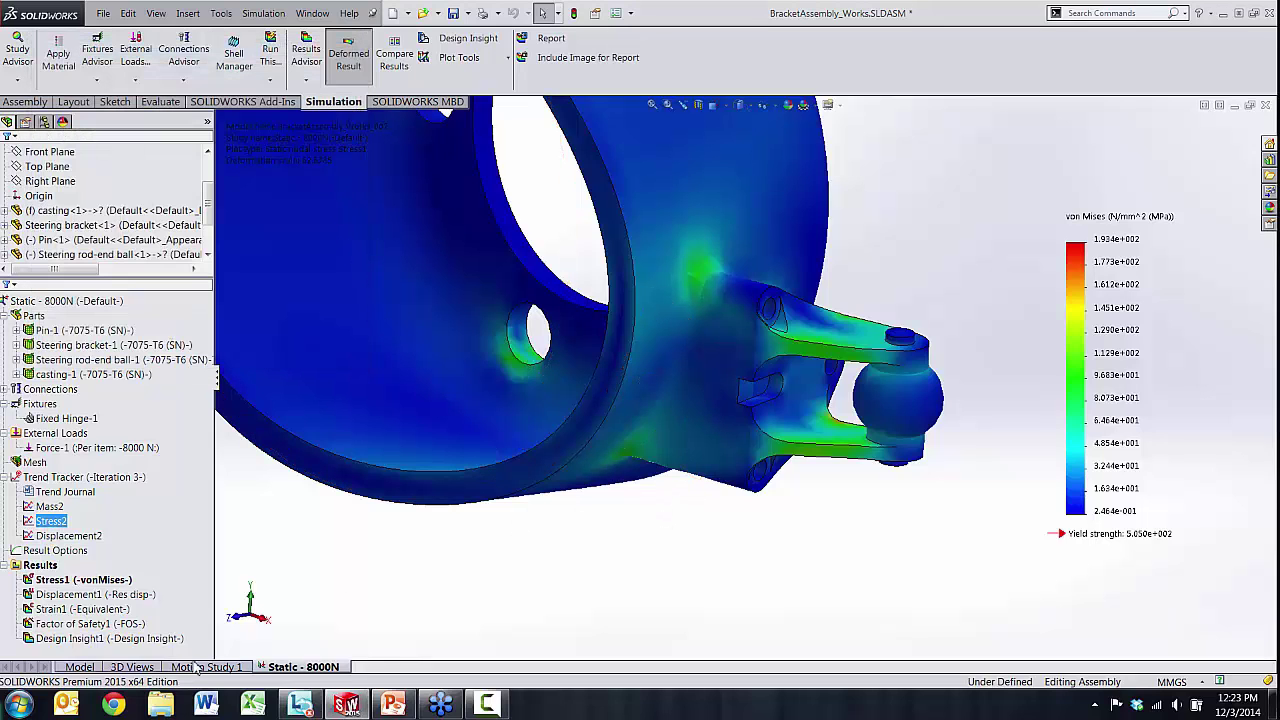
- Set the length dimension of the steering bracket's slot cut to 20 mm and rebuild the model
click(78, 667)
scroll(228, 393, down, 3)
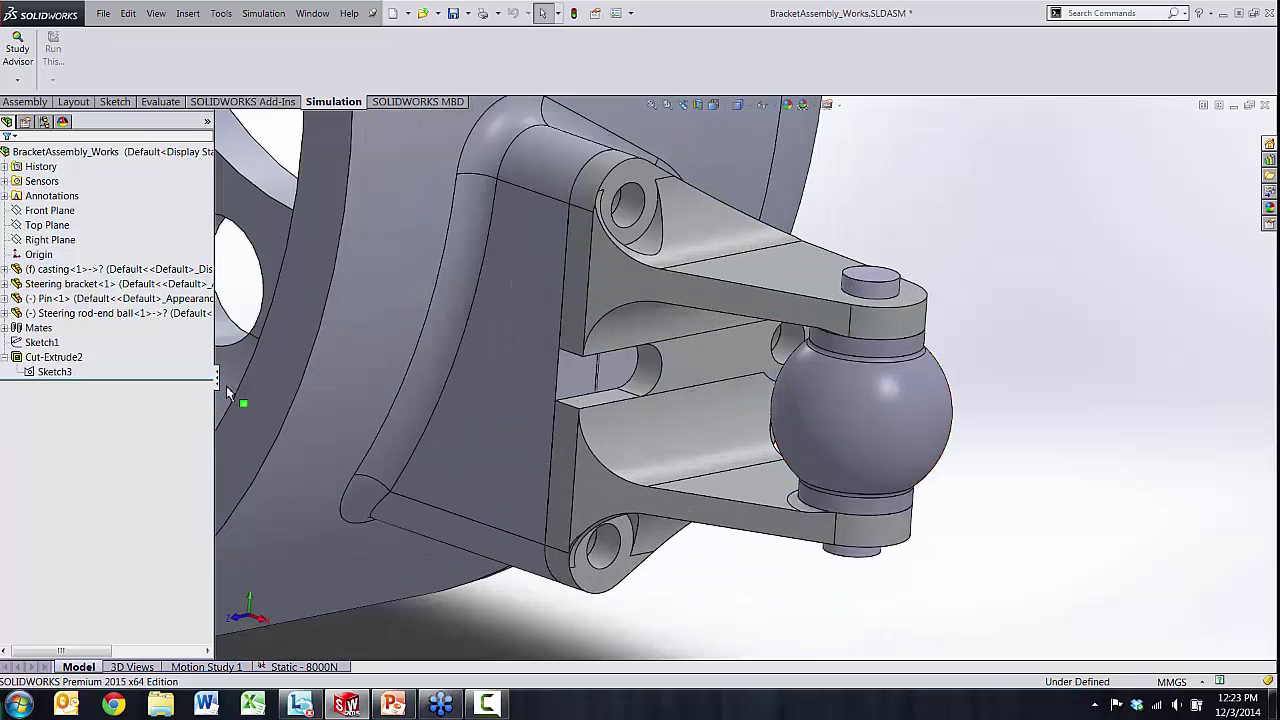
double_click(606, 401)
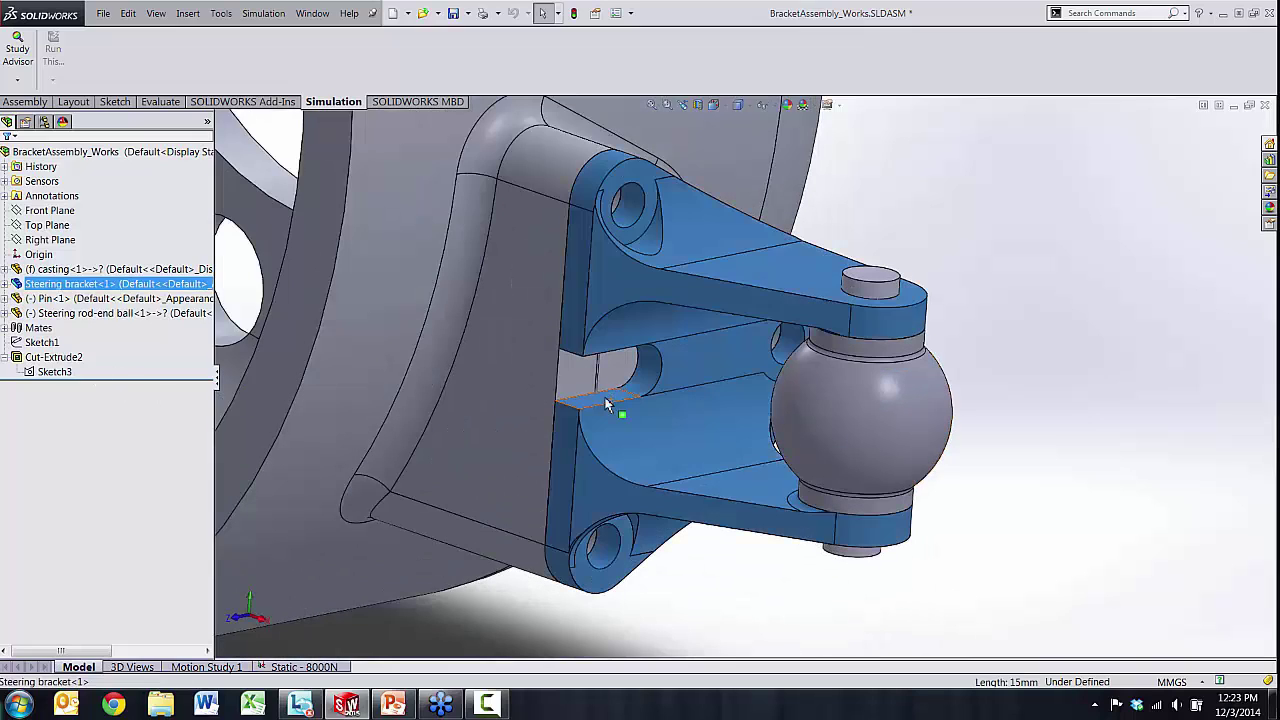
double_click(614, 433)
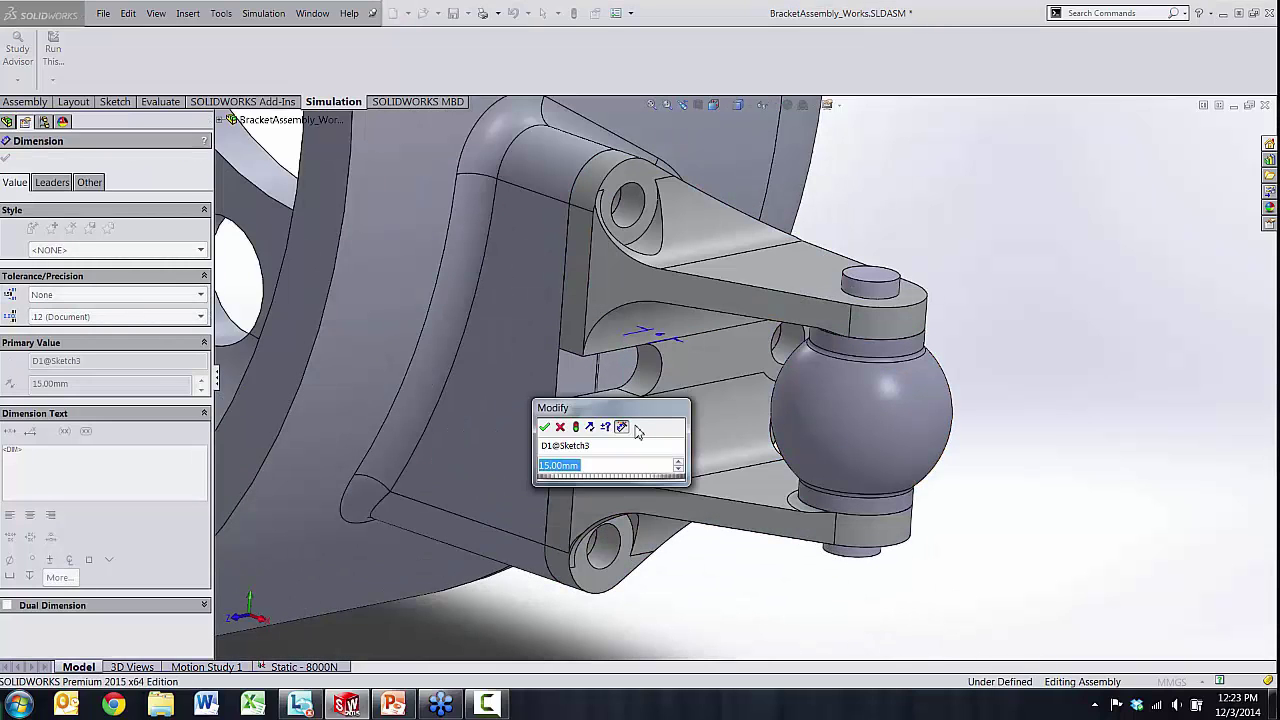
text(20)
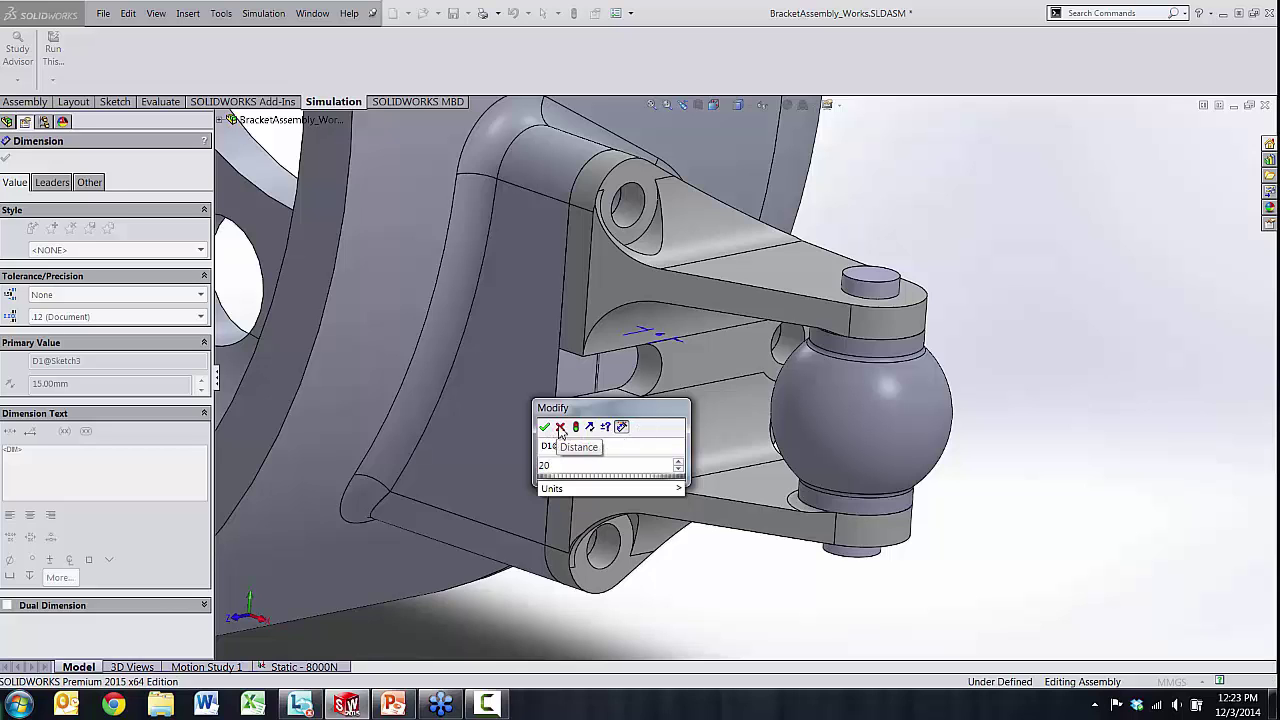
click(577, 427)
click(544, 427)
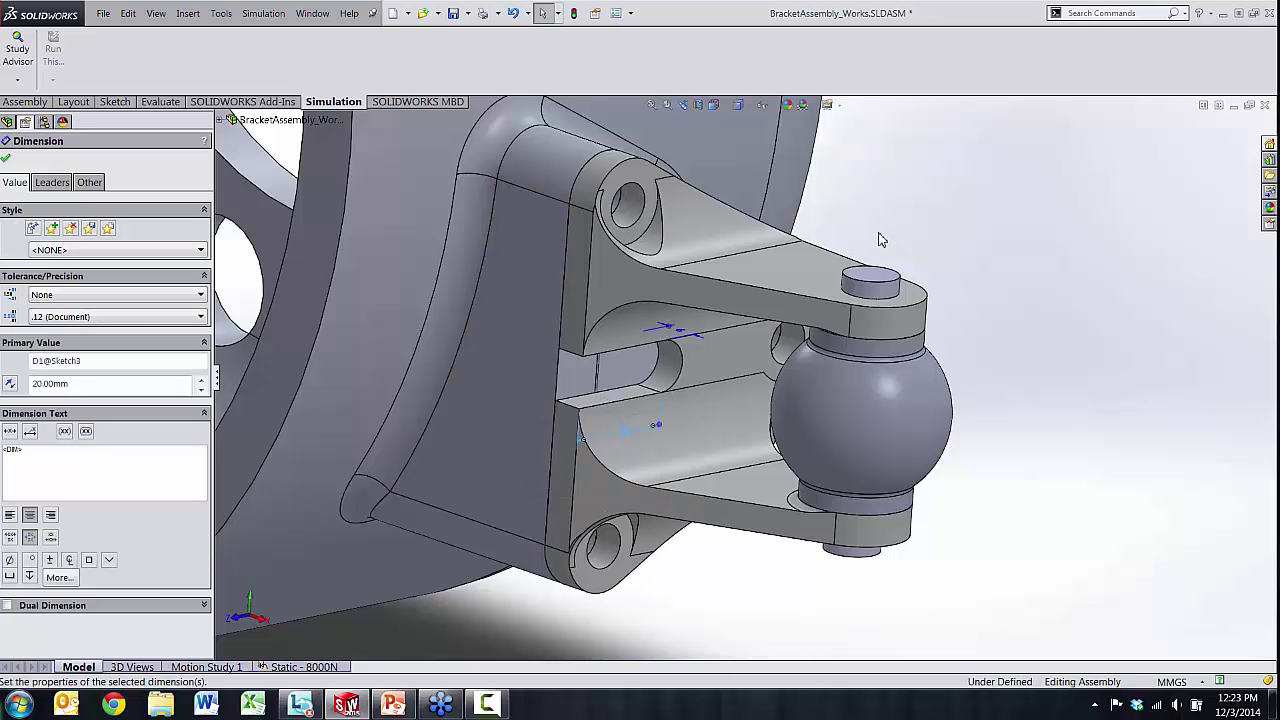
scroll(879, 240, up, 3)
click(6, 158)
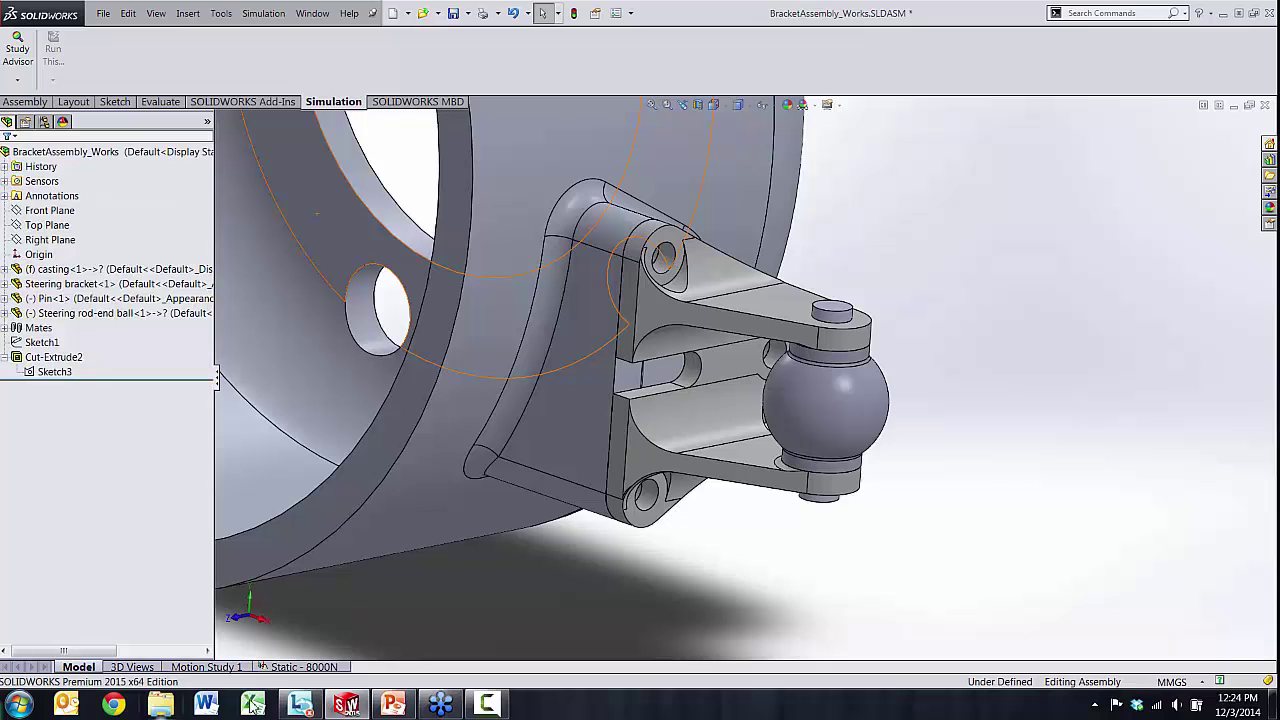
- Rerun the Static - 8000N study with the 20 mm slot, add it as a Trend Tracker iteration with the model saved, and show the Stress1 plot
click(318, 666)
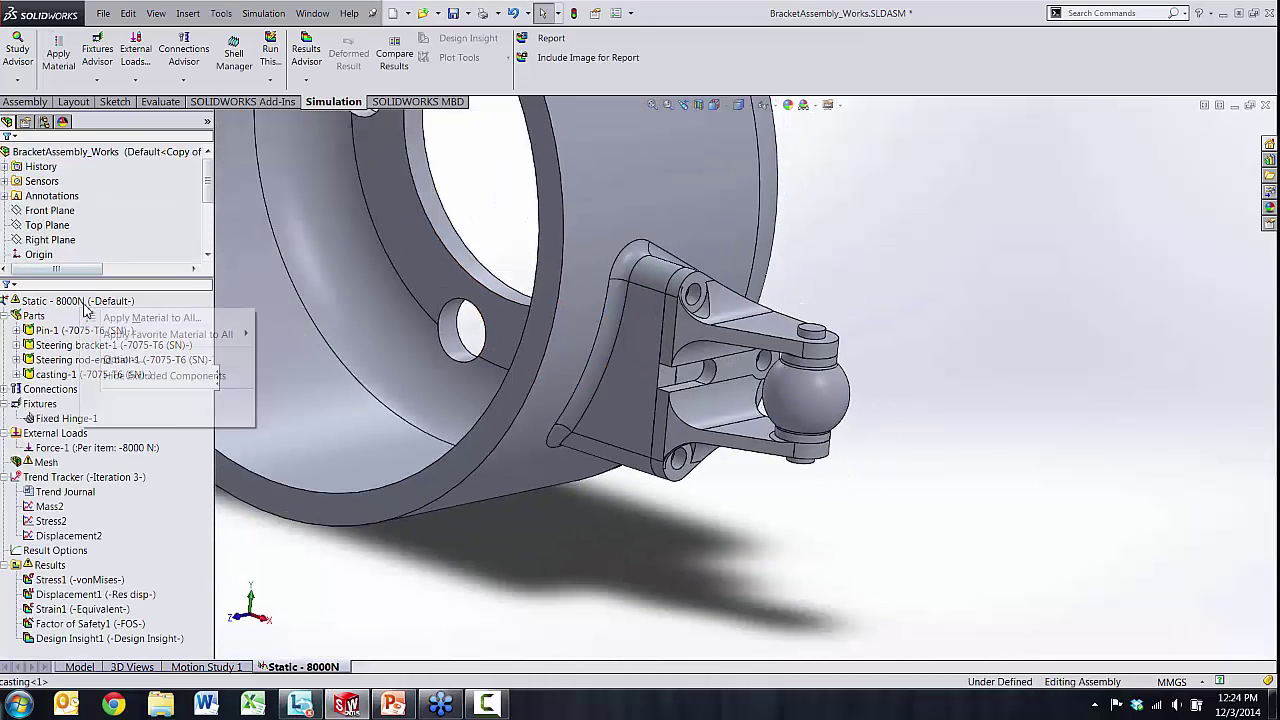
right_click(100, 301)
click(112, 325)
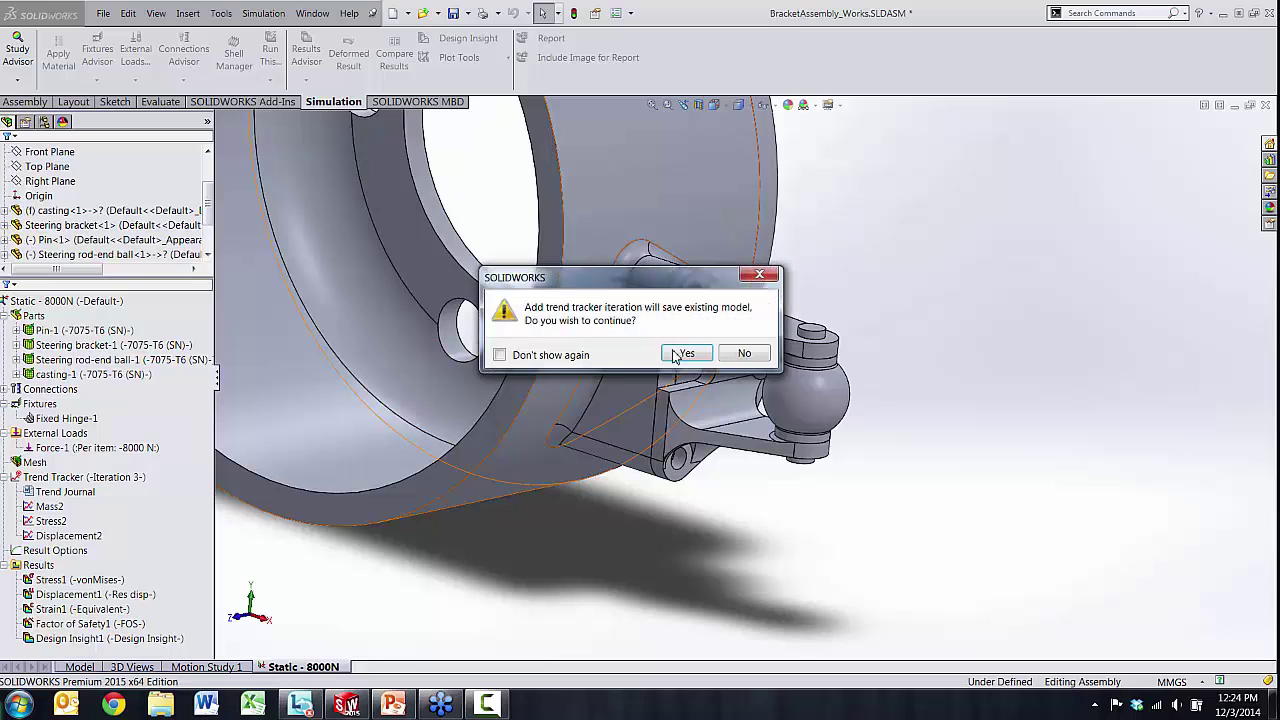
click(677, 356)
double_click(67, 579)
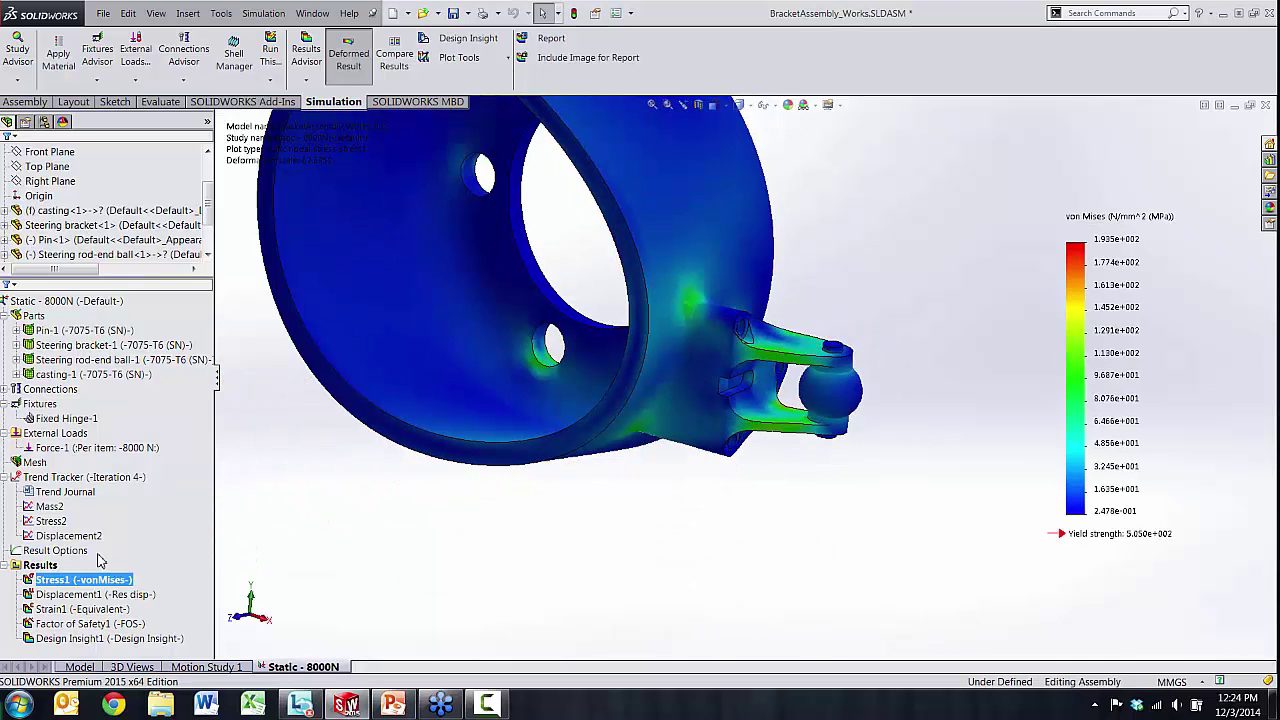
click(52, 507)
key(Delete)
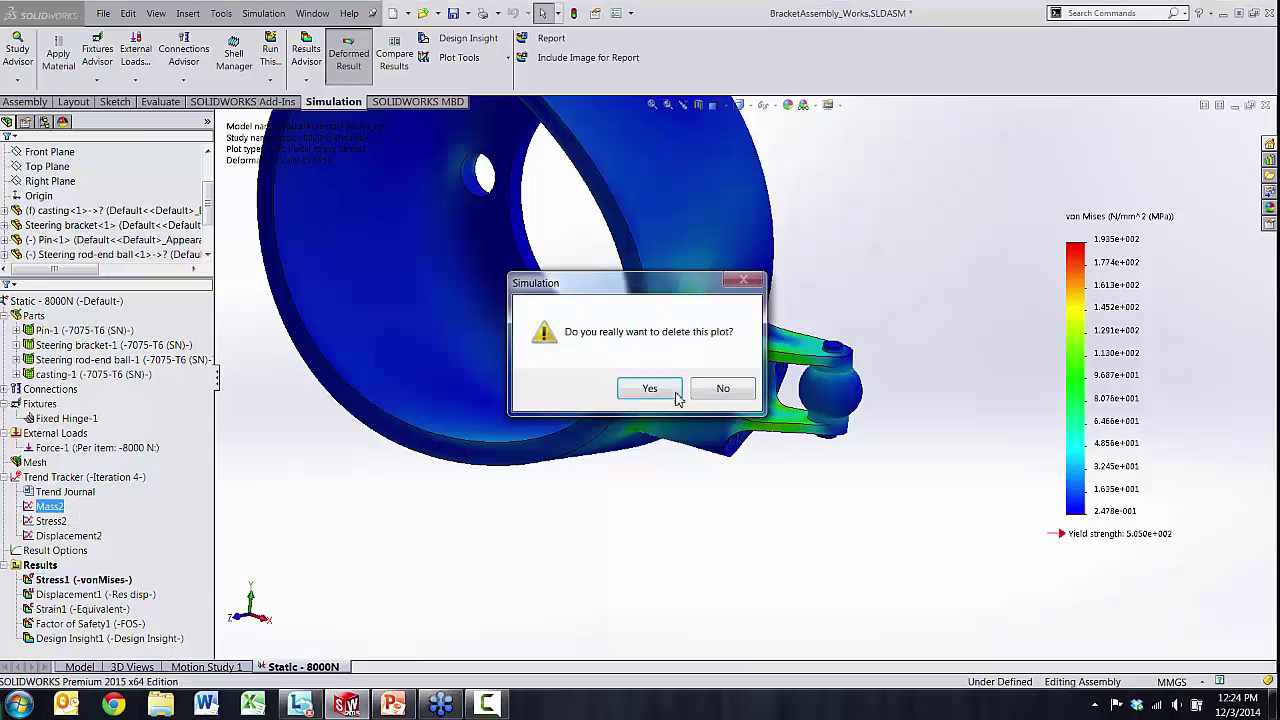
click(697, 390)
right_click(48, 507)
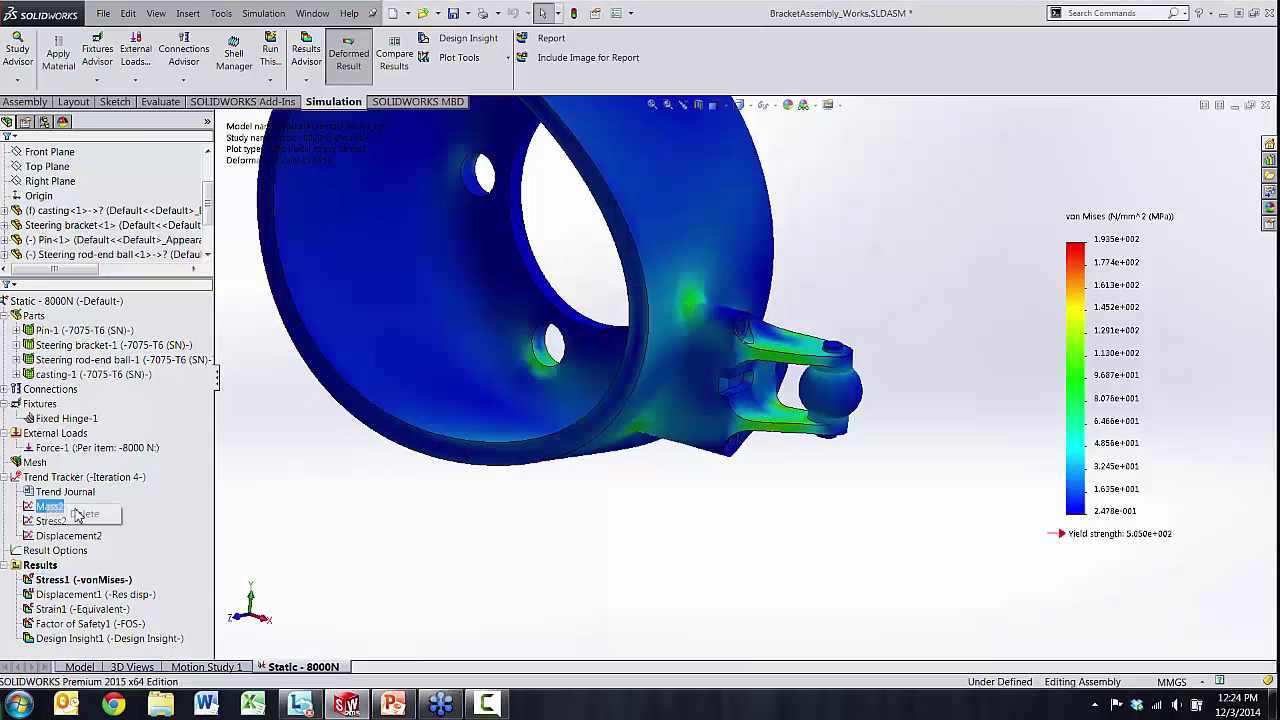
- Compare all four iterations in the Trend Tracker's Mass2 and Stress2 graphs, closing each one after viewing
double_click(50, 507)
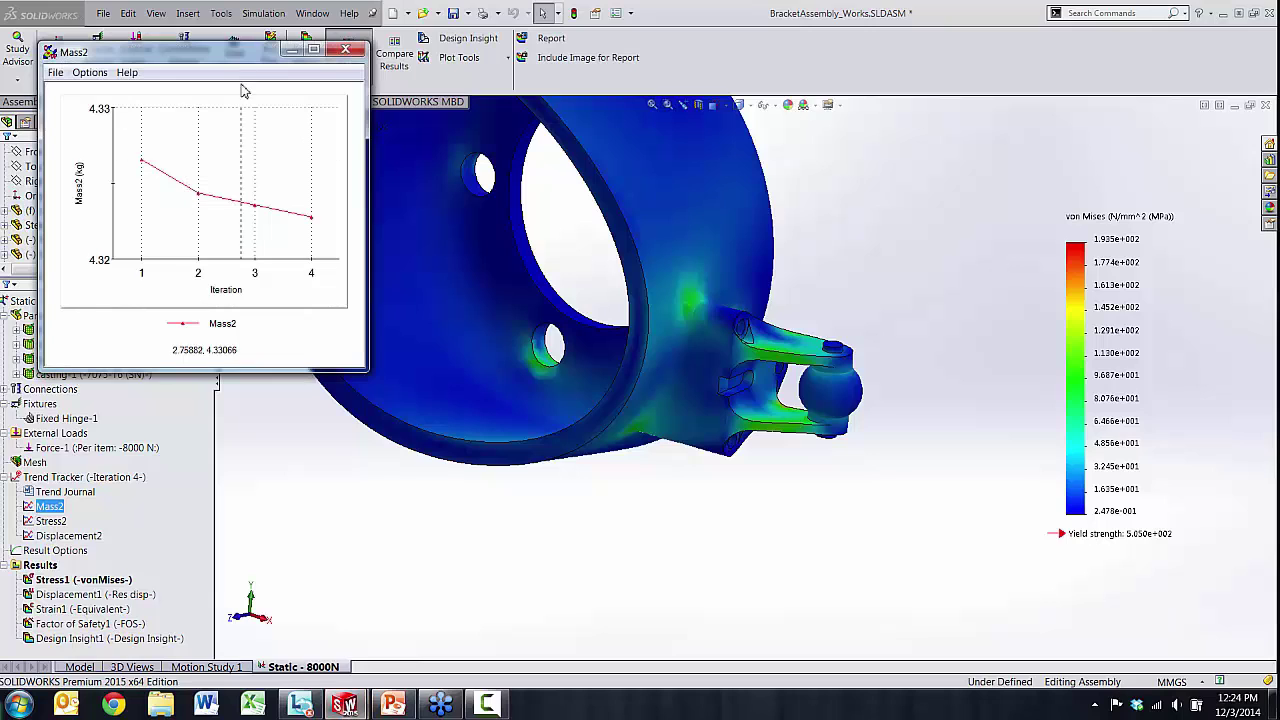
click(418, 84)
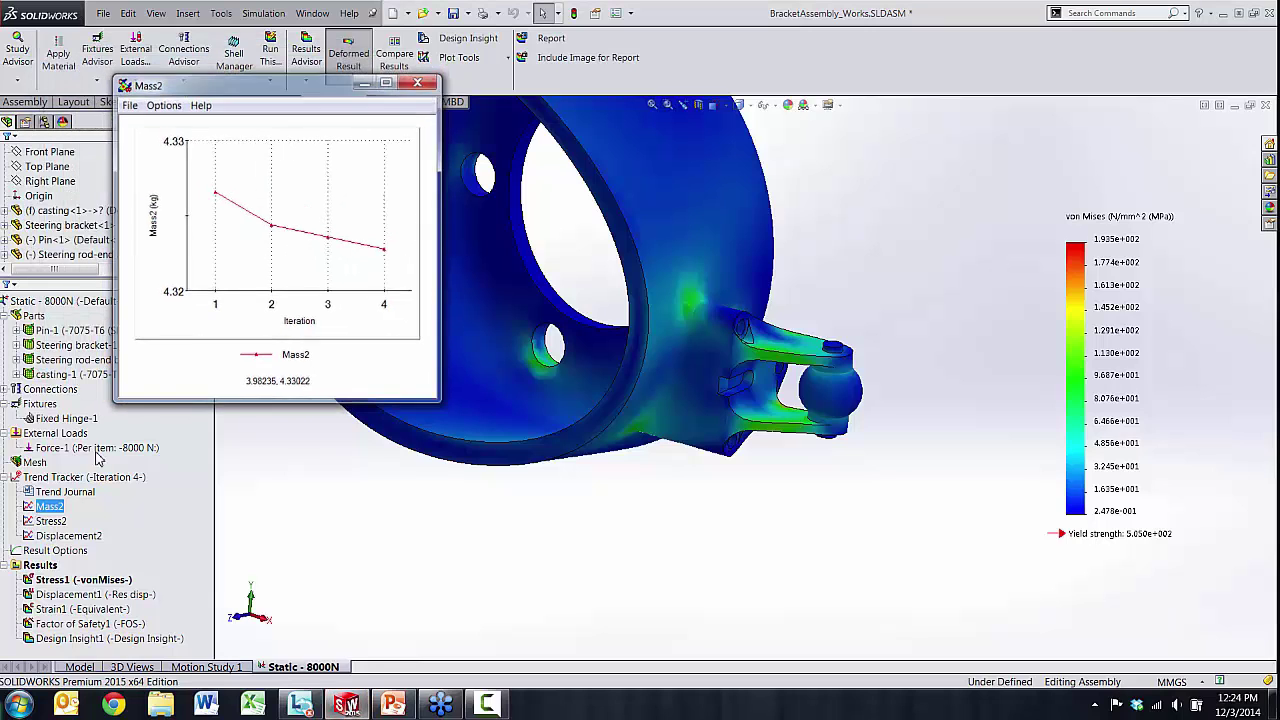
click(50, 521)
double_click(46, 522)
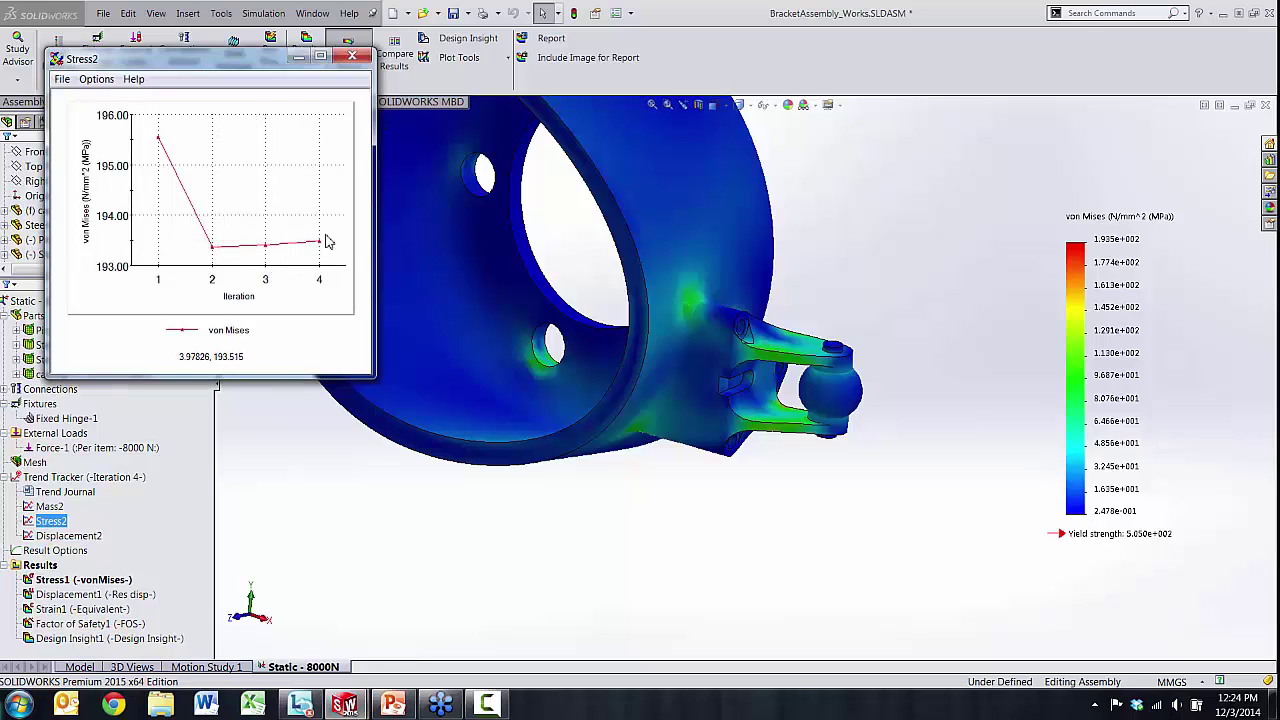
click(352, 57)
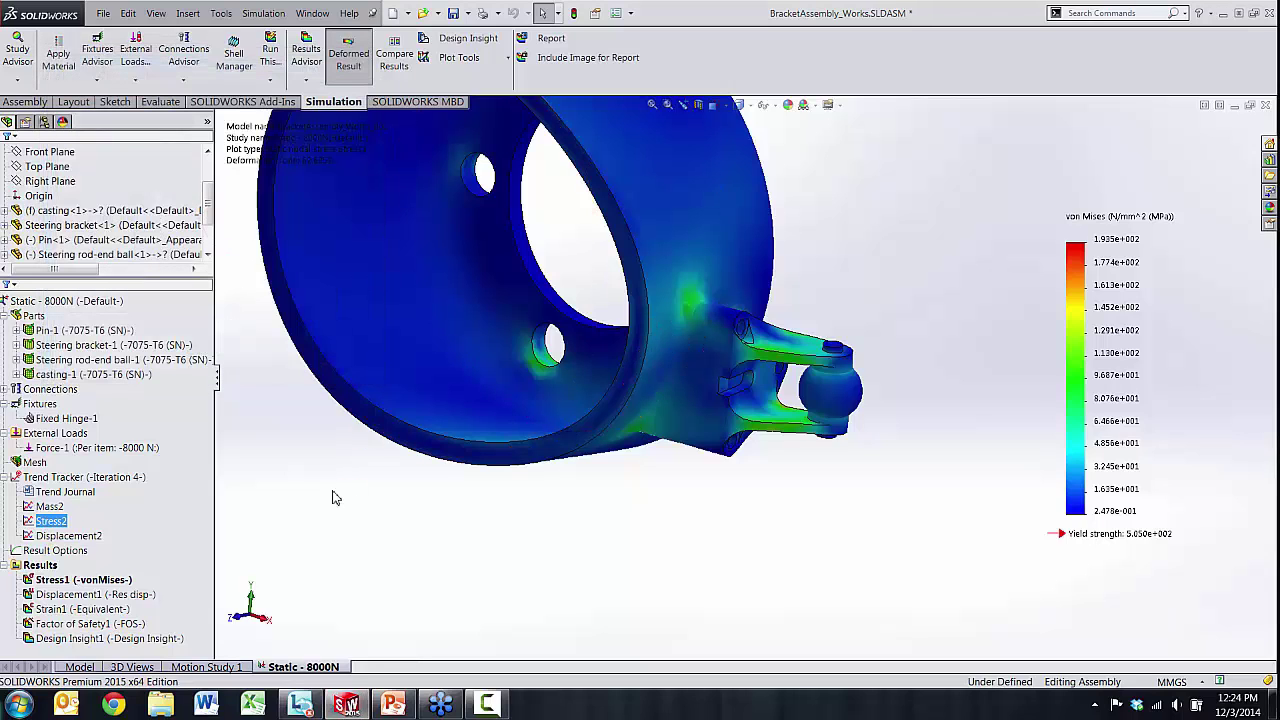
- Set the extrusion thickness of the steering bracket's arm to 2 mm in the assembly model
middle_drag(560, 440, 575, 488)
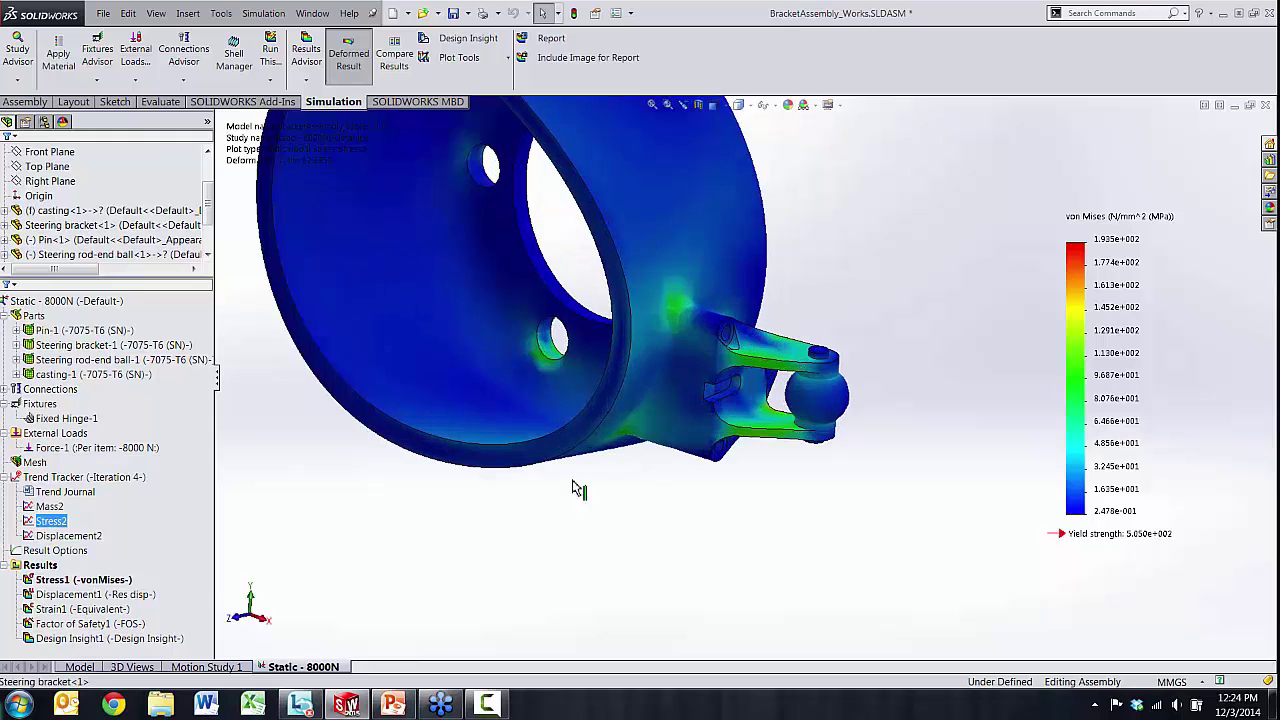
click(79, 666)
scroll(684, 431, down, 5)
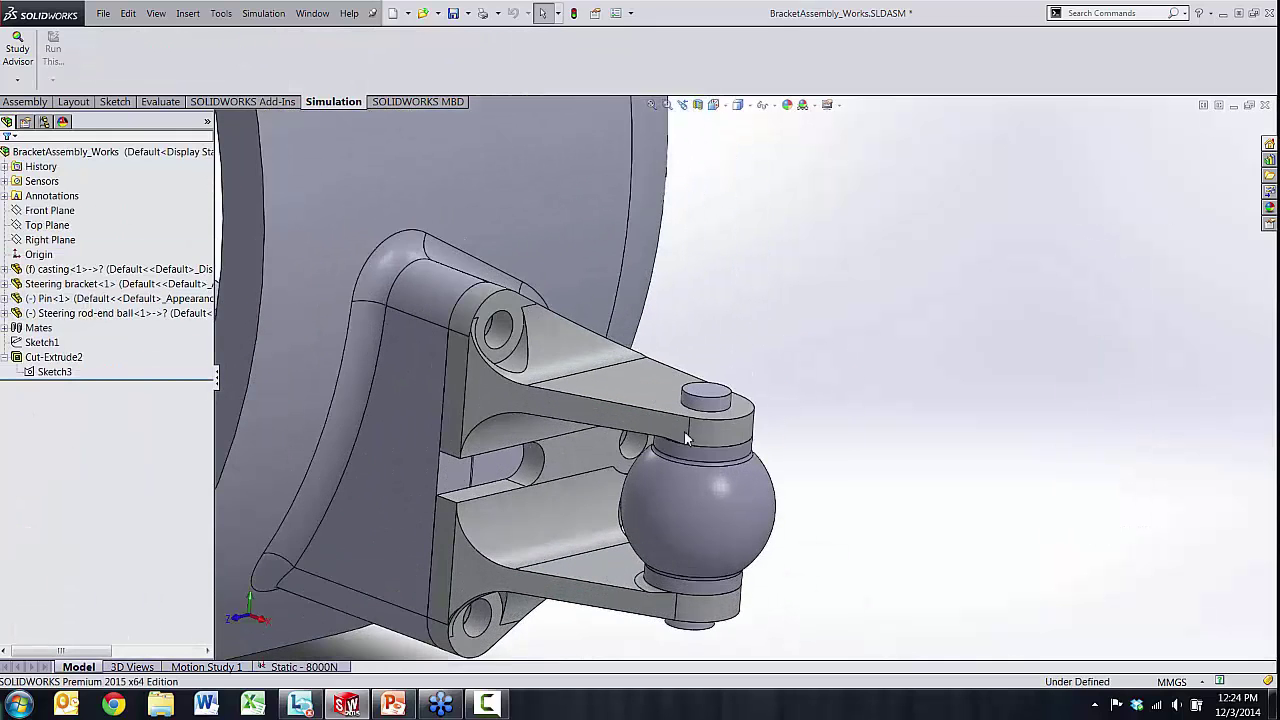
scroll(520, 531, up, 4)
scroll(663, 423, down, 5)
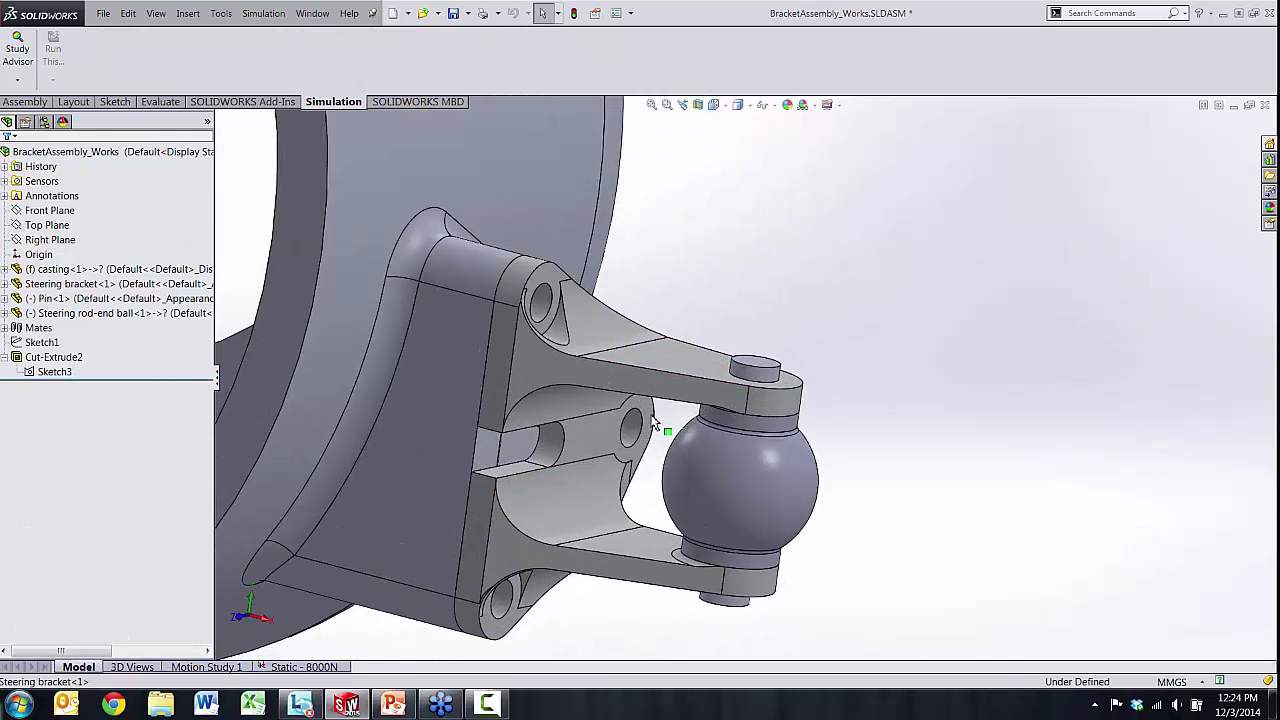
click(671, 393)
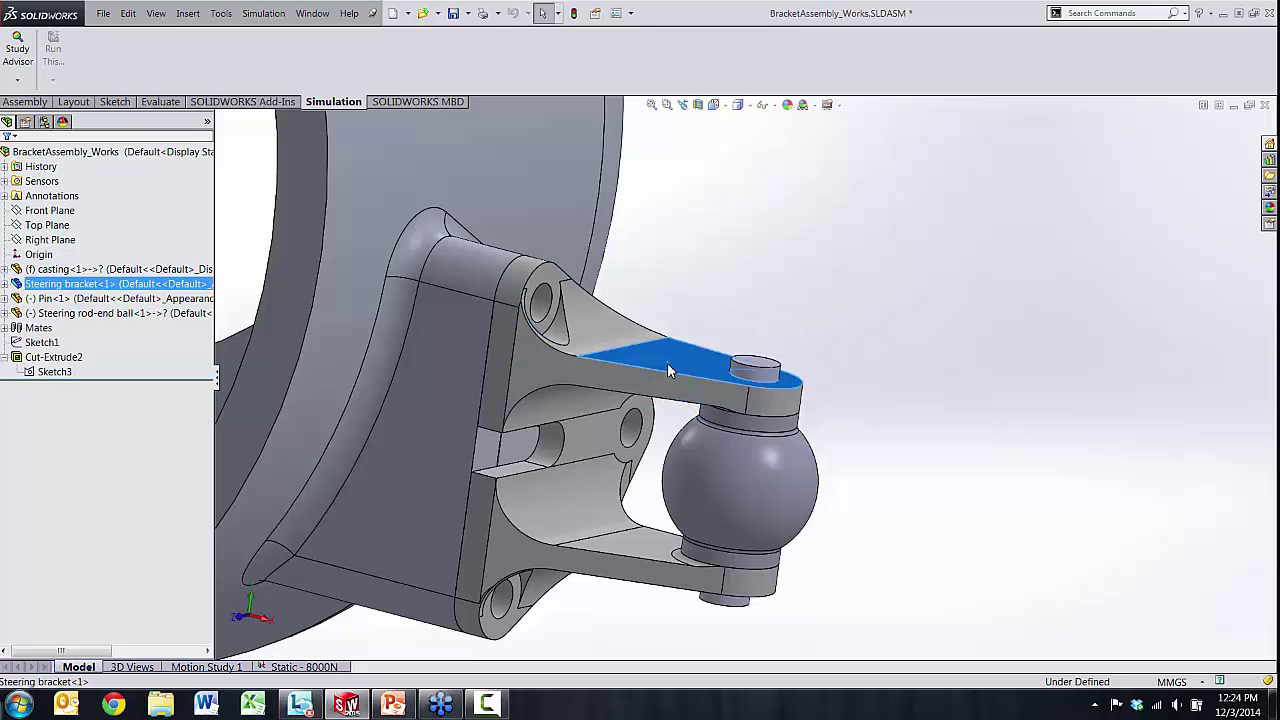
double_click(667, 362)
middle_drag(682, 438, 815, 447)
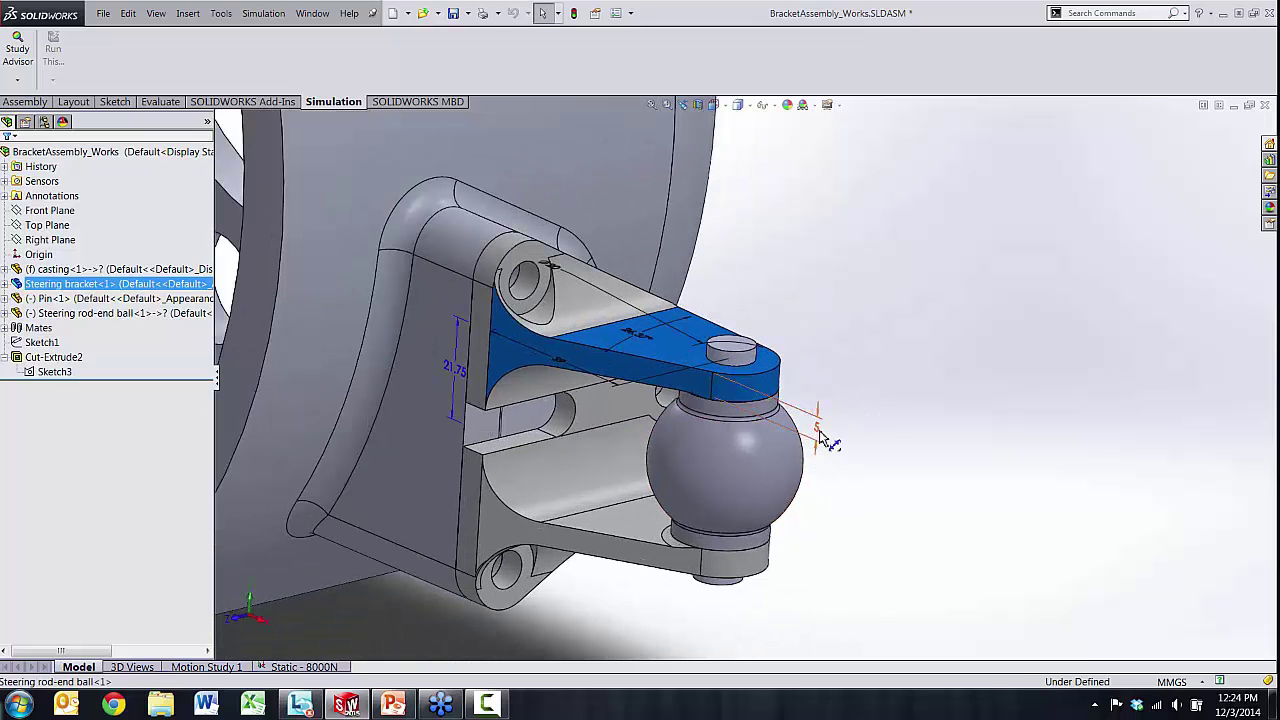
double_click(817, 428)
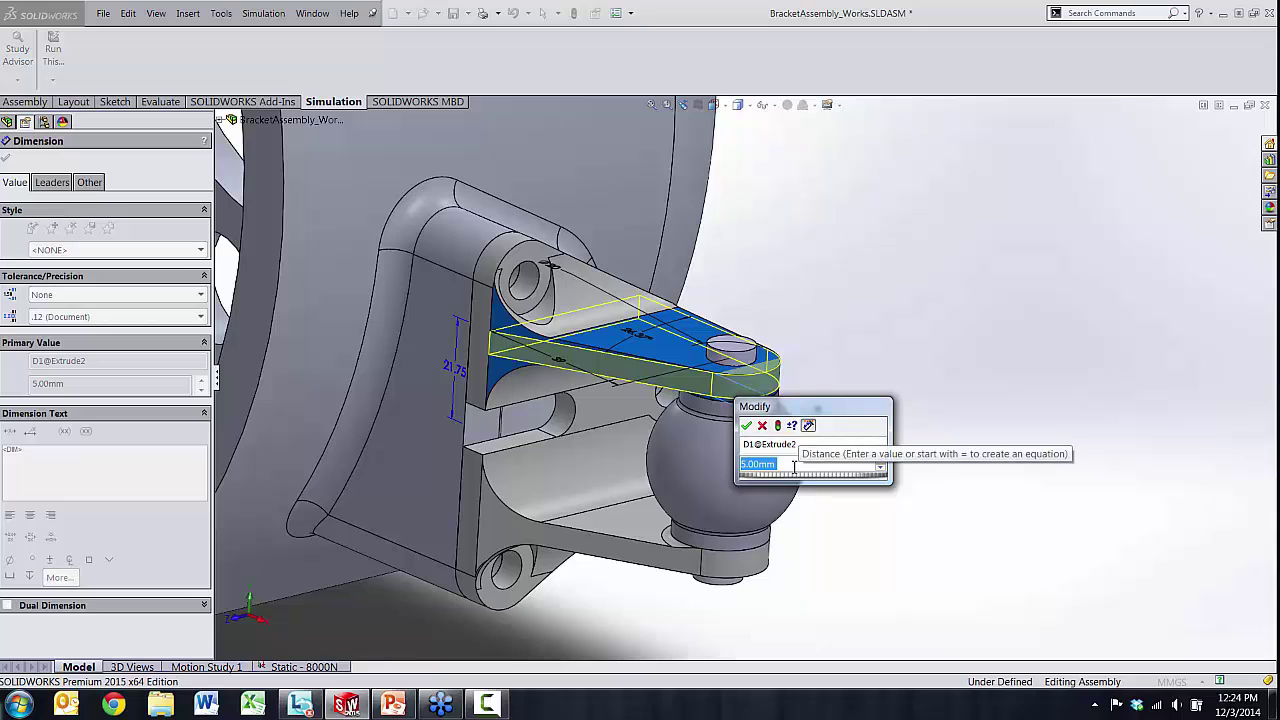
text(2)
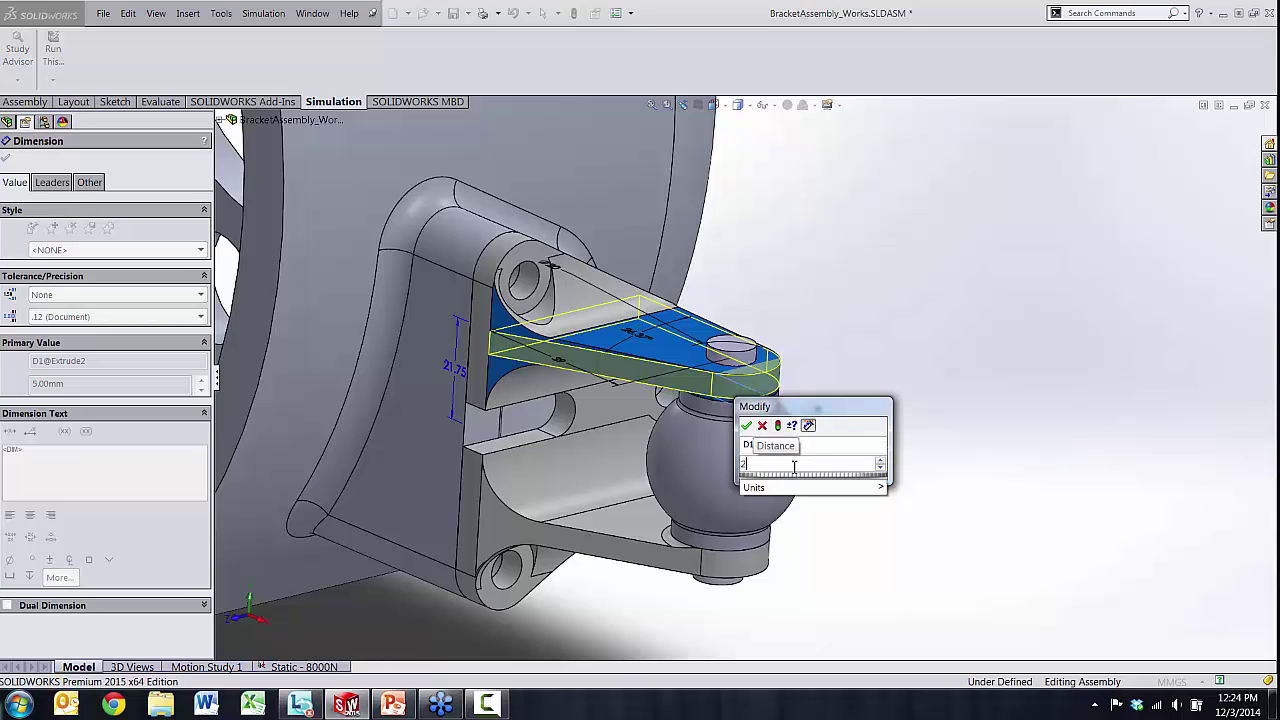
key(Return)
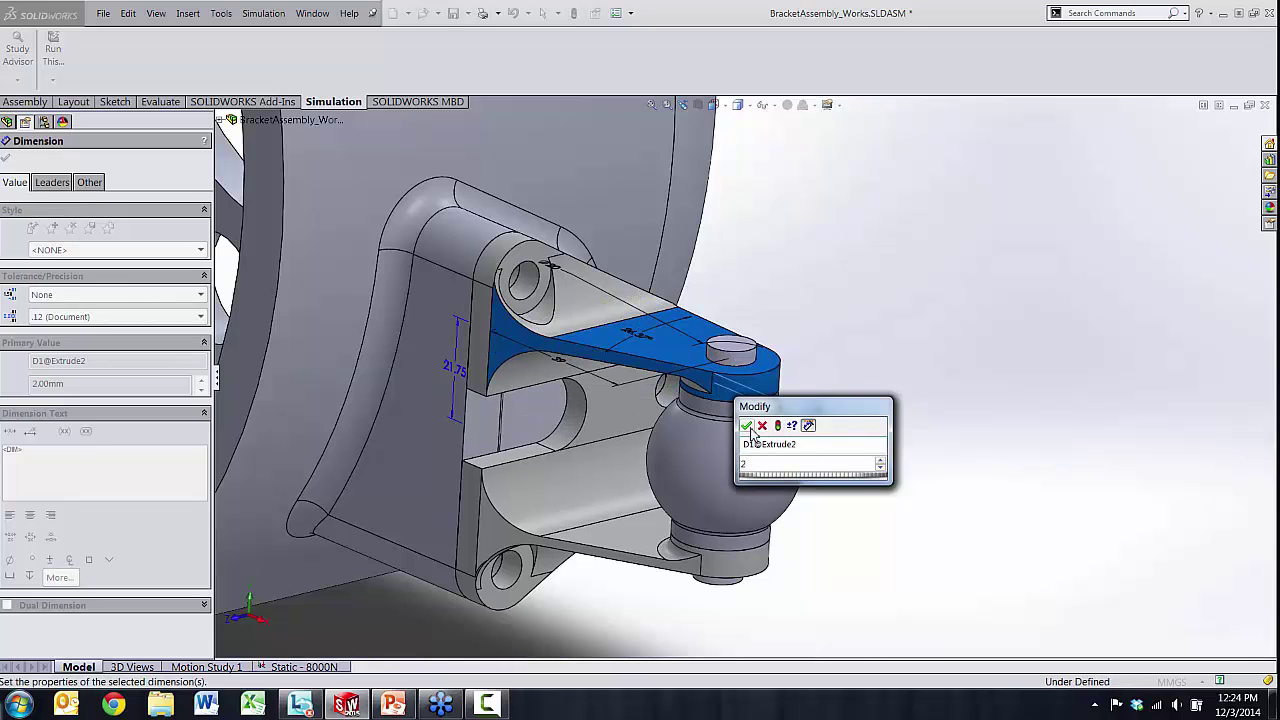
middle_drag(719, 463, 670, 480)
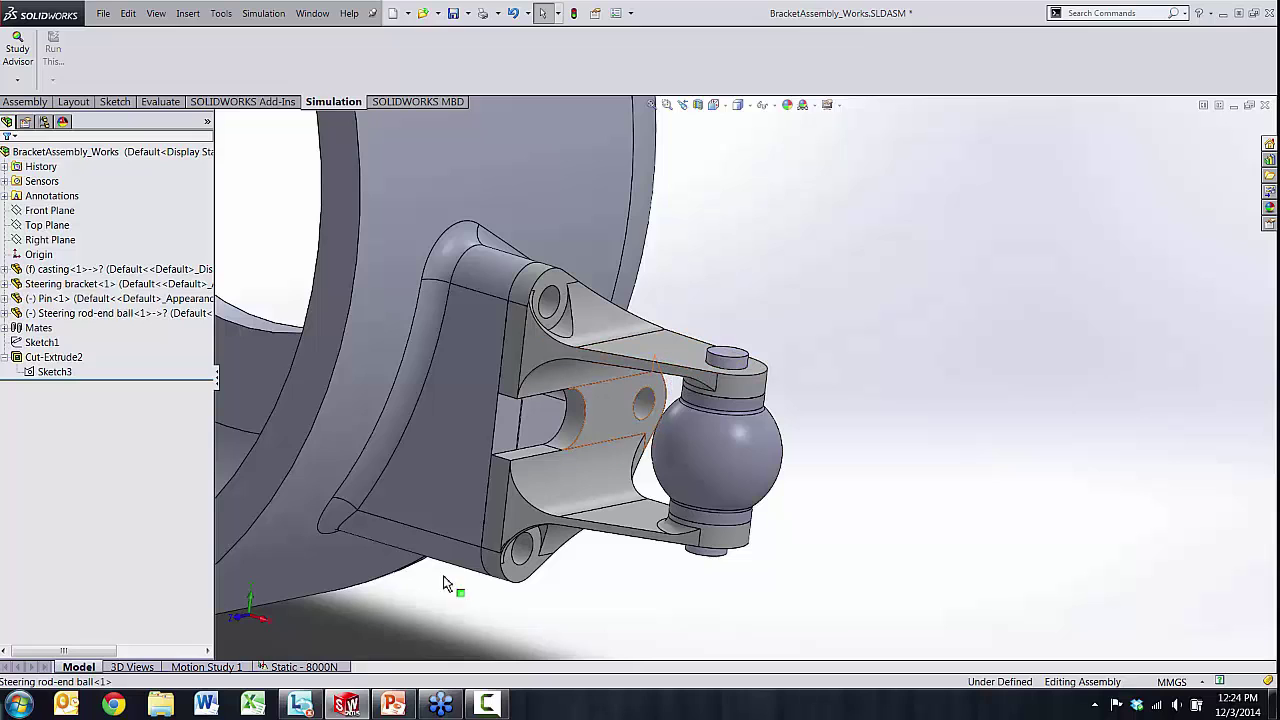
- Rerun the Static - 8000N study with the 2 mm arm and add it as a Trend Tracker iteration, saving the model
click(303, 667)
right_click(94, 304)
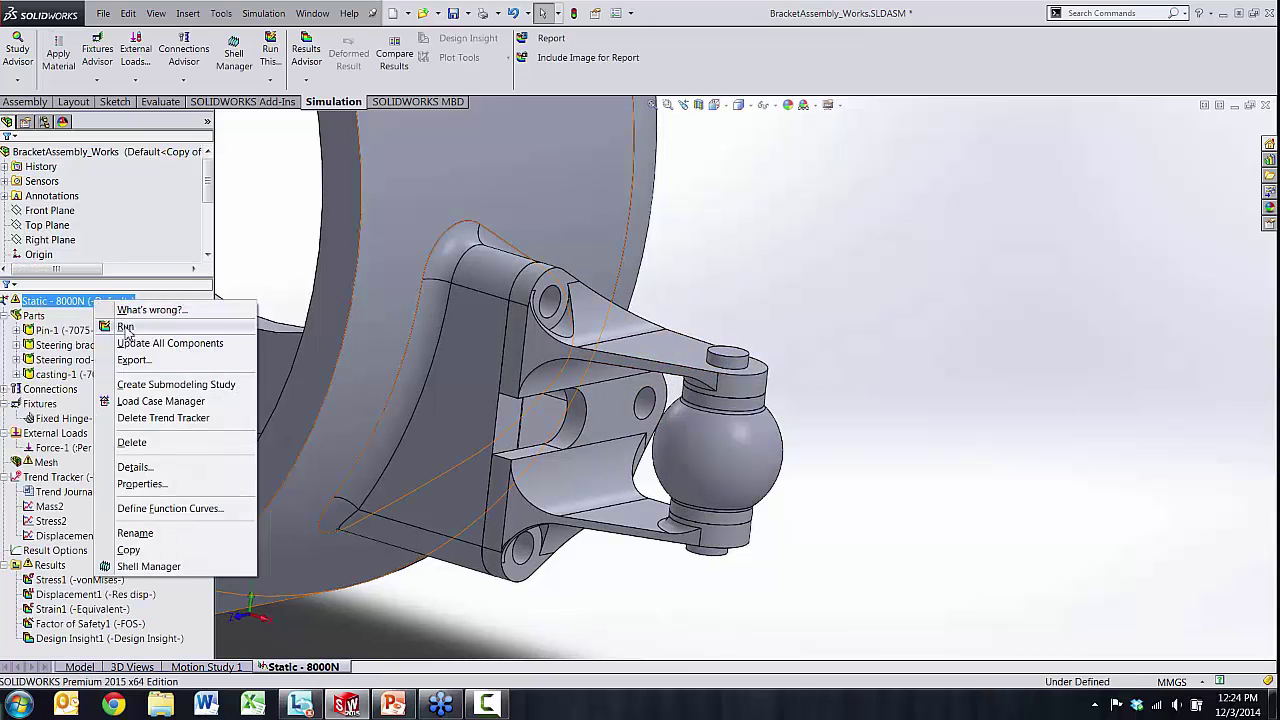
click(120, 326)
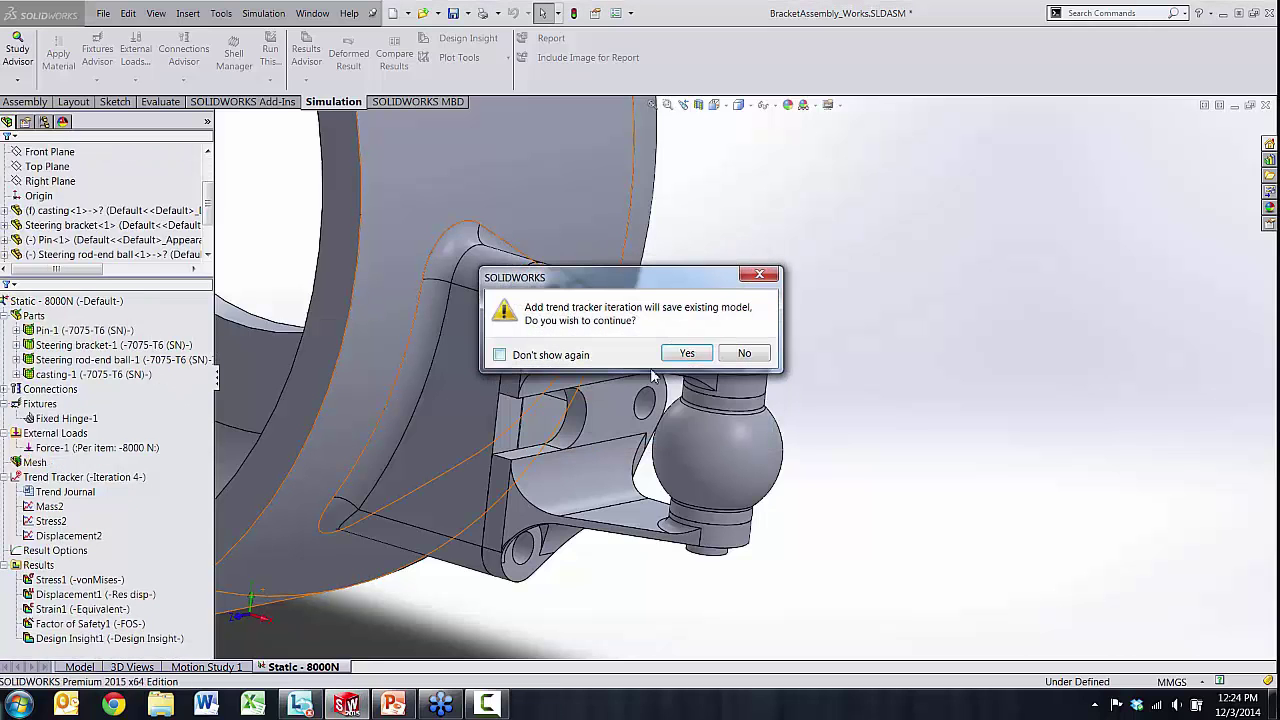
click(687, 354)
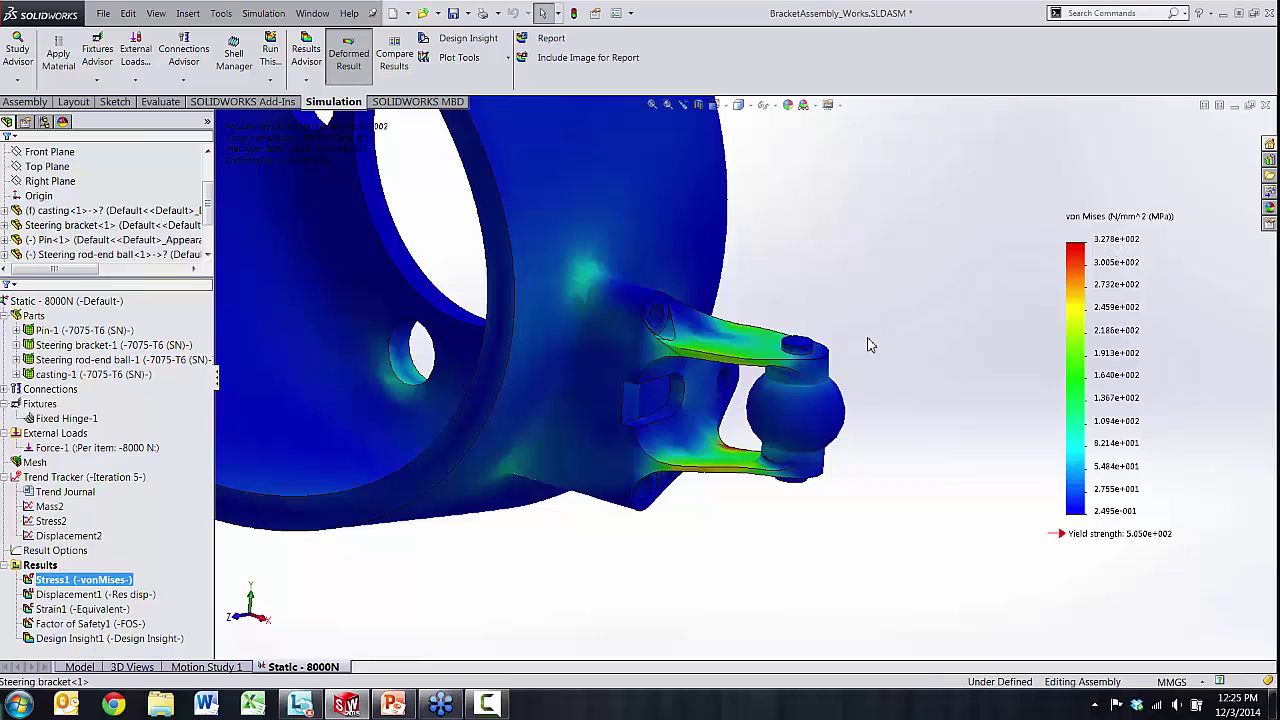
- Compare all five iterations in the Trend Tracker's Mass2 and Stress2 graphs, closing each one, and display the Factor of Safety1 plot
double_click(49, 506)
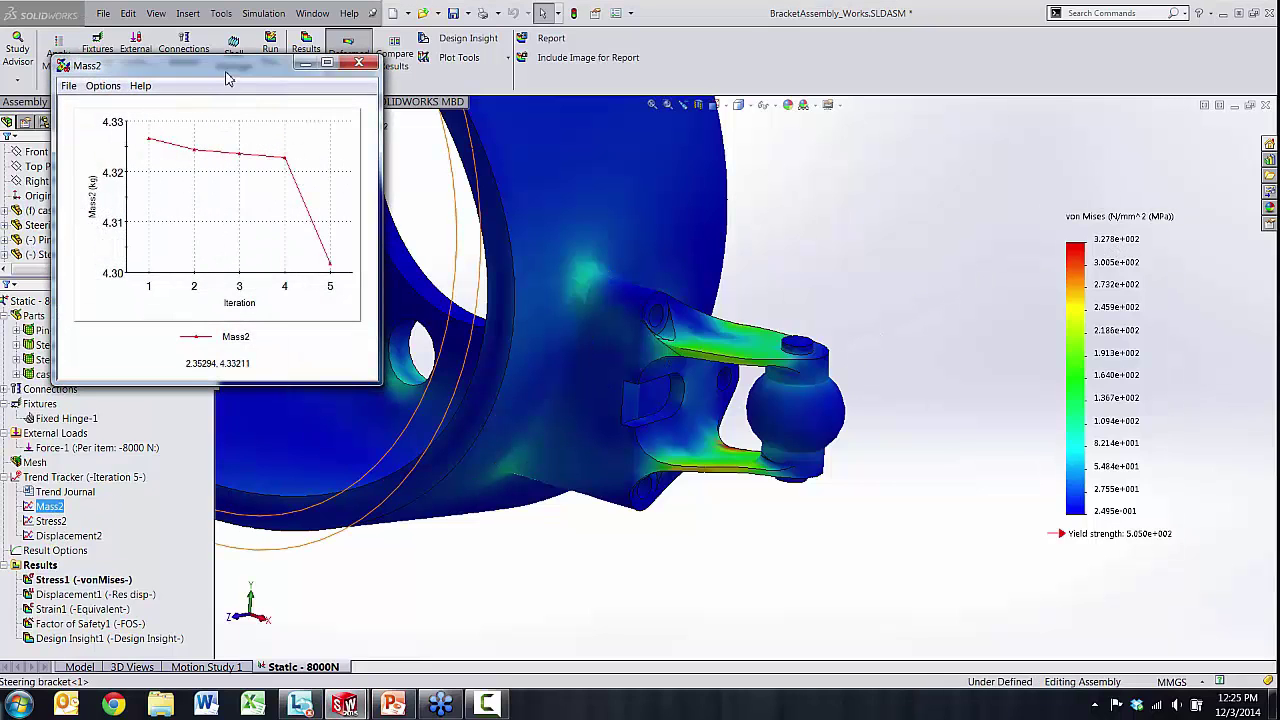
drag(230, 77, 407, 148)
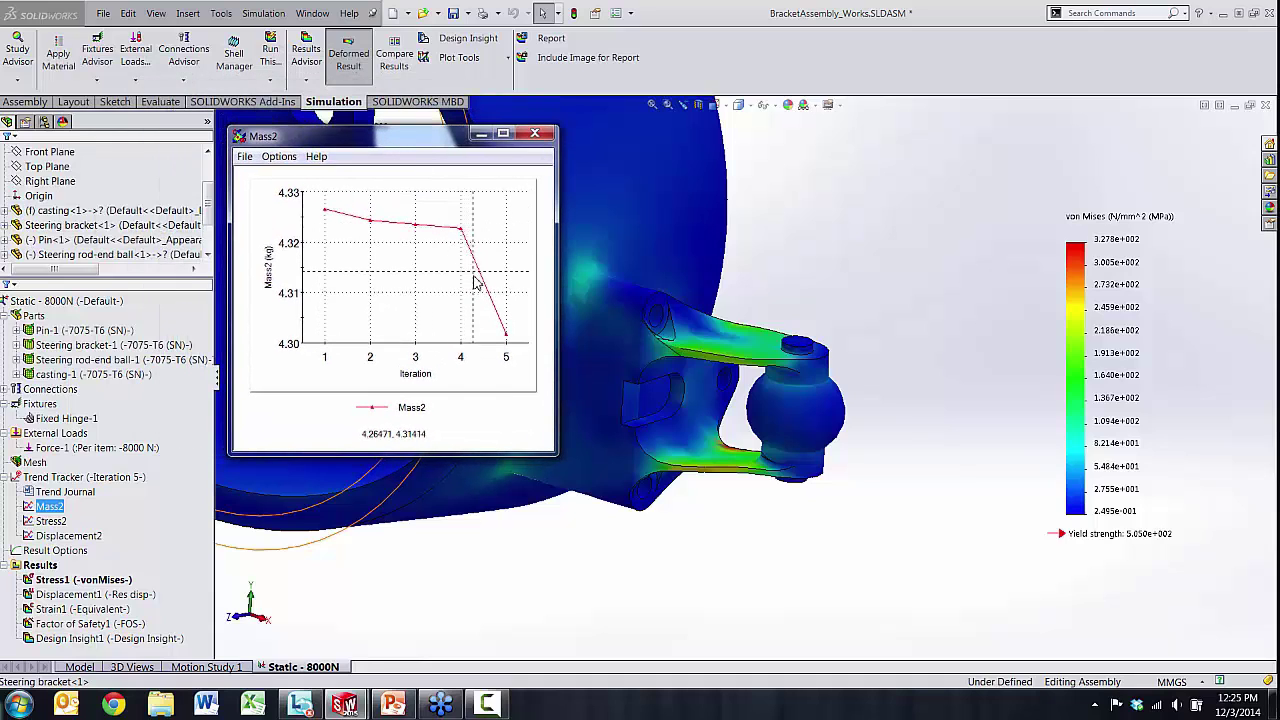
click(535, 133)
double_click(52, 522)
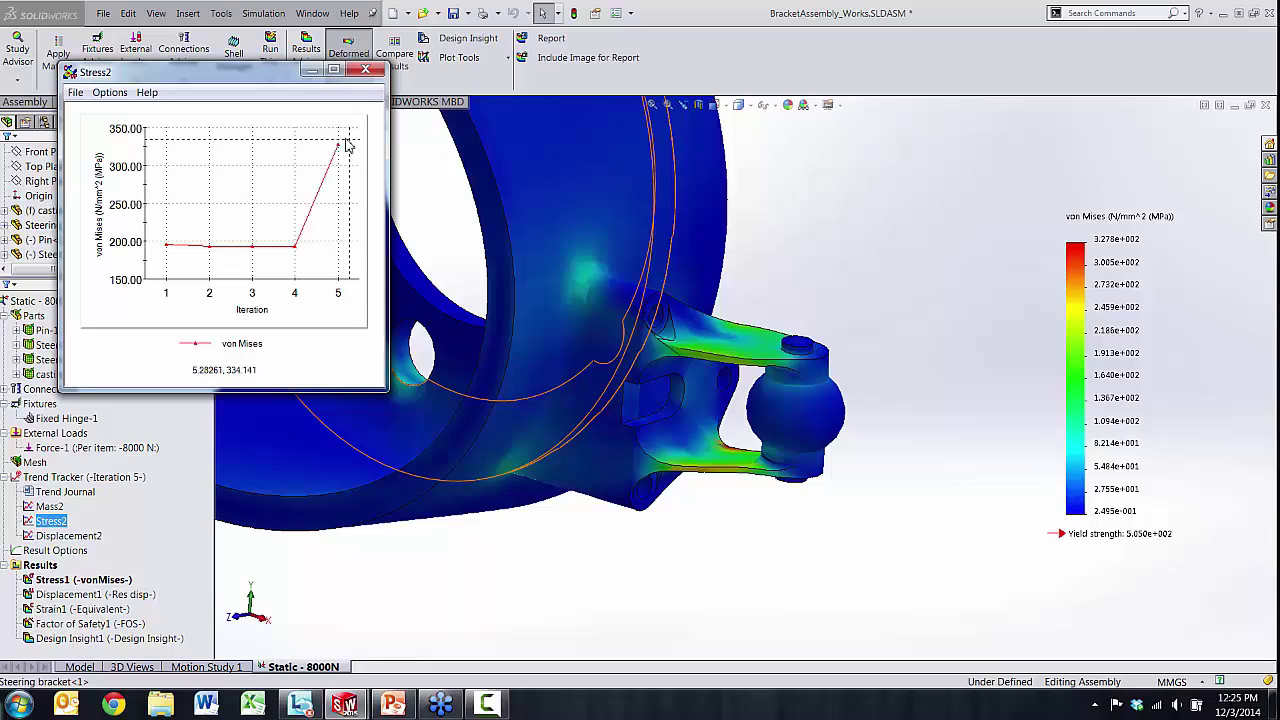
click(366, 70)
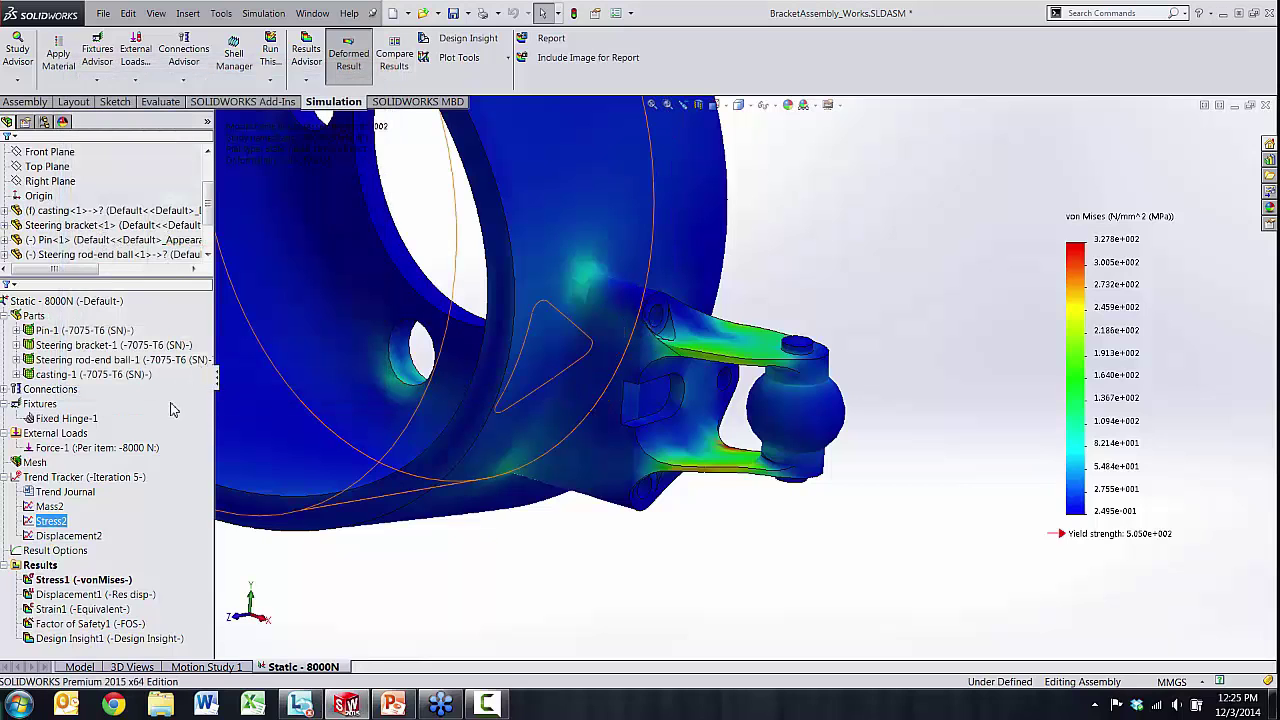
double_click(115, 625)
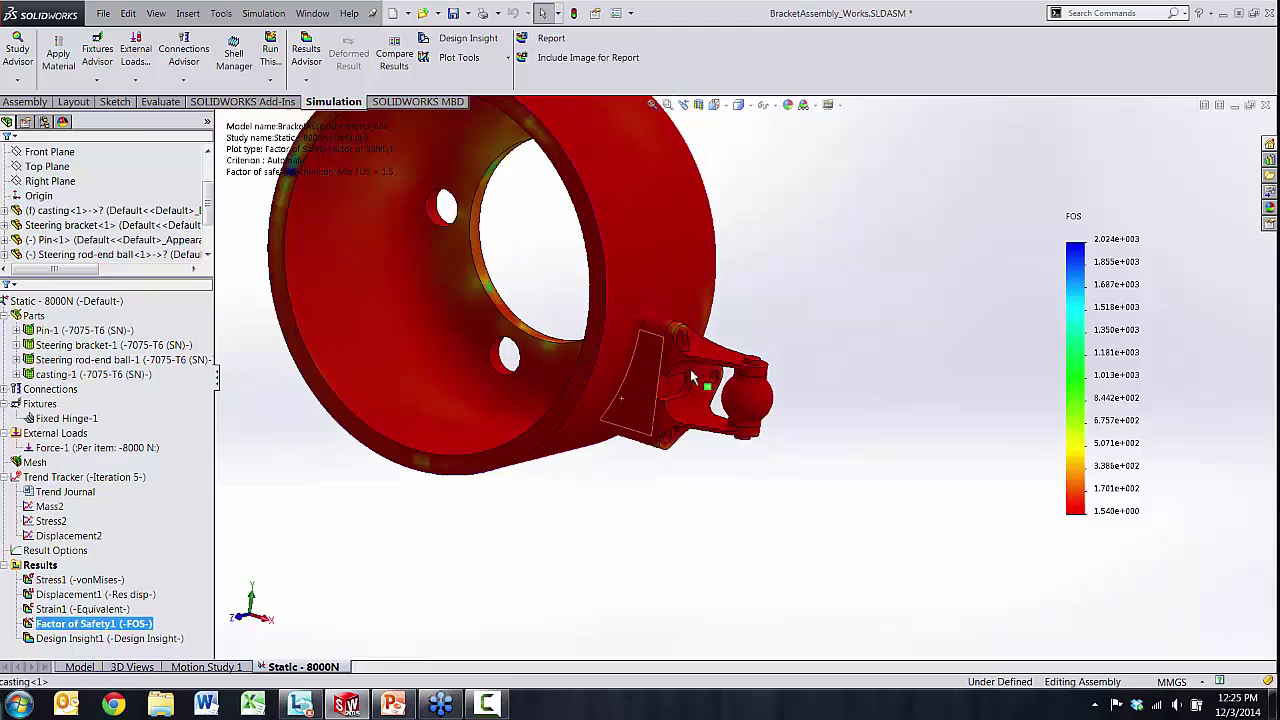
- Set the steering bracket arm's extrusion thickness back to 5 mm and return to the Static - 8000N study
click(80, 667)
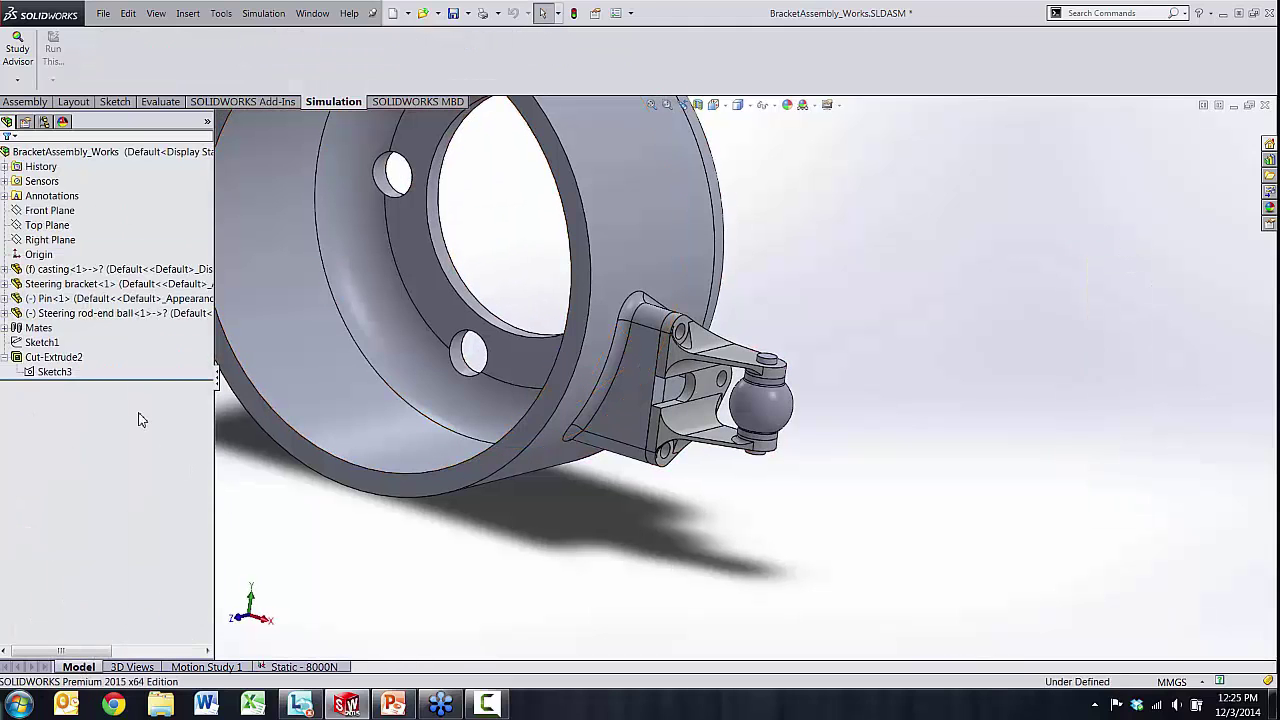
scroll(716, 382, down, 2)
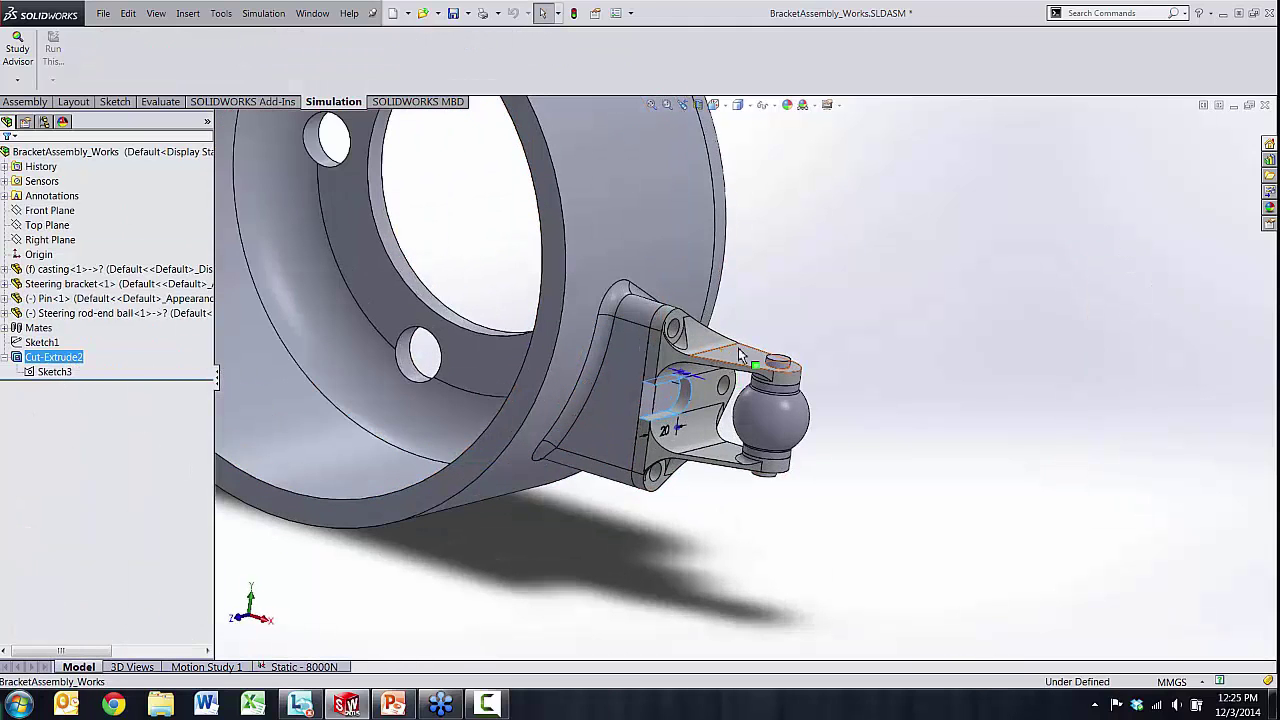
click(718, 383)
double_click(836, 392)
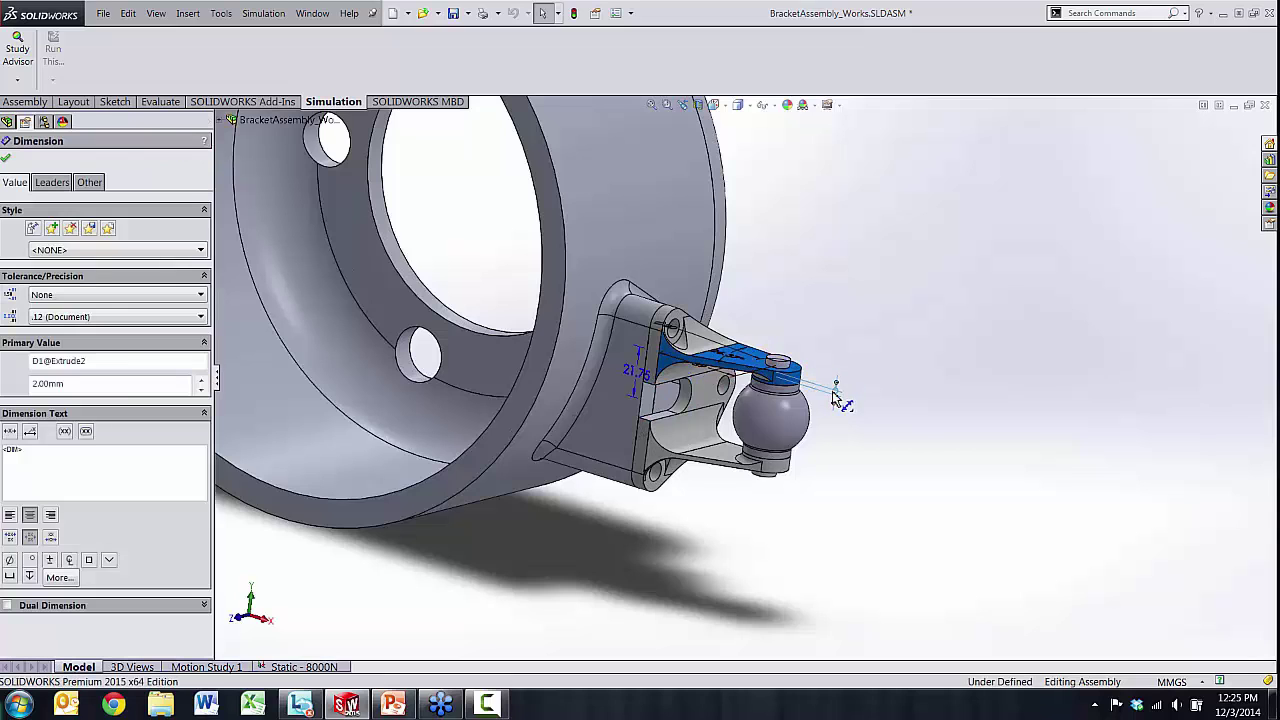
text(5)
click(796, 387)
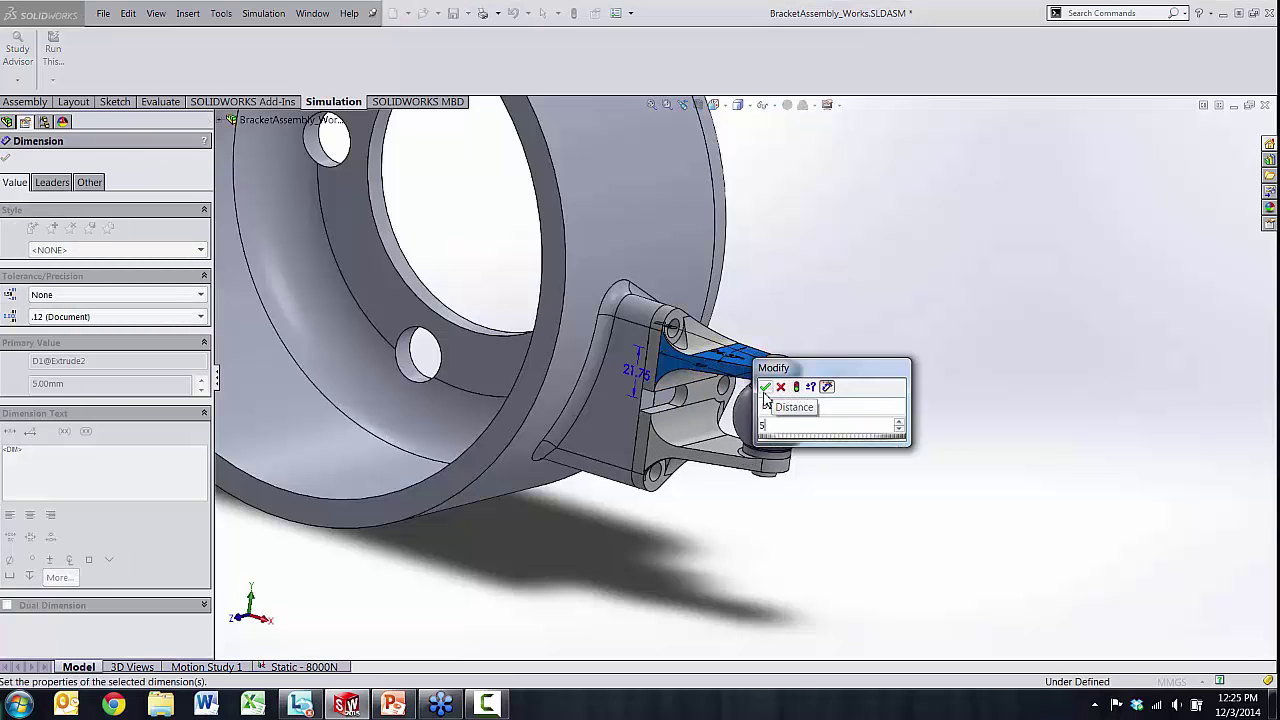
click(765, 387)
click(840, 281)
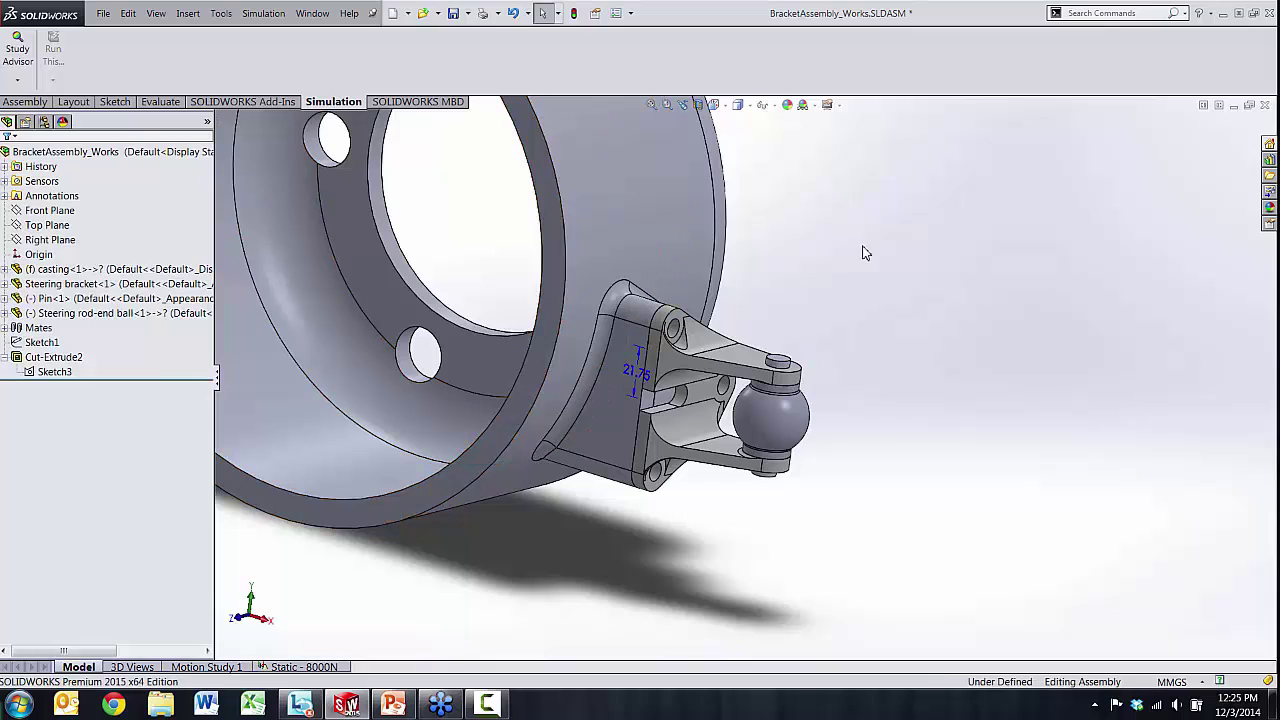
click(300, 667)
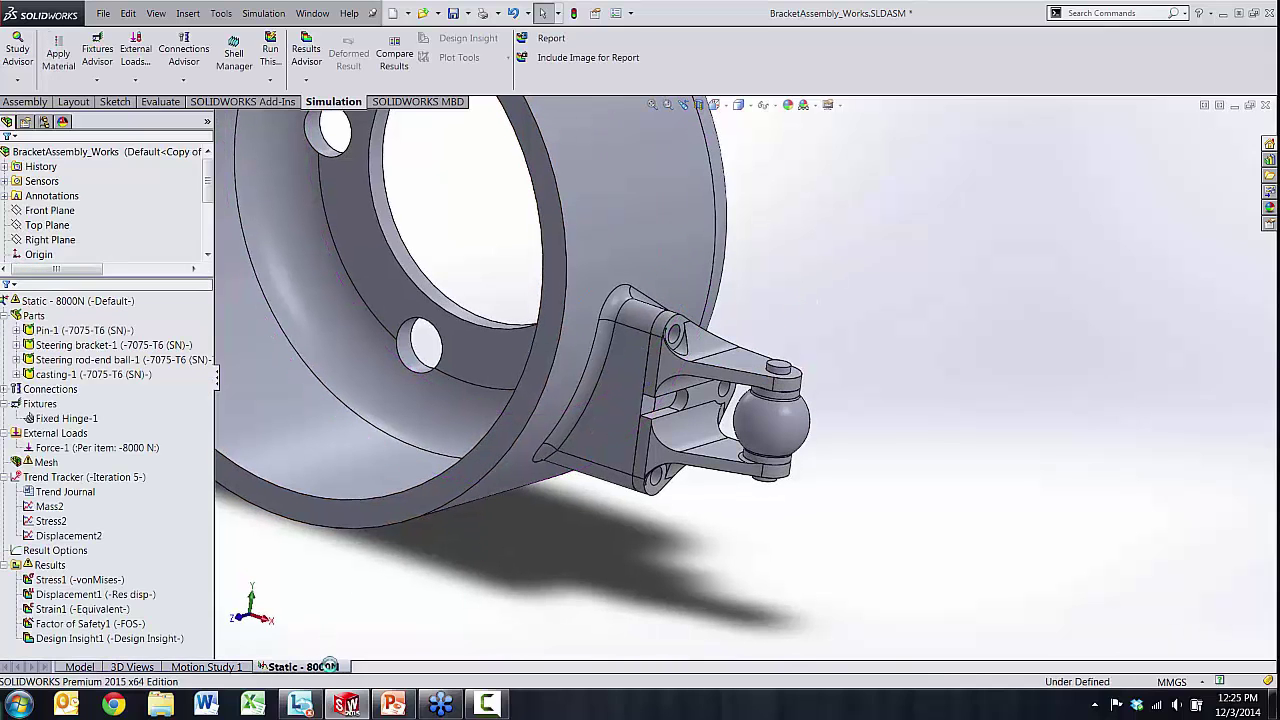
- Switch to the PowerPoint presentation, start the slide show at the "4 component model" slide and advance to the "Redesign summary" slide
key(super+Tab)
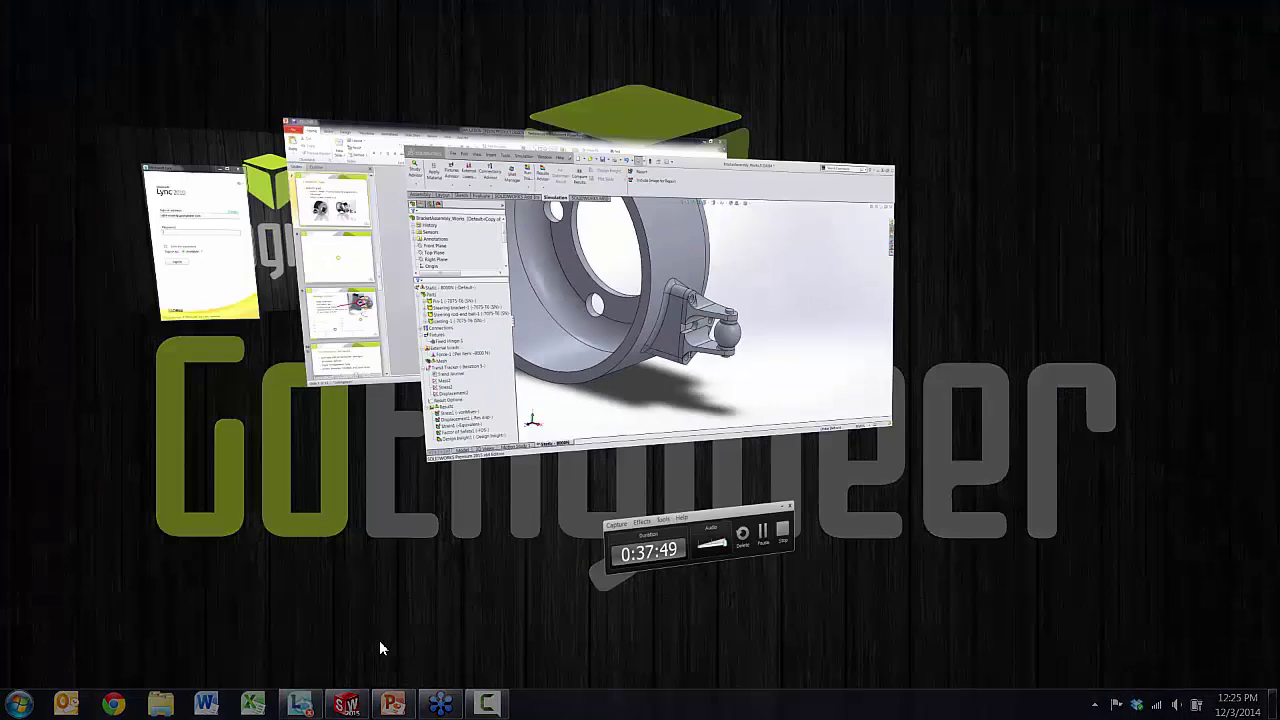
key(super+Tab)
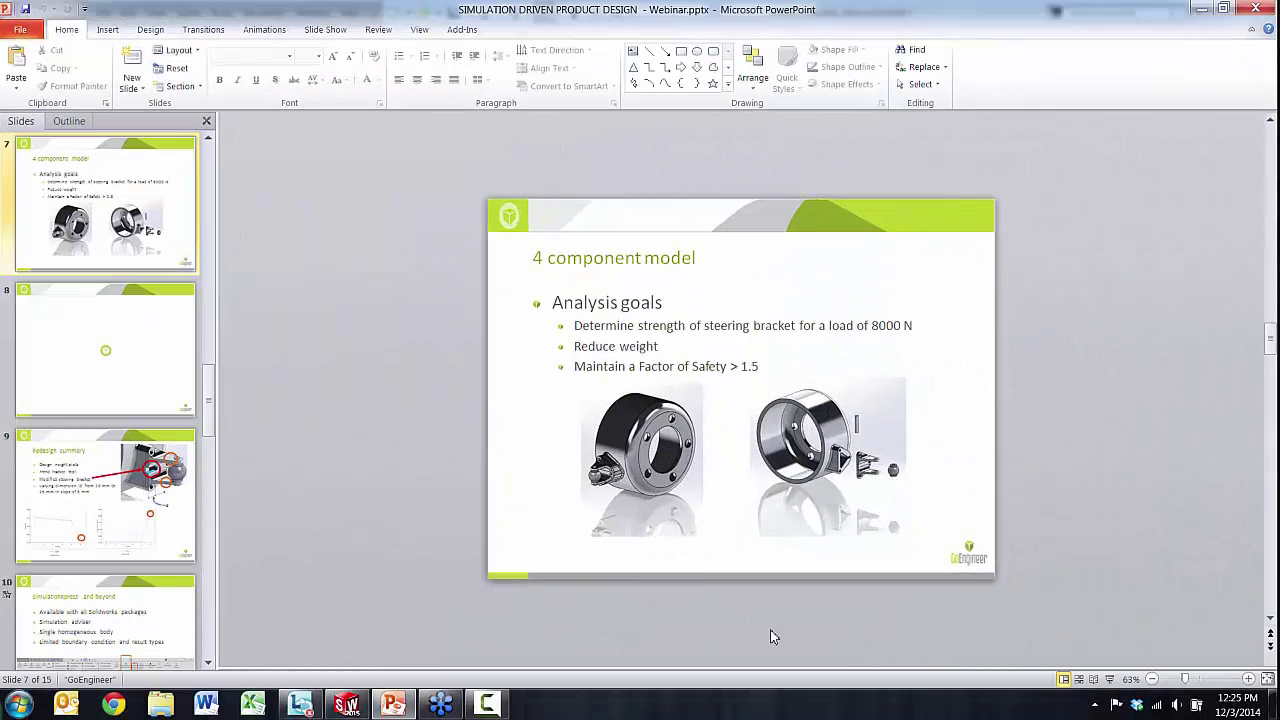
click(1110, 682)
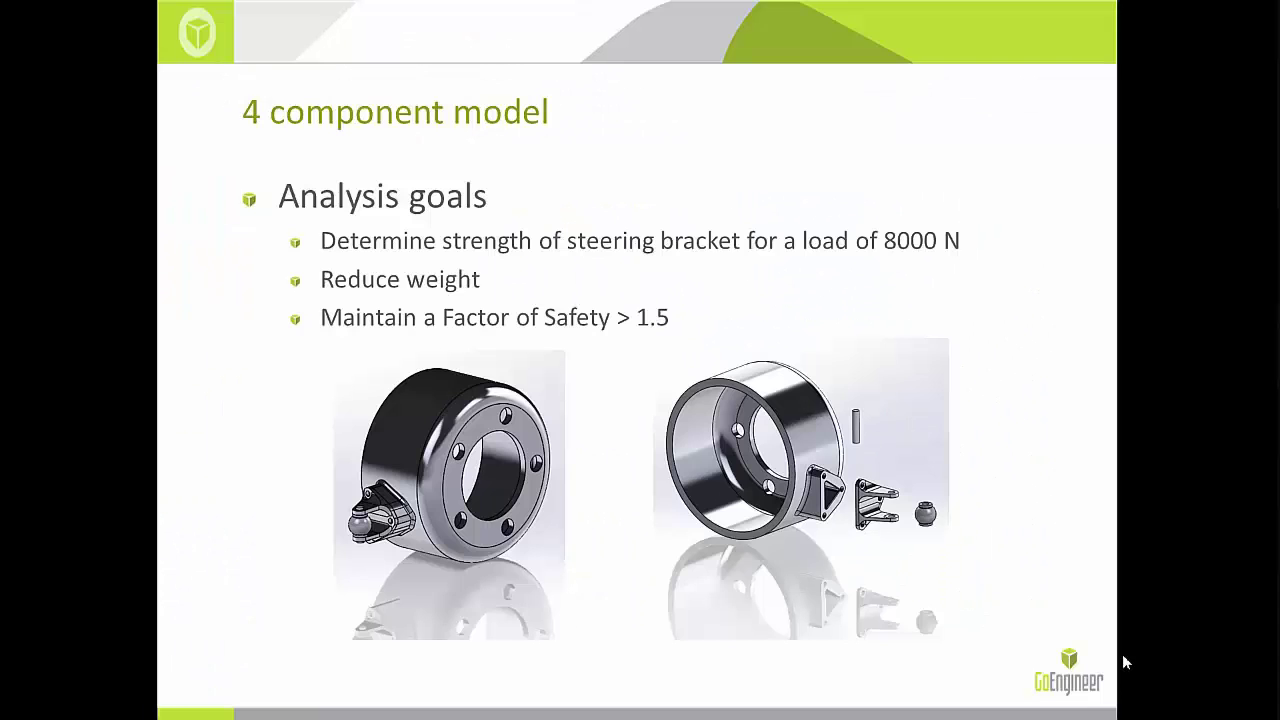
click(1125, 662)
click(1125, 662)
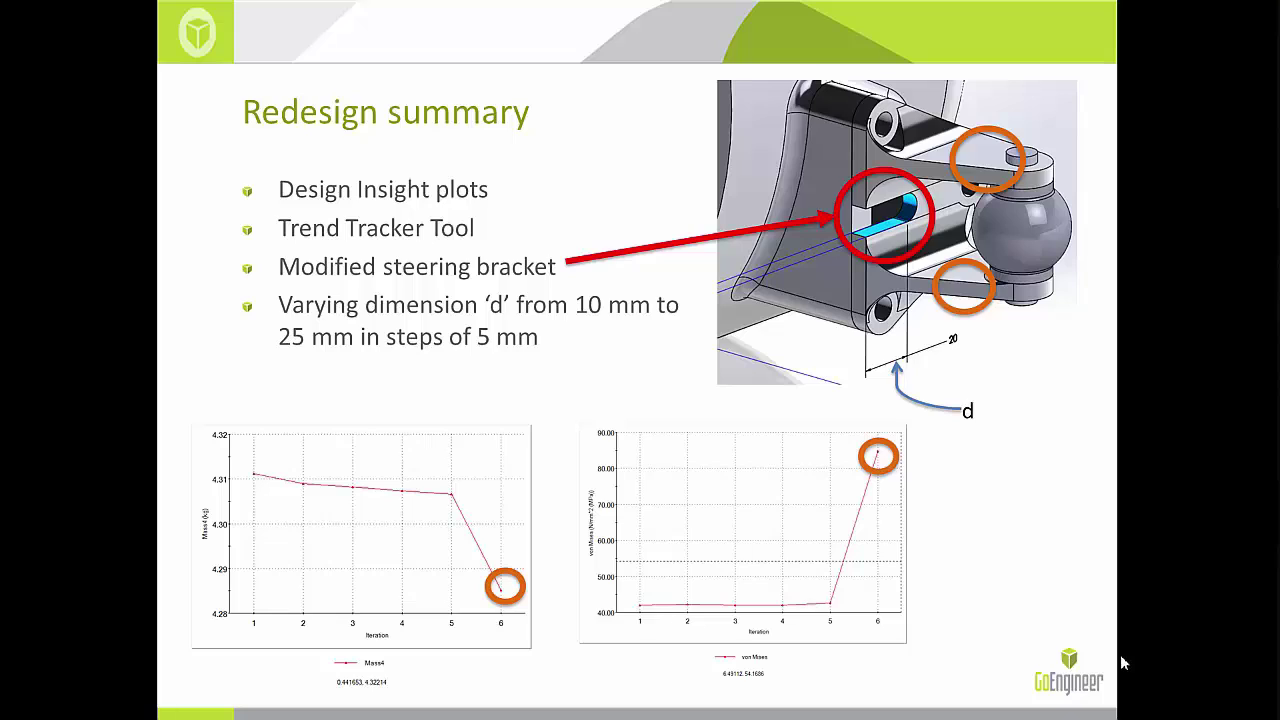
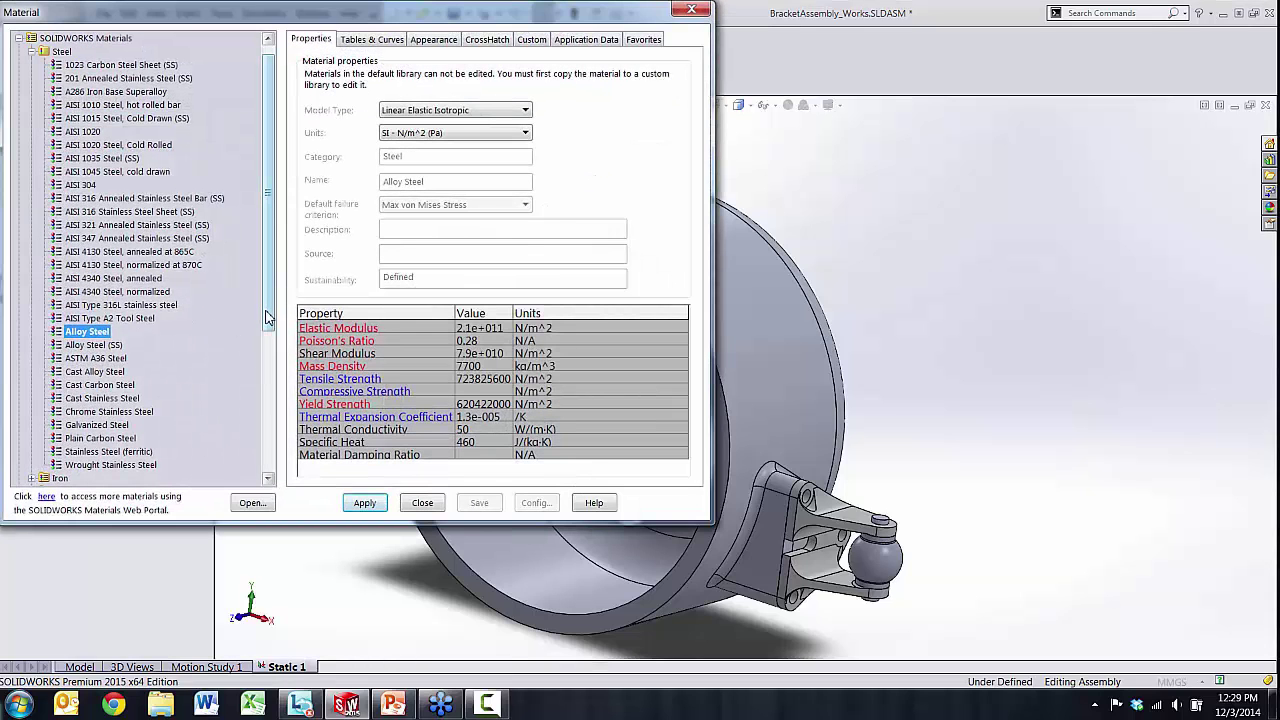
- Apply the aluminium alloy 7075-T6 (SN) to all parts of the Static 1 study
scroll(270, 302, up, 1)
click(31, 64)
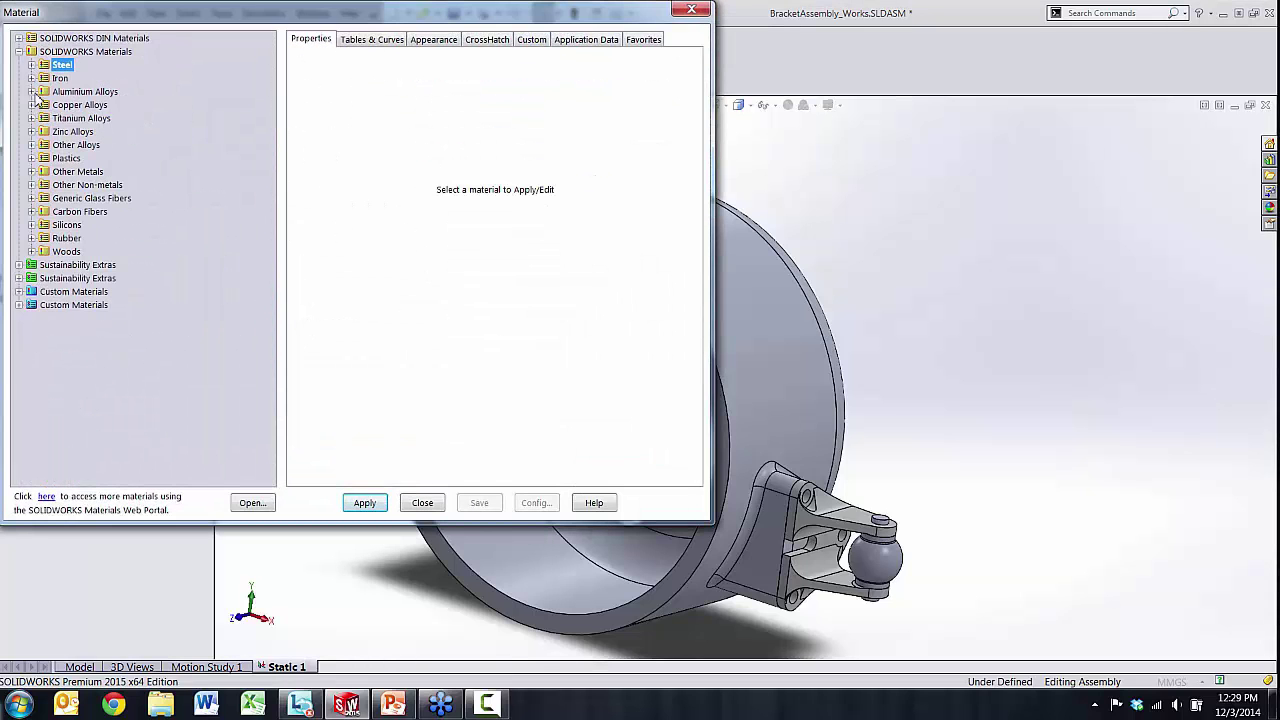
click(31, 91)
drag(274, 163, 140, 360)
click(96, 359)
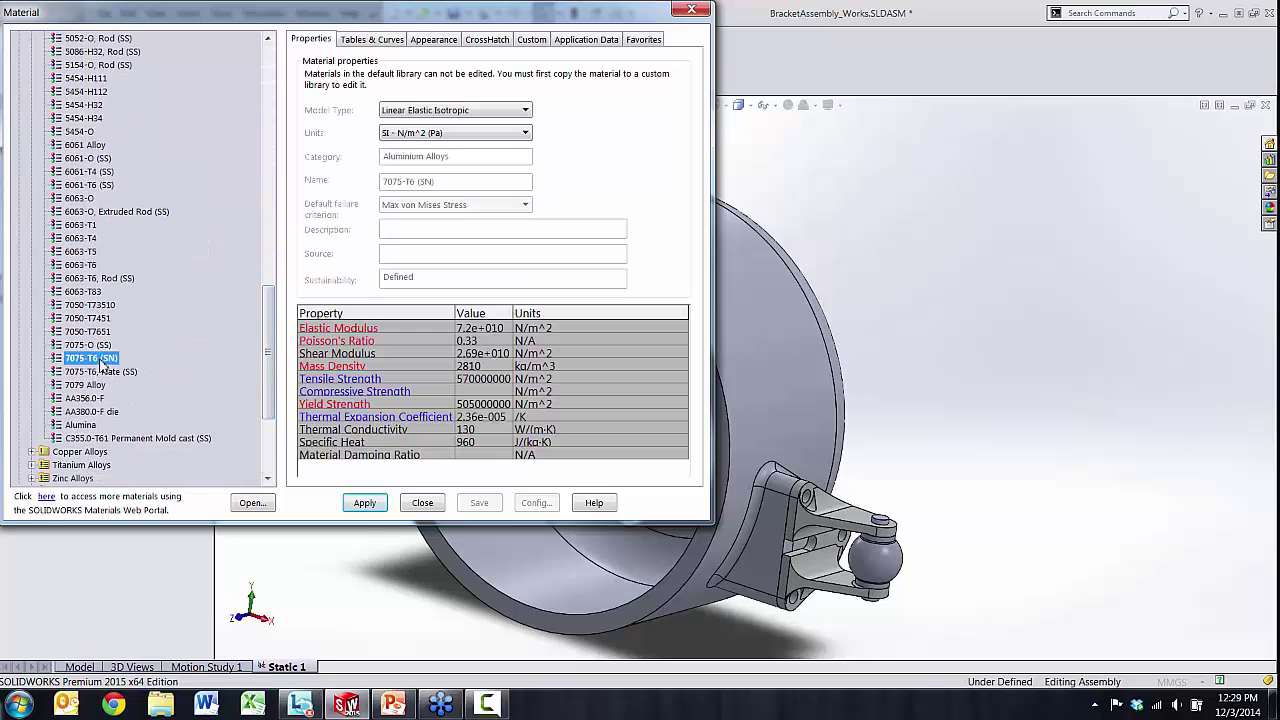
click(421, 503)
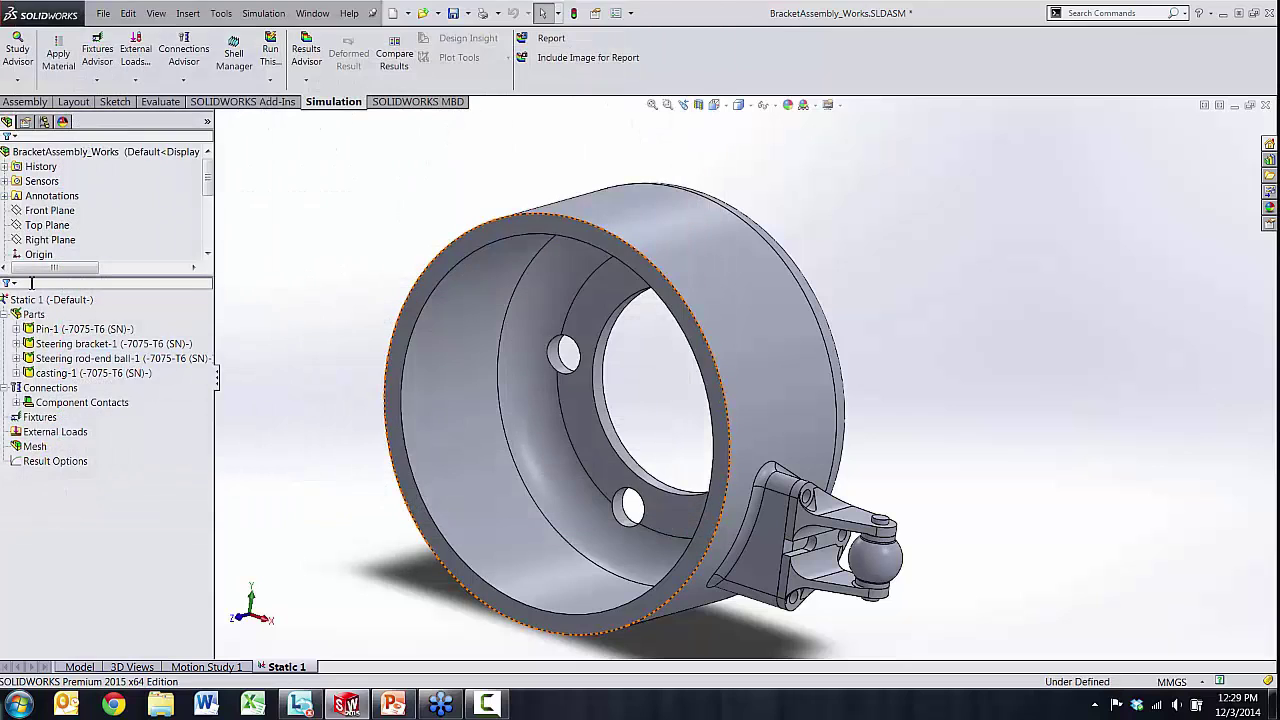
- Apply a fixed hinge fixture to the cylindrical faces of the casting's five bolt holes
right_click(40, 418)
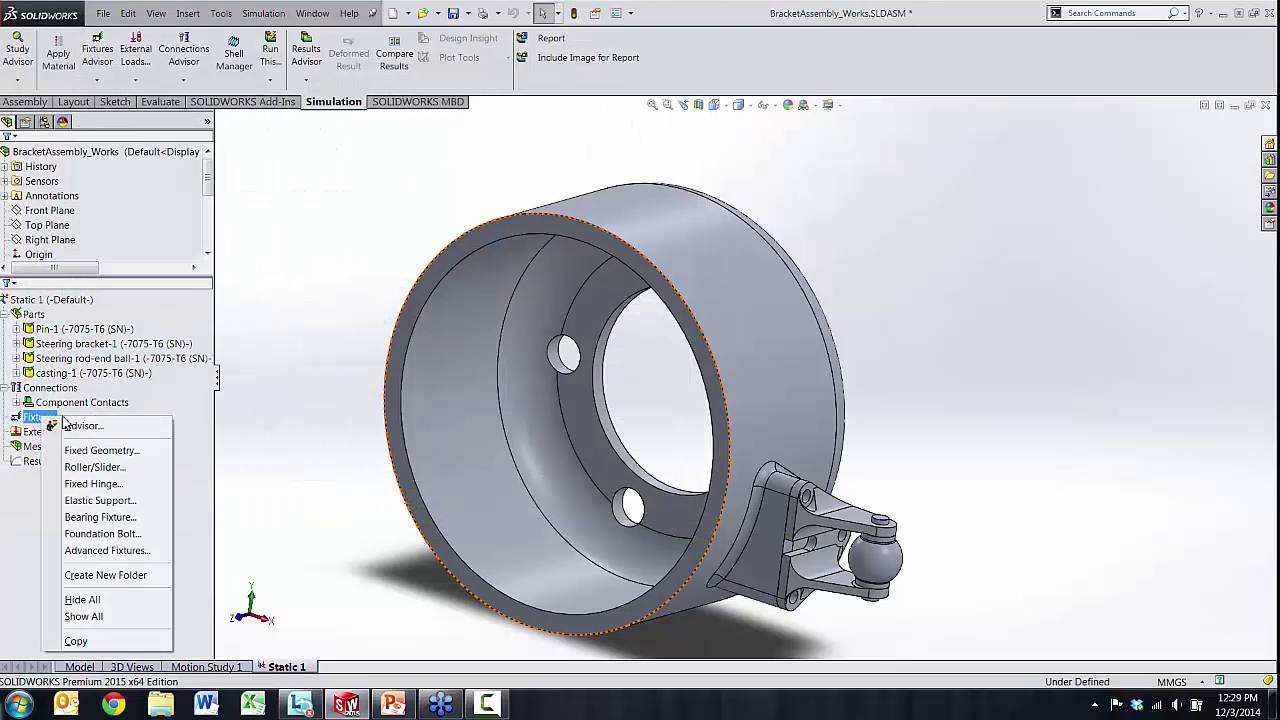
click(93, 483)
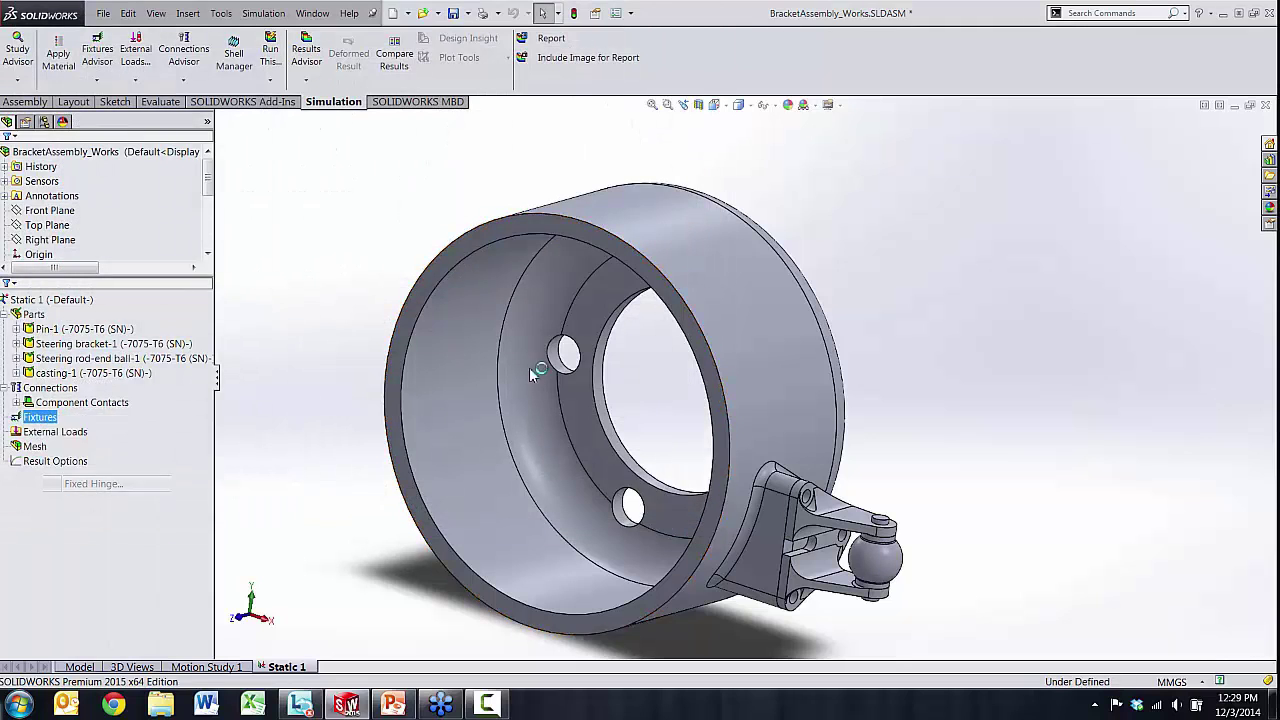
scroll(565, 355, down, 5)
click(562, 357)
scroll(562, 357, up, 5)
middle_drag(611, 360, 660, 380)
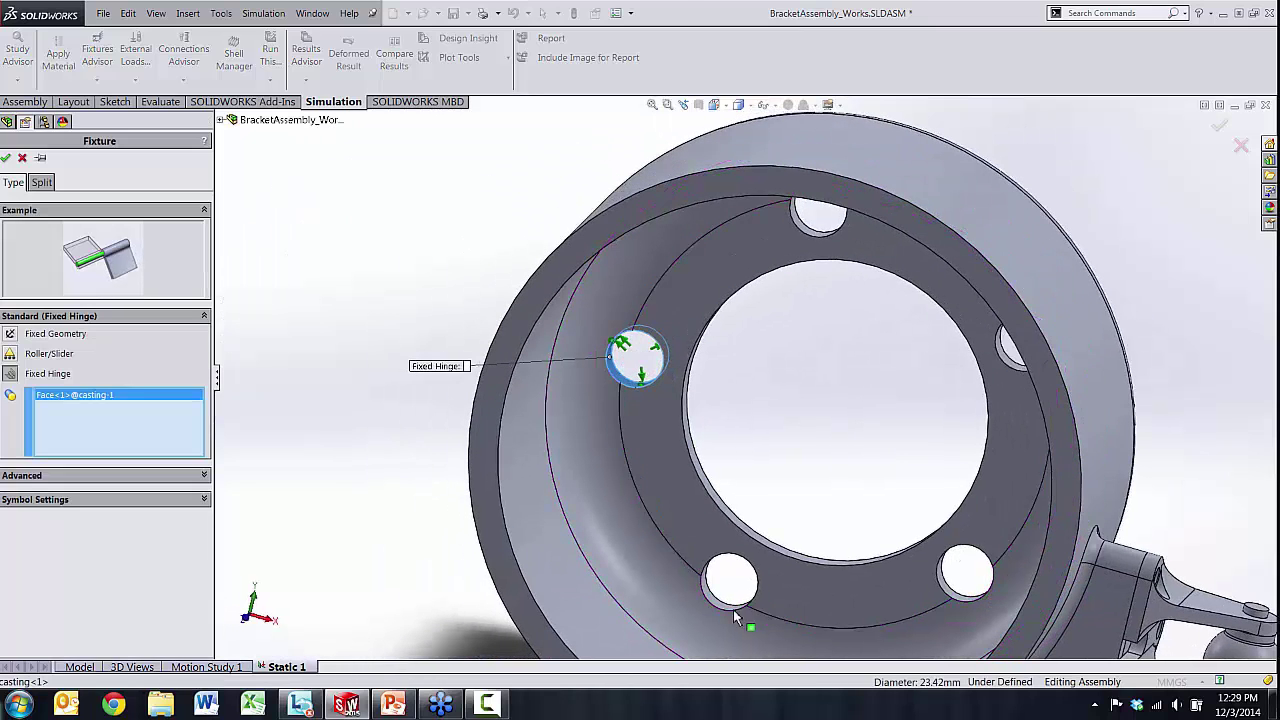
click(713, 607)
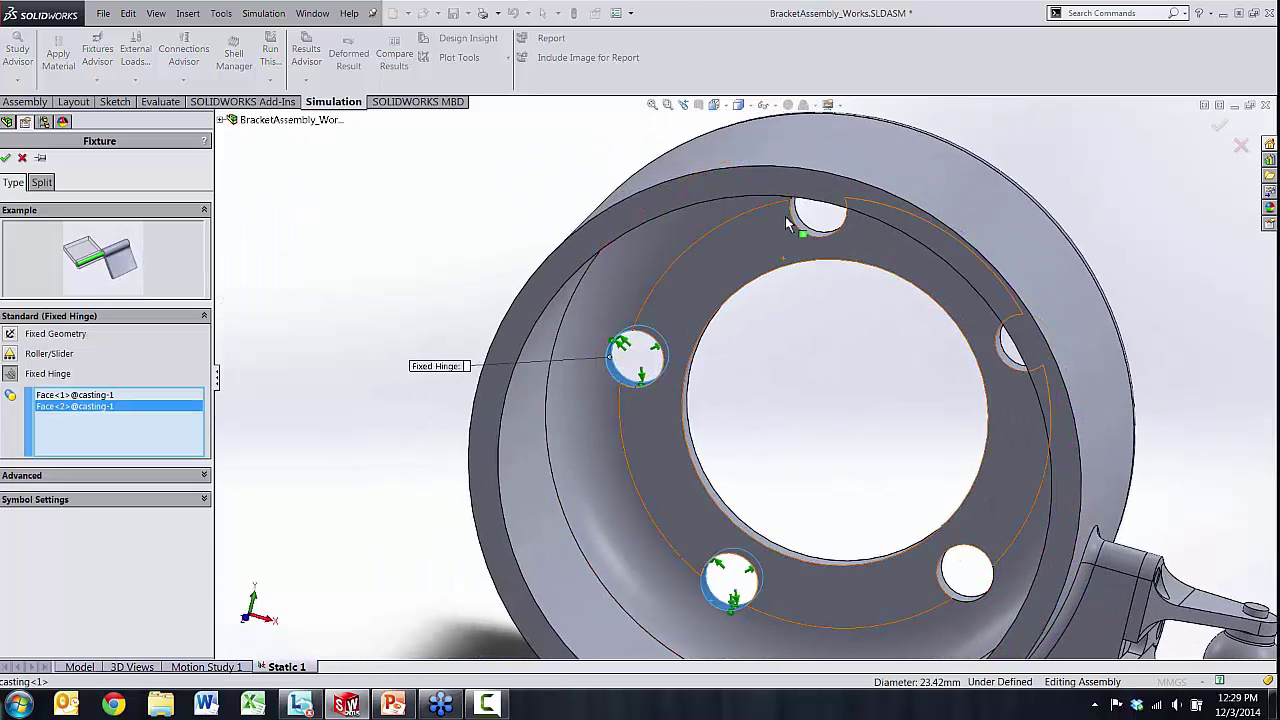
middle_drag(713, 607, 971, 449)
click(808, 264)
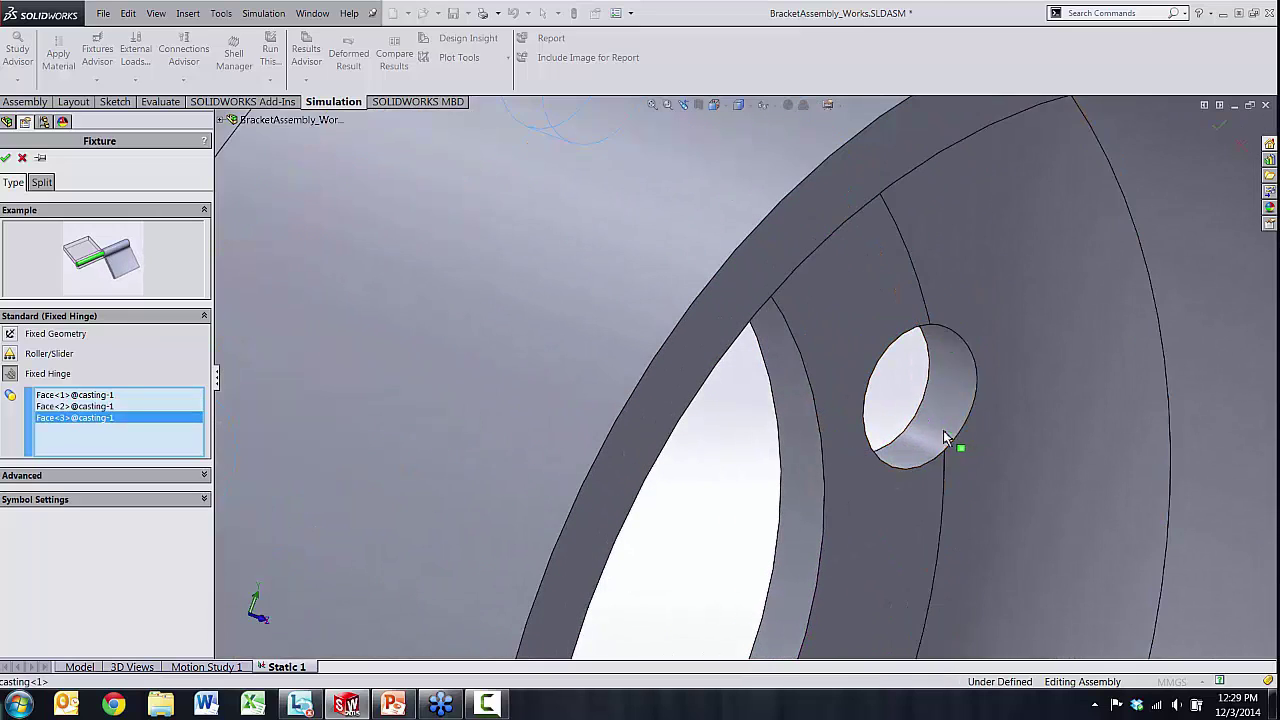
click(957, 443)
scroll(957, 443, down, 5)
scroll(760, 588, up, 3)
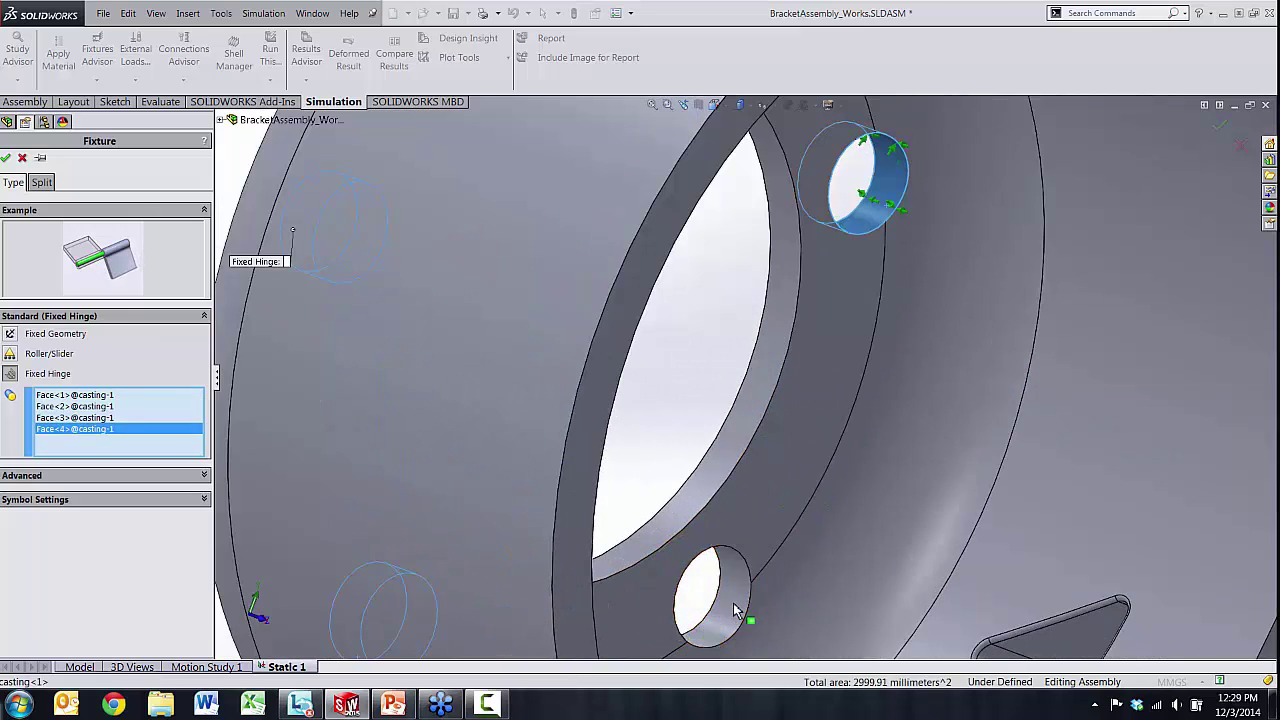
click(733, 603)
scroll(733, 603, down, 2)
click(5, 157)
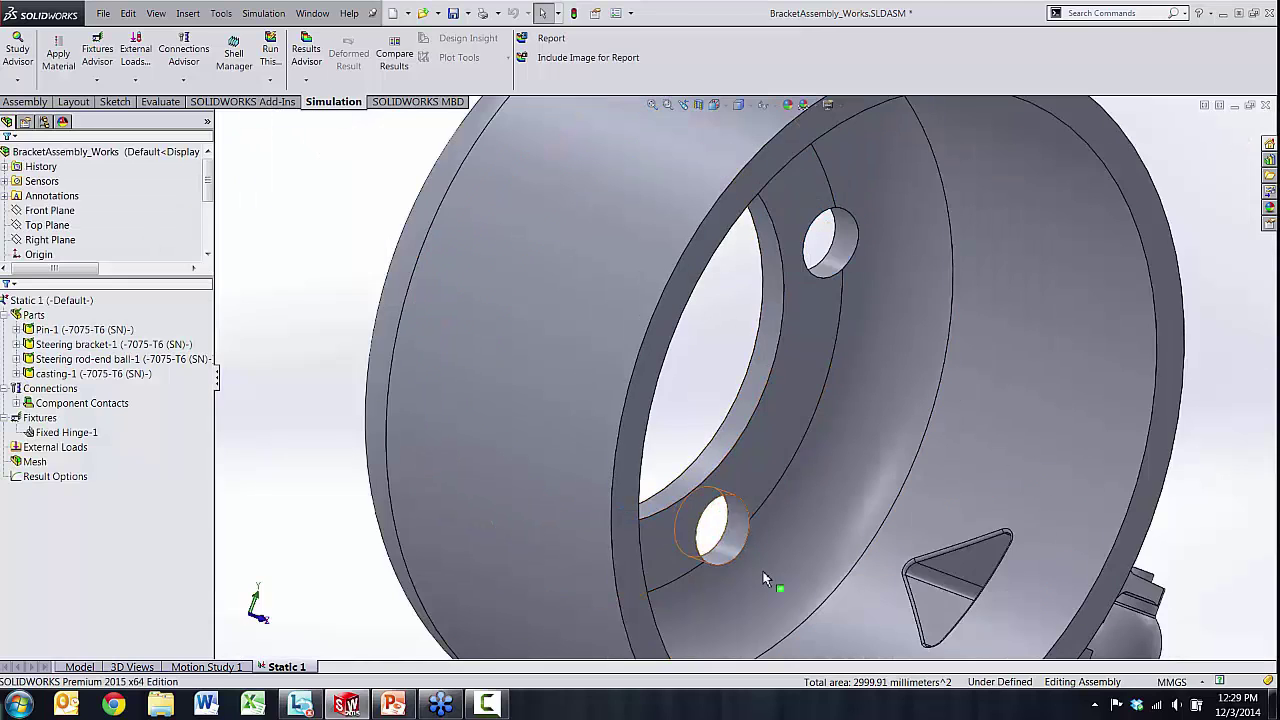
- Apply an 8000 N force to the steering rod-end ball, normal to the casting's annular rim face, with the direction reversed
middle_drag(779, 581, 585, 505)
right_click(55, 447)
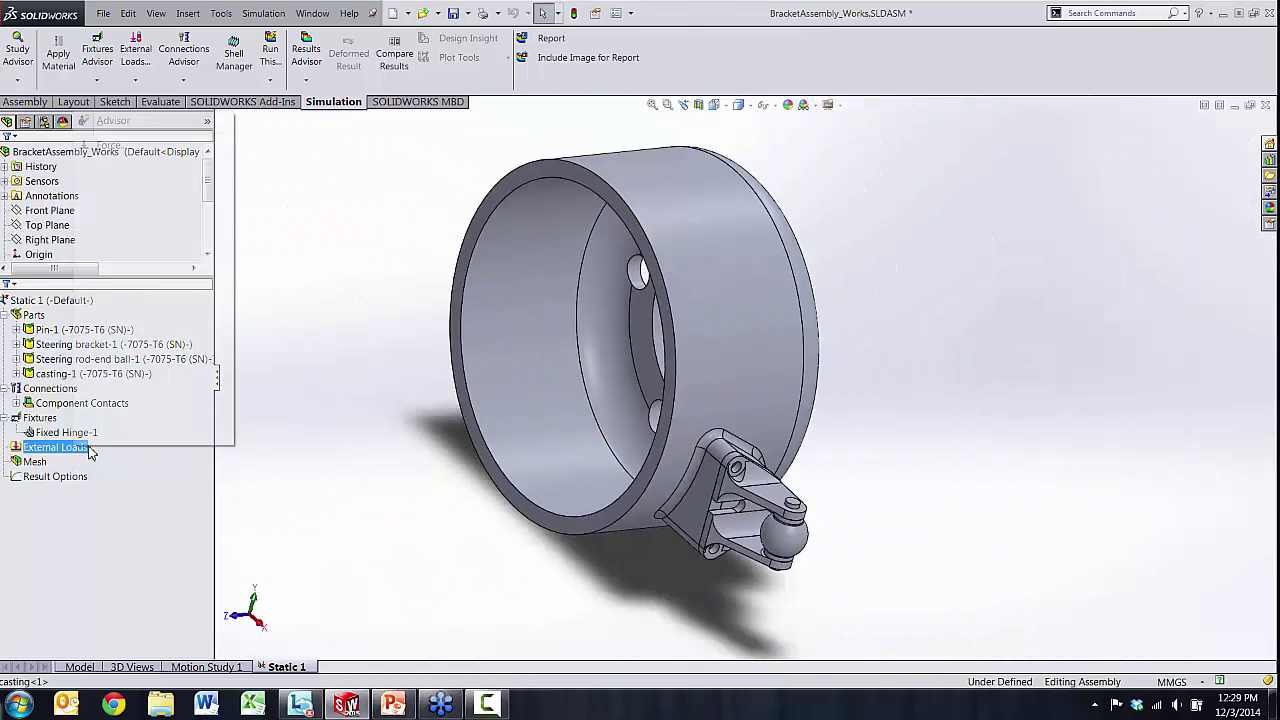
click(111, 145)
scroll(775, 515, up, 3)
click(772, 512)
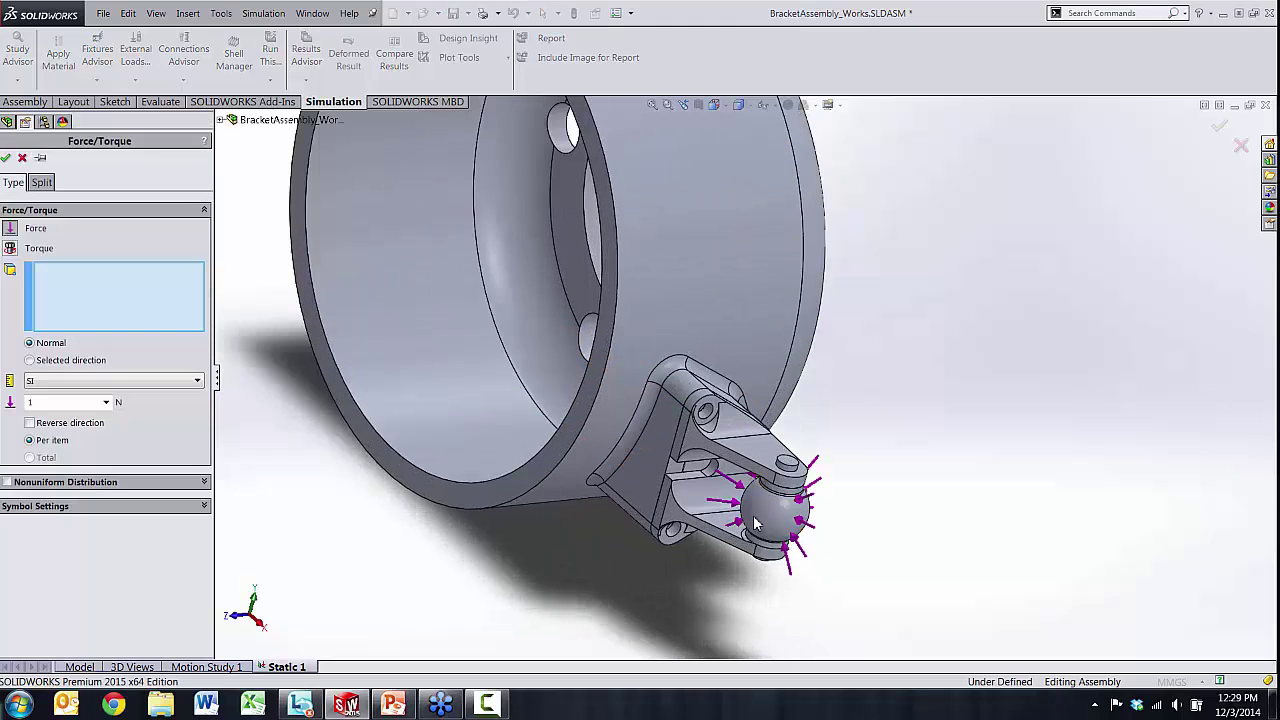
mouse_move(605, 508)
middle_down()
mouse_move(614, 520)
mouse_move(600, 512)
middle_up()
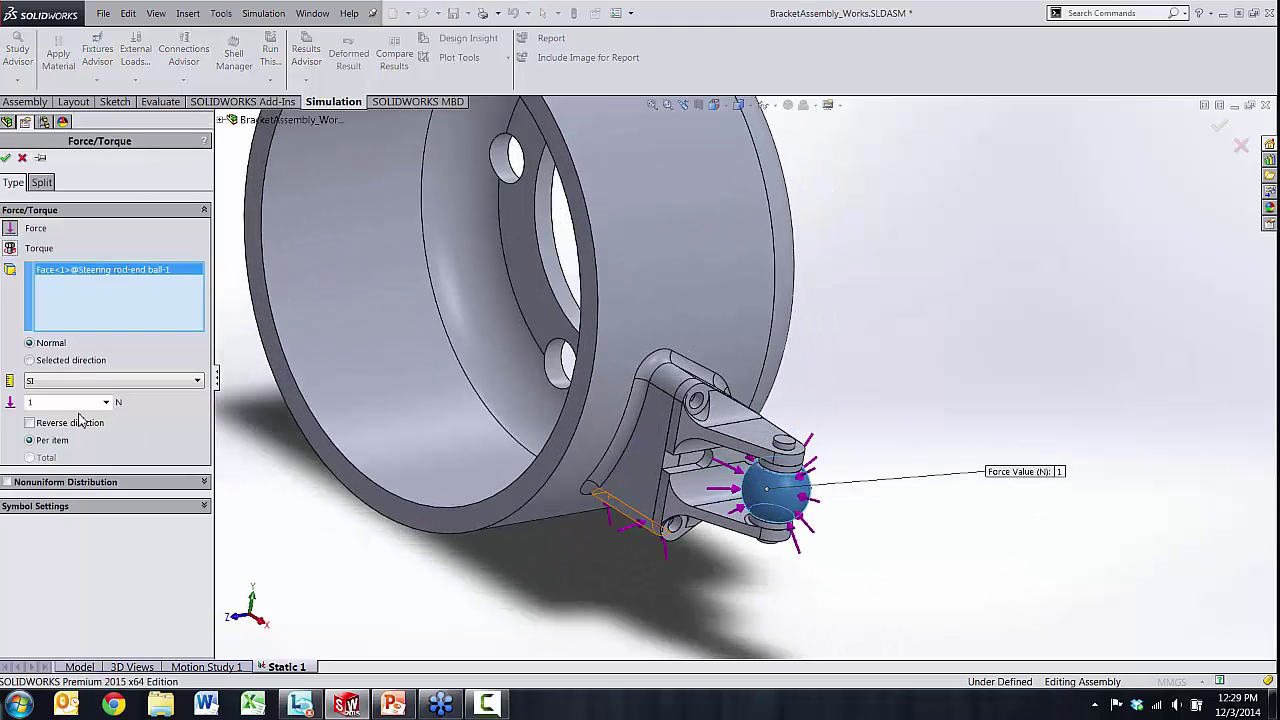
click(30, 360)
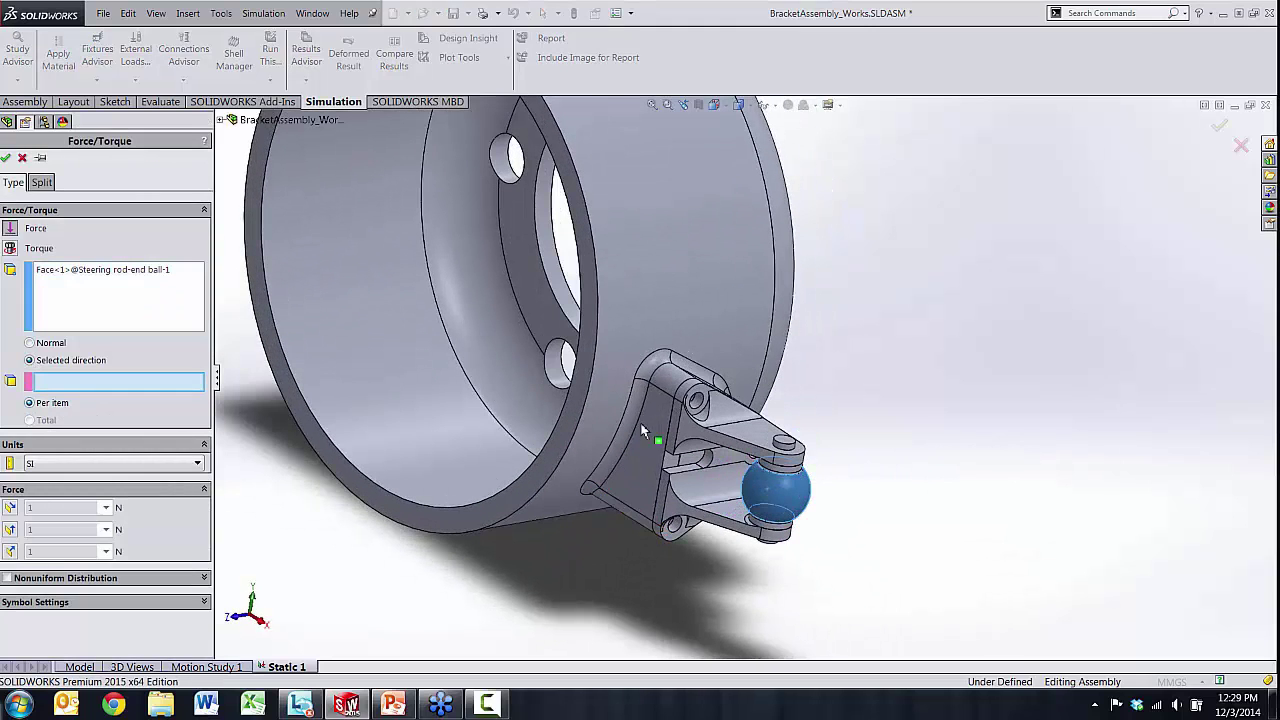
click(568, 428)
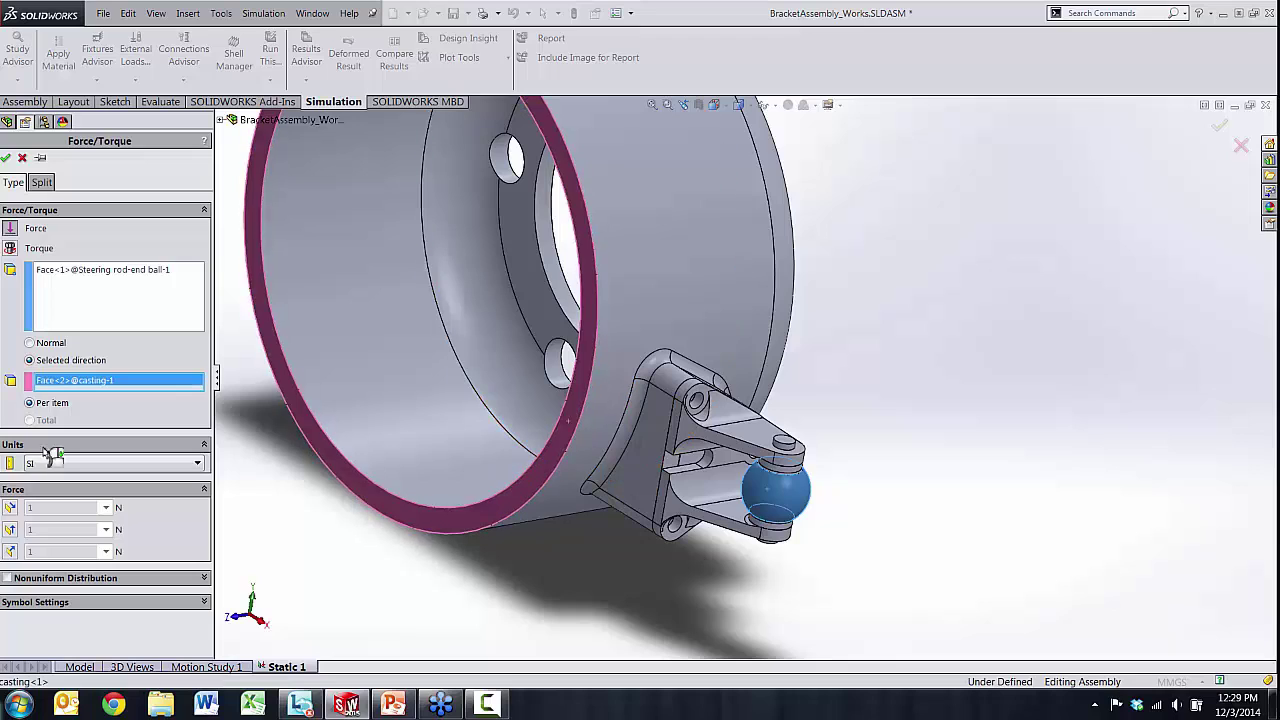
click(9, 551)
text(8000)
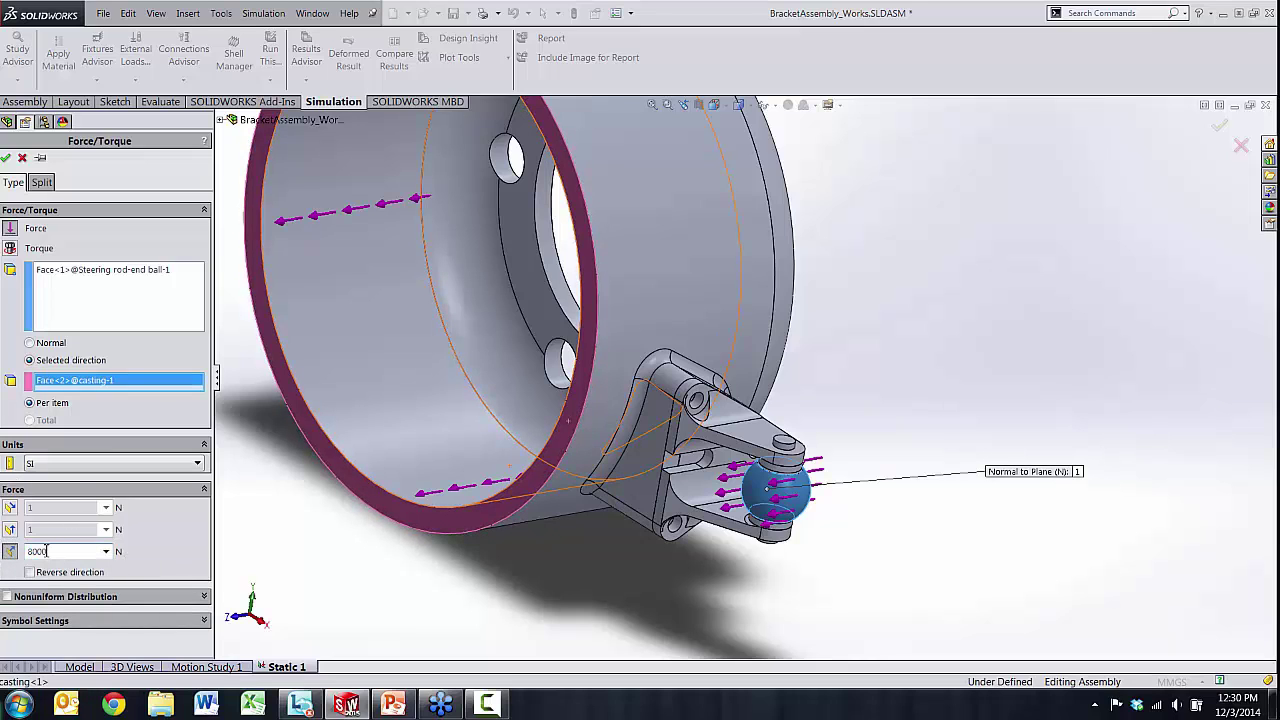
click(29, 572)
click(5, 159)
- Run the Static 1 study and examine the von Mises stress plot around the bracket and casting
right_click(54, 302)
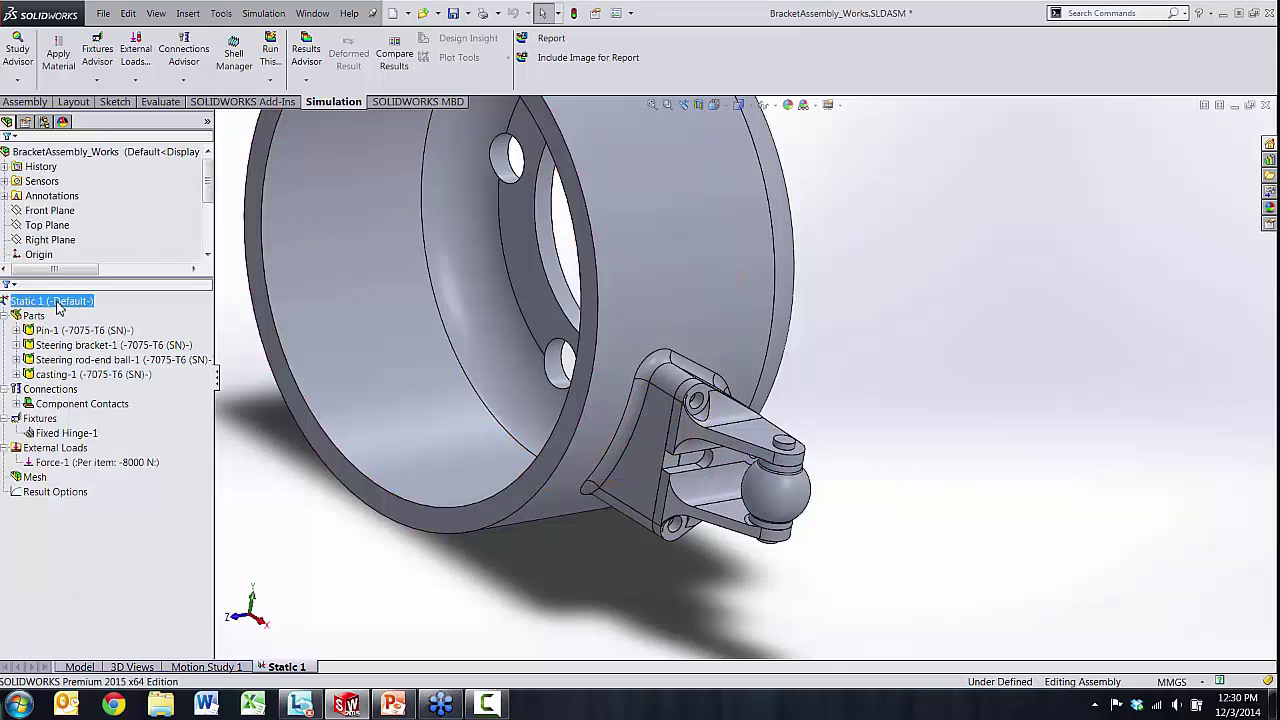
click(85, 314)
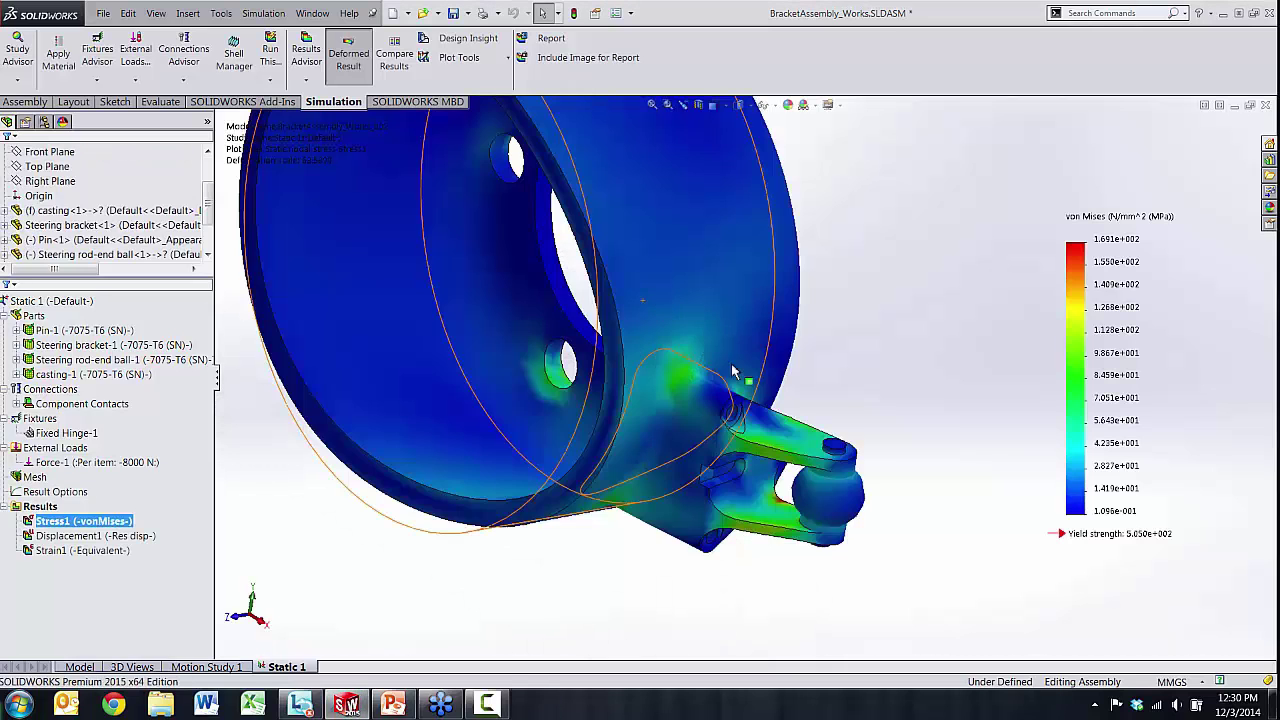
middle_drag(650, 310, 443, 280)
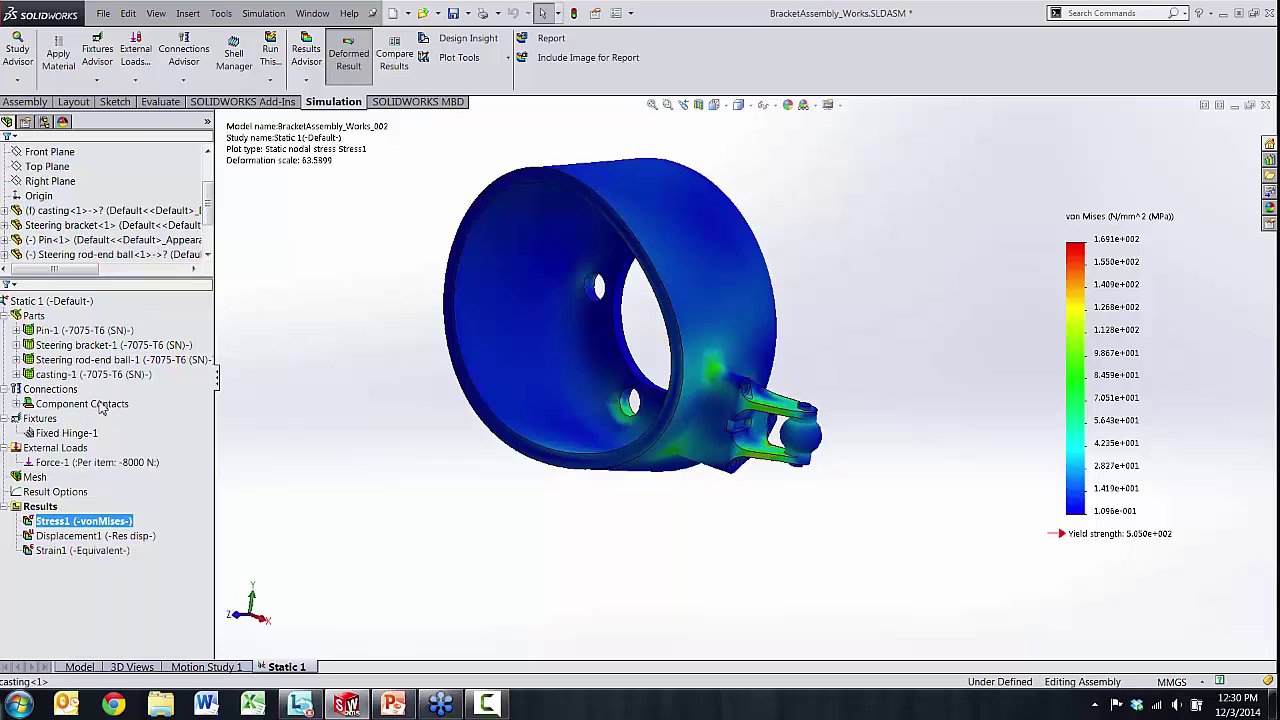
middle_drag(434, 431, 830, 535)
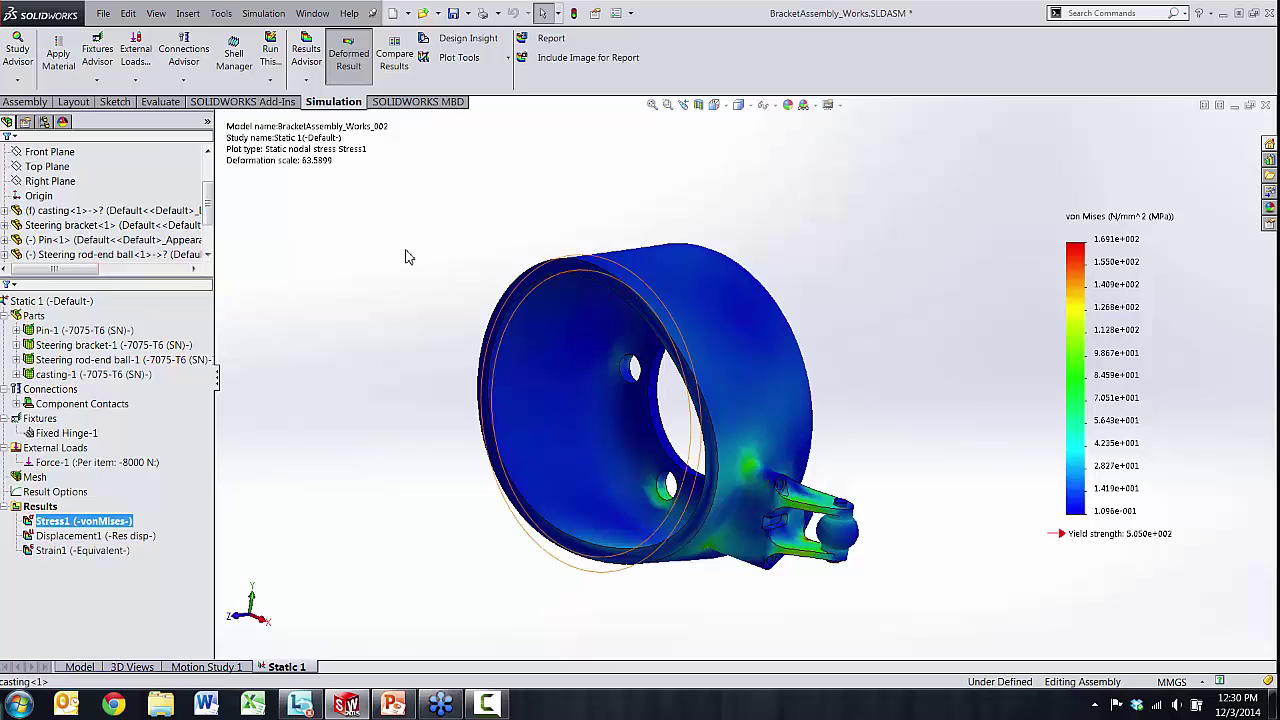
- Create a new constant-amplitude fatigue study named "Fatigue - 8000N"
click(17, 79)
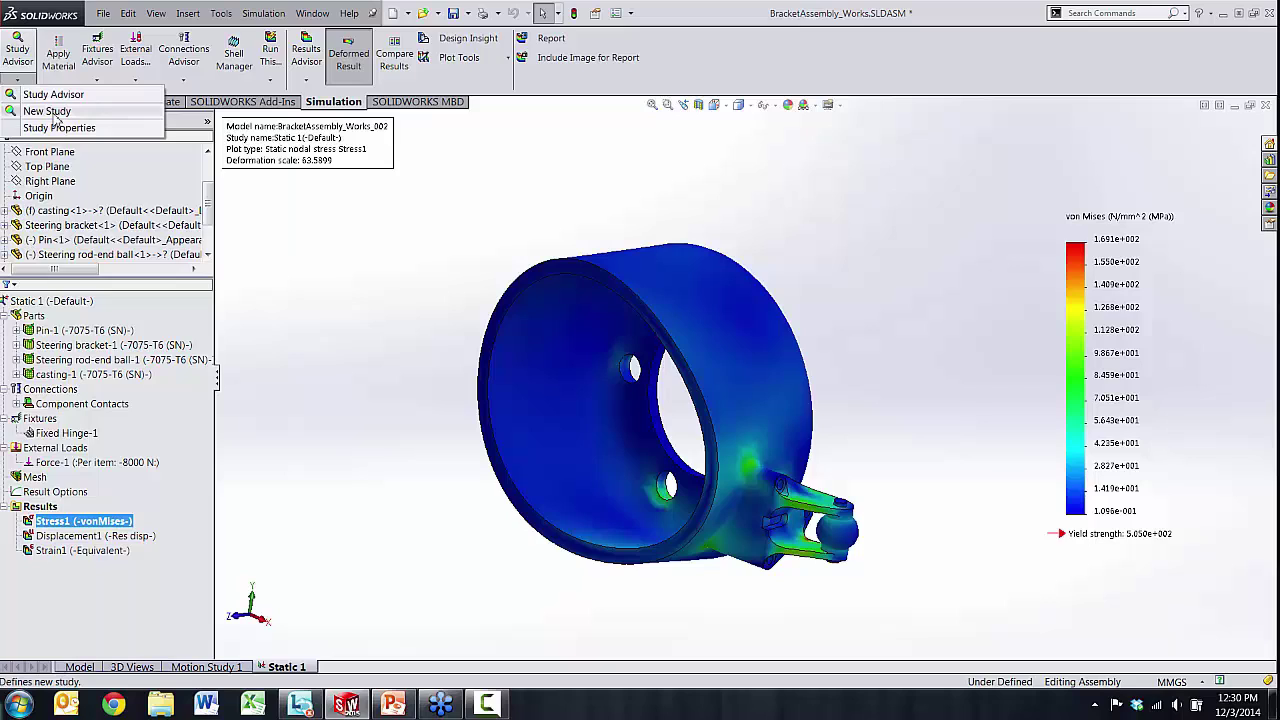
click(50, 111)
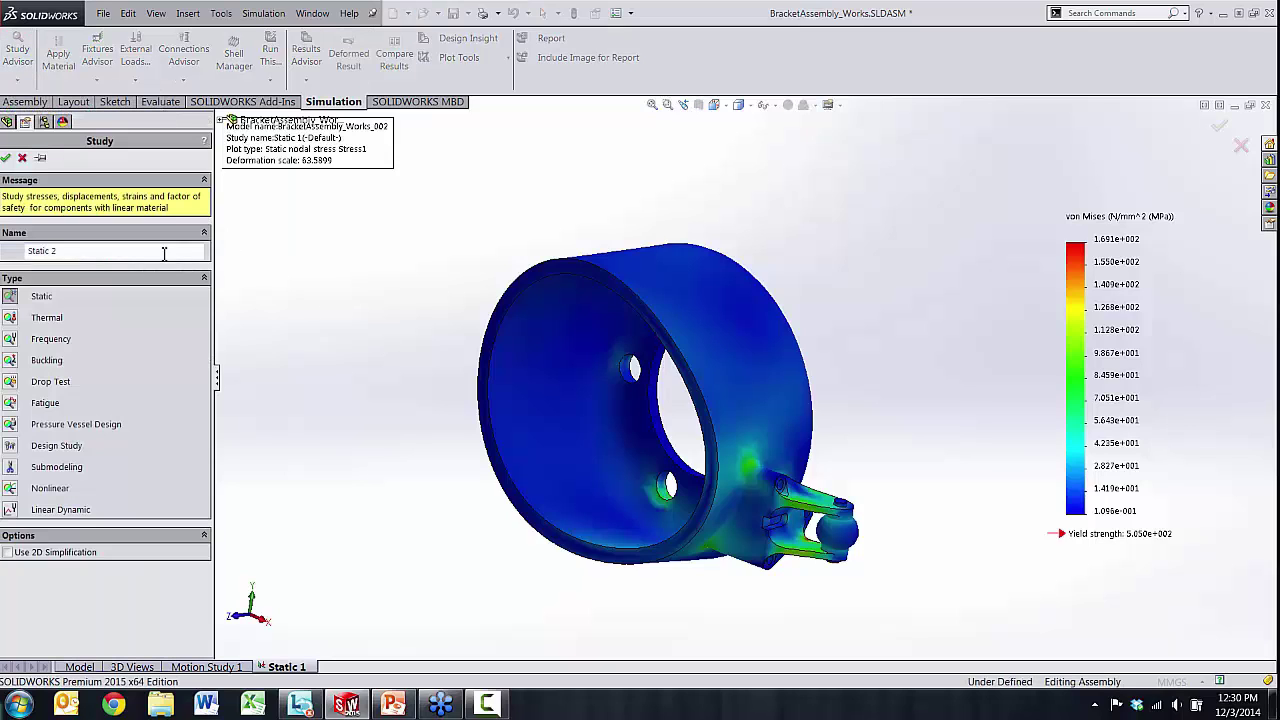
click(9, 404)
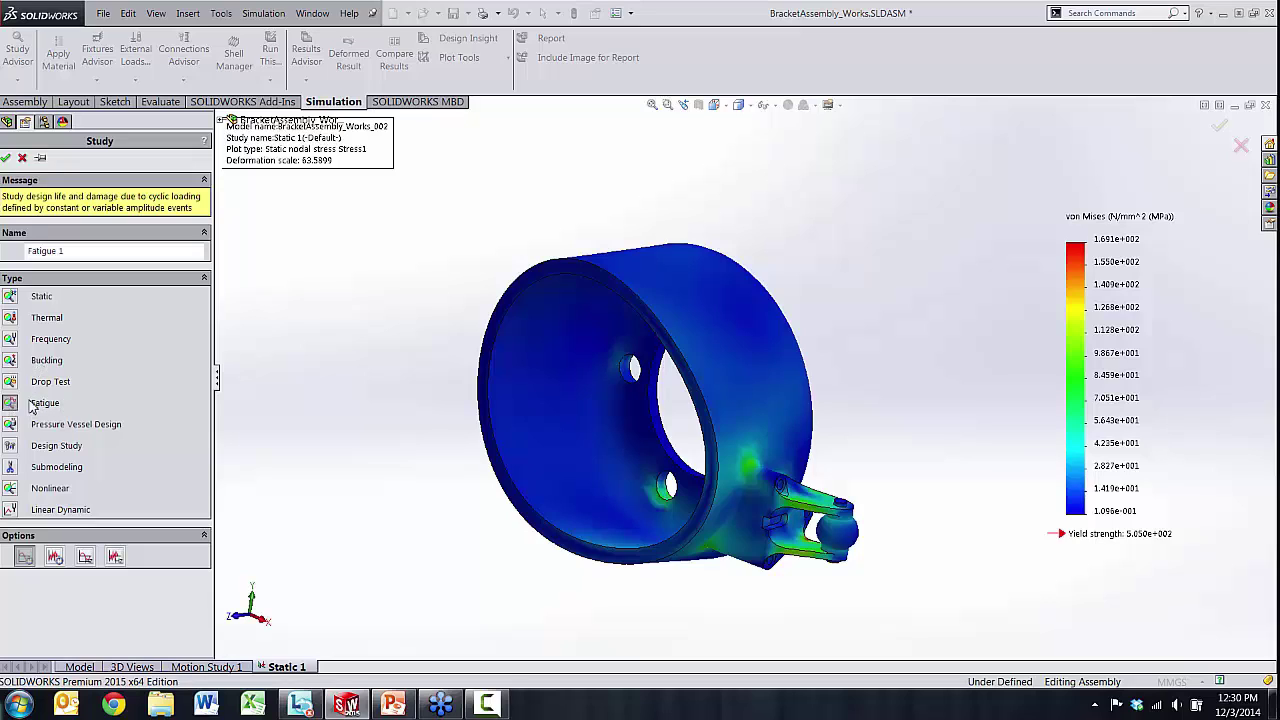
drag(76, 252, 2, 252)
text(F)
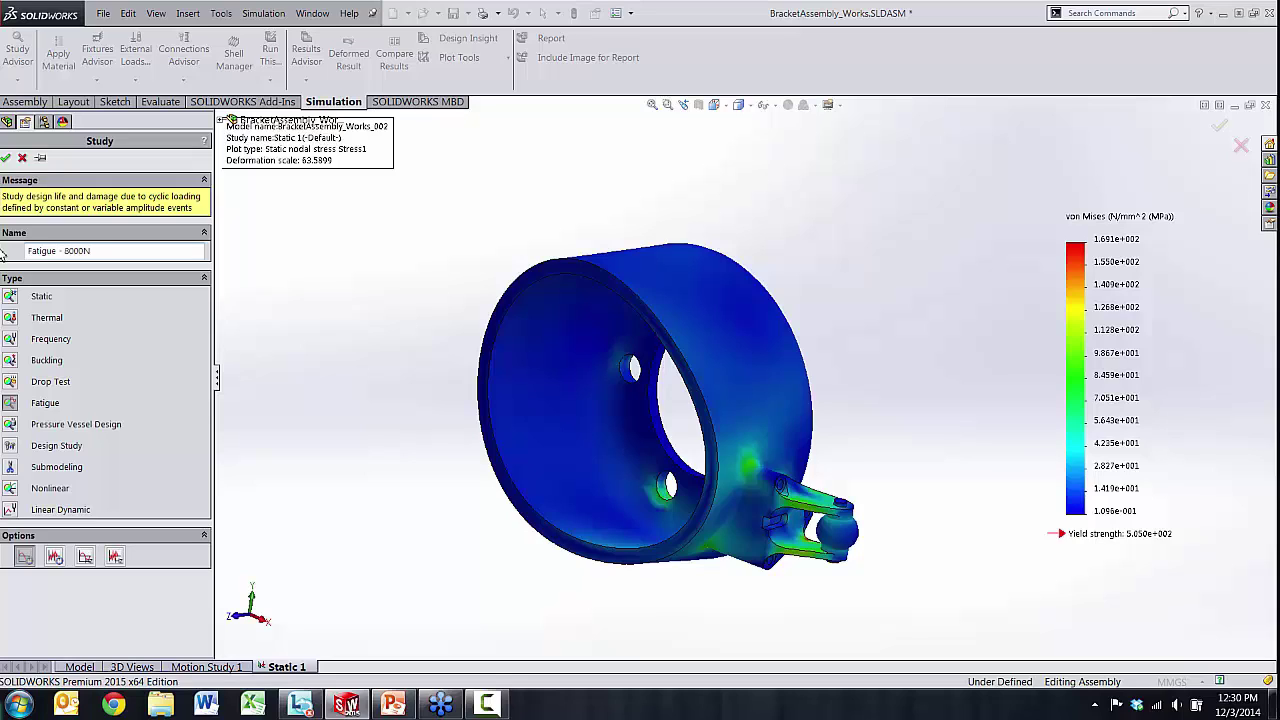
click(6, 157)
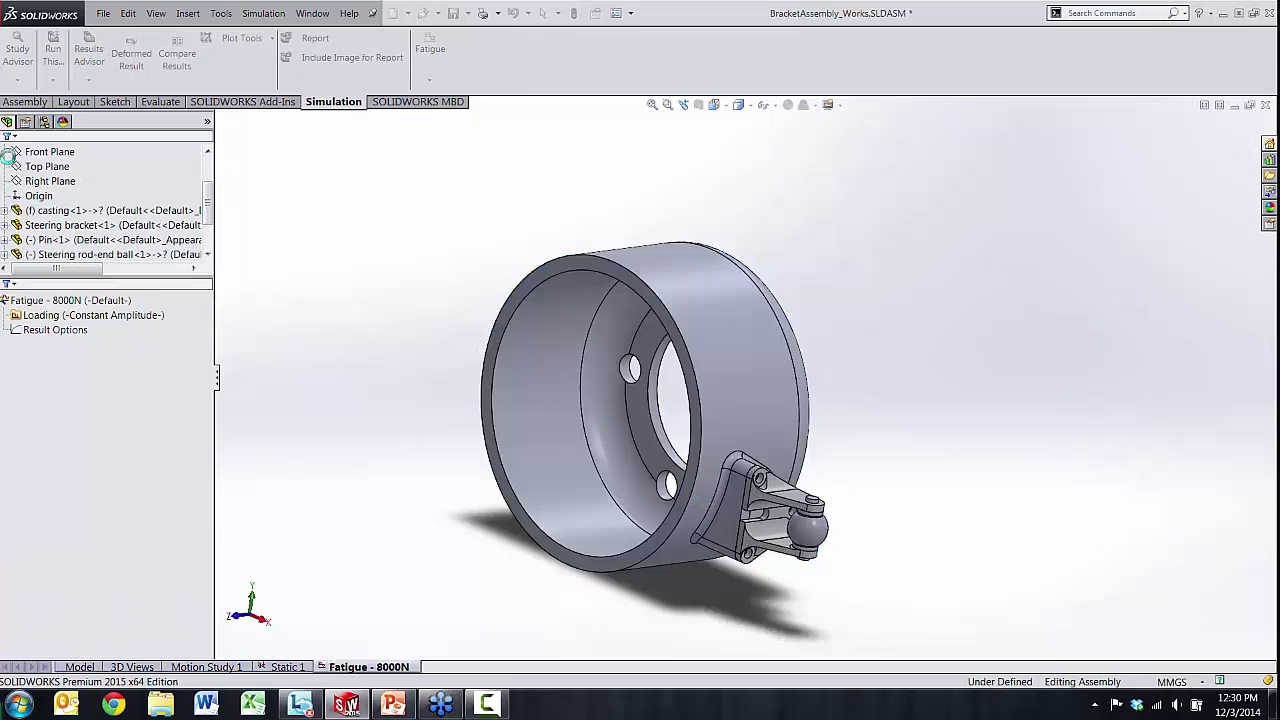
- Add a fully reversed (LR=-1) loading event of 1000 cycles based on the Static 1 study with scale 1
middle_drag(465, 352, 430, 360)
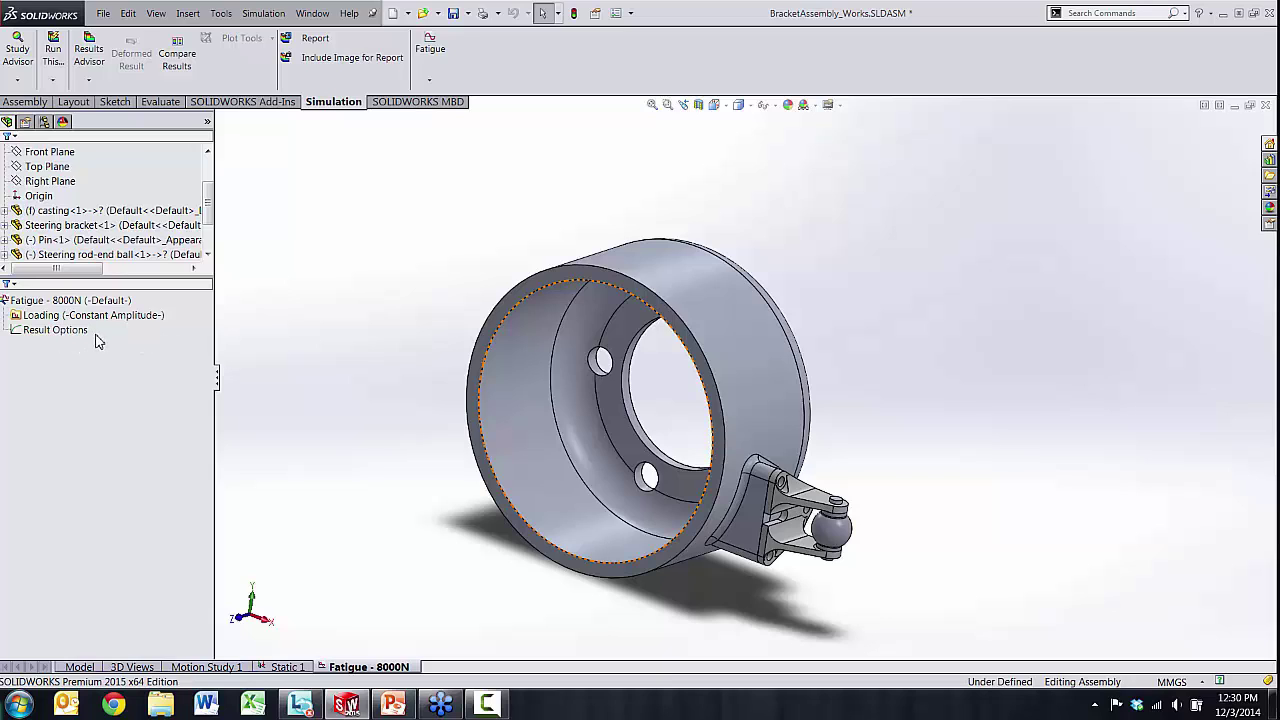
right_click(100, 316)
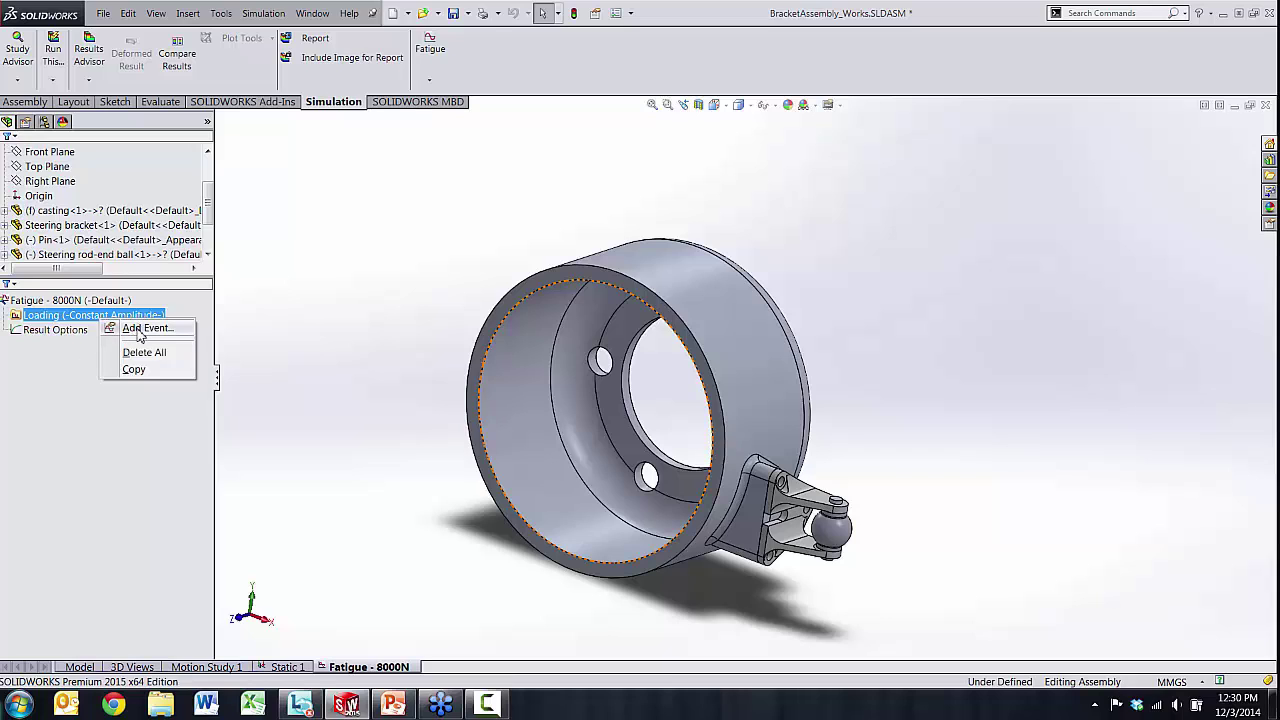
click(145, 328)
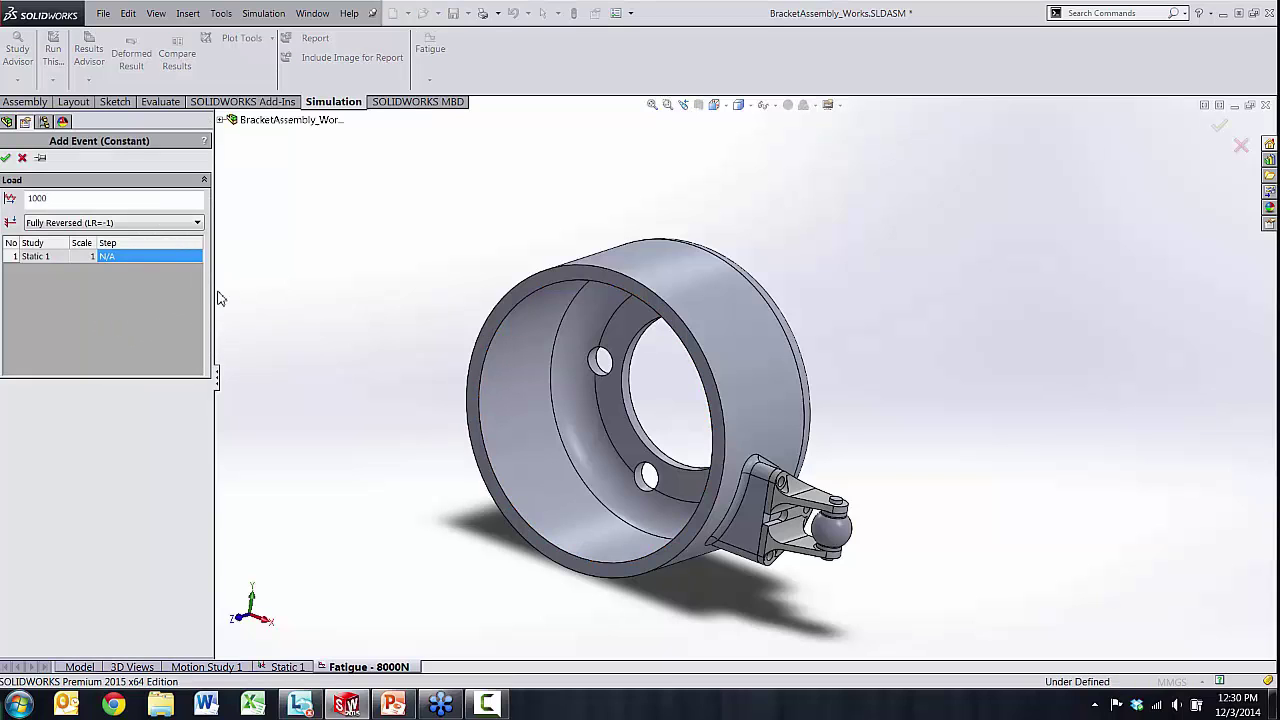
drag(214, 298, 247, 300)
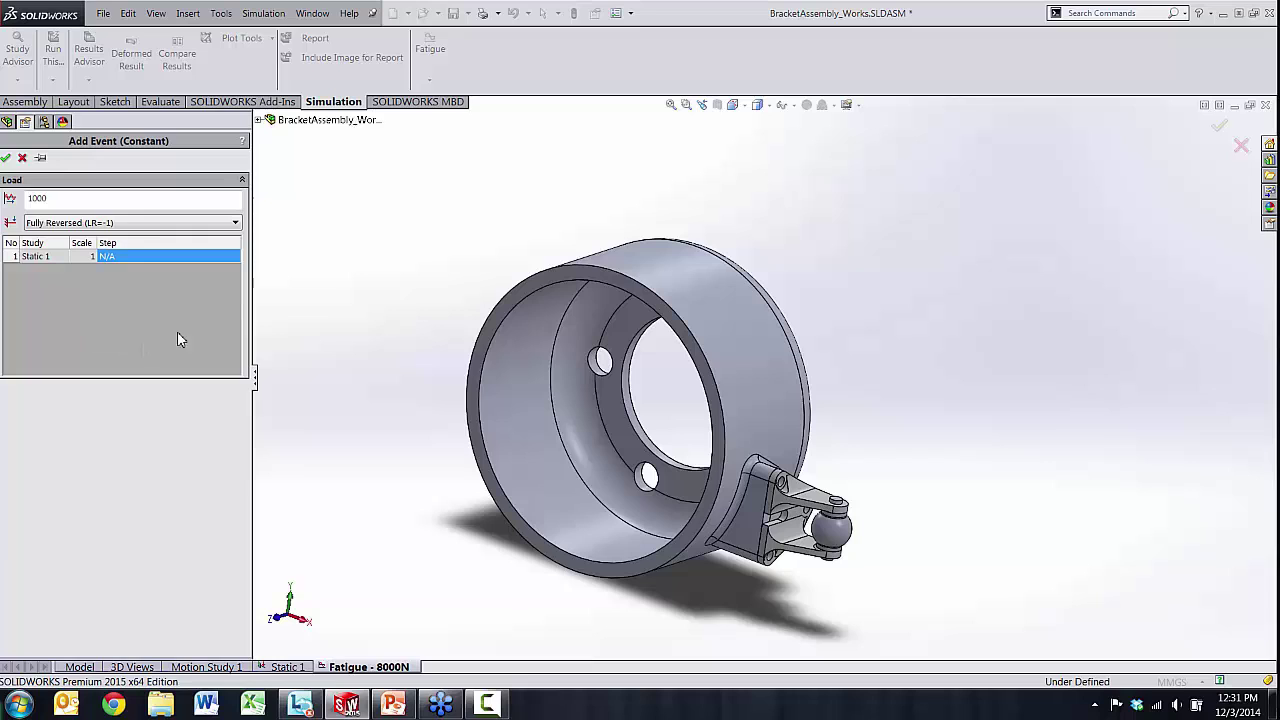
middle_drag(482, 373, 487, 375)
scroll(487, 377, down, 2)
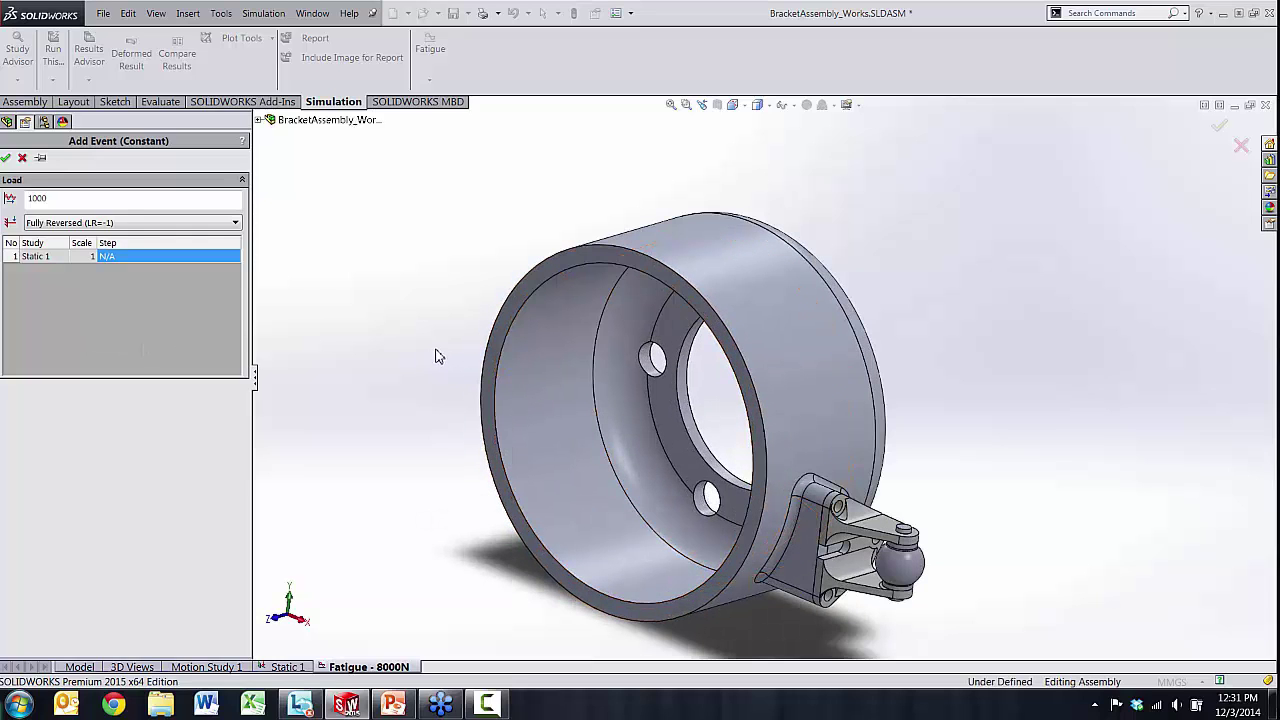
double_click(70, 204)
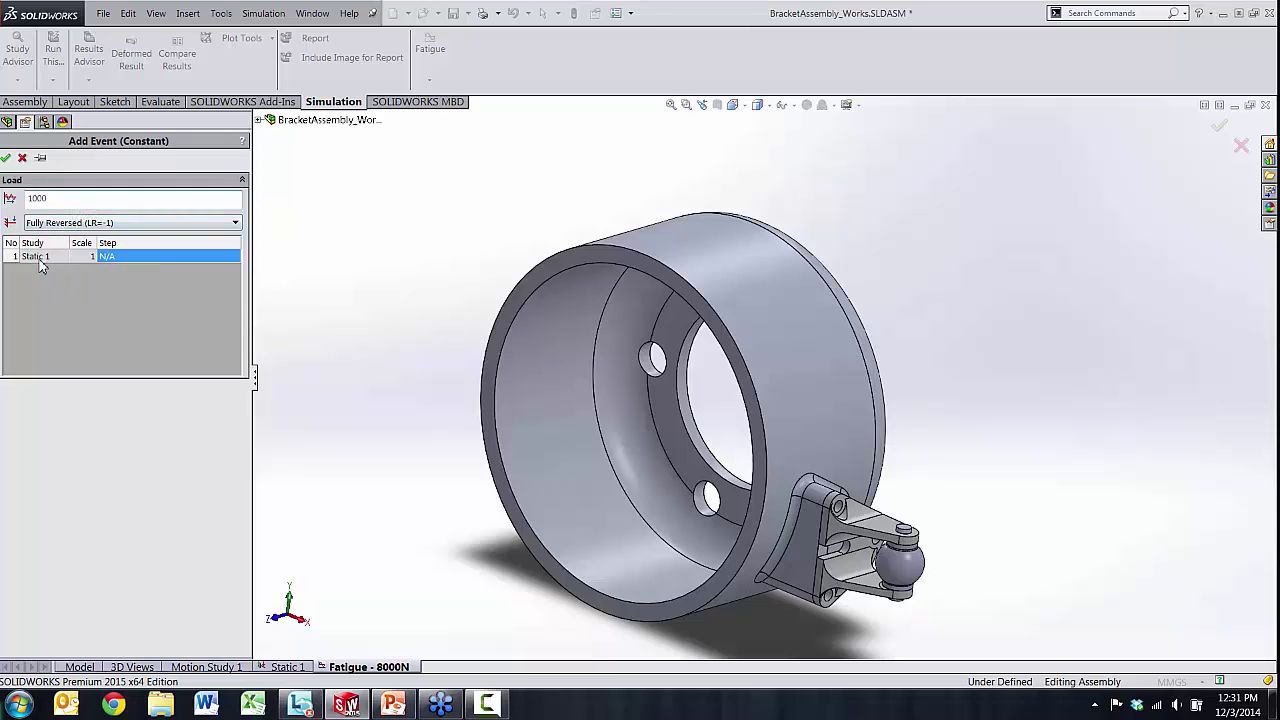
click(50, 258)
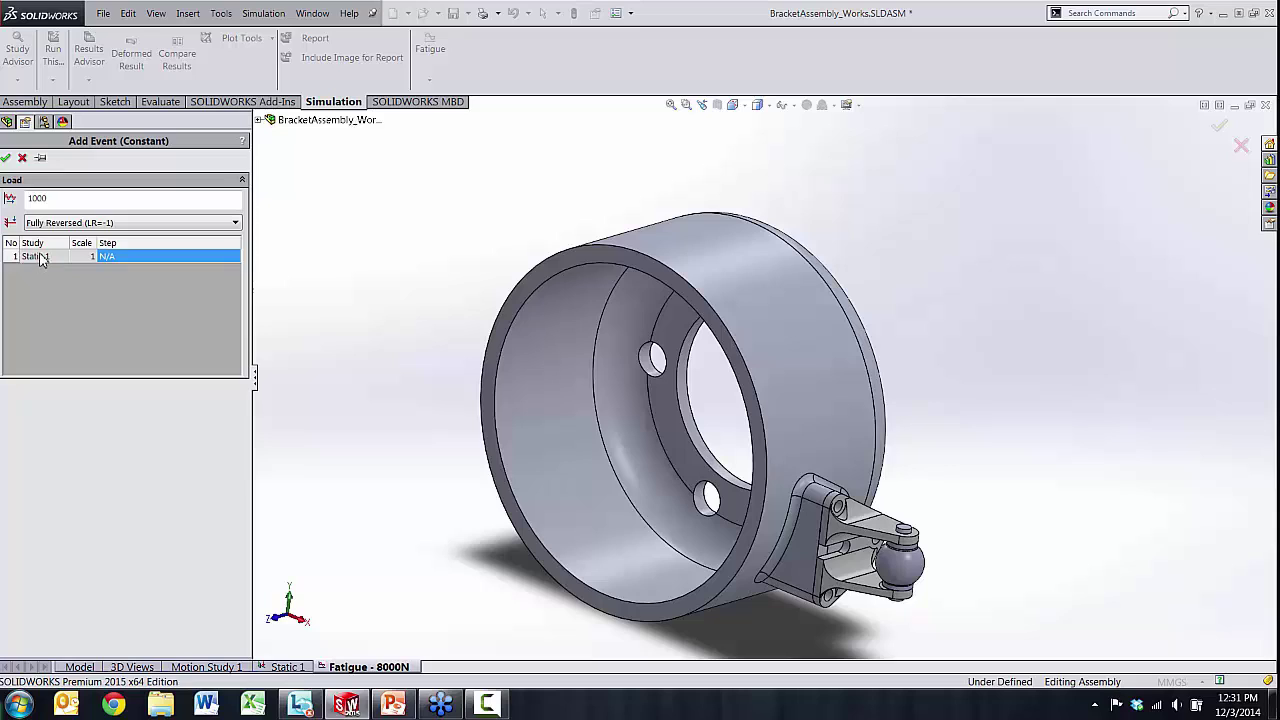
double_click(30, 198)
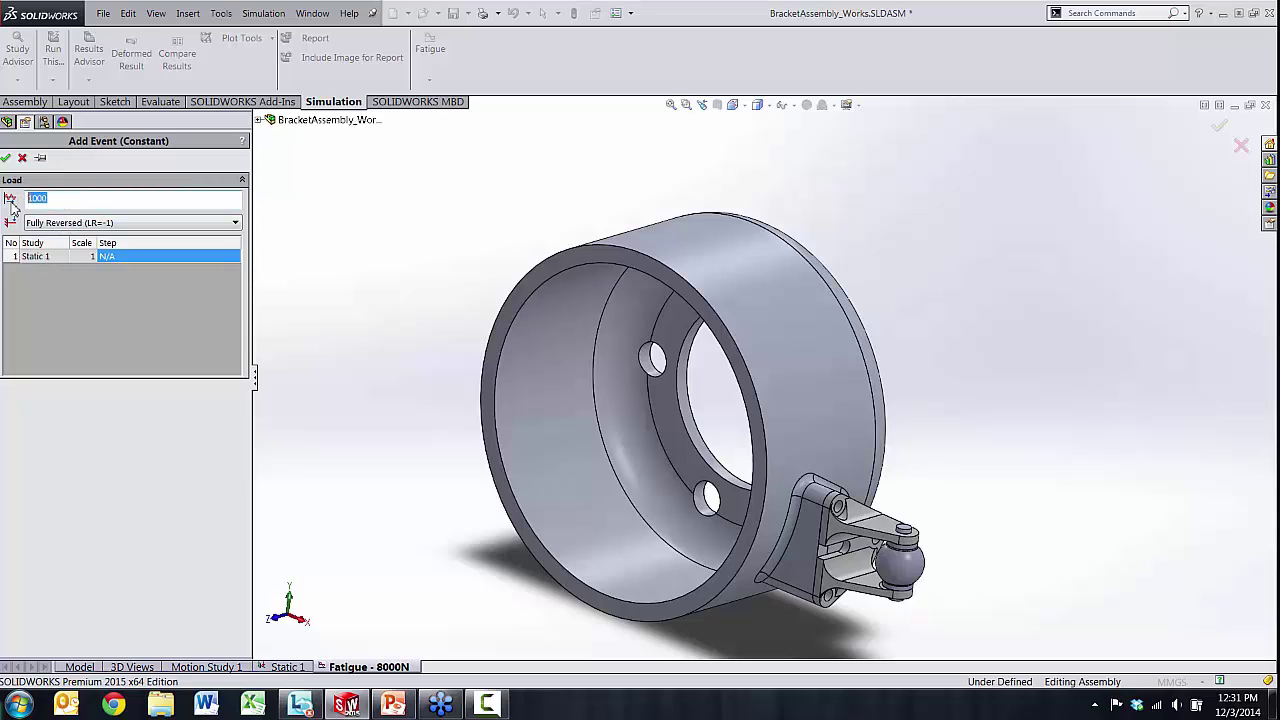
text(1000)
click(5, 159)
- Open the fatigue SN curve data for the pin's 7075-T6 (SN) material in the fatigue study
middle_drag(560, 523, 620, 405)
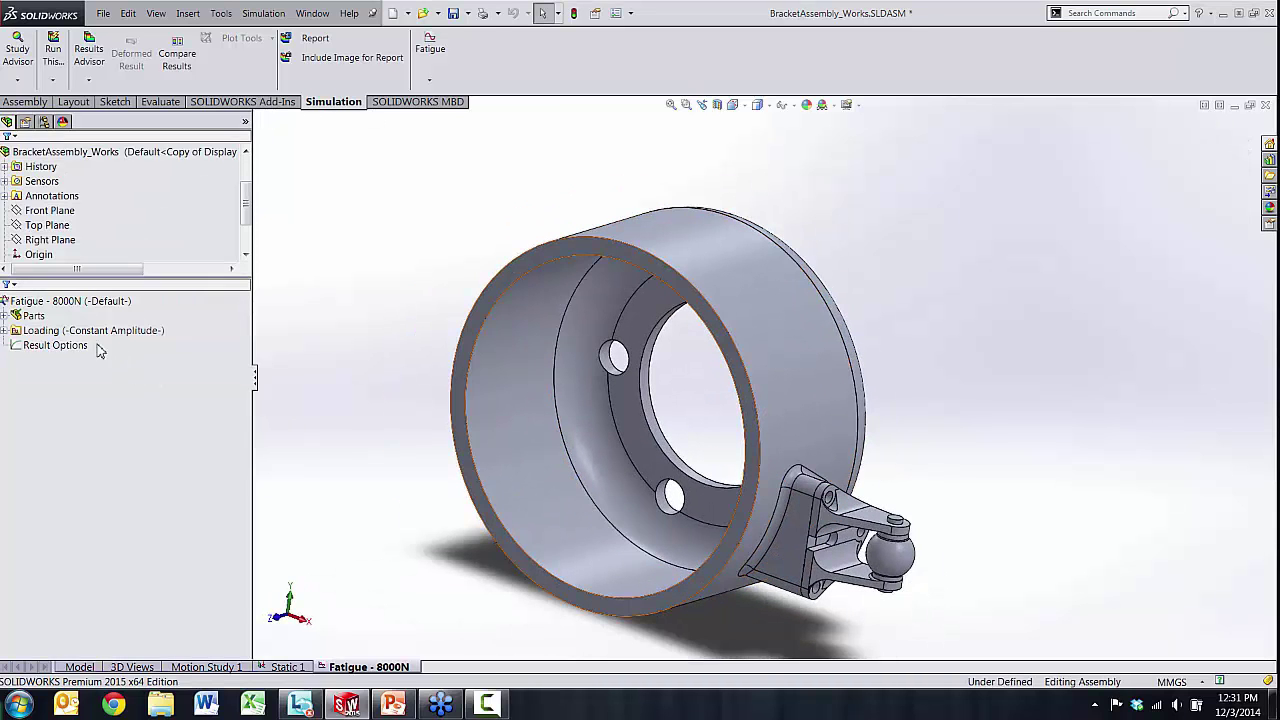
click(5, 316)
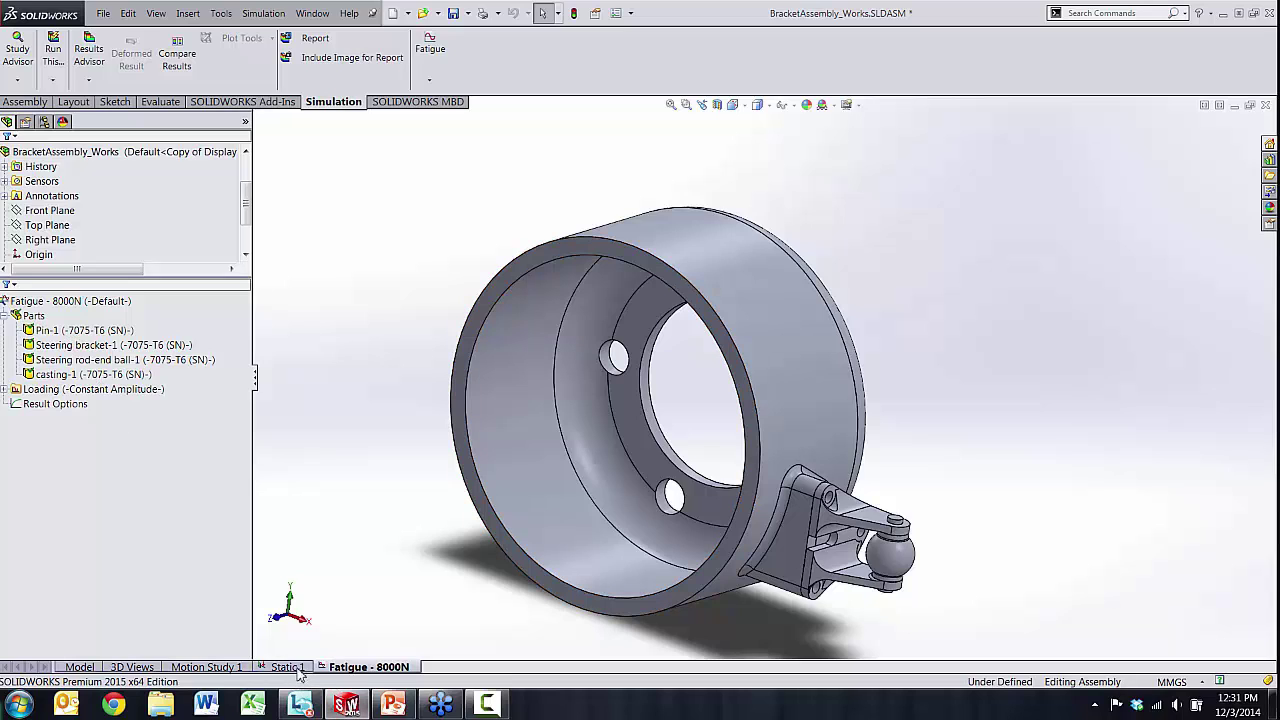
right_click(101, 335)
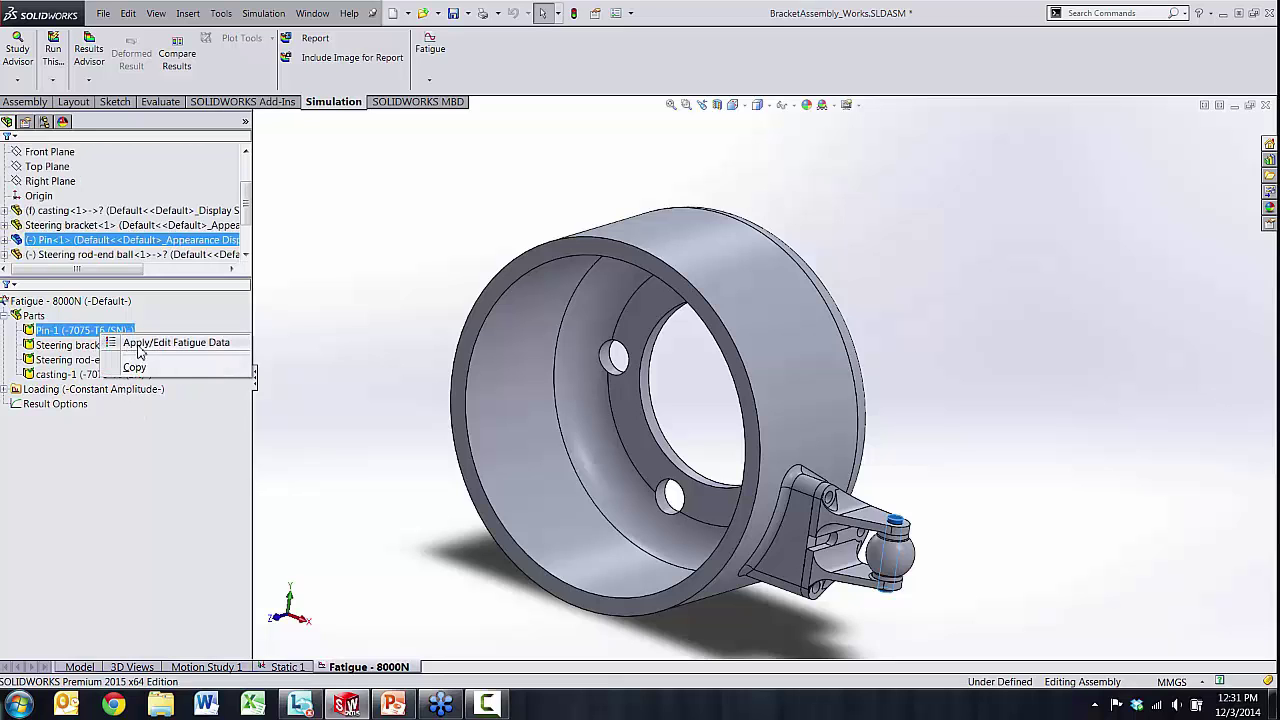
click(140, 344)
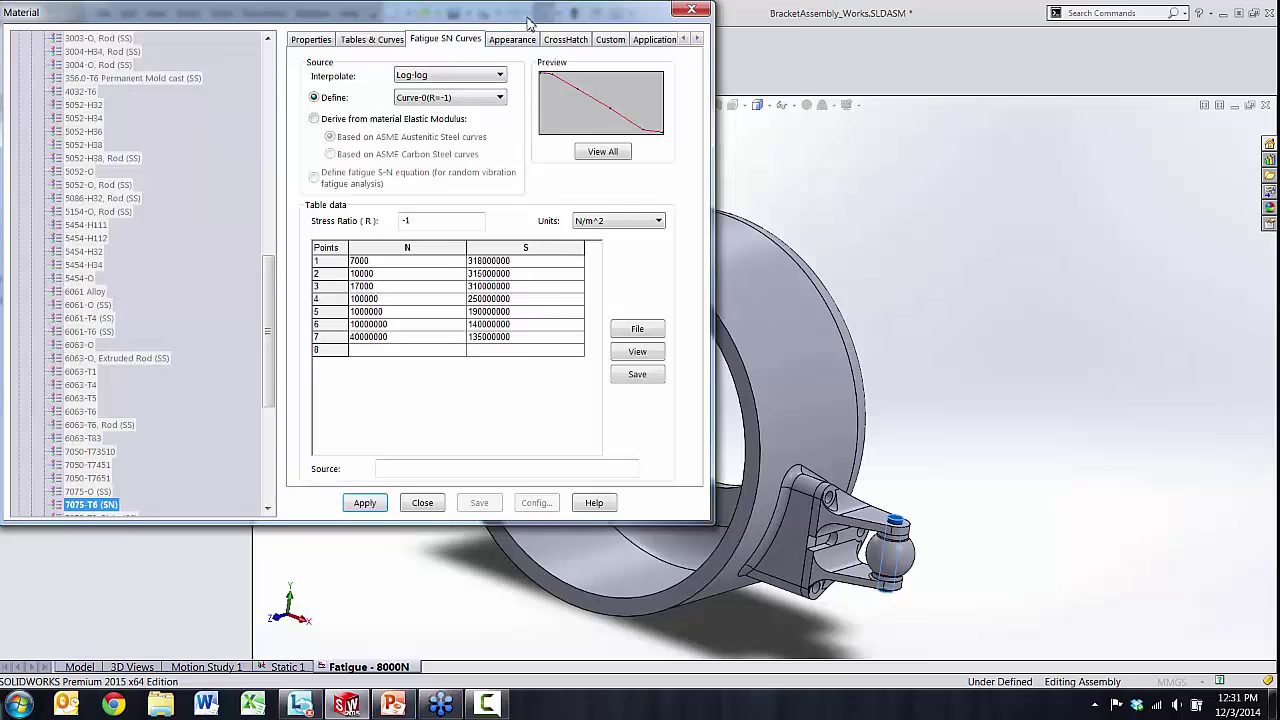
drag(530, 22, 566, 60)
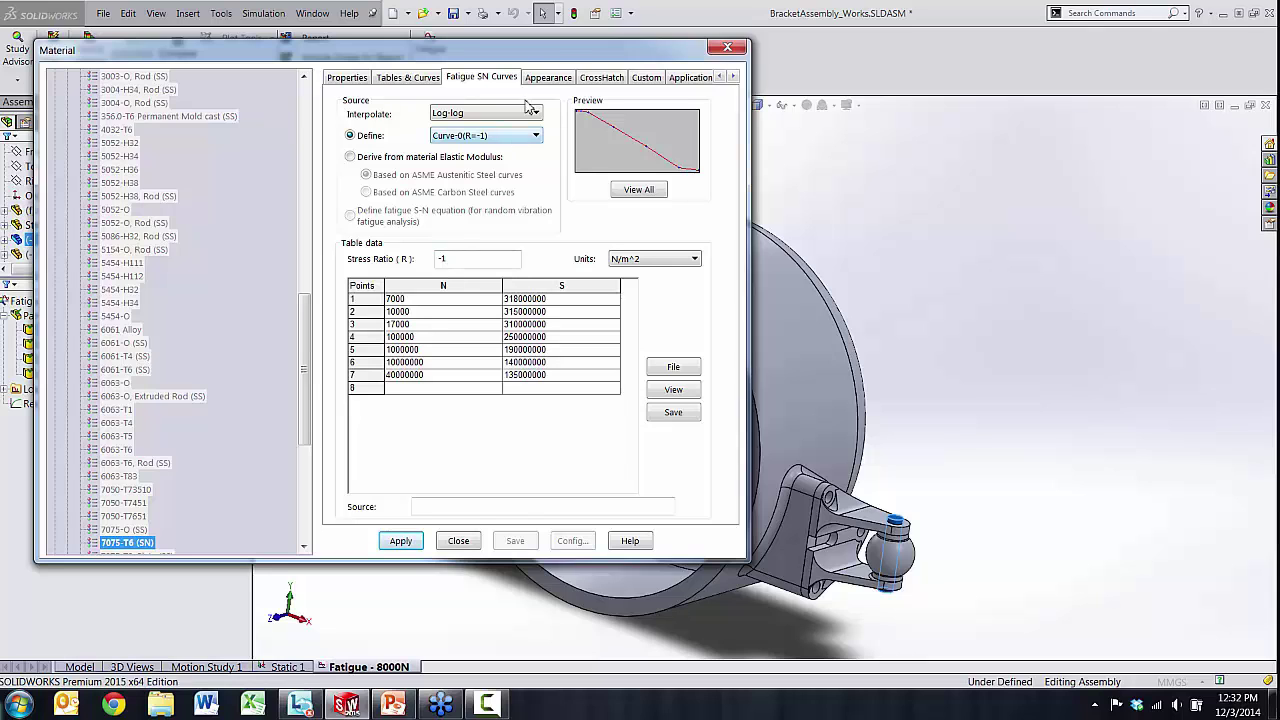
- Review the pin's SN curve and interpolation choices, keep Curve-0 (R=-1) with Log-log interpolation, and apply the material
drag(565, 57, 586, 58)
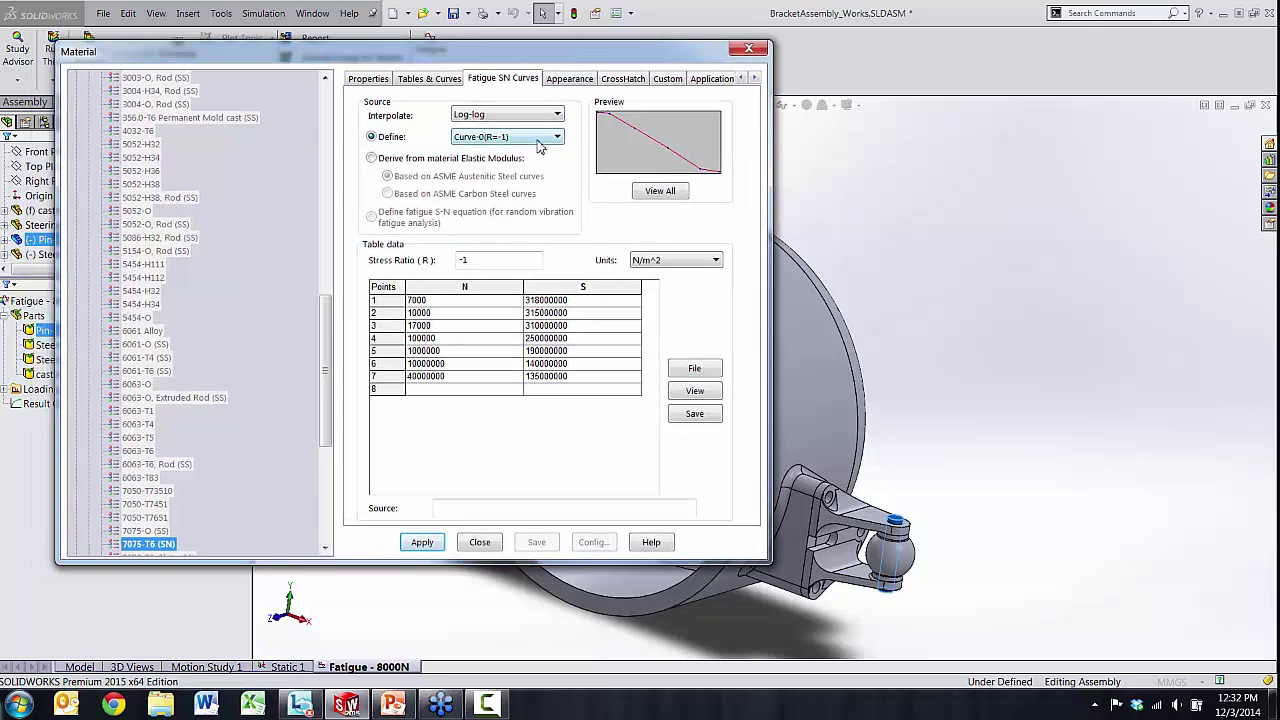
click(538, 145)
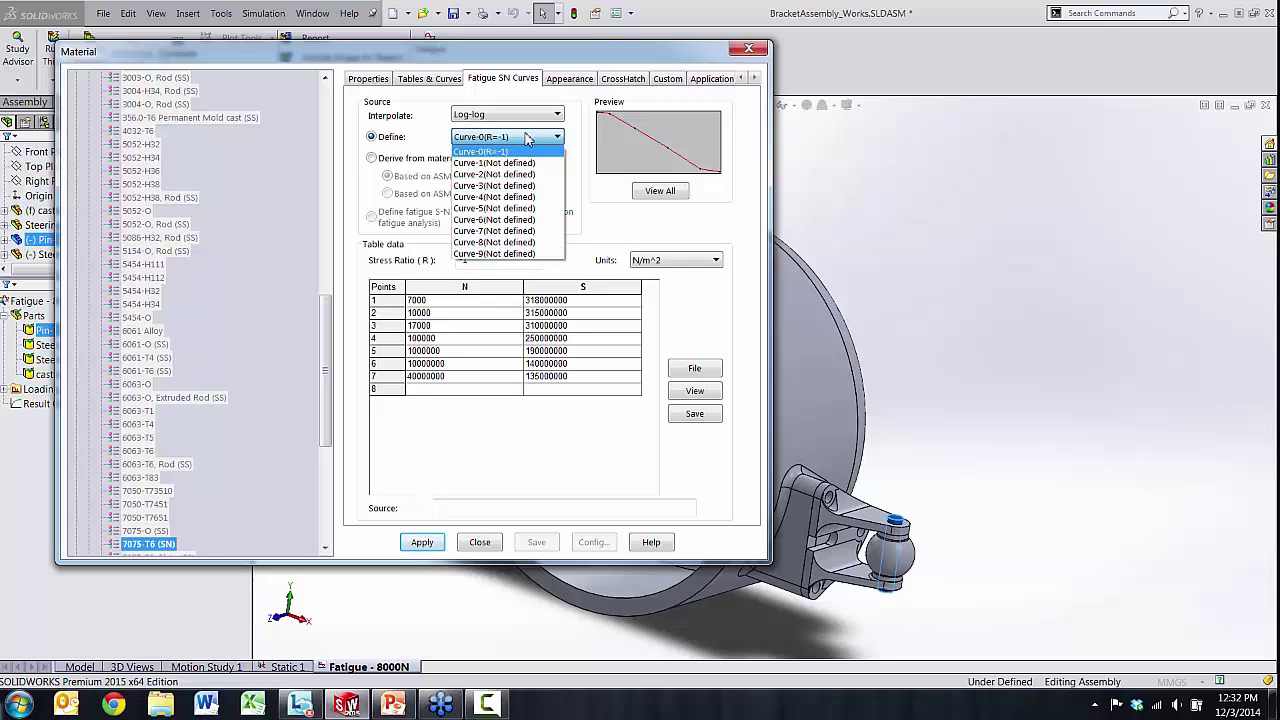
click(526, 139)
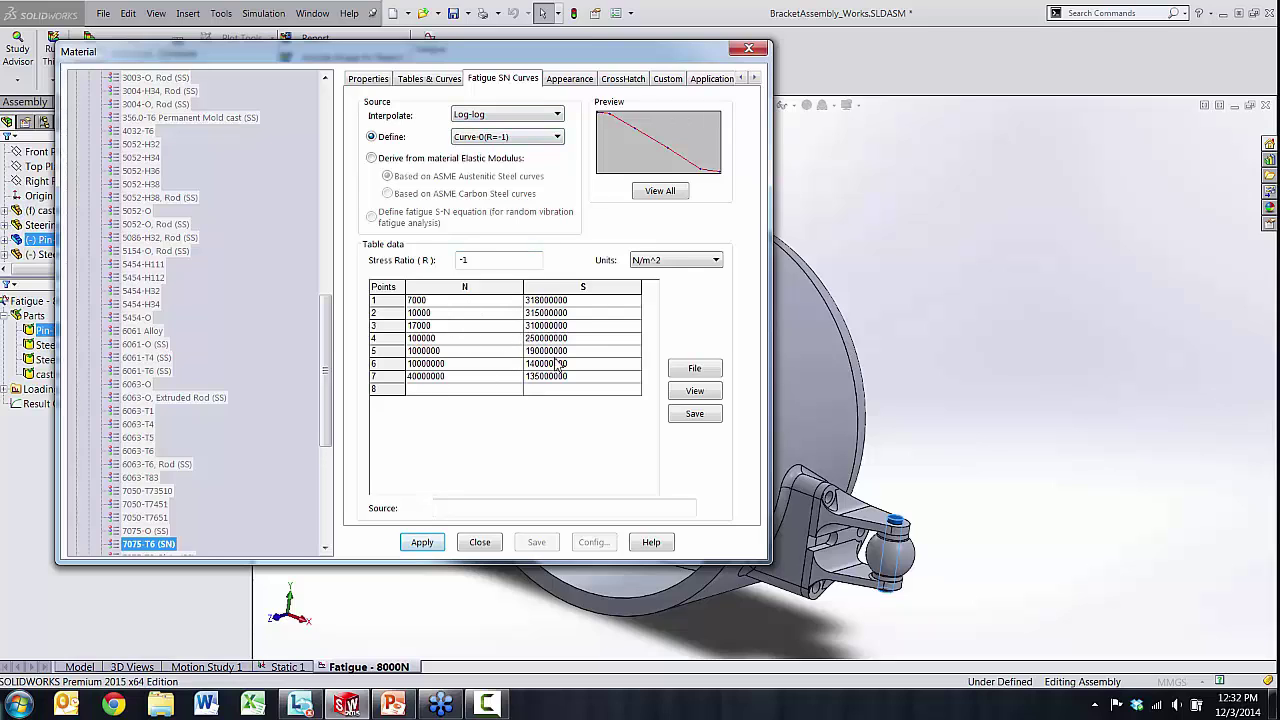
click(527, 117)
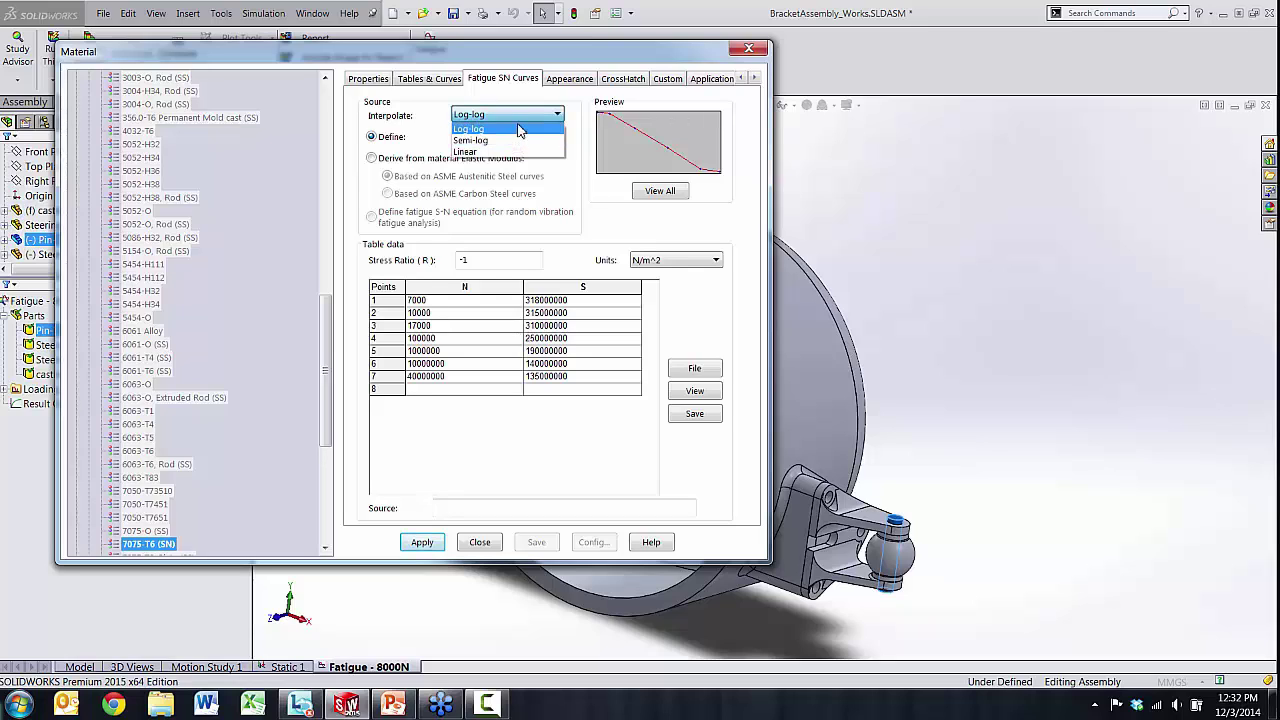
click(519, 130)
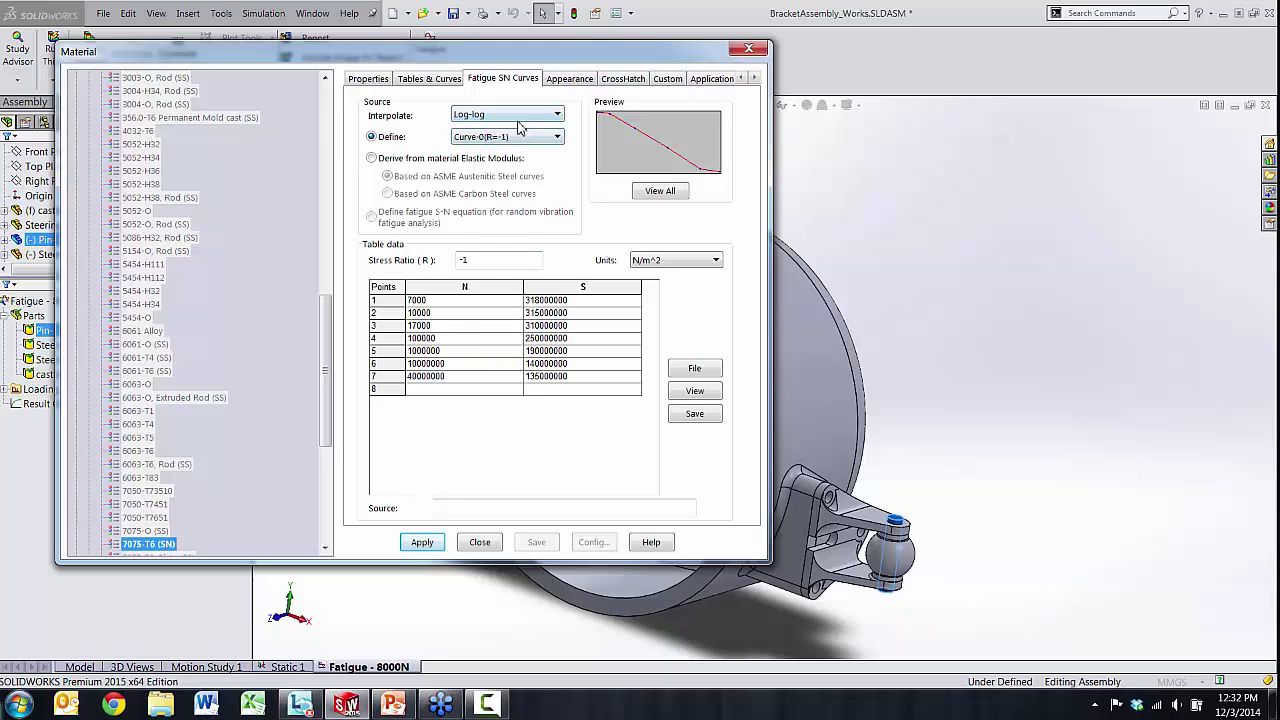
click(424, 542)
click(480, 542)
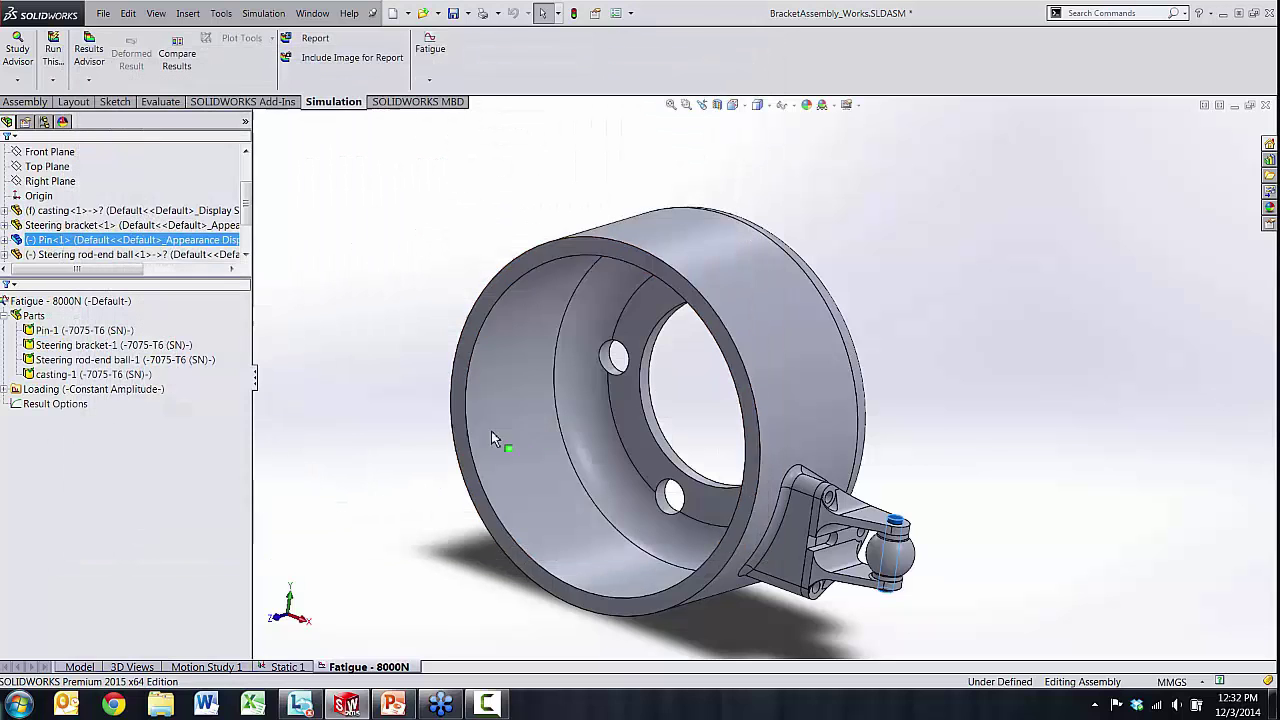
- Run the "Fatigue - 8000N" study
scroll(765, 380, up, 3)
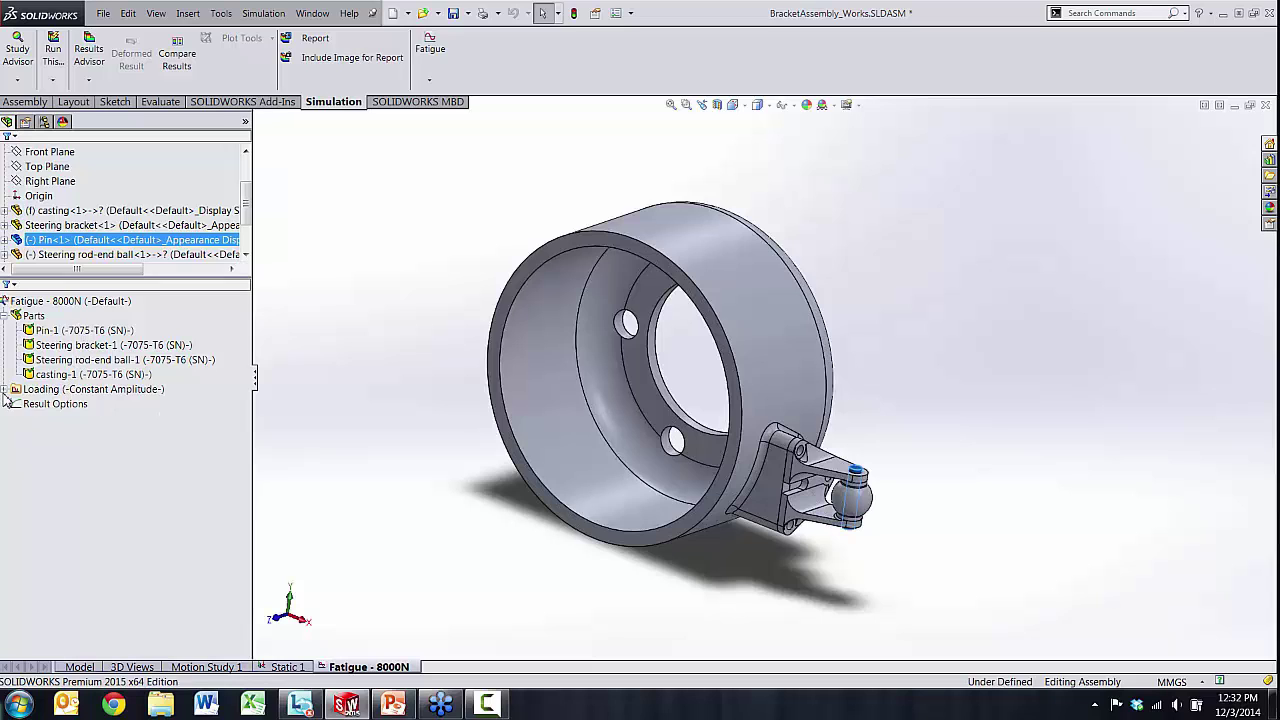
right_click(101, 308)
click(105, 311)
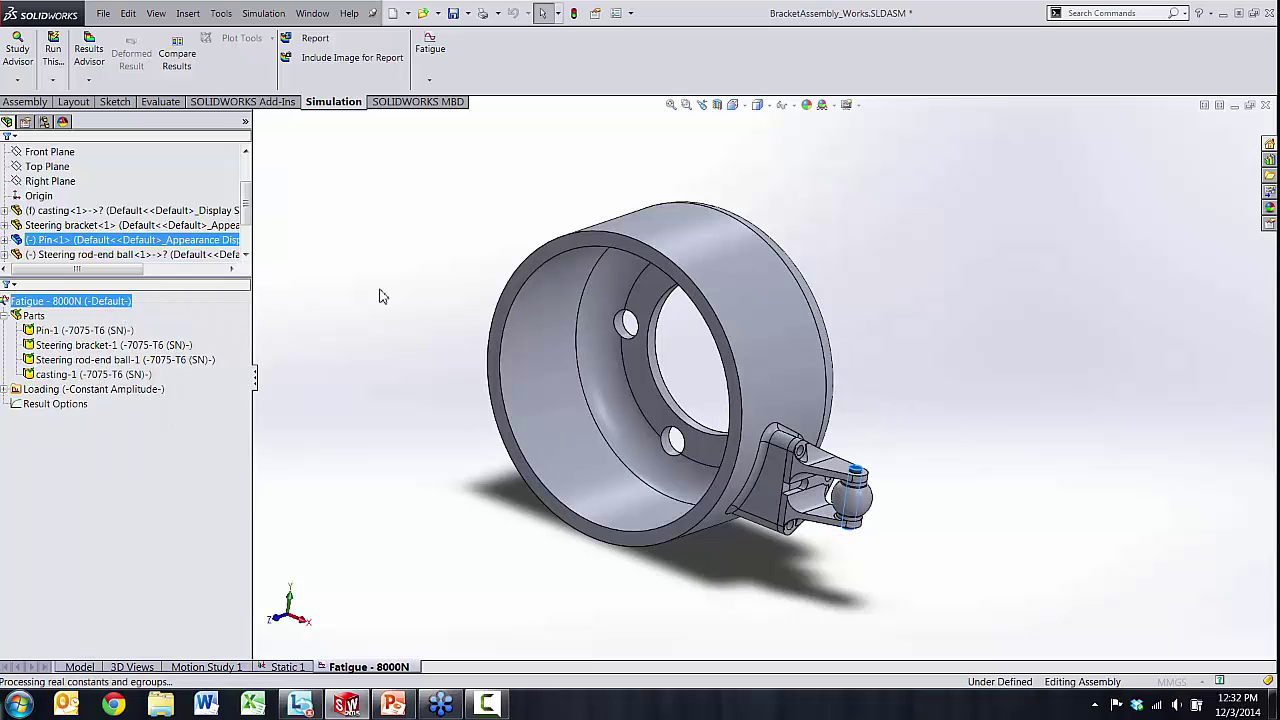
scroll(823, 386, down, 3)
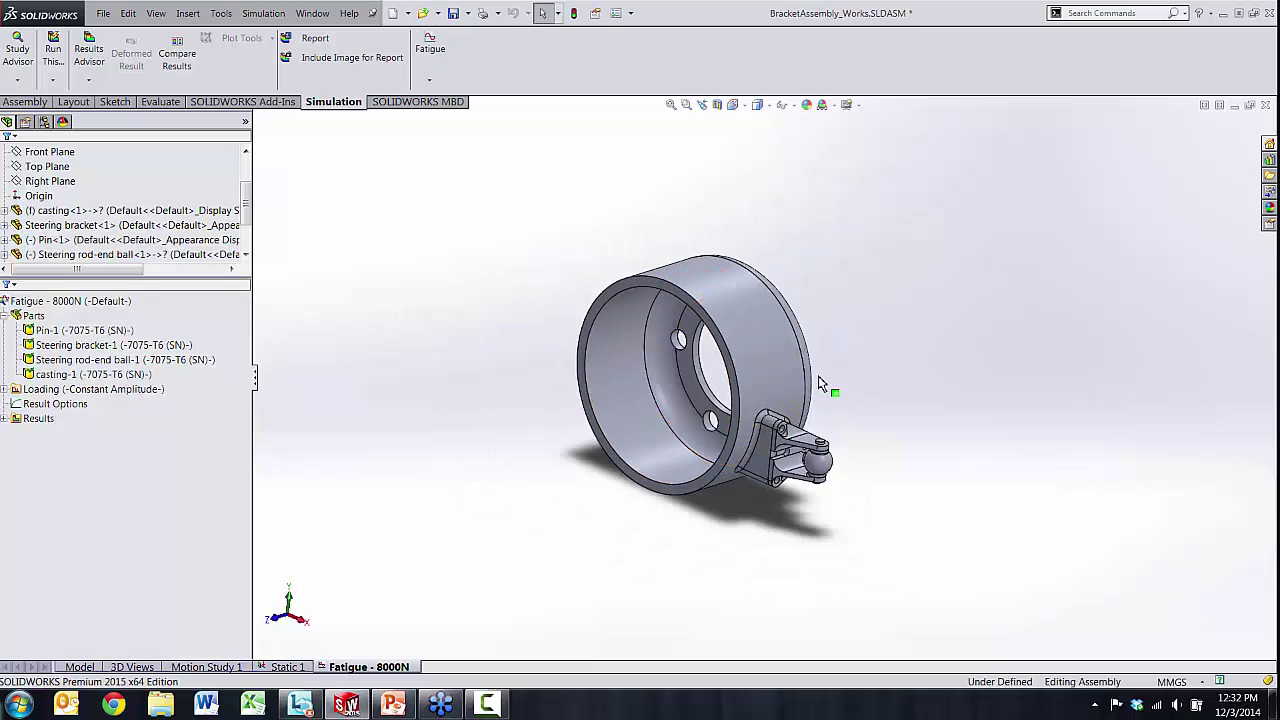
scroll(823, 394, up, 3)
- Show the fatigue damage plot and examine the steering bracket and the back of the casting
double_click(19, 421)
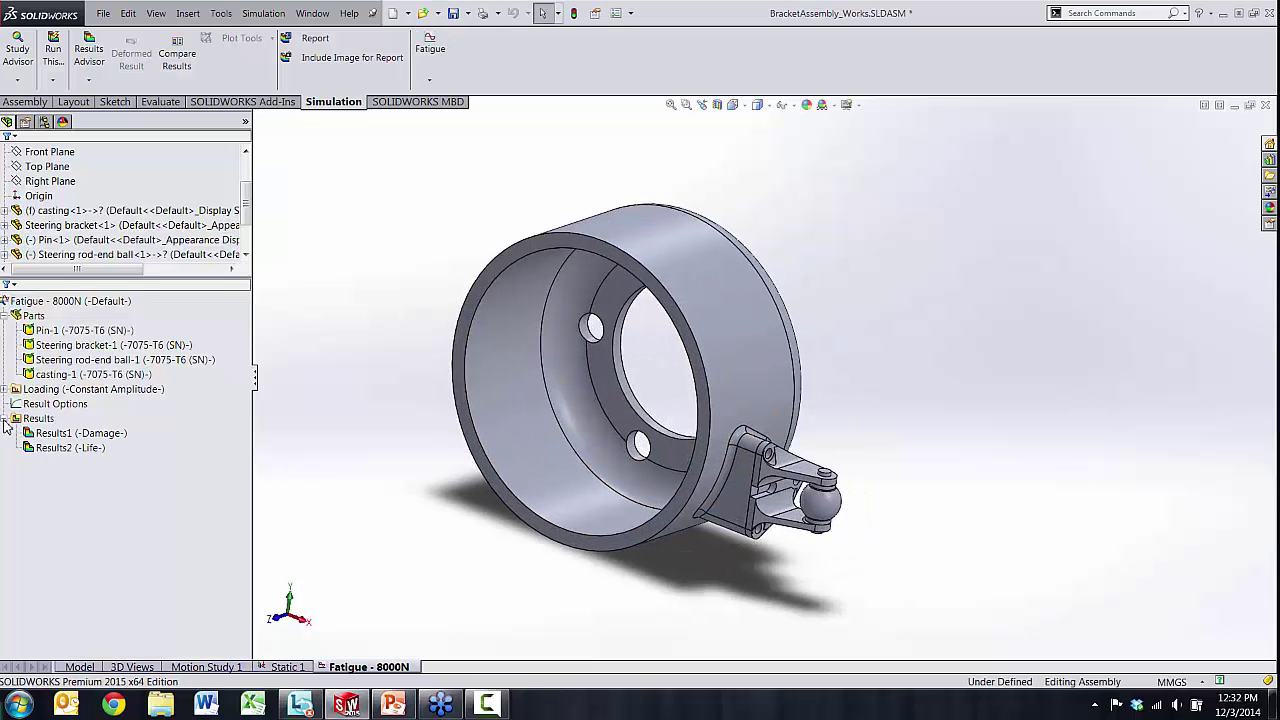
right_click(77, 437)
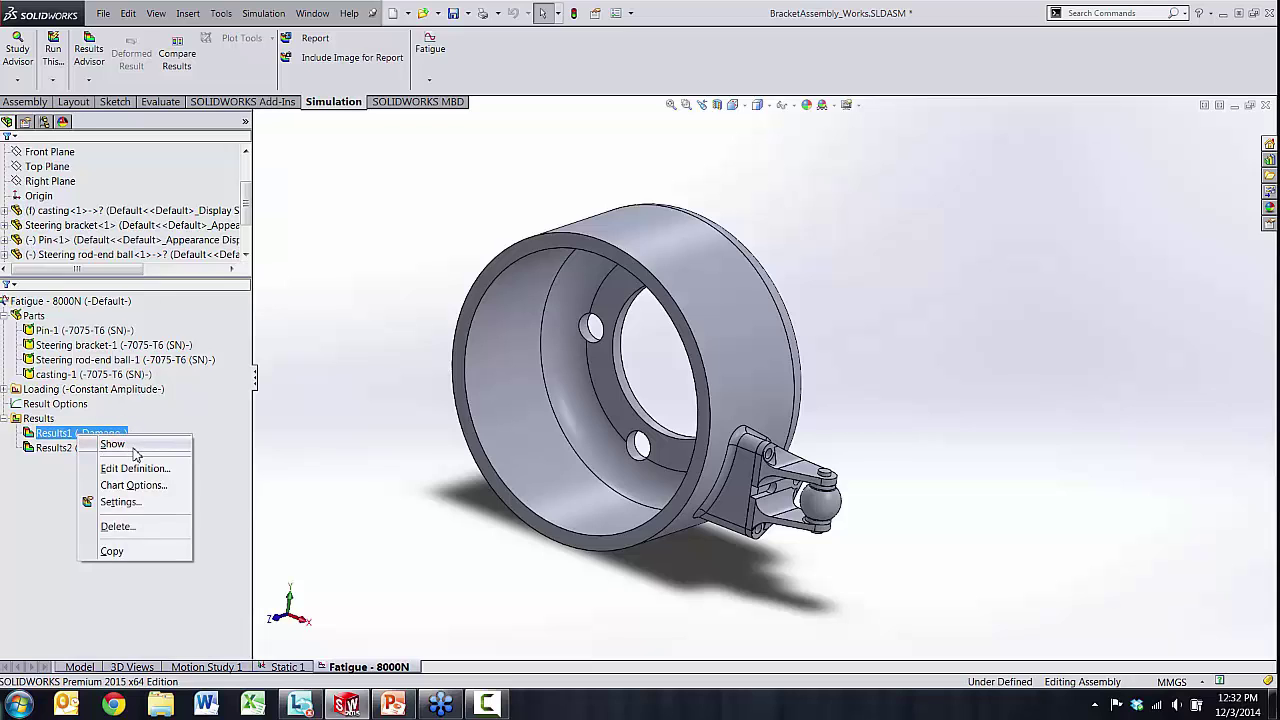
click(131, 446)
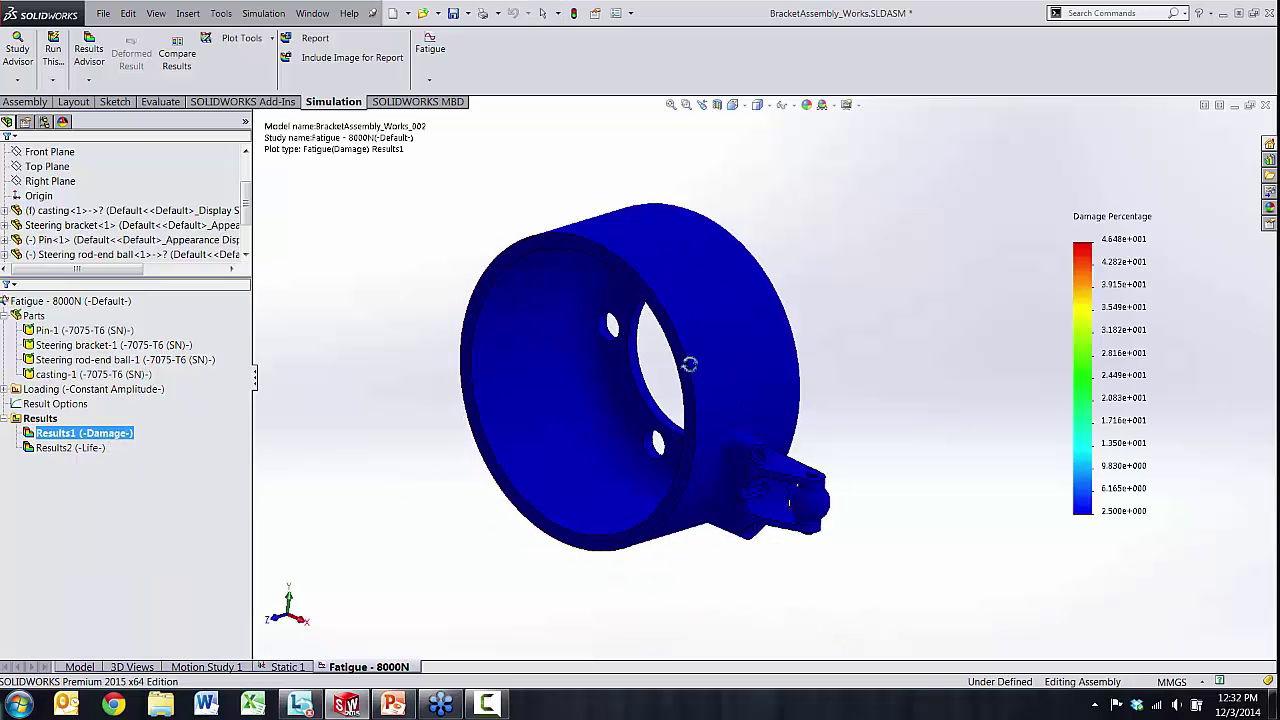
middle_drag(689, 364, 639, 443)
scroll(703, 400, up, 3)
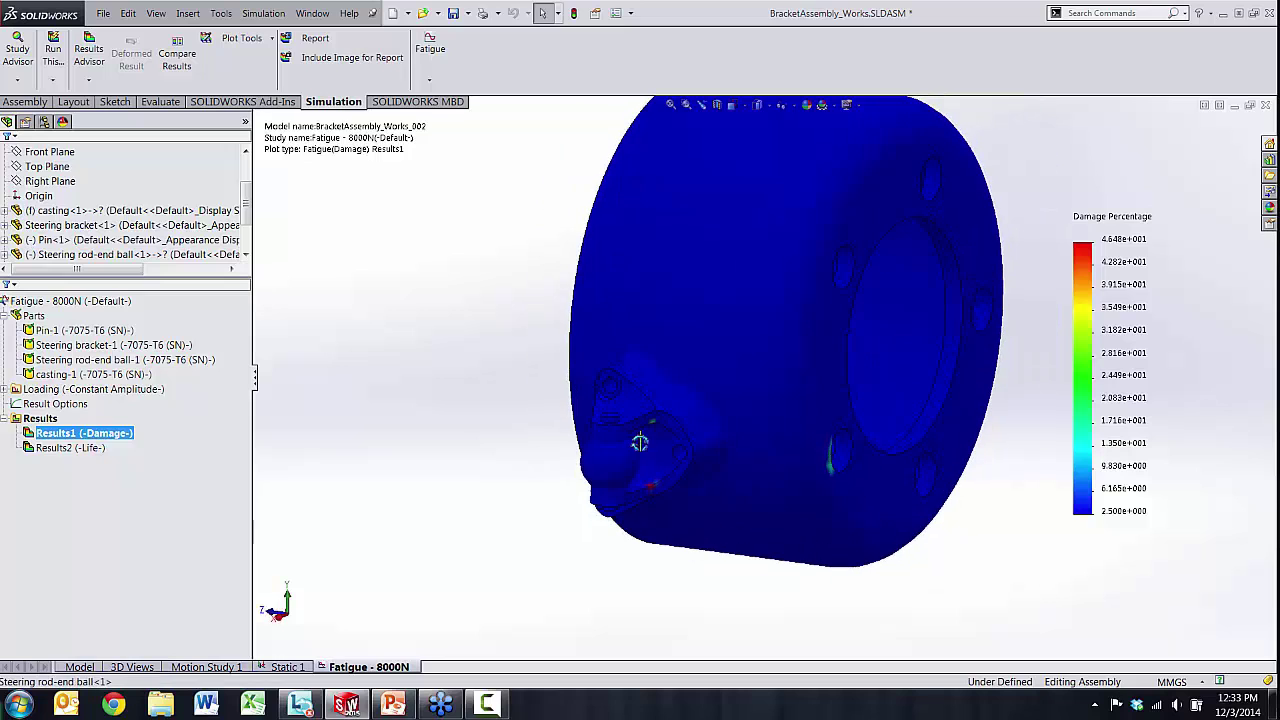
- Show the fatigue life plot and examine the total life around the steering bracket and the casting's bolt holes
right_click(88, 448)
click(130, 461)
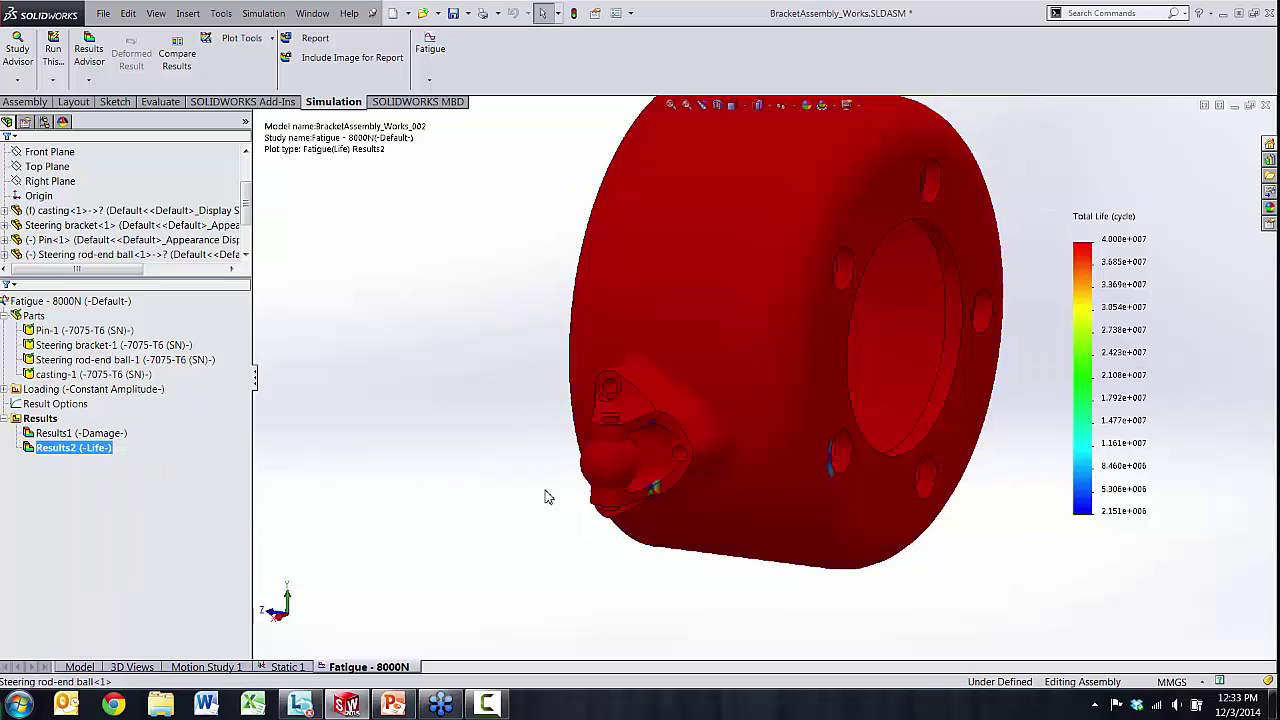
middle_drag(548, 497, 839, 387)
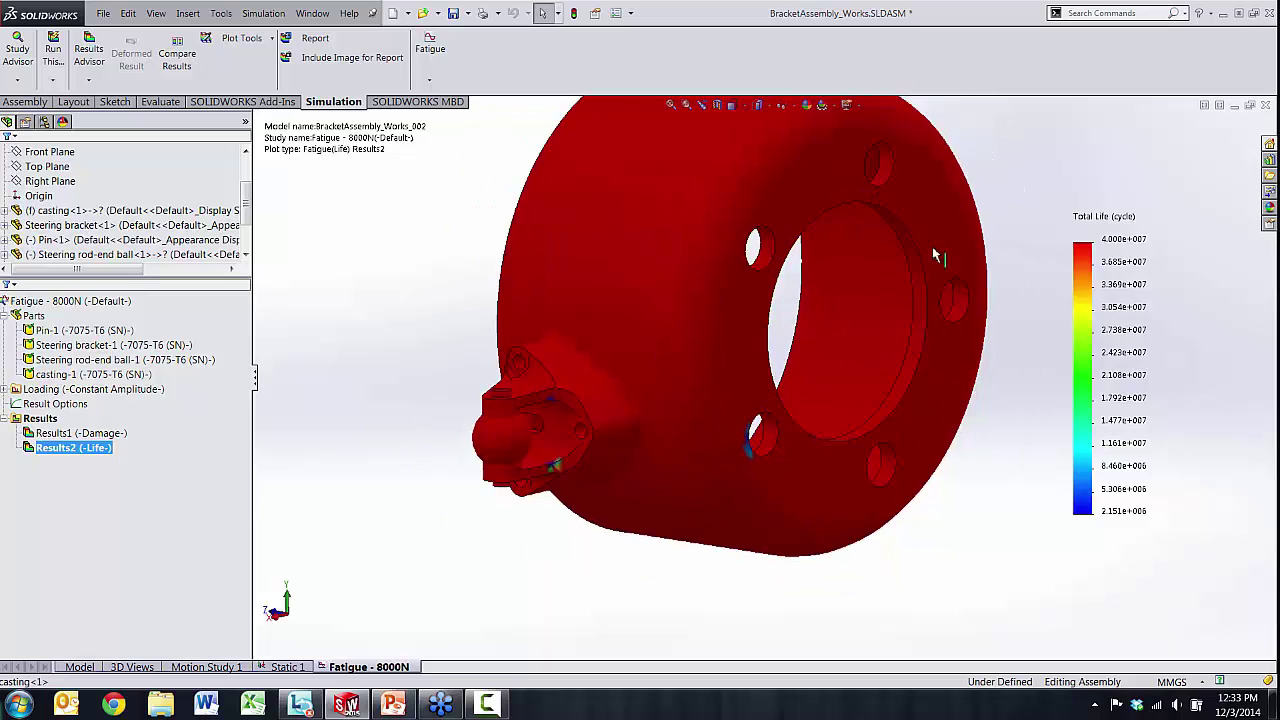
middle_drag(932, 256, 543, 428)
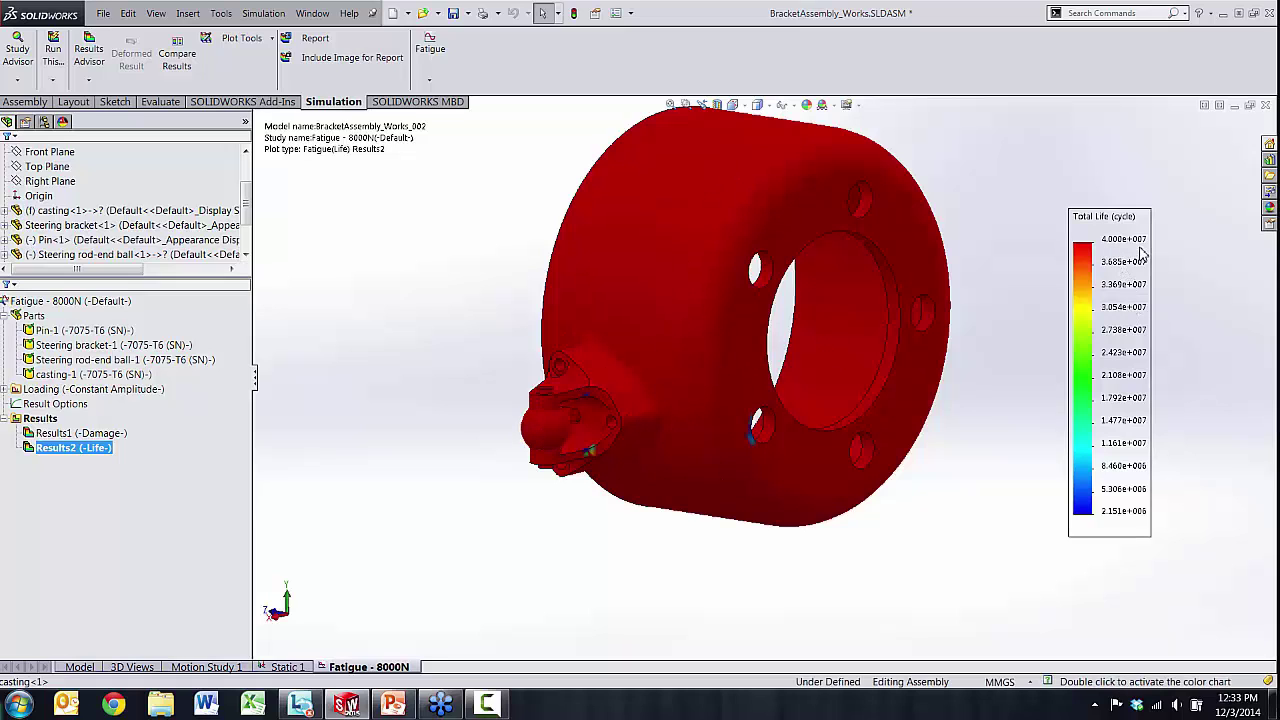
scroll(690, 412, down, 3)
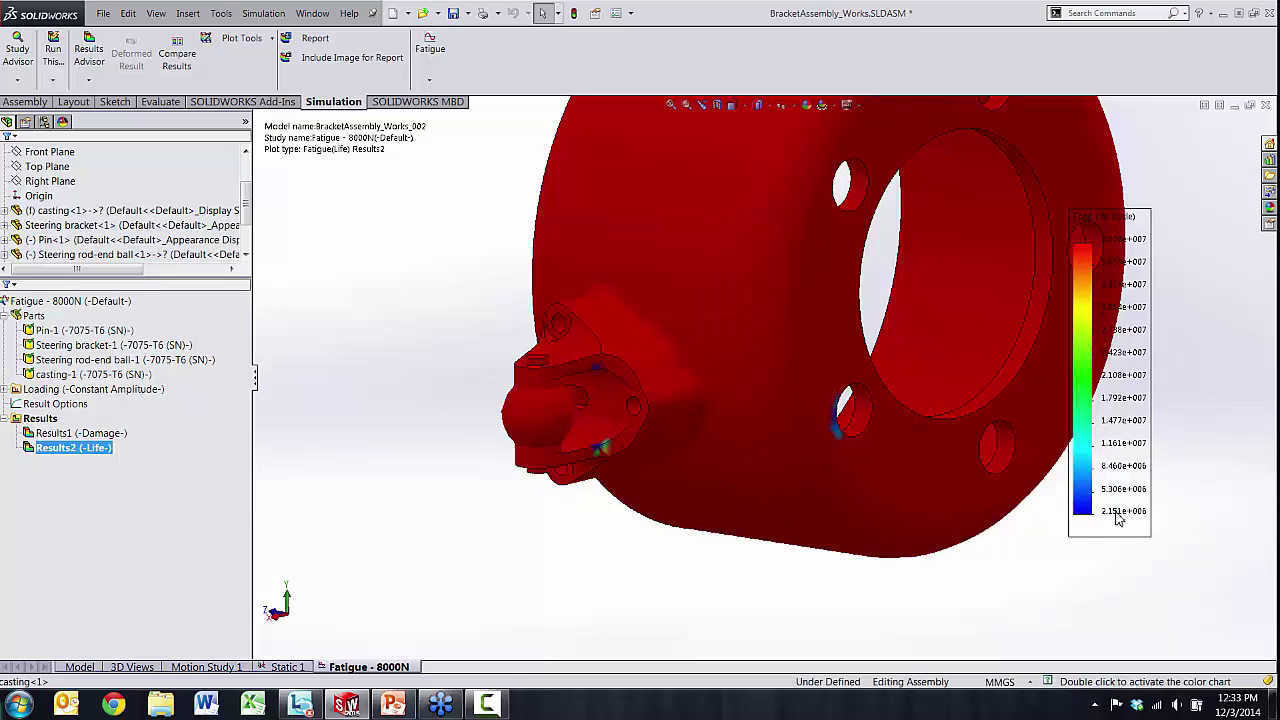
key(f)
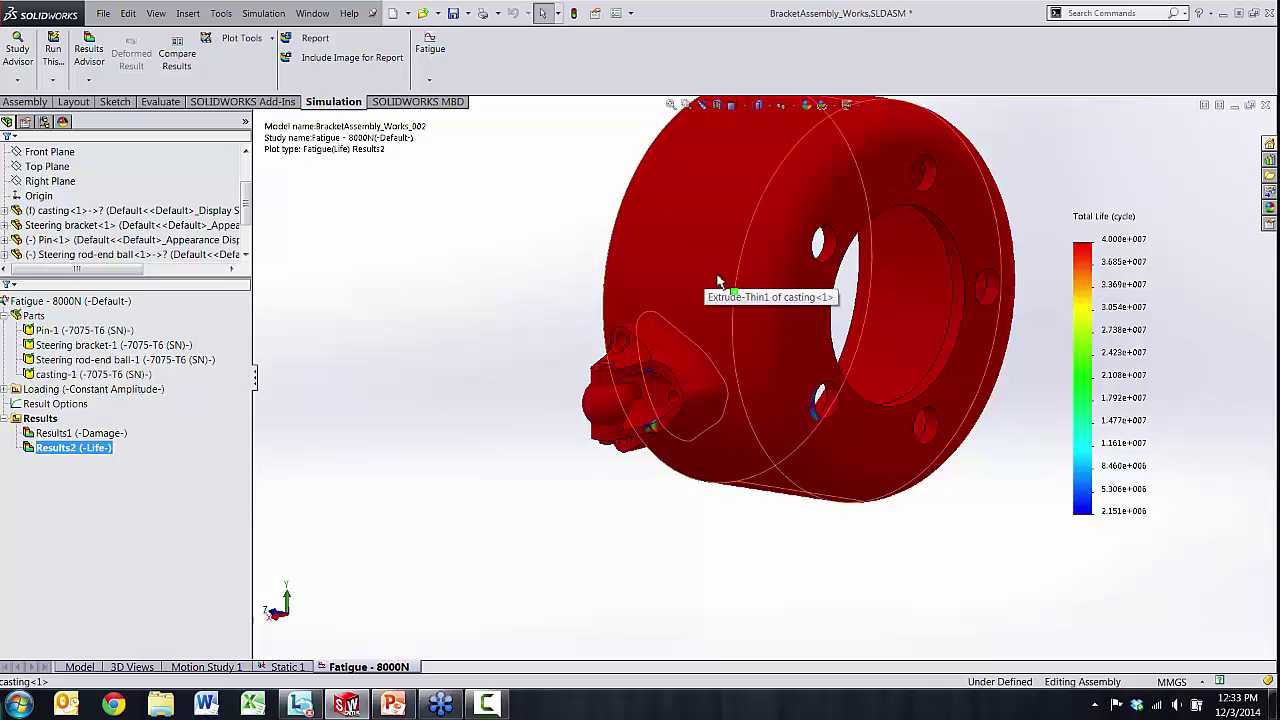
middle_drag(714, 286, 928, 258)
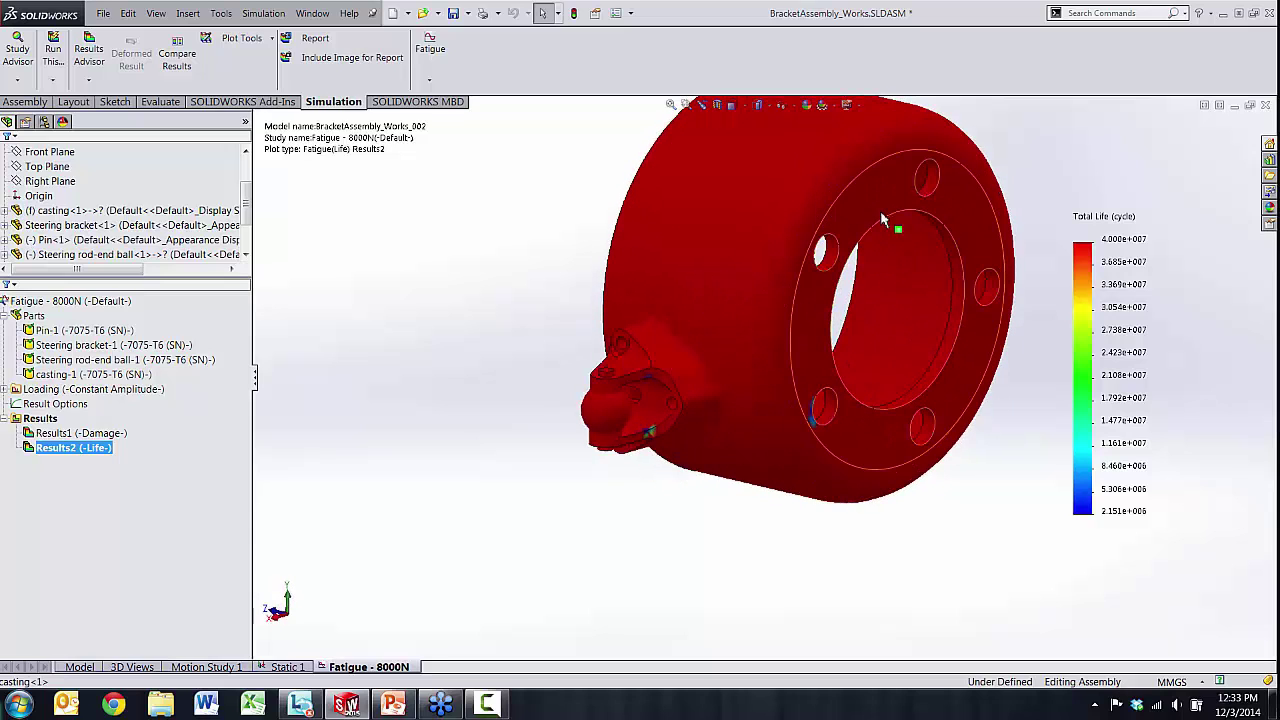
middle_drag(882, 218, 880, 247)
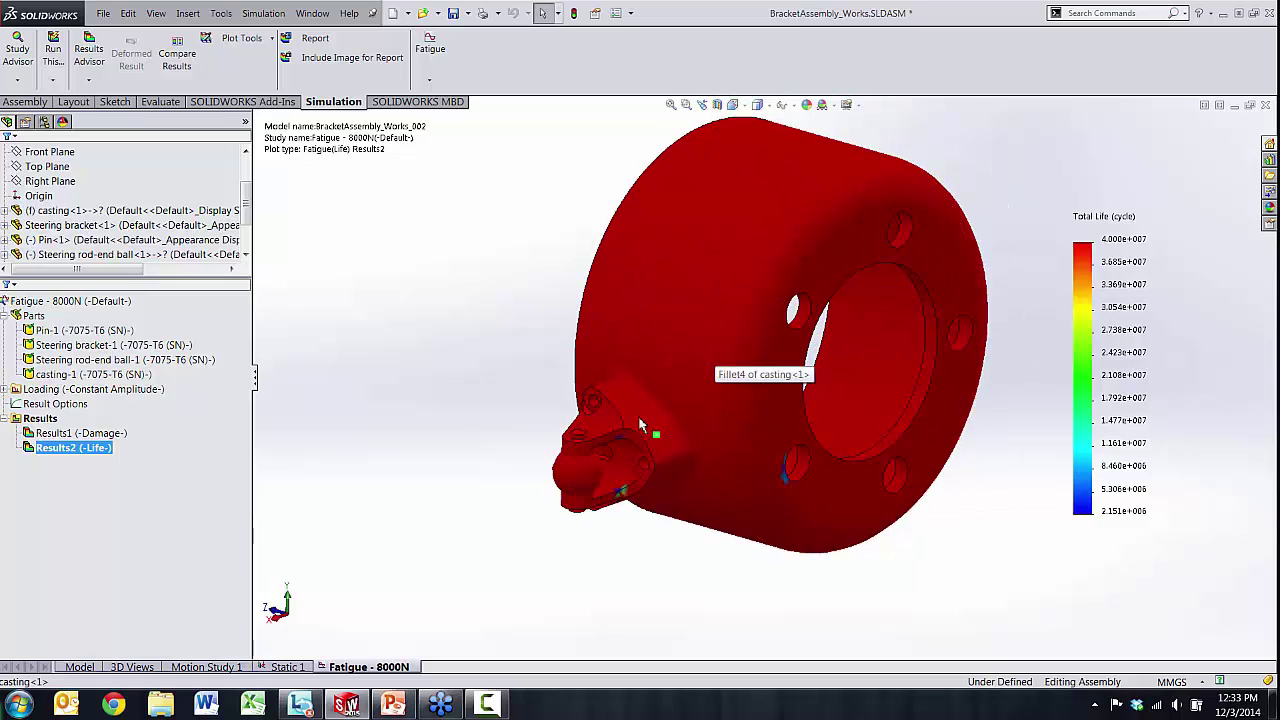
scroll(646, 468, down, 3)
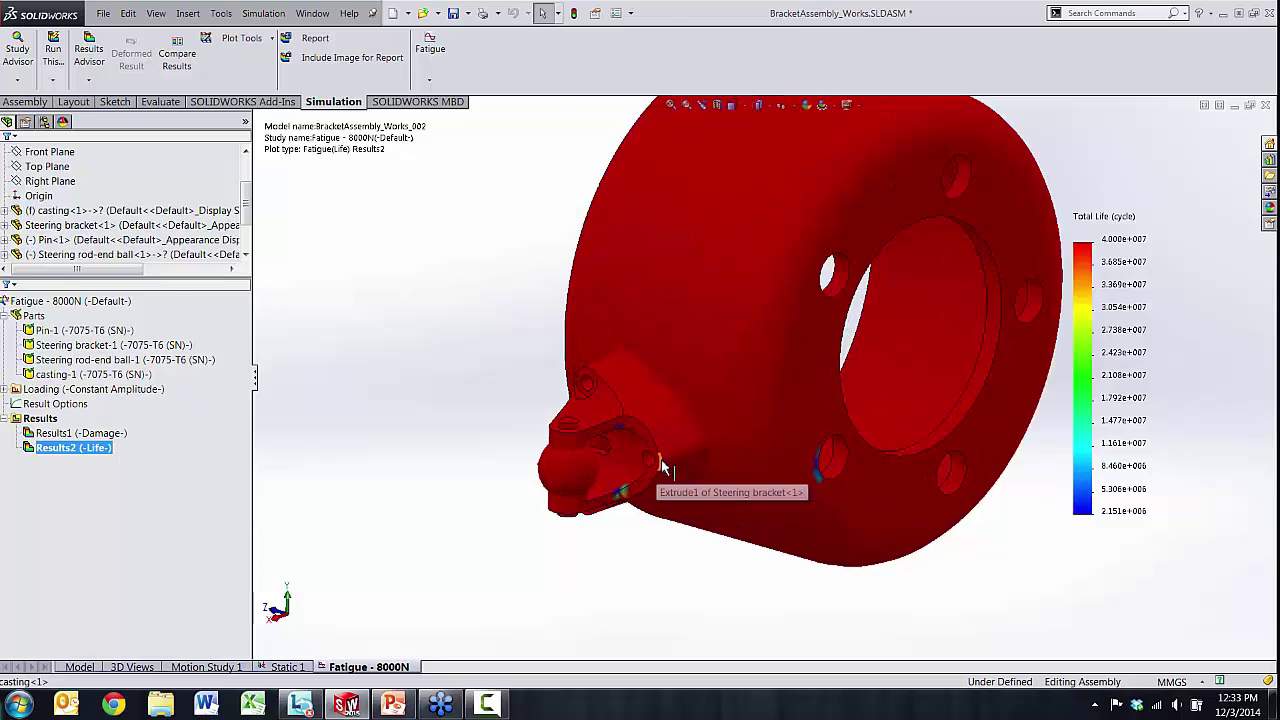
middle_drag(672, 408, 980, 309)
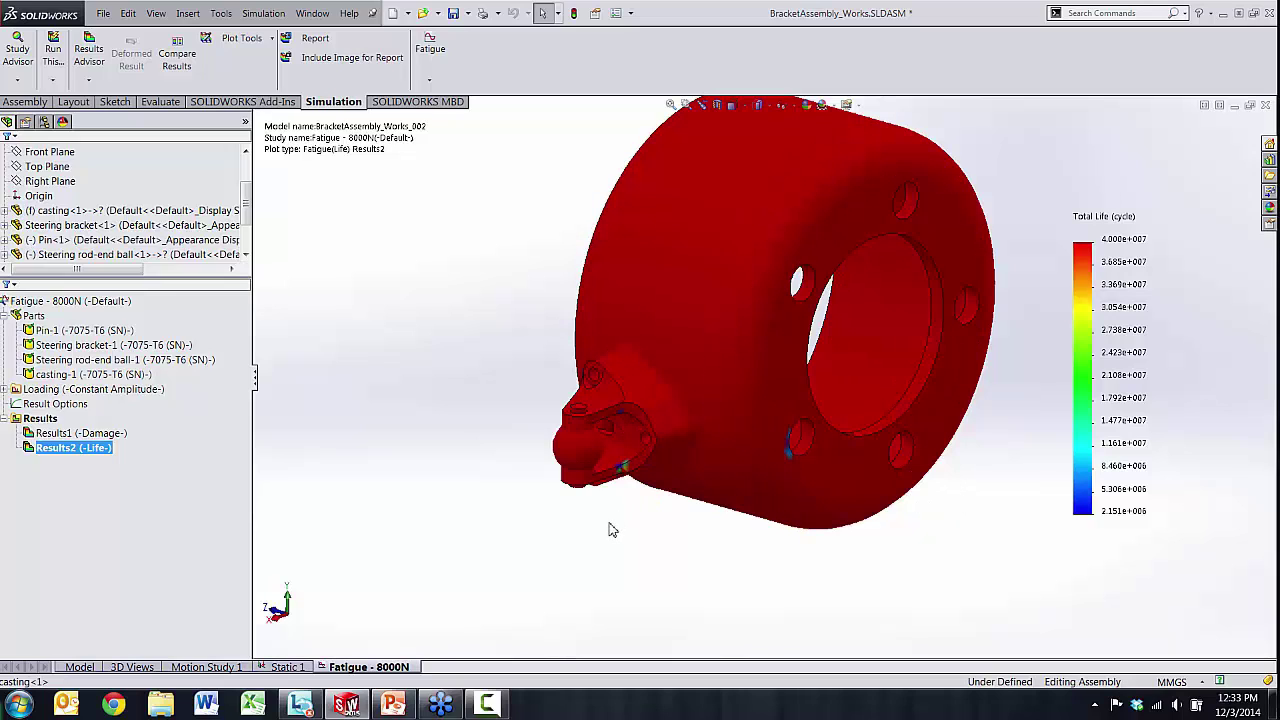
- Switch to the PowerPoint webinar deck, start the slide show from the Fatigue Analysis slide and advance to the following slide
click(391, 708)
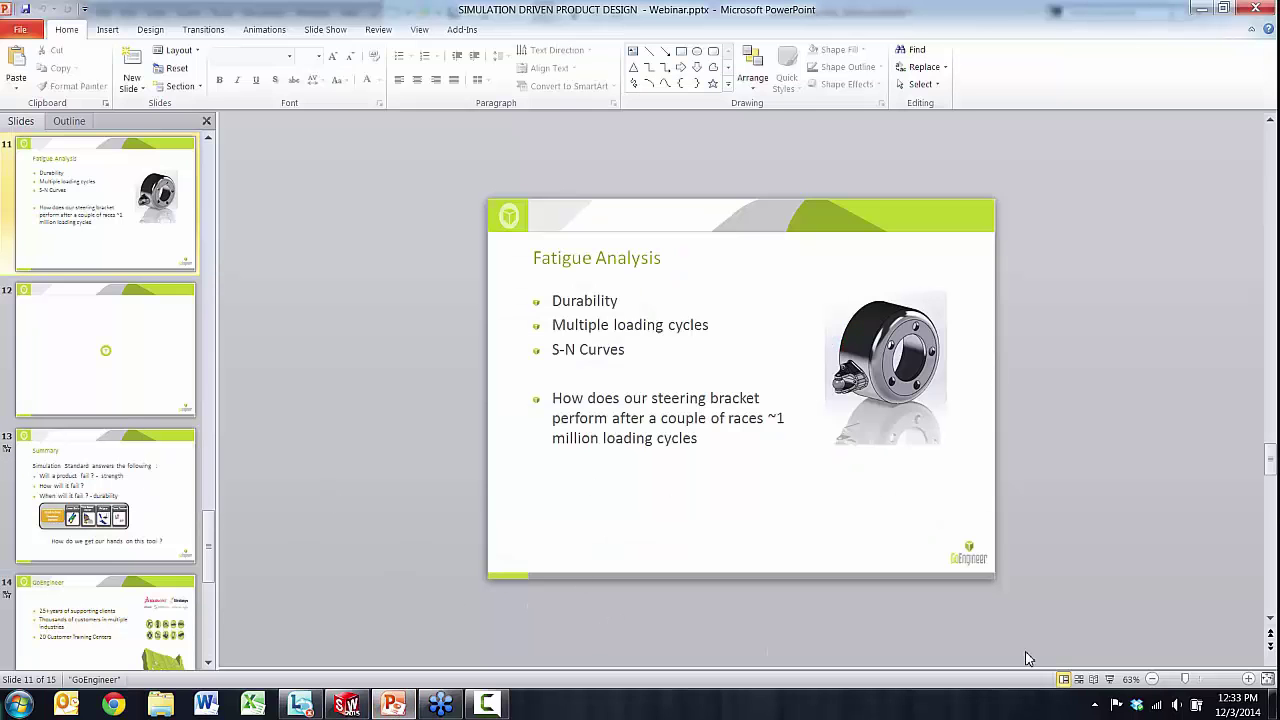
click(1109, 680)
click(1157, 634)
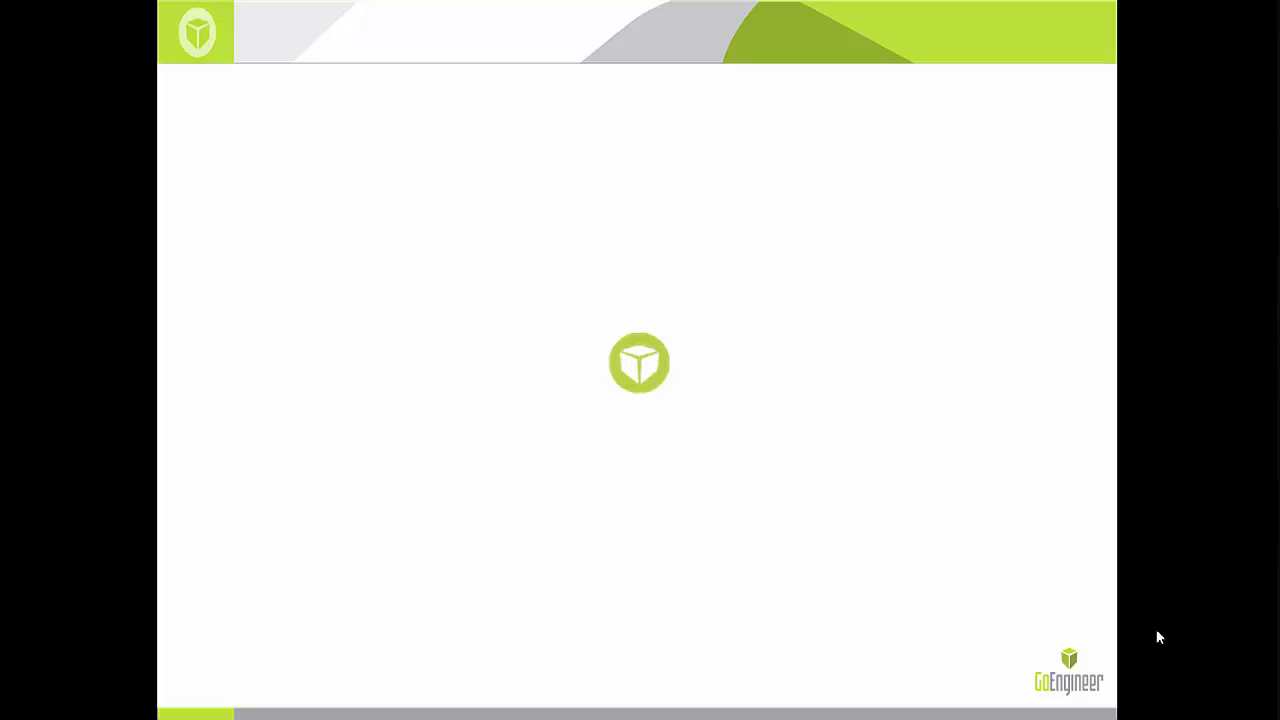